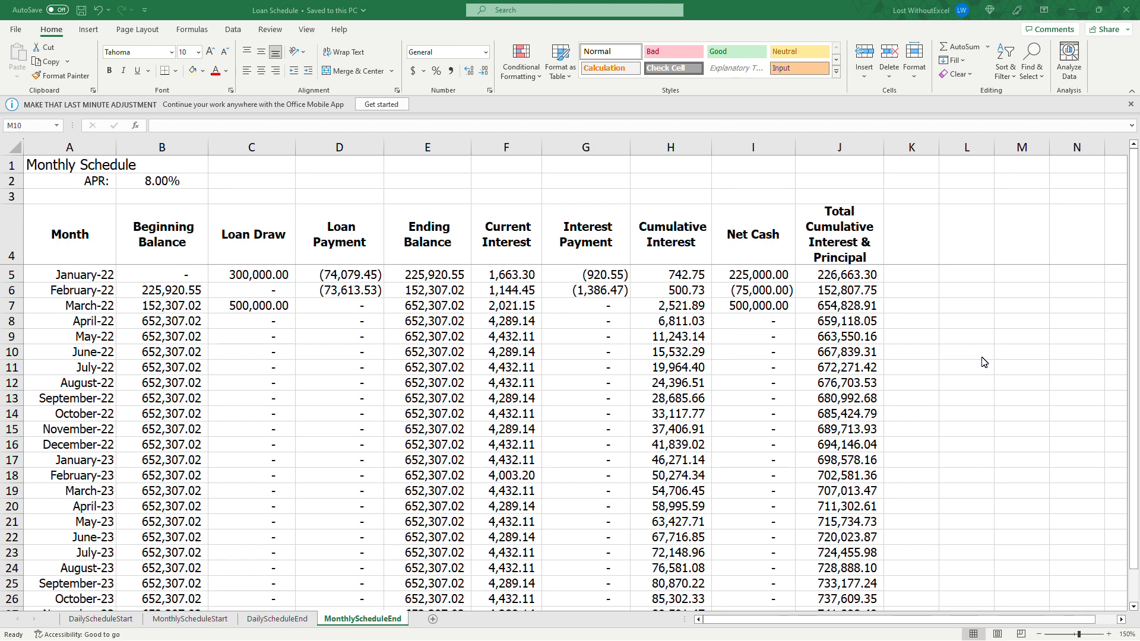
# Step: Examine the March-22 row, its Current Interest formula, and the Ending Balance, Cumulative Interest, Net Cash and total columns in the monthly schedule
pyautogui.click(34, 306)
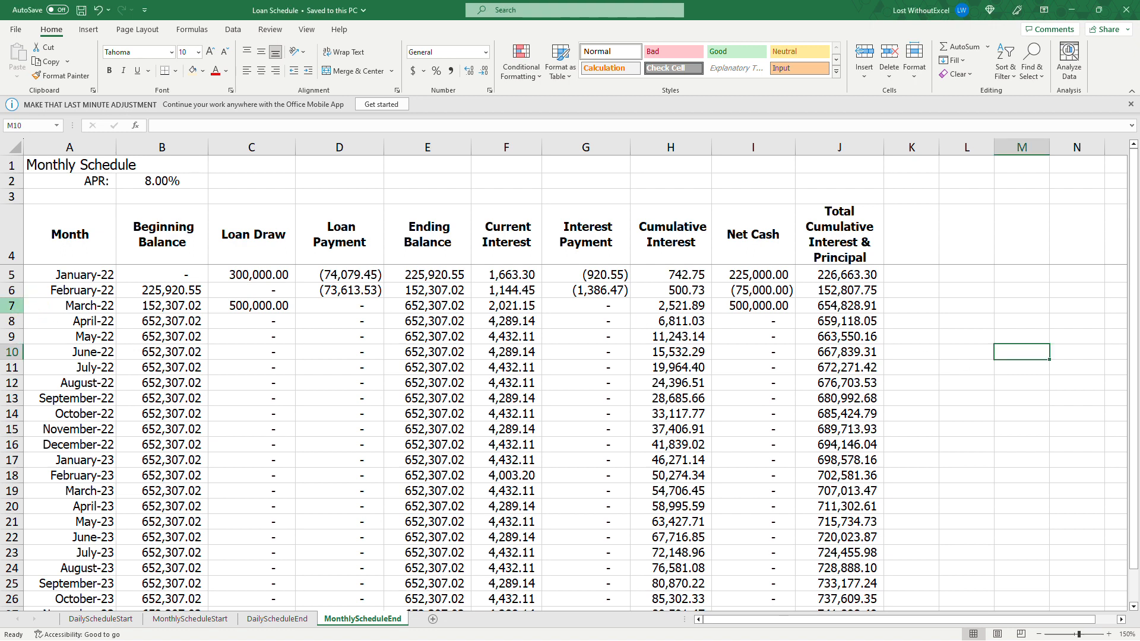
pyautogui.click(11, 306)
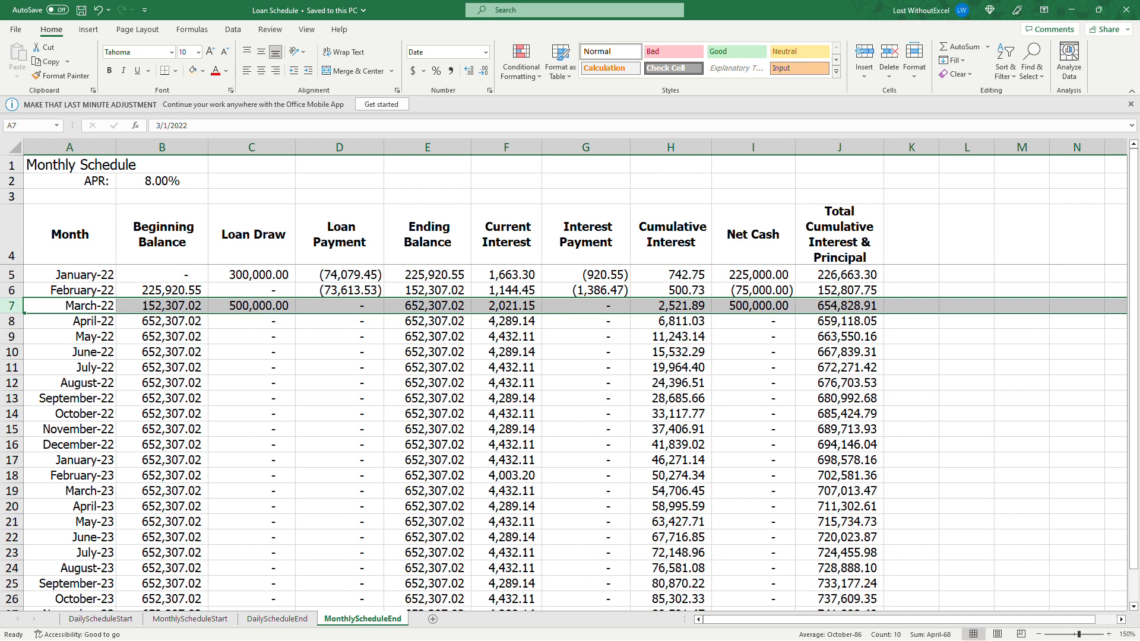
pyautogui.click(507, 306)
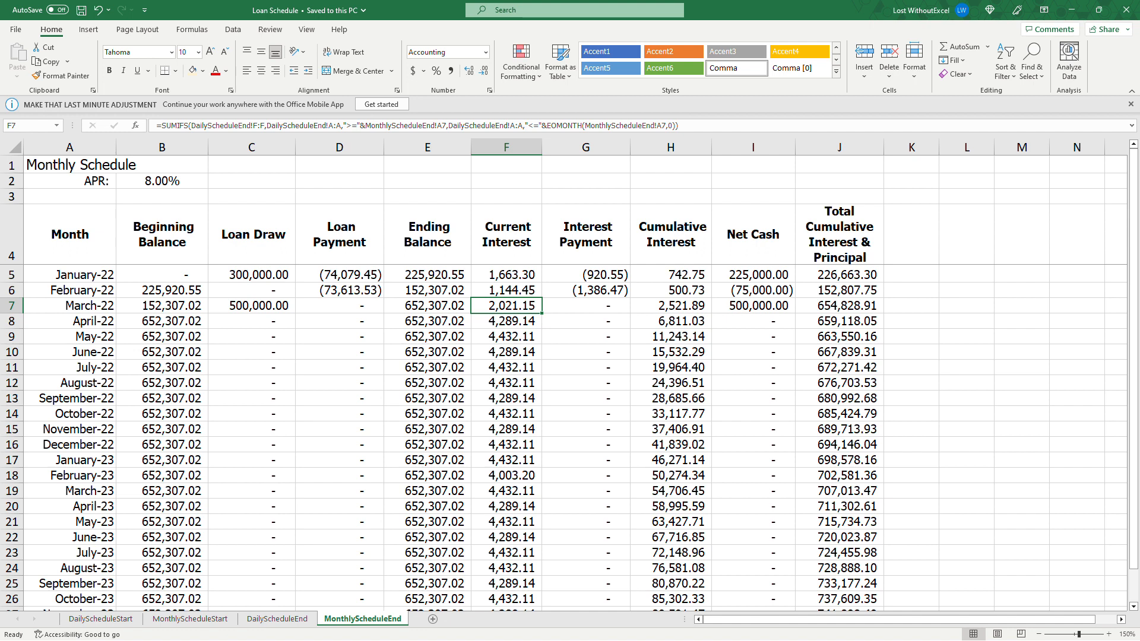
pyautogui.click(754, 147)
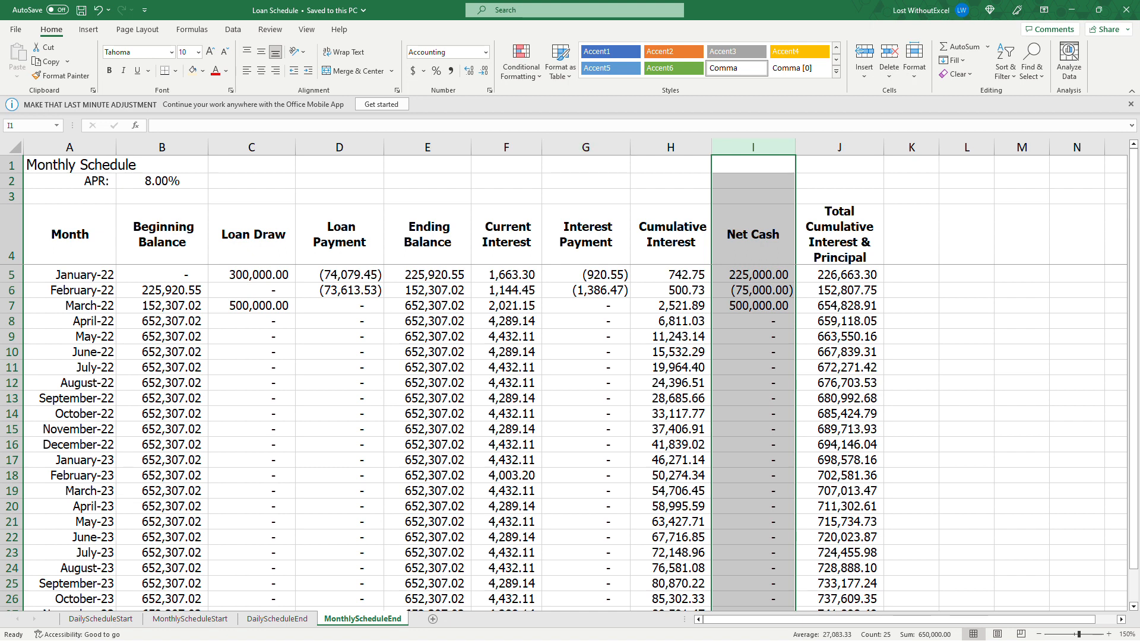
pyautogui.click(434, 148)
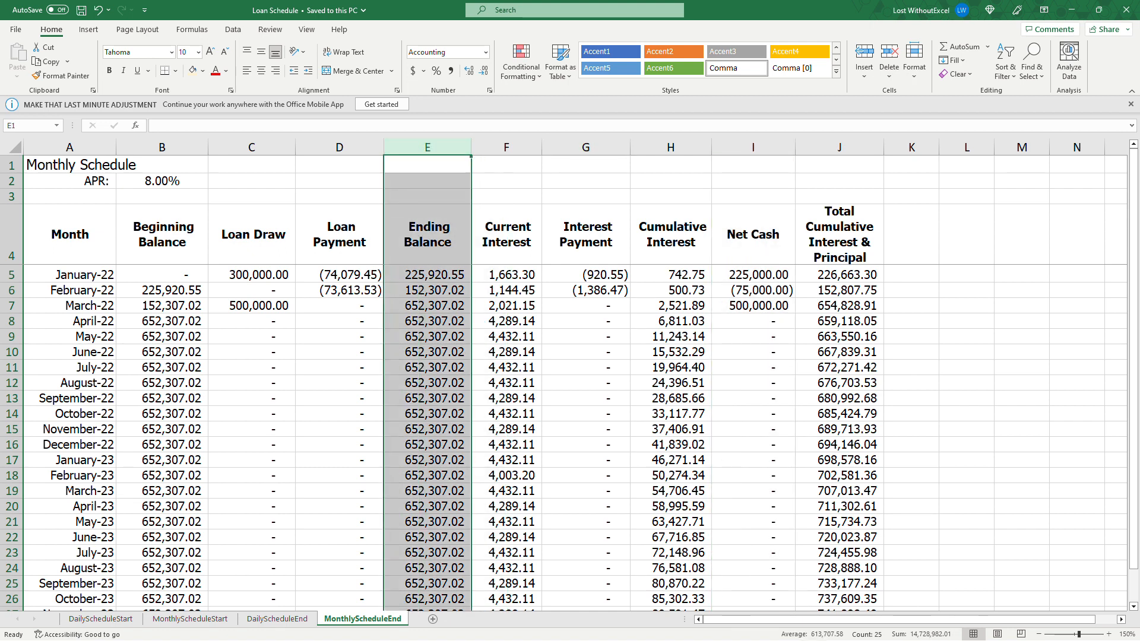
pyautogui.click(671, 147)
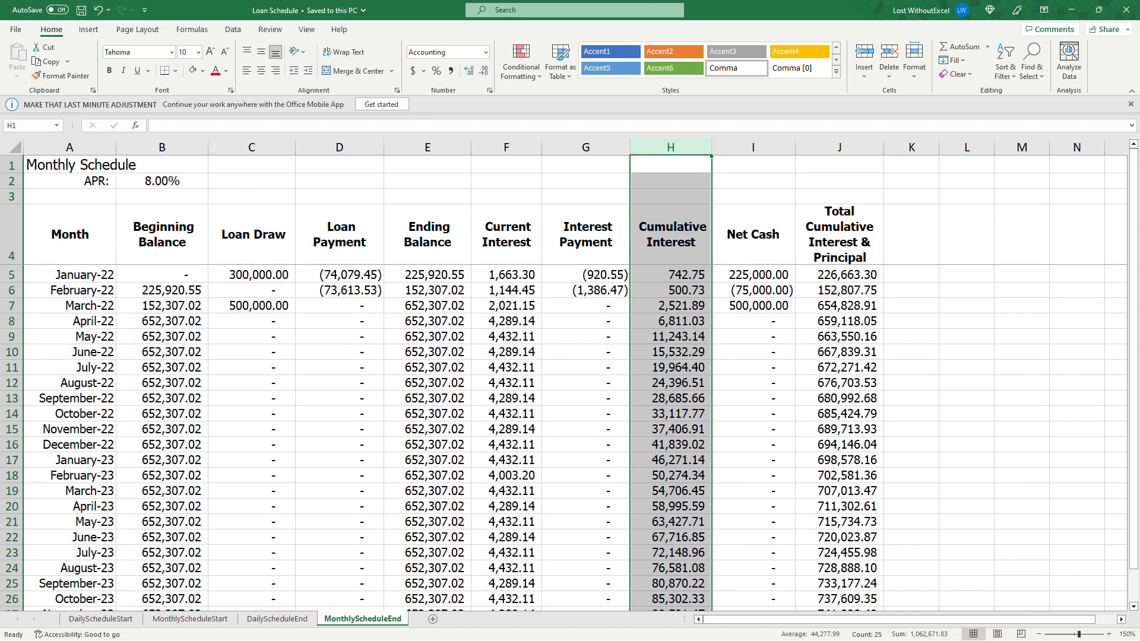
pyautogui.click(839, 148)
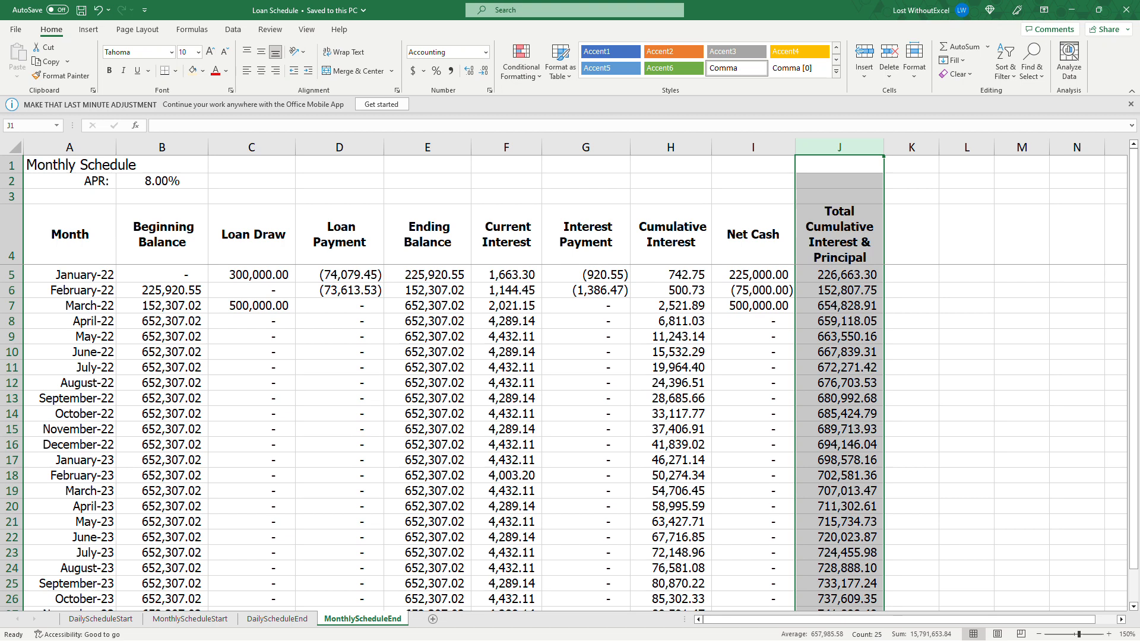
pyautogui.moveTo(69, 148); pyautogui.dragTo(879, 156)
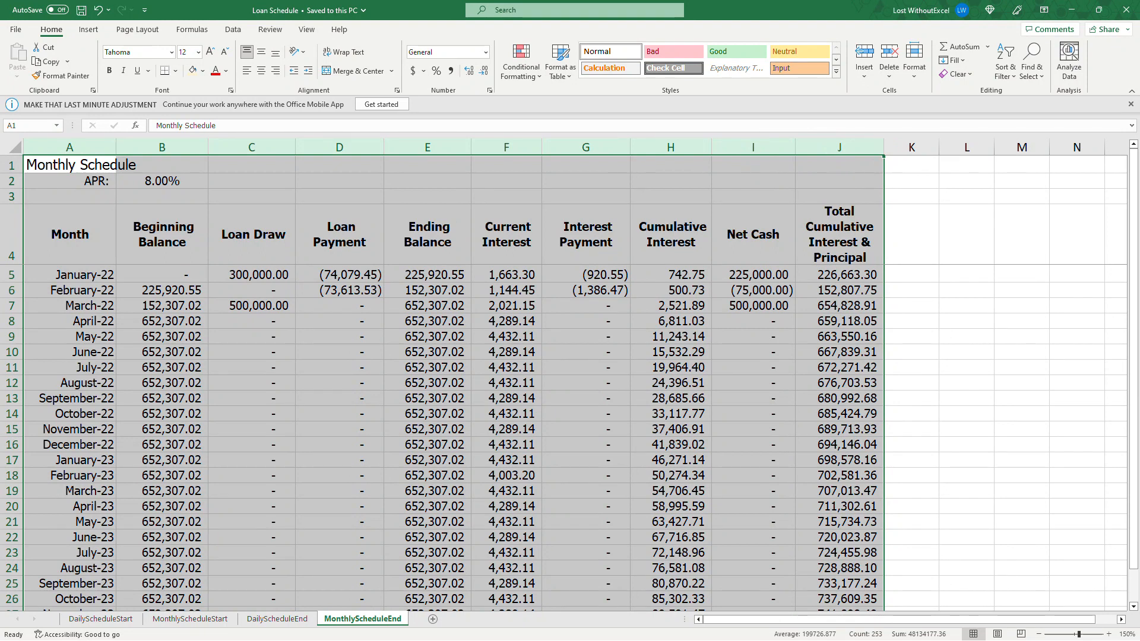
pyautogui.click(598, 168)
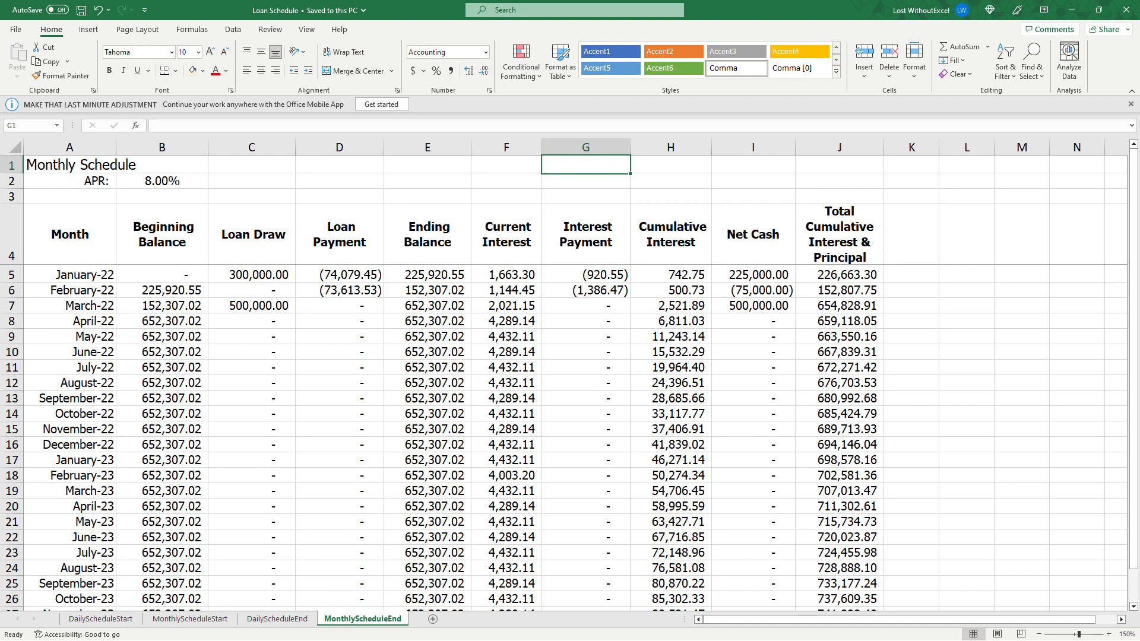
# Step: Change the Month header in cell A4 of the DailyScheduleEnd sheet to "Day"
pyautogui.click(285, 618)
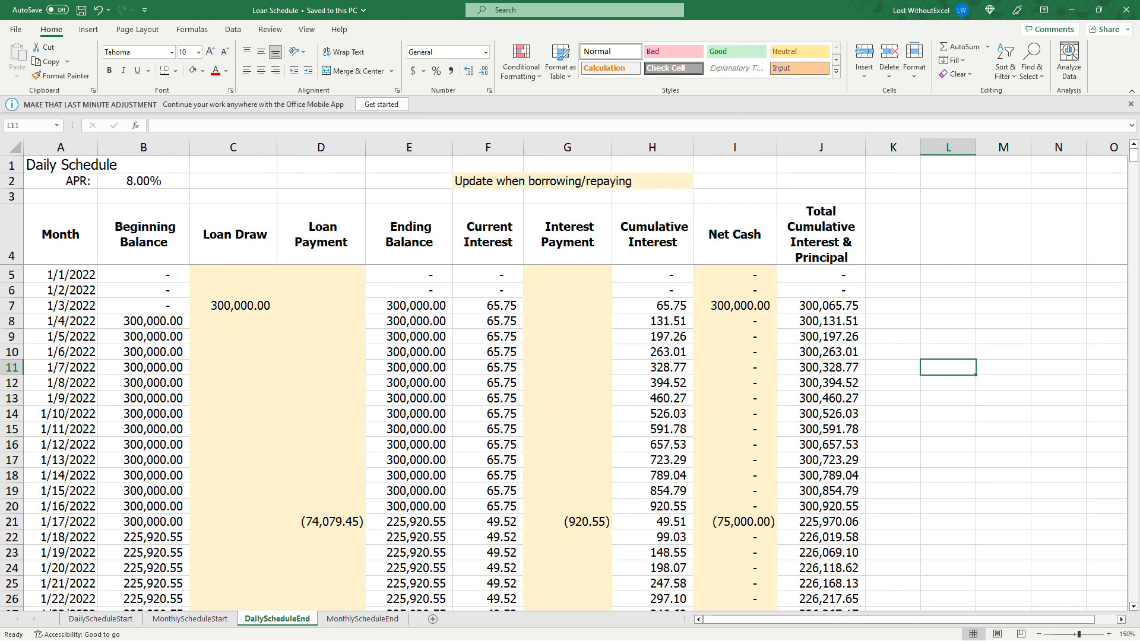
pyautogui.moveTo(73, 275); pyautogui.dragTo(76, 302)
pyautogui.click(71, 235)
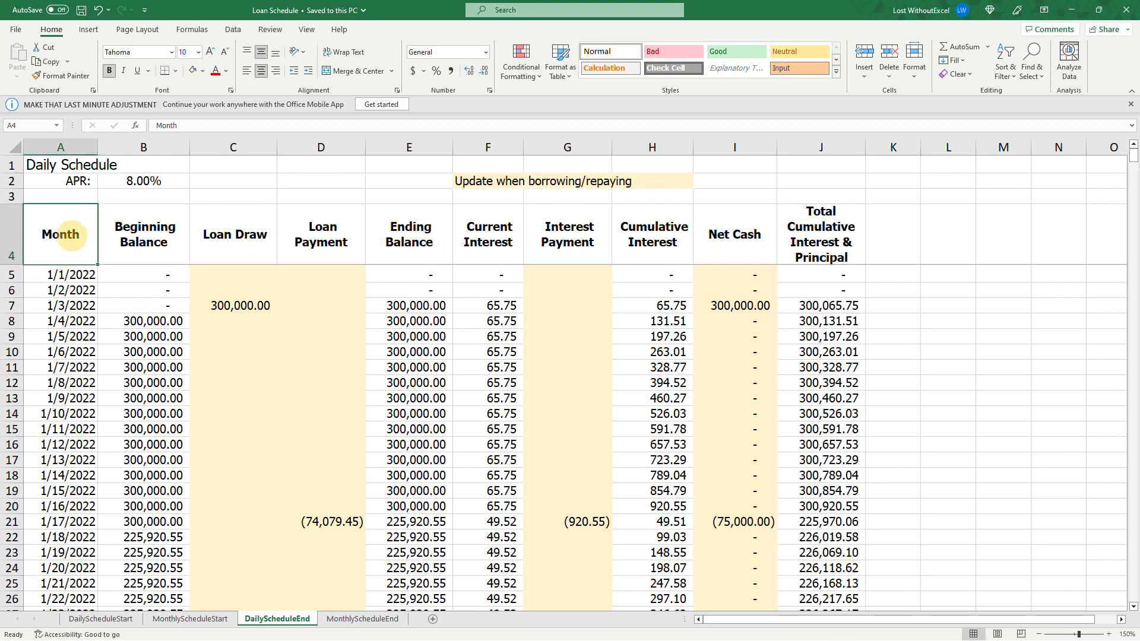
pyautogui.write('Days')
pyautogui.press('BackSpace')
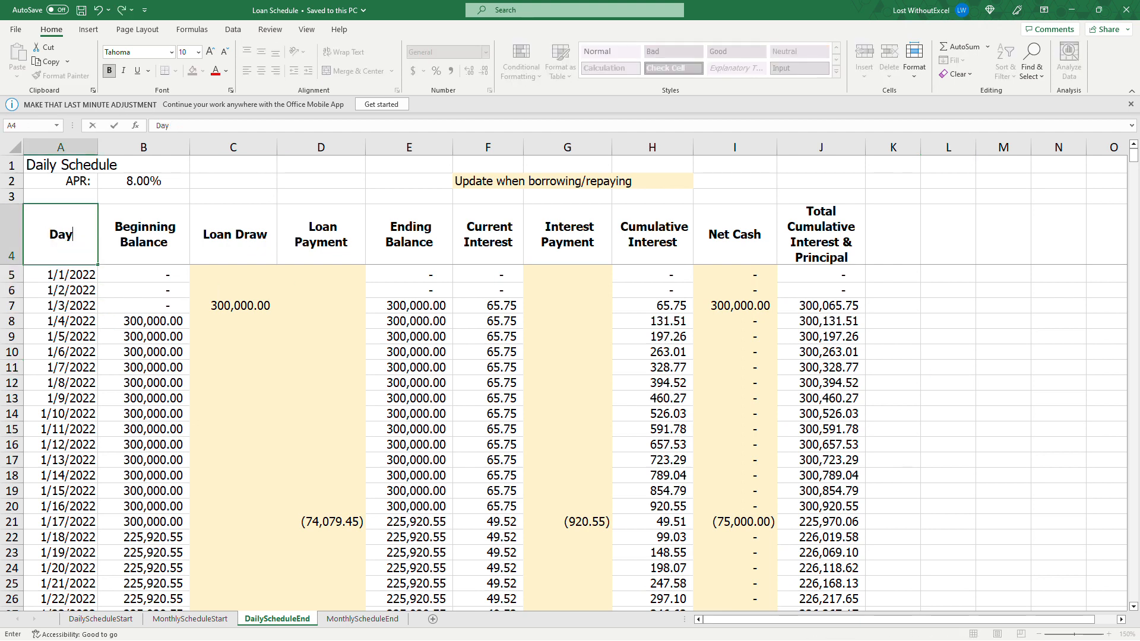
pyautogui.press('Return')
# Step: Examine the January dates in the daily schedule and the May-22 balance and interest formulas in the MonthlyScheduleEnd sheet
pyautogui.moveTo(72, 275); pyautogui.dragTo(60, 523)
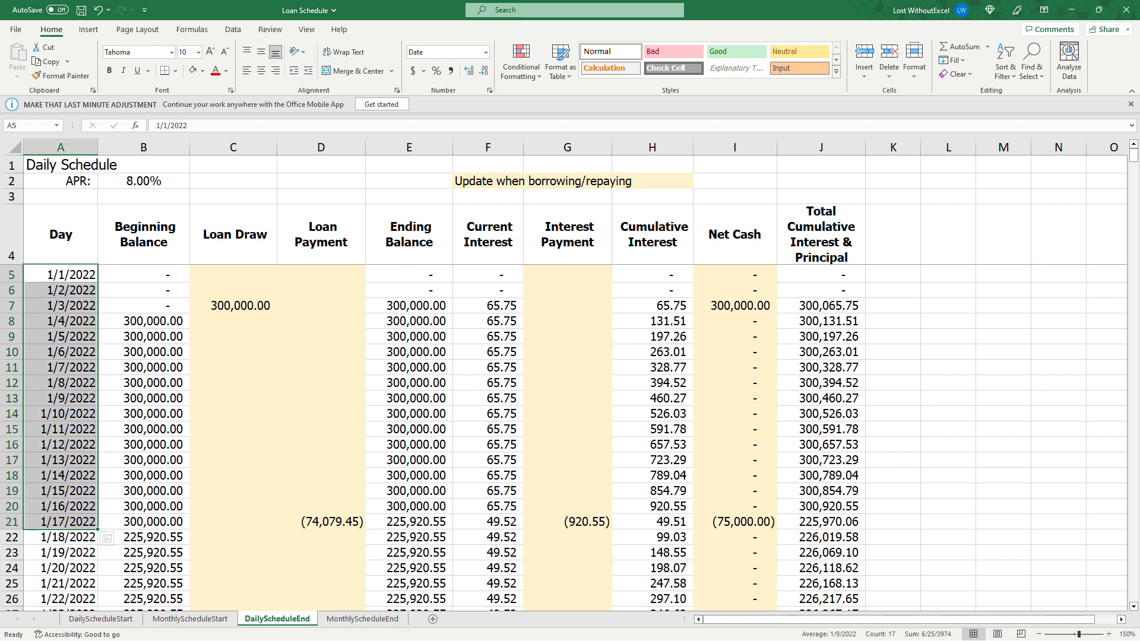
pyautogui.click(362, 619)
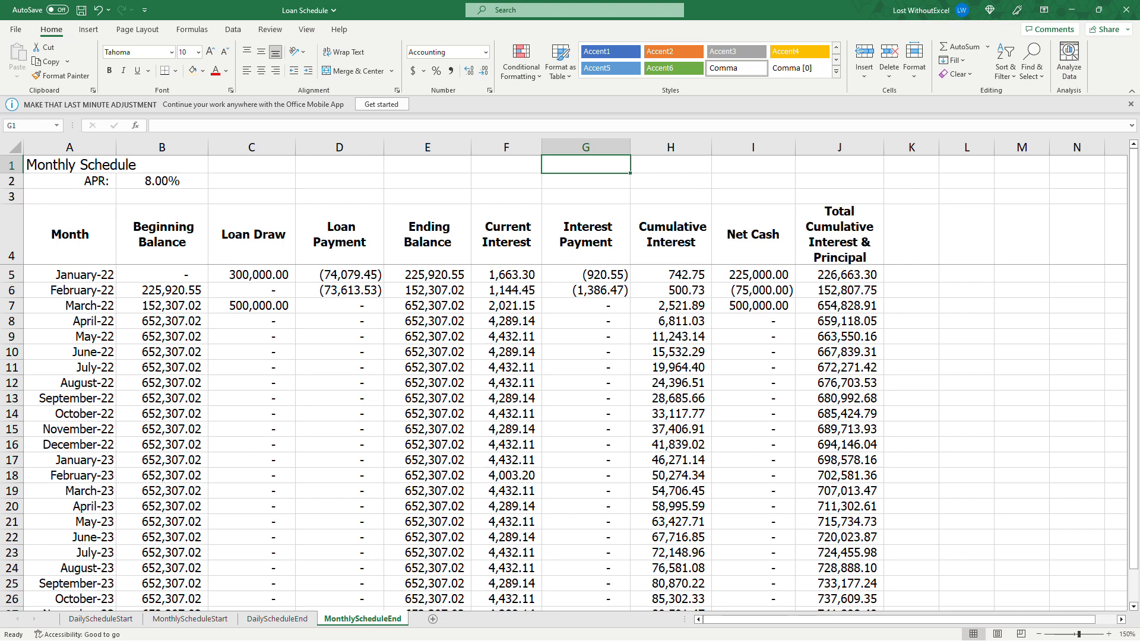
pyautogui.moveTo(172, 336); pyautogui.dragTo(439, 337)
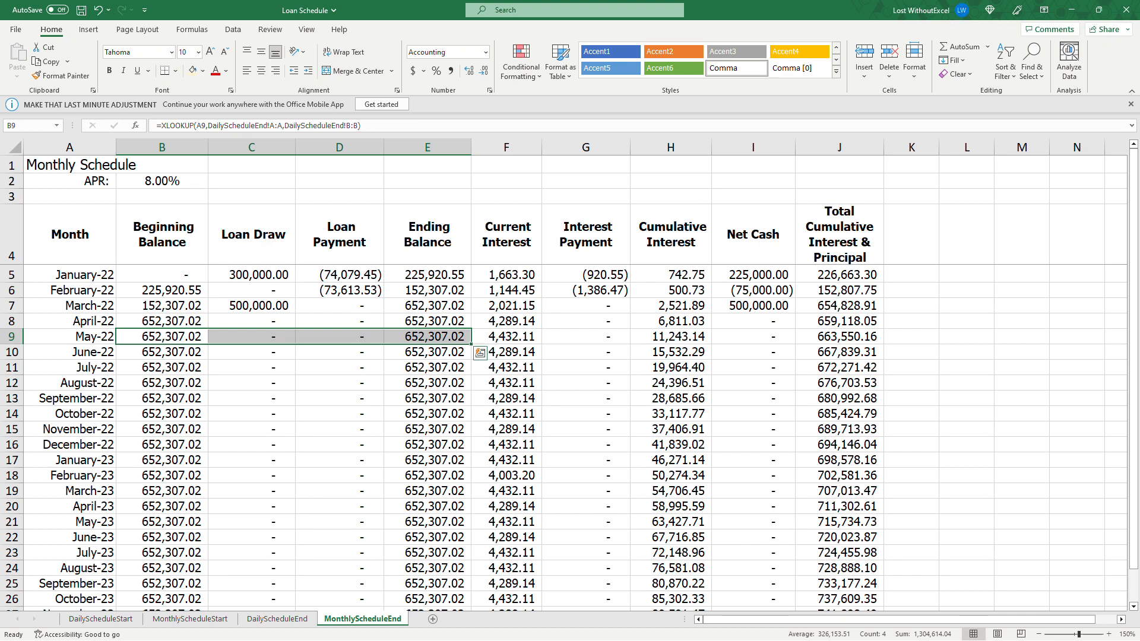
pyautogui.click(442, 334)
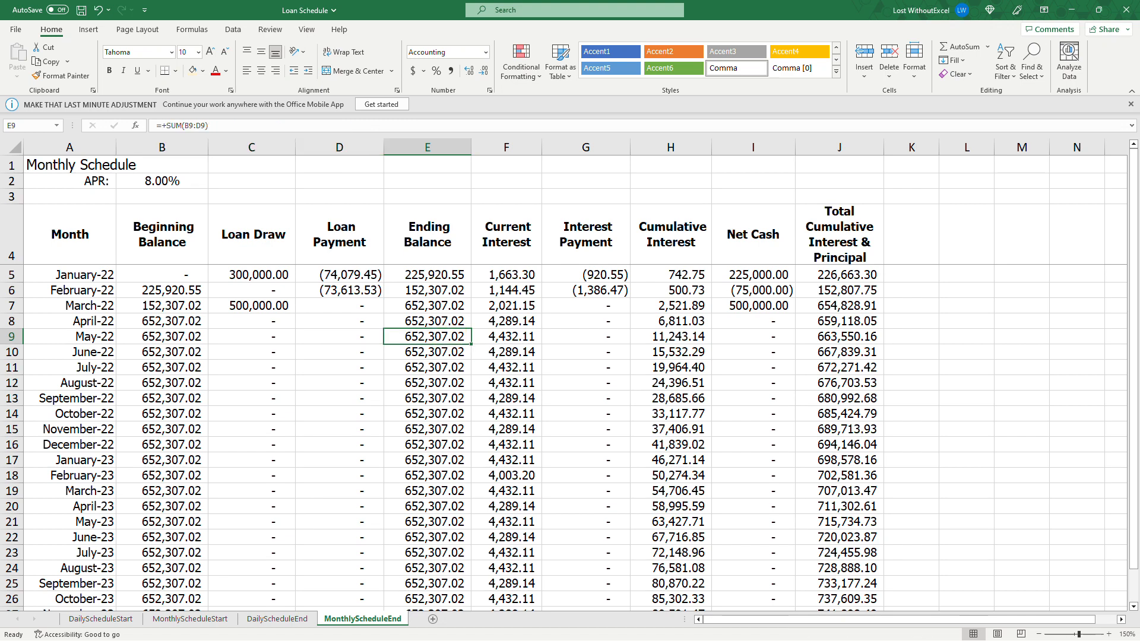
pyautogui.click(486, 335)
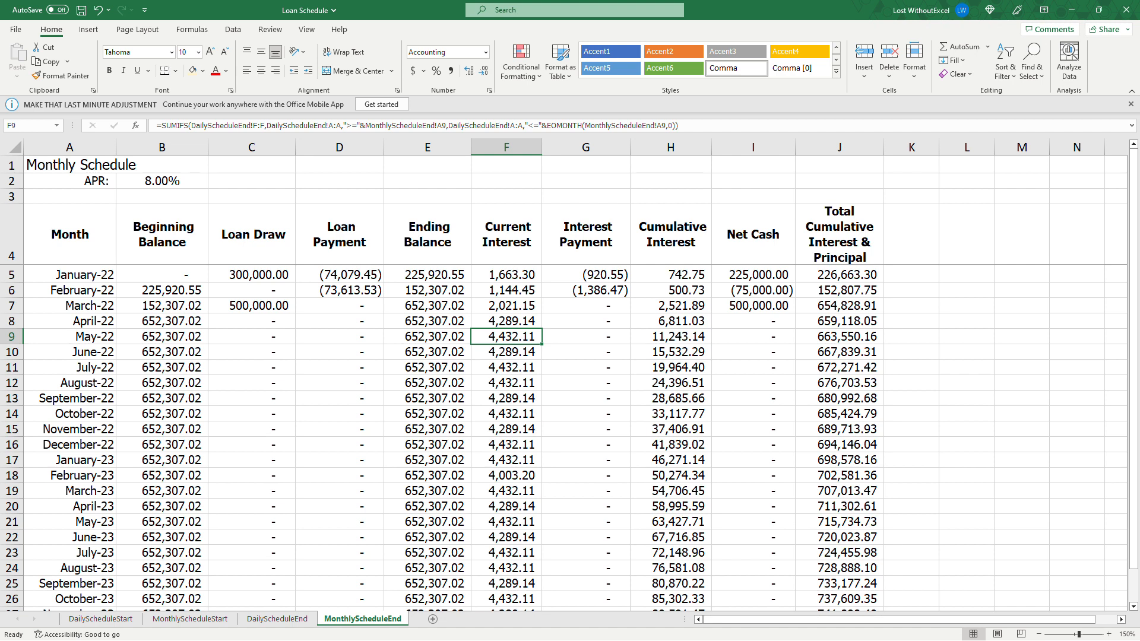
# Step: Examine the February 2022 ending balances in the DailyScheduleEnd sheet, particularly from 2/14/2022 through 2/28/2022
pyautogui.hotkey('ctrl', 'pageup')
pyautogui.scroll(-9, 570, 416)
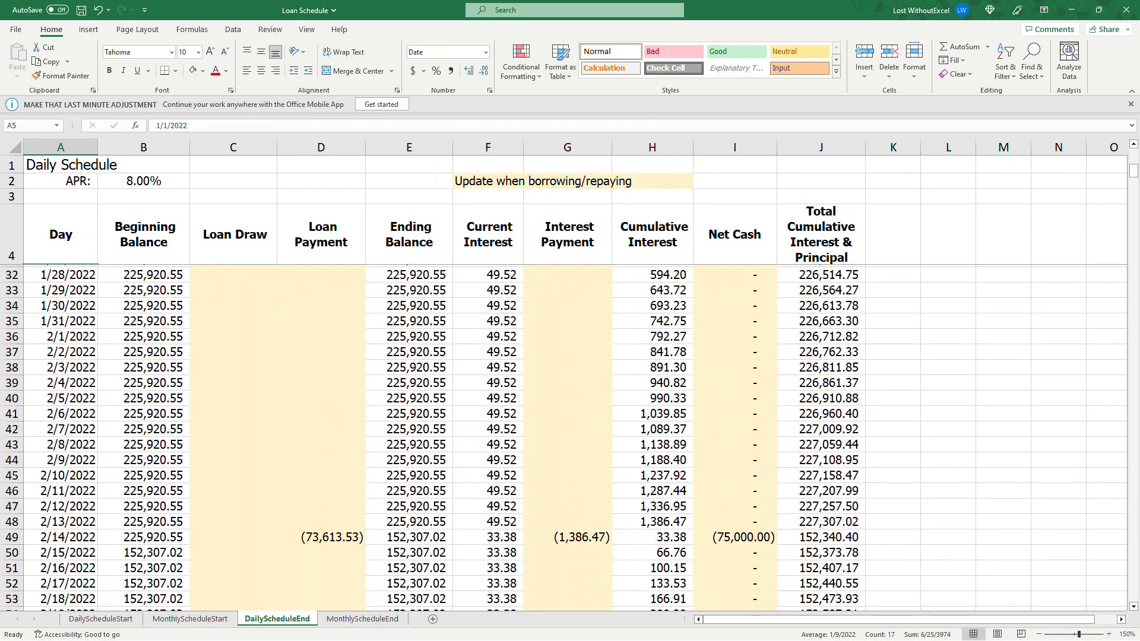
pyautogui.scroll(-3, 570, 415)
pyautogui.scroll(2, 570, 415)
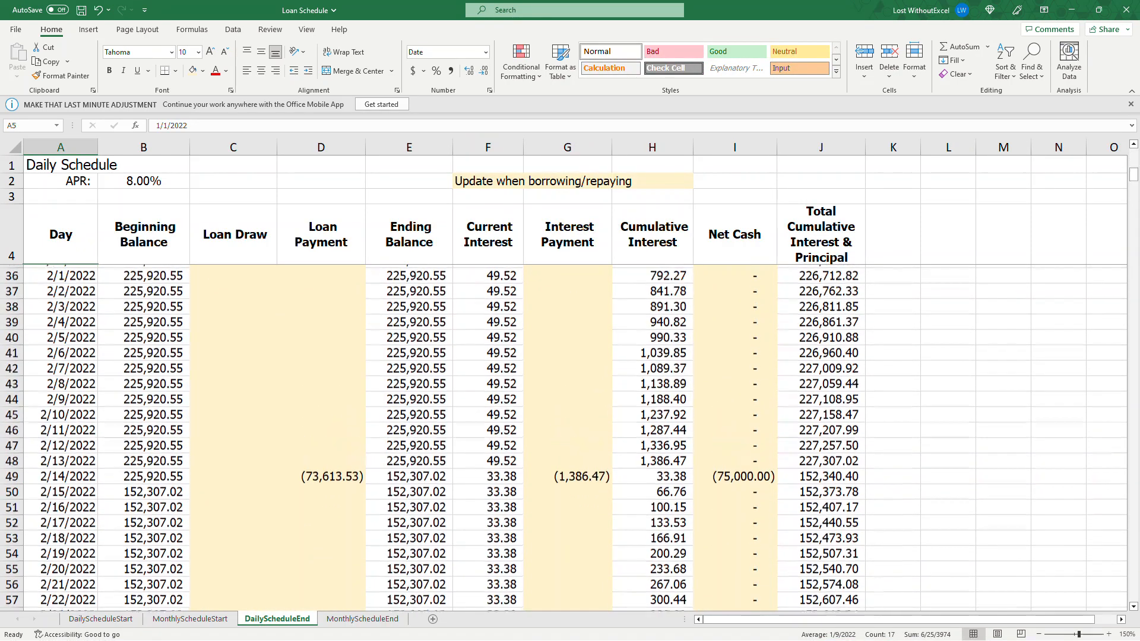
pyautogui.scroll(1, 571, 416)
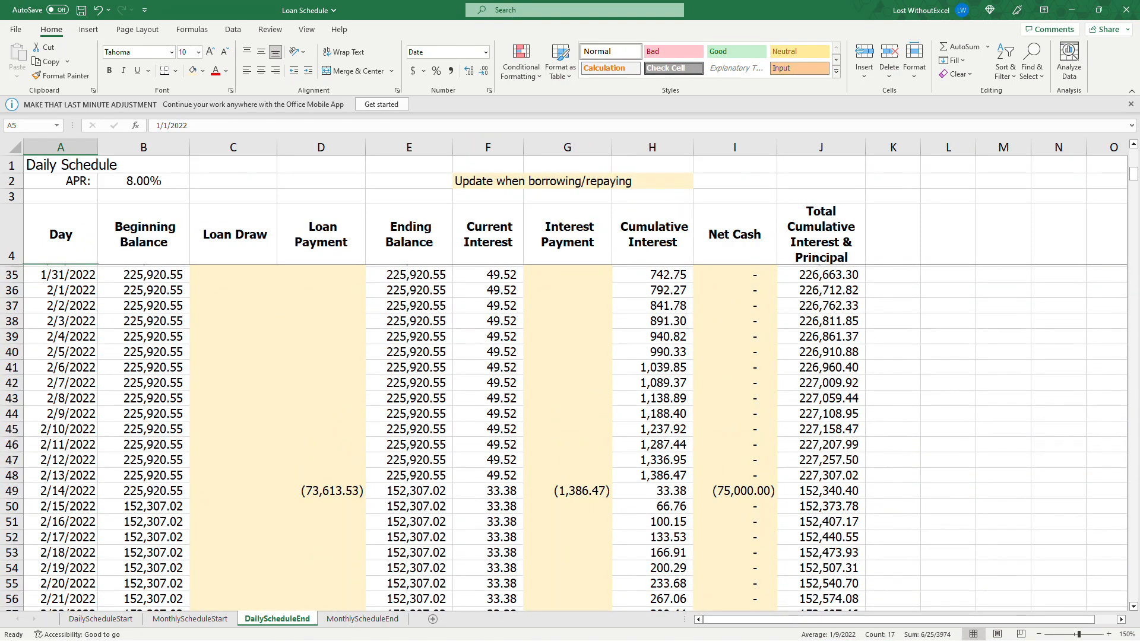
pyautogui.moveTo(433, 290); pyautogui.dragTo(430, 573)
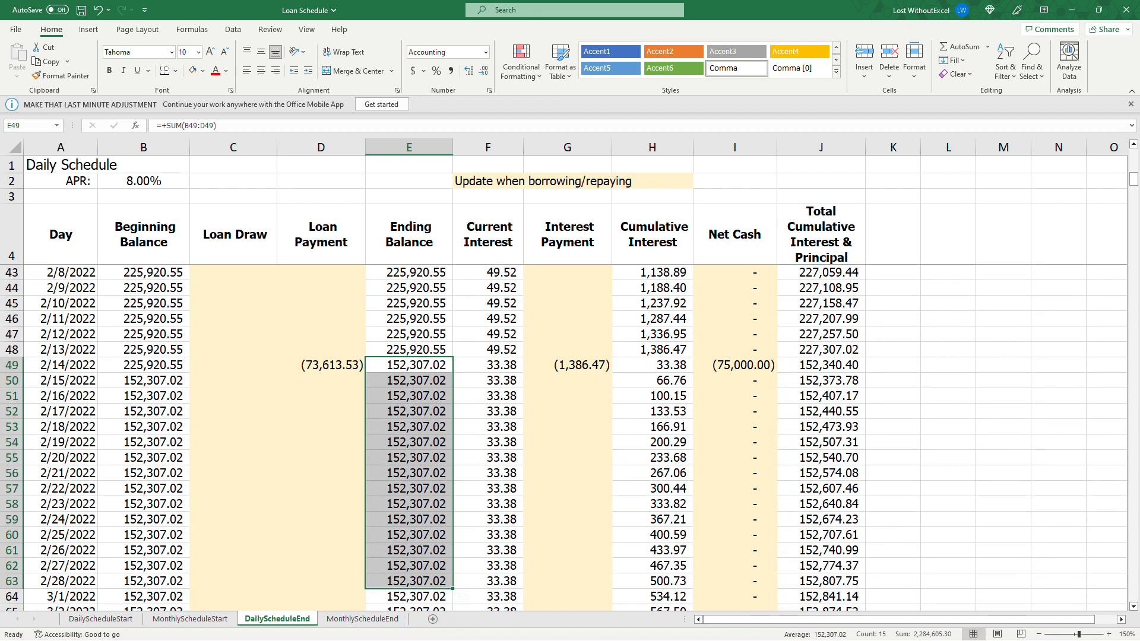
# Step: Compare the MonthlyScheduleEnd sheet, including its empty columns L to N, with the daily schedule from its first day
pyautogui.click(349, 620)
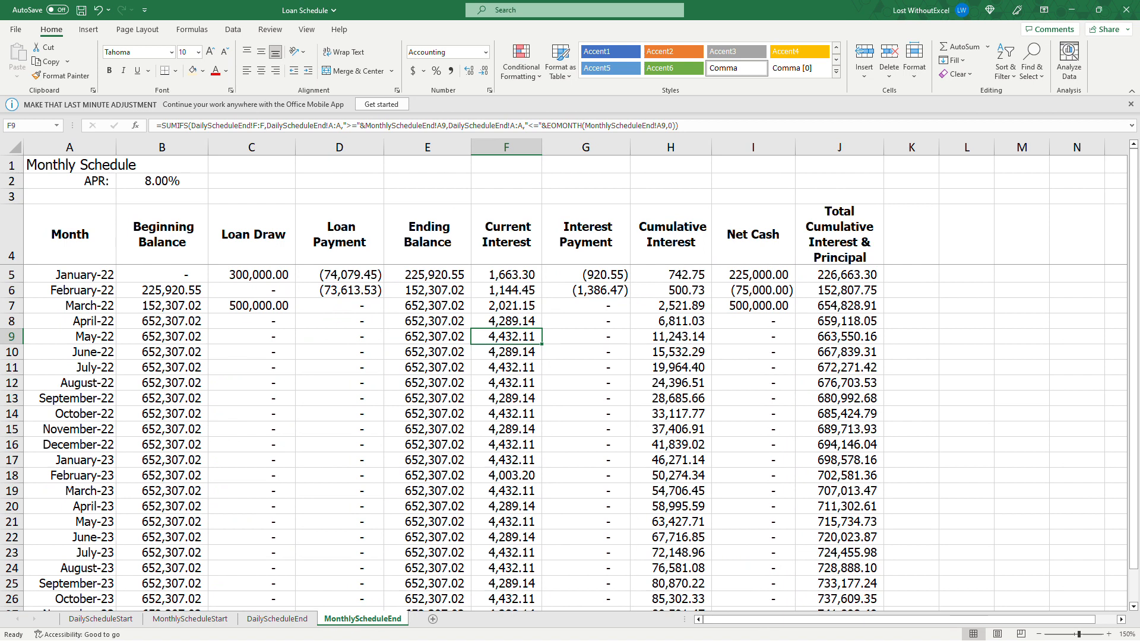
pyautogui.moveTo(967, 147); pyautogui.dragTo(1077, 149)
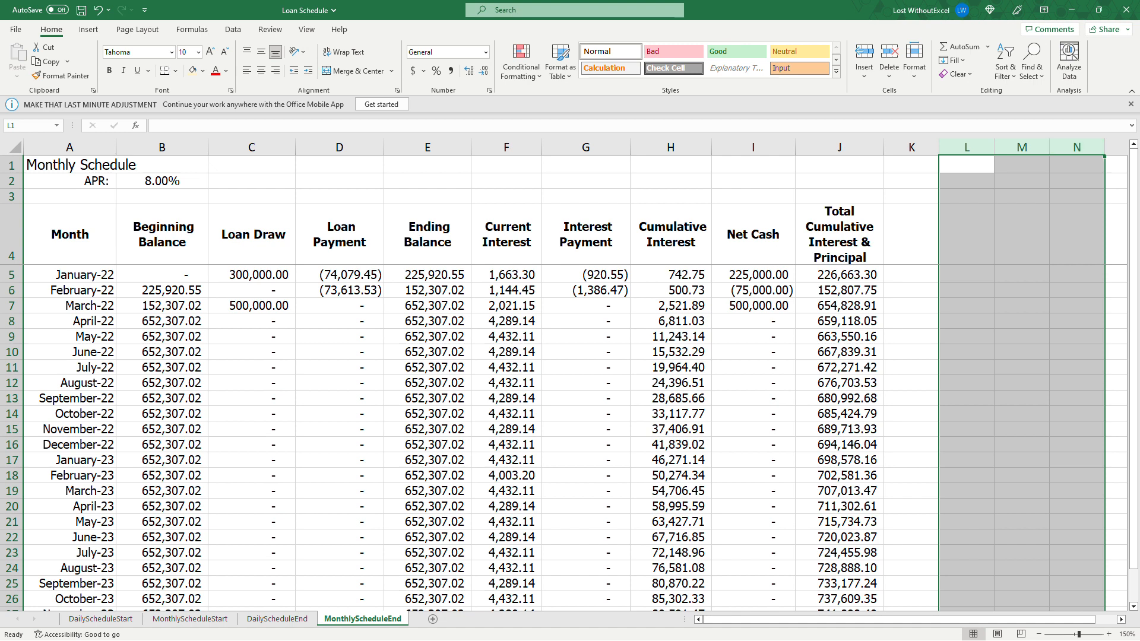
pyautogui.click(1021, 290)
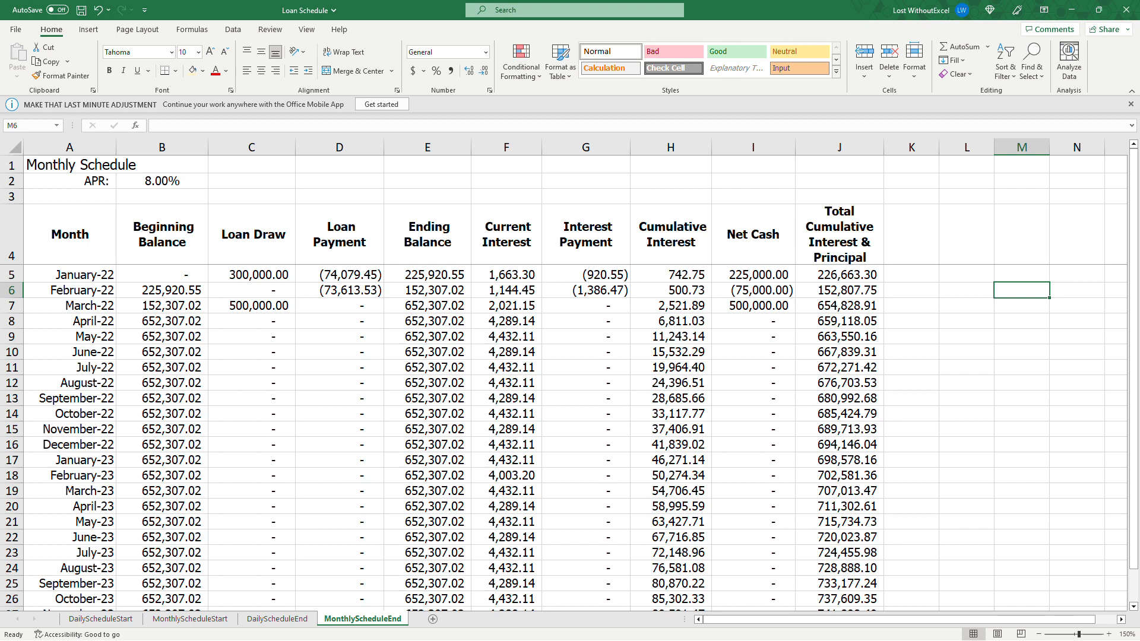
pyautogui.click(277, 619)
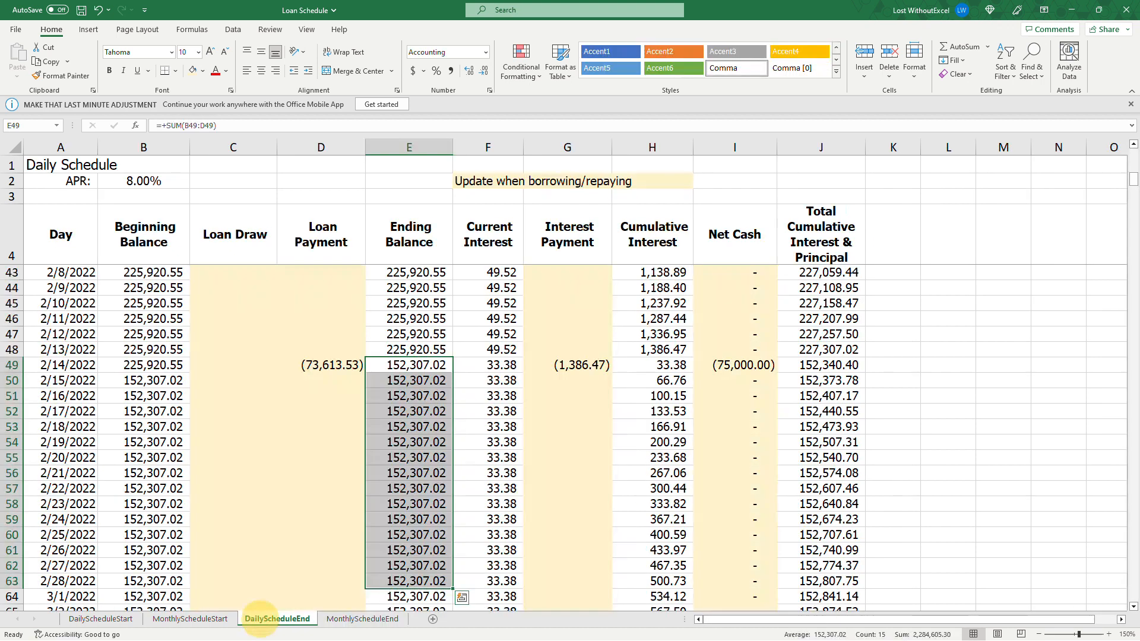
pyautogui.scroll(4, 564, 416)
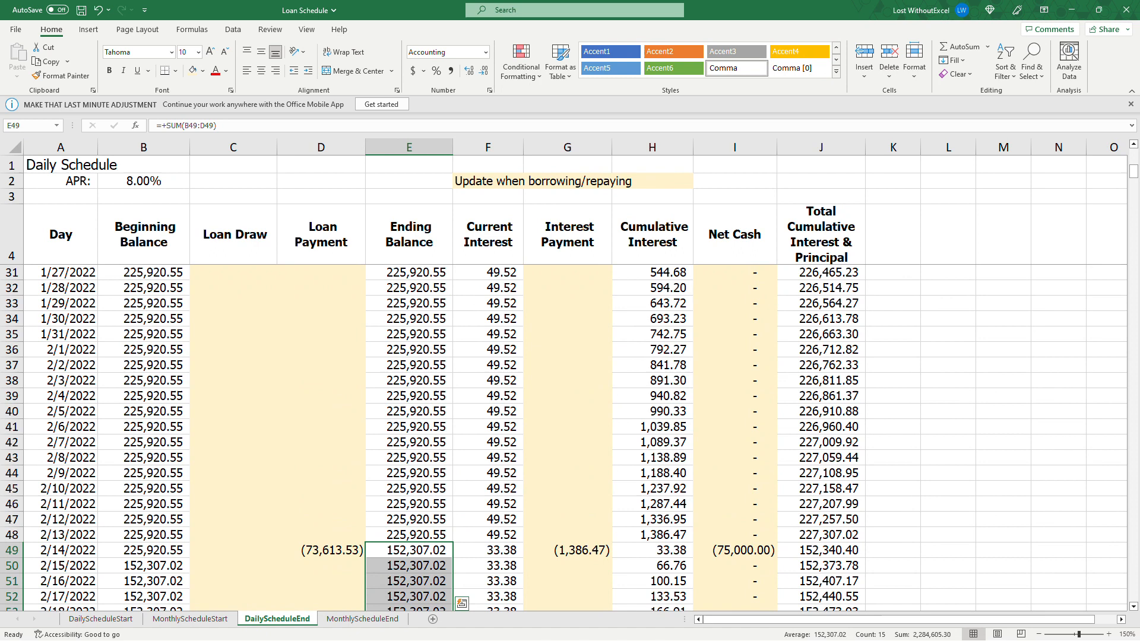
pyautogui.scroll(3, 565, 415)
pyautogui.scroll(6, 564, 415)
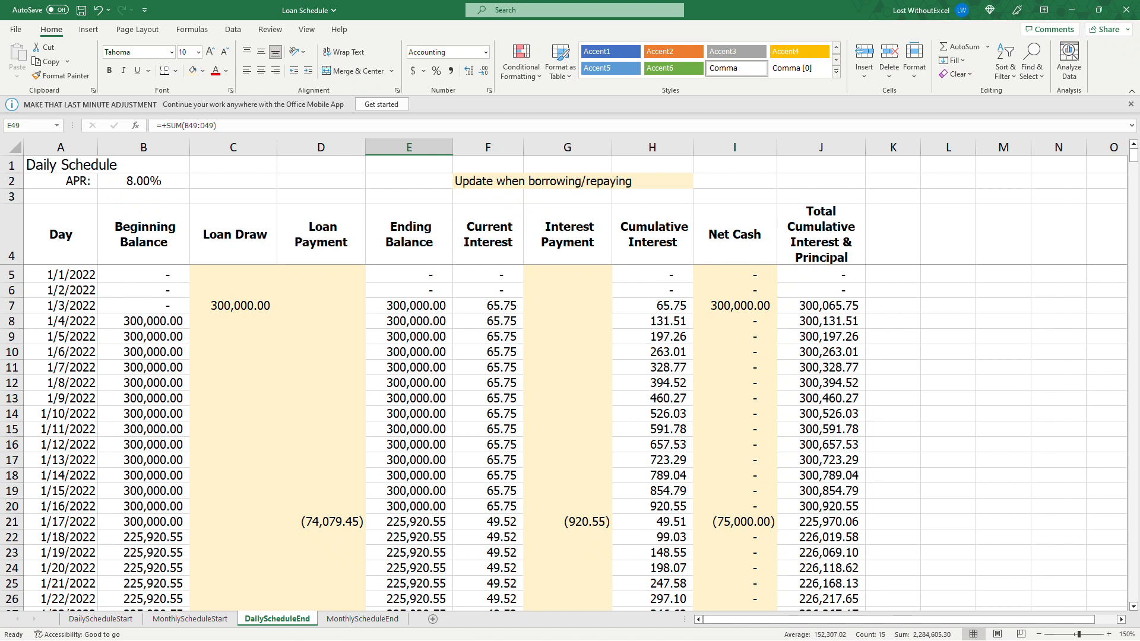
pyautogui.hotkey('ctrl', 'pagedown')
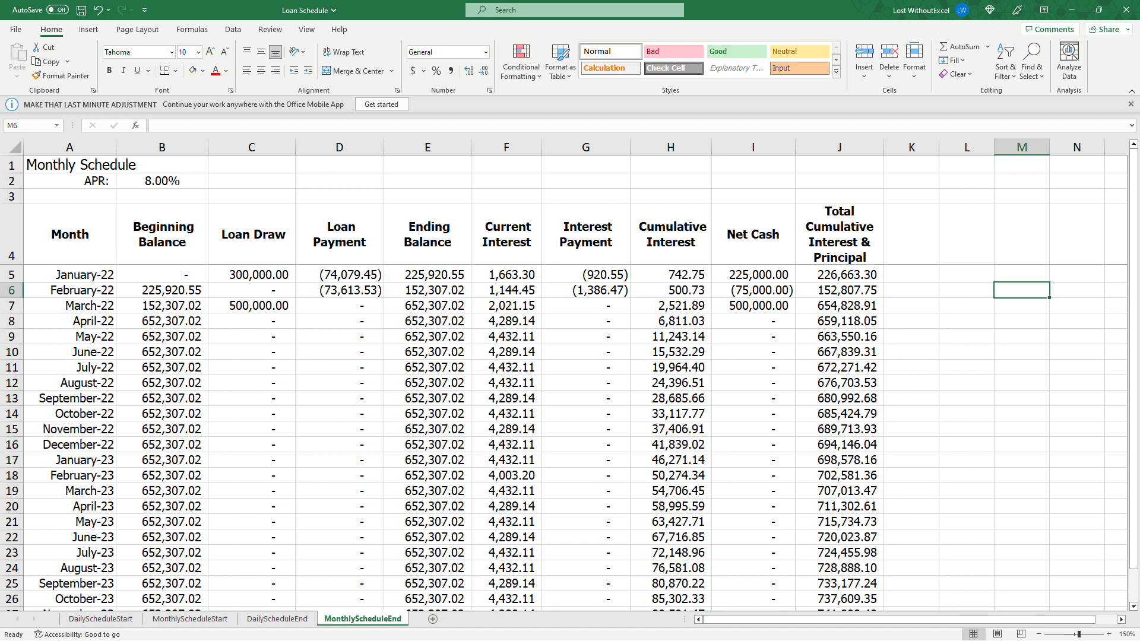
# Step: Change the Month header in cell A4 of the blank DailyScheduleStart sheet to "Day"
pyautogui.click(100, 619)
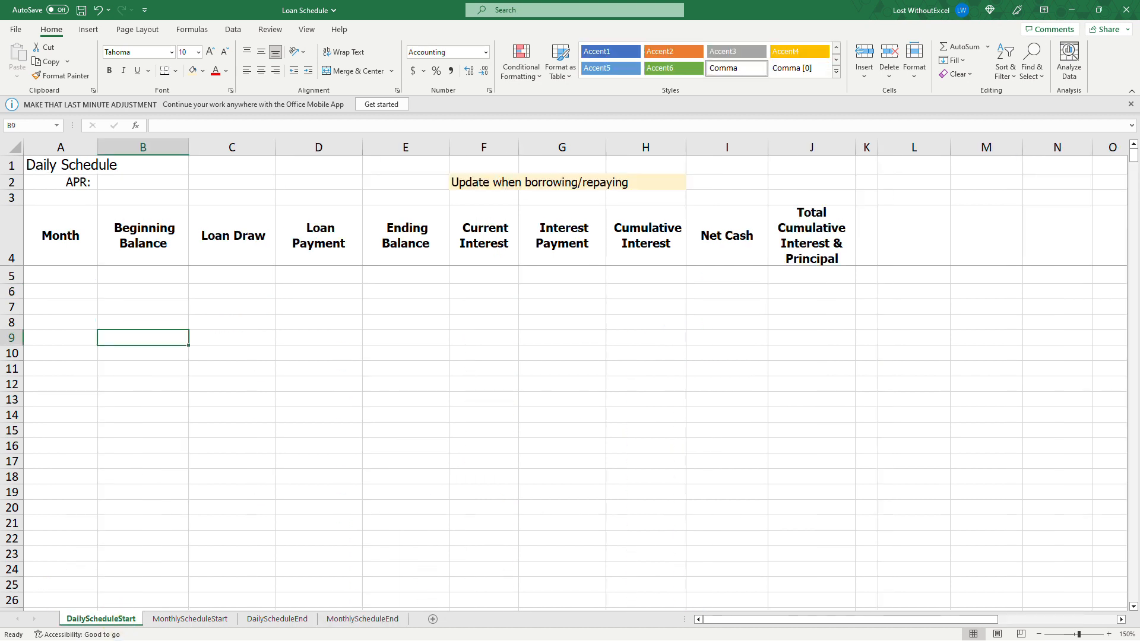
pyautogui.click(319, 338)
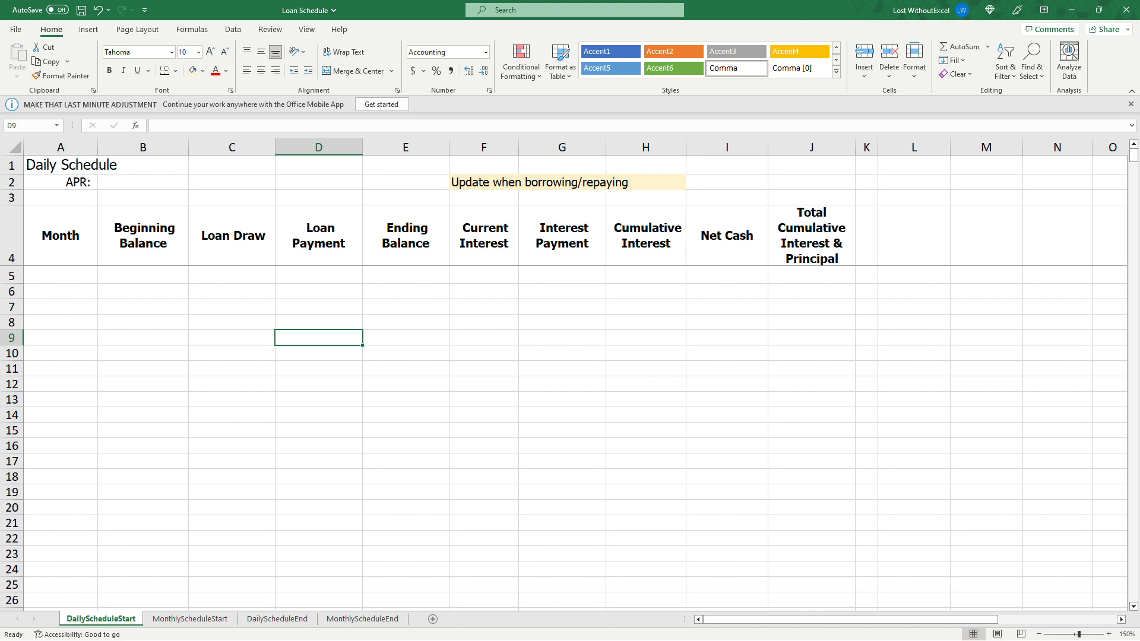
pyautogui.click(60, 235)
pyautogui.write('Day')
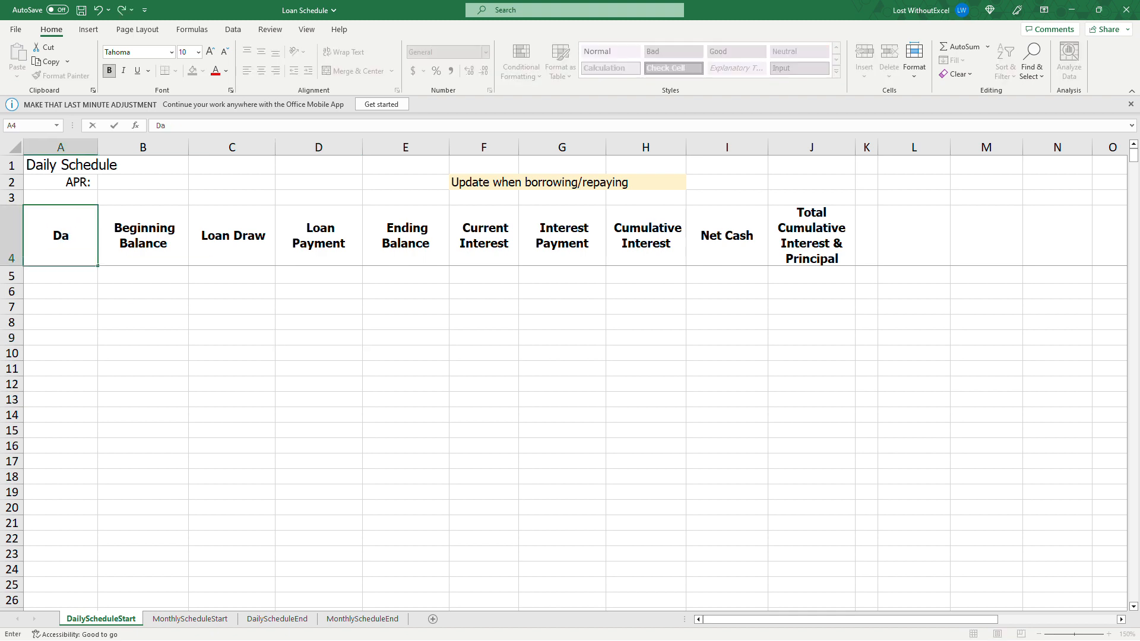
pyautogui.press('Return')
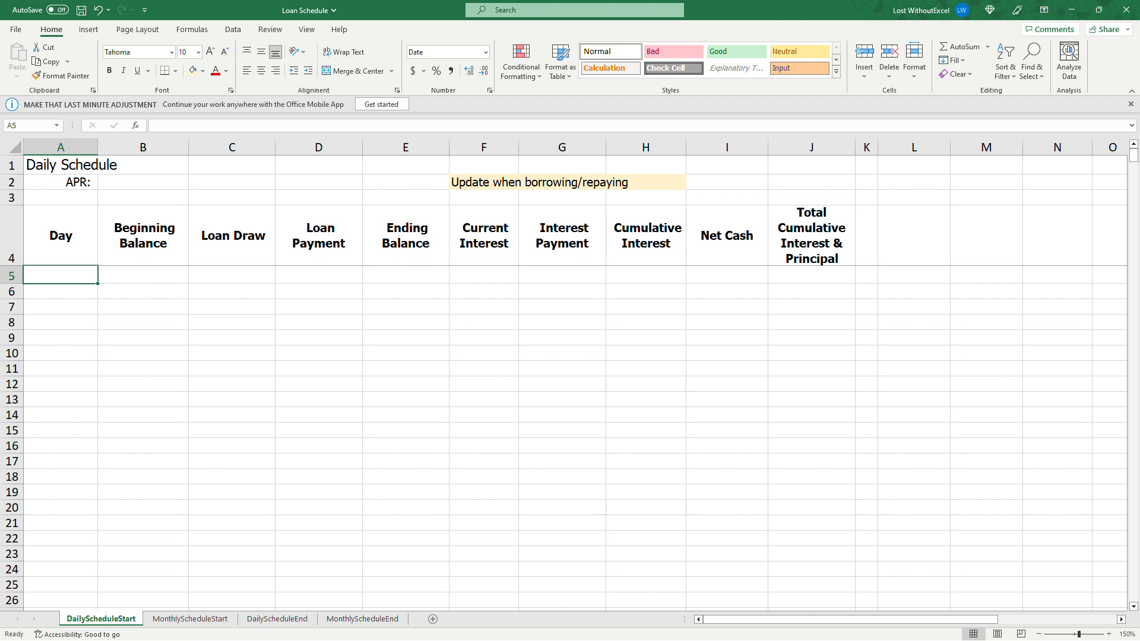
# Step: Enter the first two entries under the Day header, 1/1/22 in A5 and 1/2//22 in A6
pyautogui.write('1/1/22')
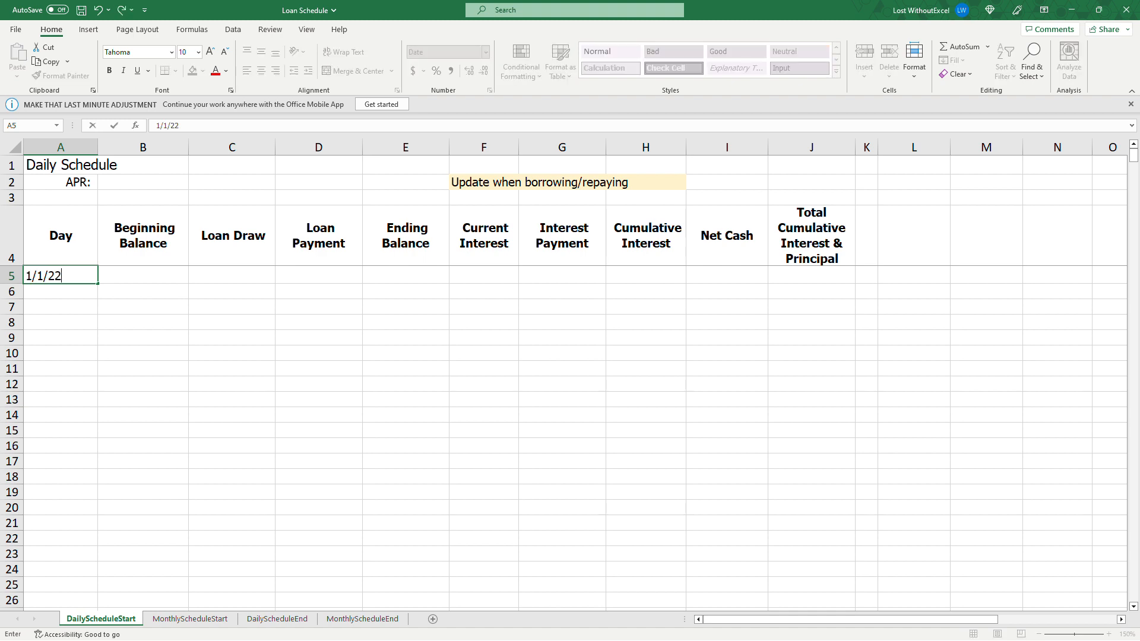
pyautogui.press('Return')
pyautogui.write('1/2/')
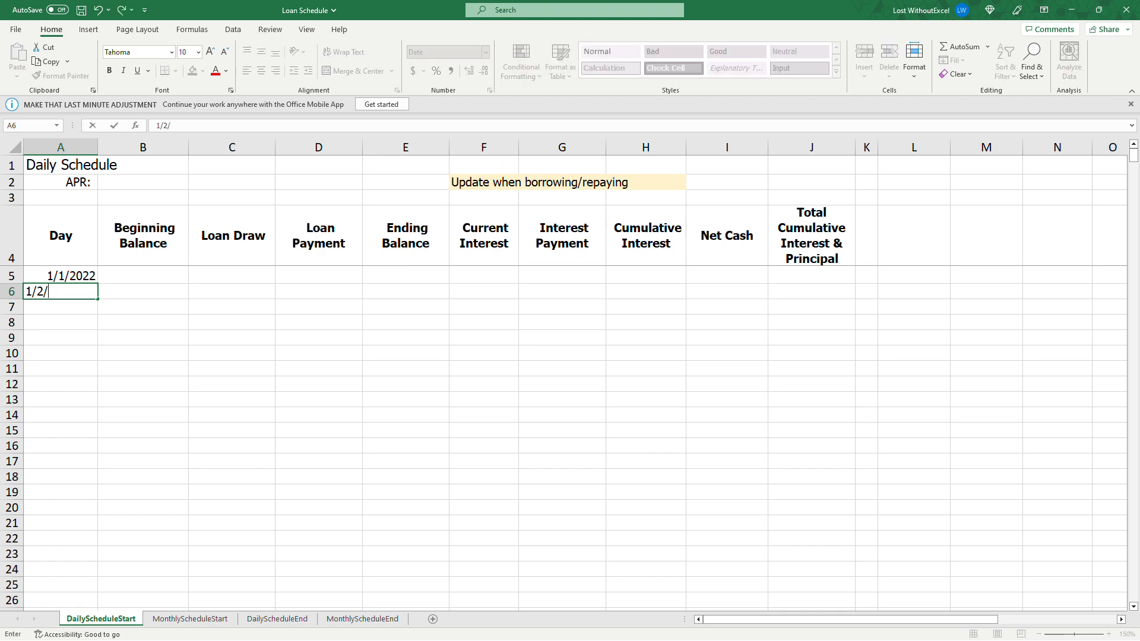
pyautogui.write('/22')
pyautogui.press('Return')
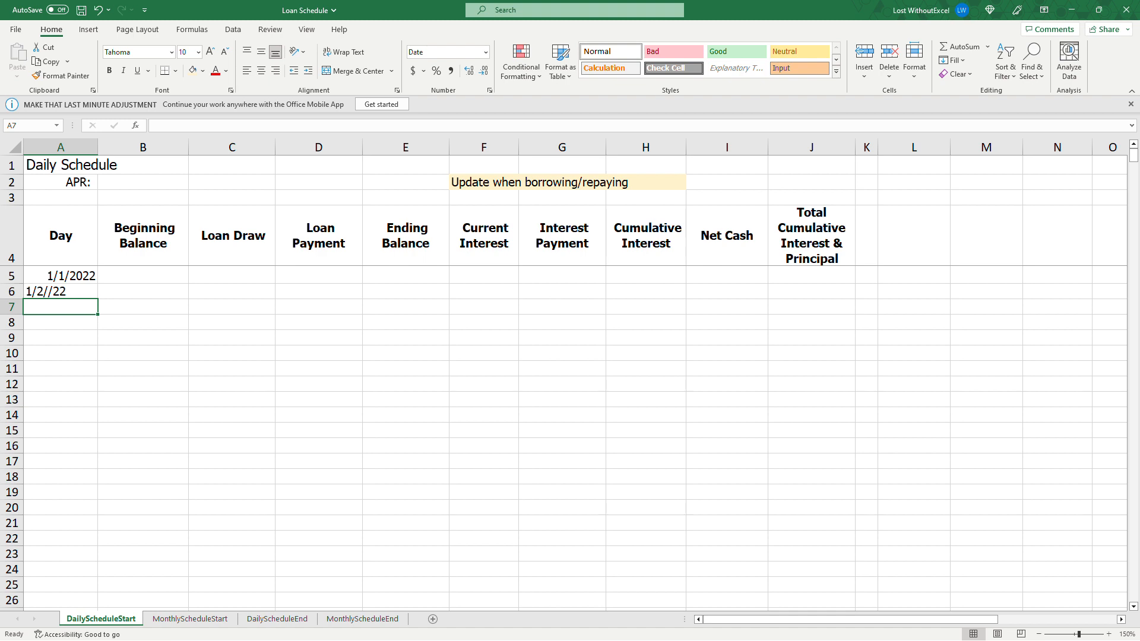
# Step: Correct the date in A6 to 1/2/22 and fill the Day column with consecutive dates through 1/20/2022 in A24
pyautogui.press('Up')
pyautogui.press('F2')
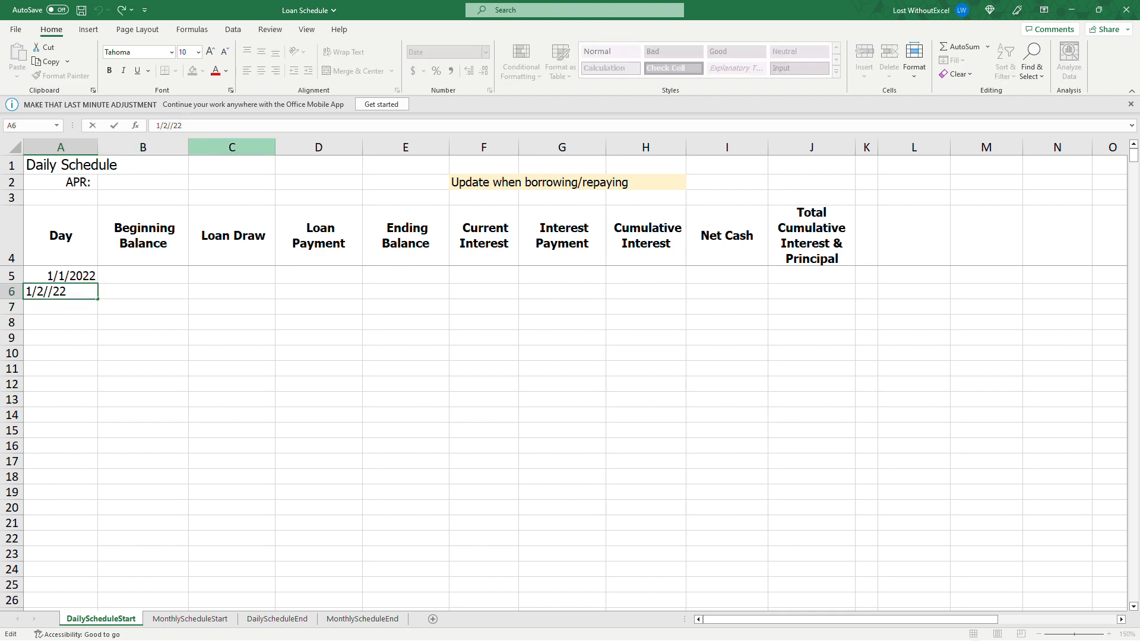
pyautogui.press('Left')
pyautogui.press('Left')
pyautogui.press('BackSpace')
pyautogui.press('Return')
pyautogui.moveTo(59, 276); pyautogui.dragTo(79, 573)
pyautogui.click(253, 494)
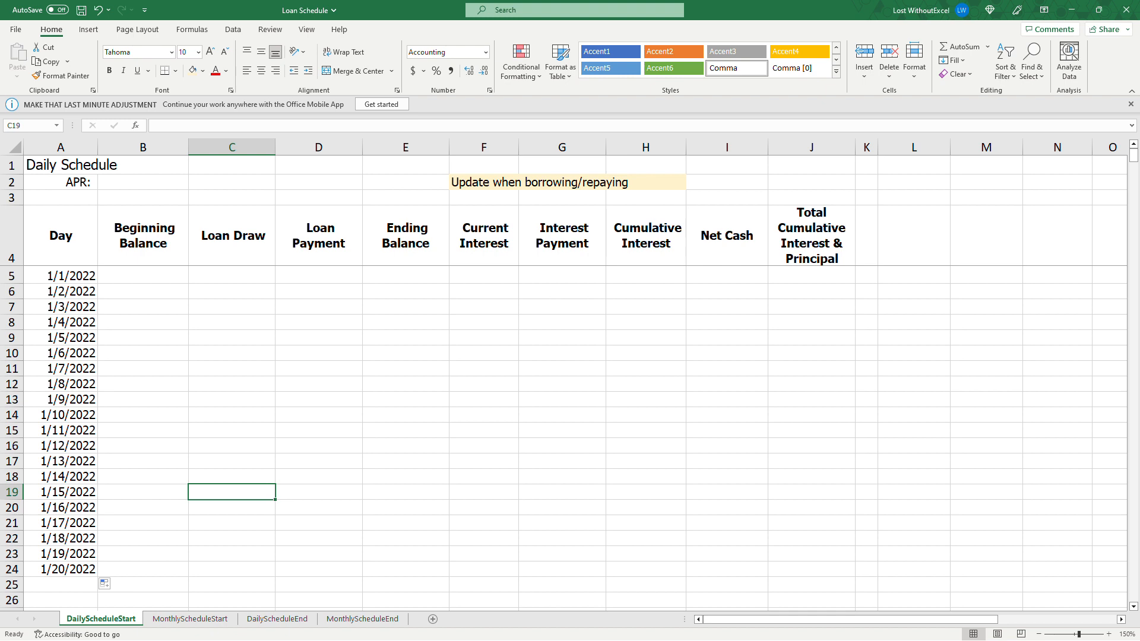
# Step: Enter 0 as the Beginning Balance for 1/1/2022 in cell B5
pyautogui.click(145, 291)
pyautogui.click(146, 275)
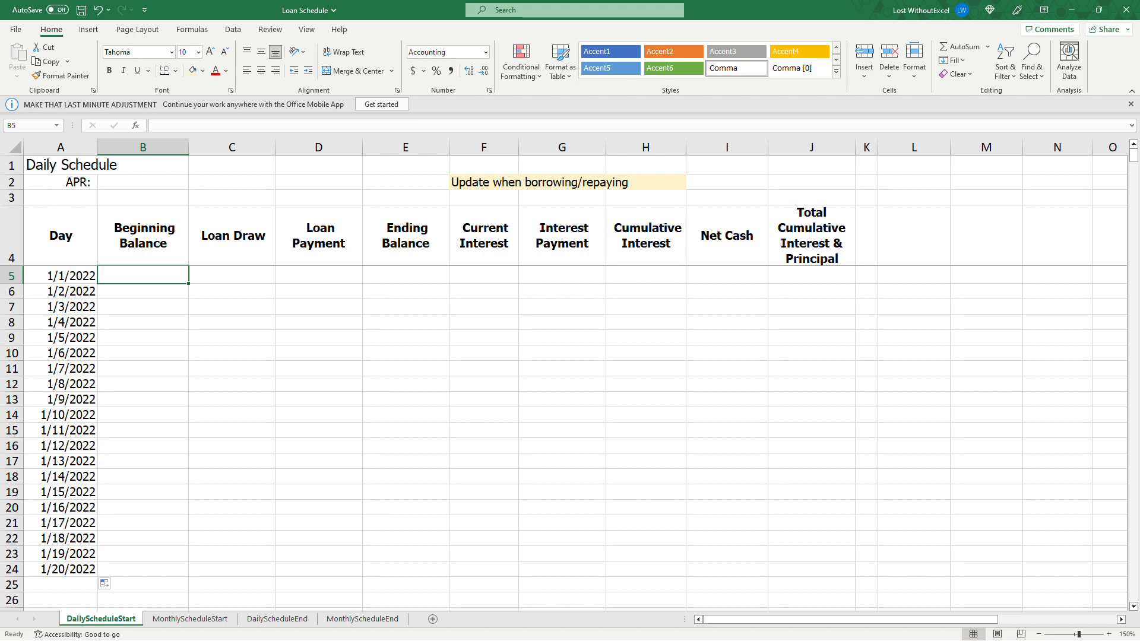
pyautogui.write('0')
pyautogui.press('Return')
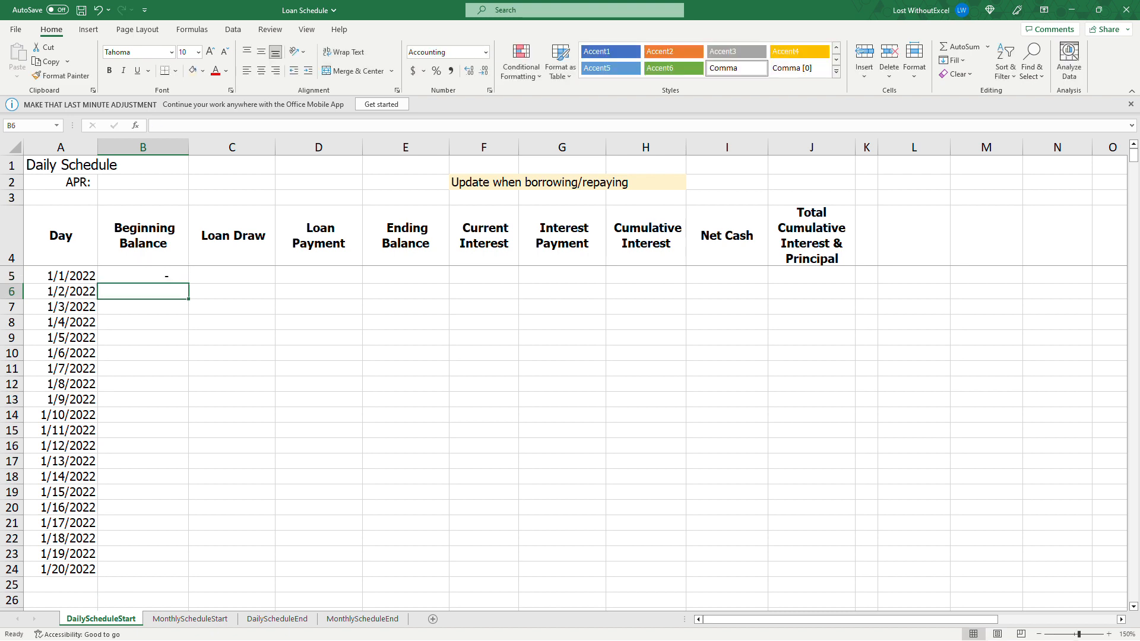
# Step: Shade the Loan Draw and Loan Payment cells C5:D24 light yellow, matching the "Update when borrowing/repaying" note
pyautogui.moveTo(232, 276); pyautogui.dragTo(306, 571)
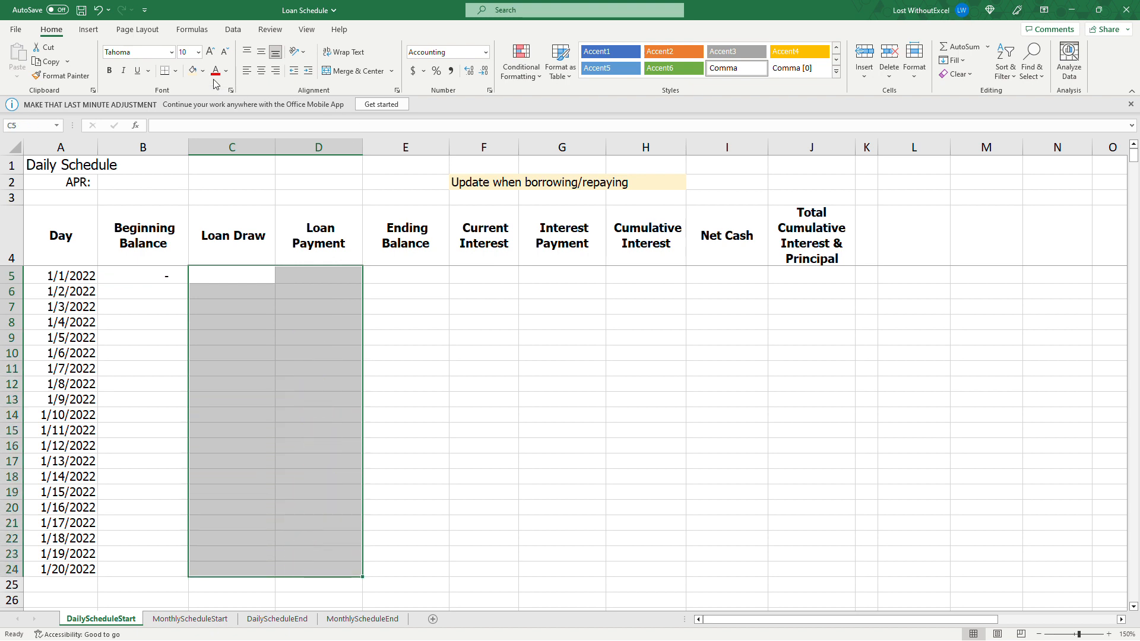
pyautogui.click(193, 71)
pyautogui.moveTo(233, 276); pyautogui.dragTo(318, 571)
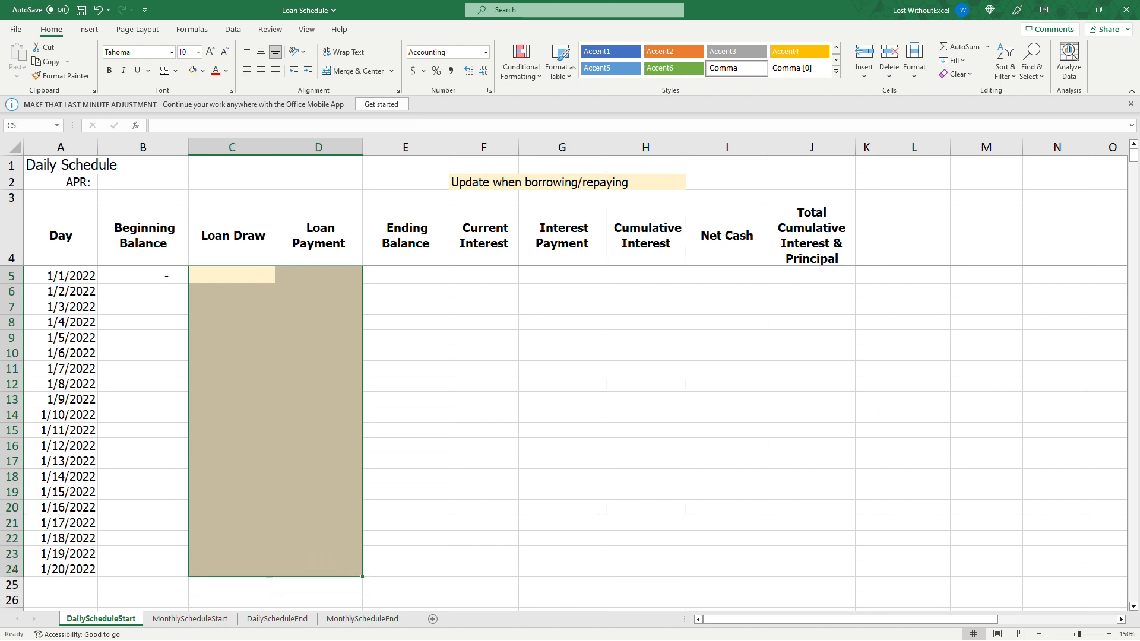
pyautogui.click(235, 368)
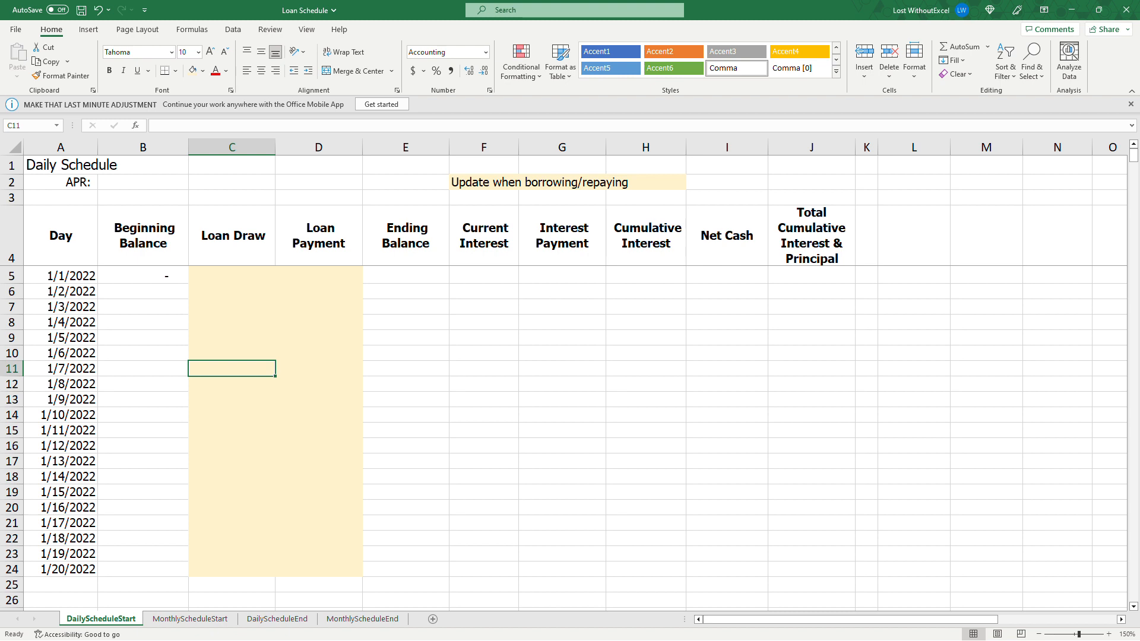
pyautogui.click(644, 181)
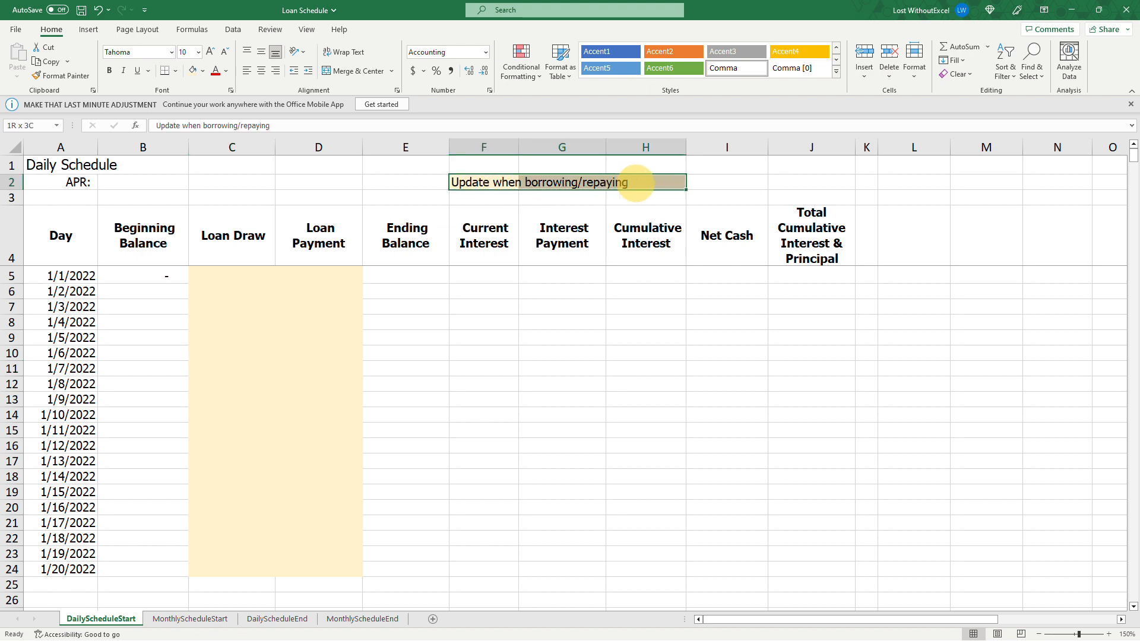
pyautogui.click(406, 164)
pyautogui.click(407, 181)
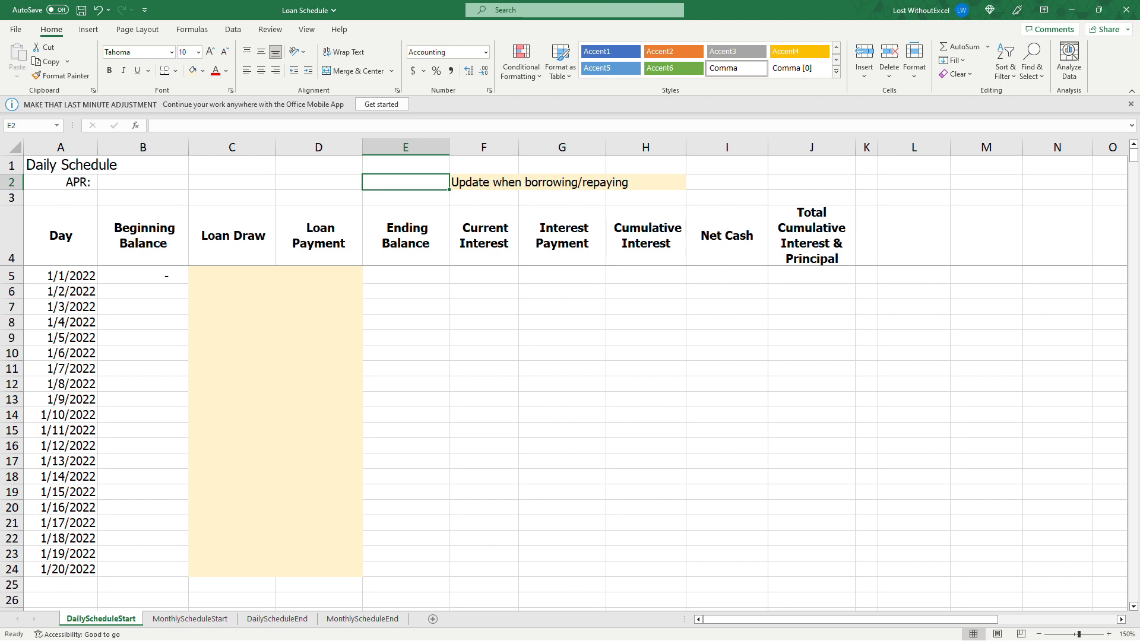
# Step: Calculate the Ending Balance in E5 with the formula =SUM(B5:D5)
pyautogui.click(410, 274)
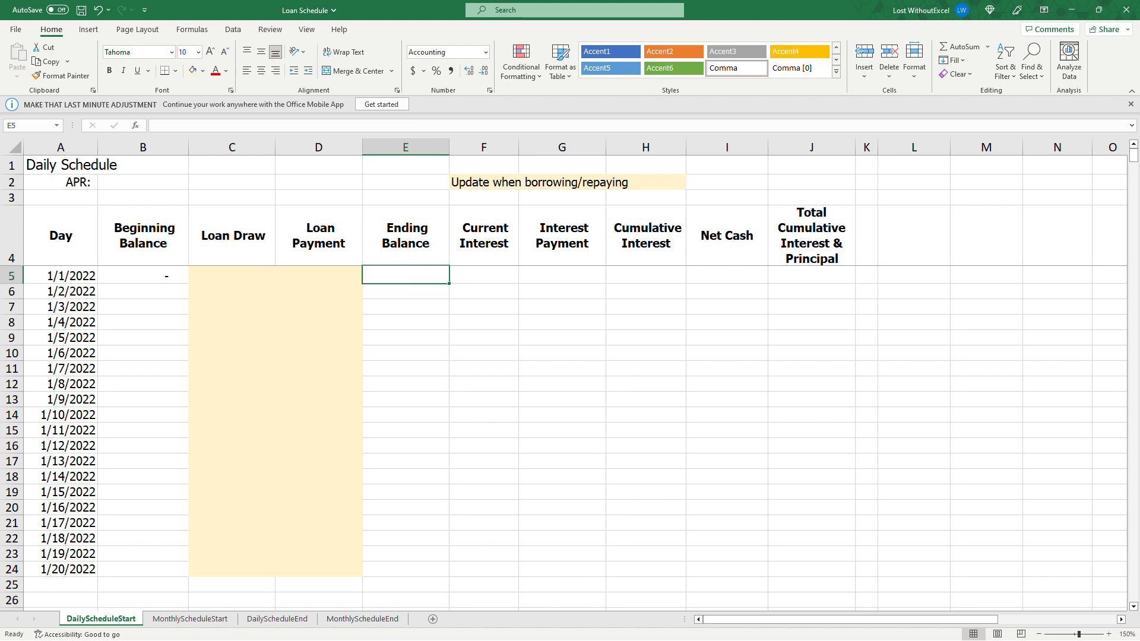
pyautogui.moveTo(145, 275); pyautogui.dragTo(851, 279)
pyautogui.click(424, 274)
pyautogui.write('=sum(')
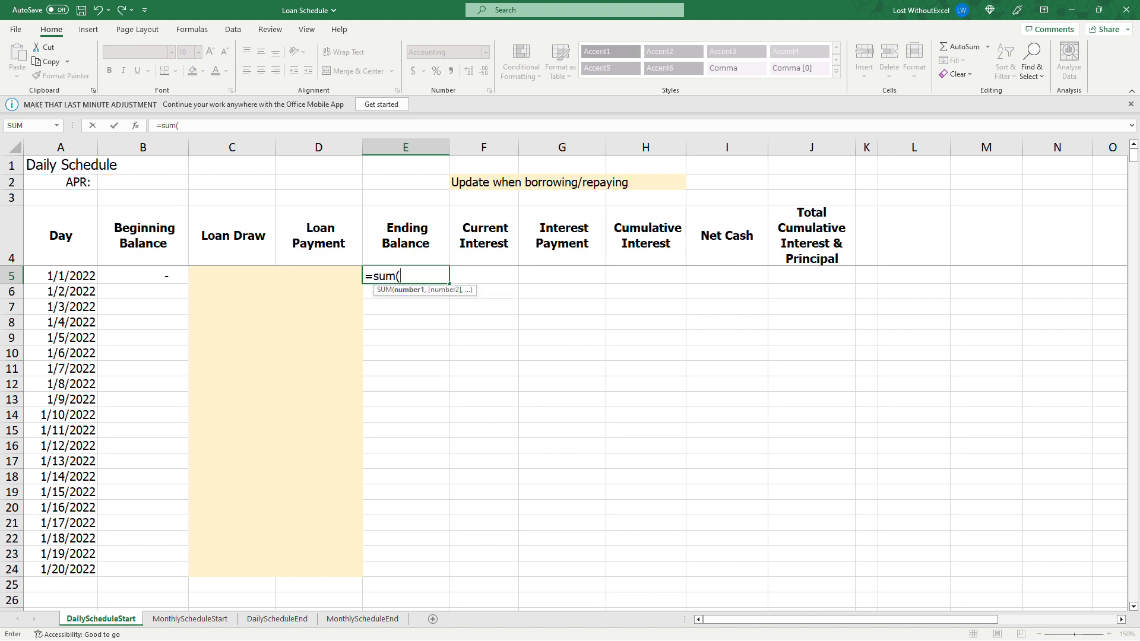
pyautogui.moveTo(149, 275); pyautogui.dragTo(356, 278)
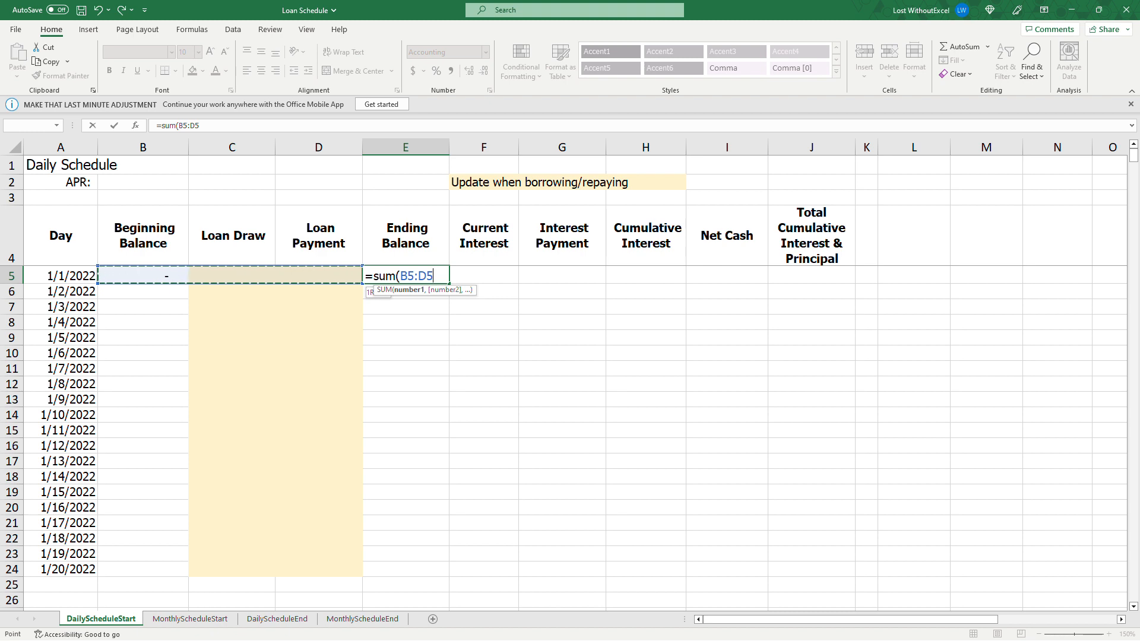
pyautogui.write(')')
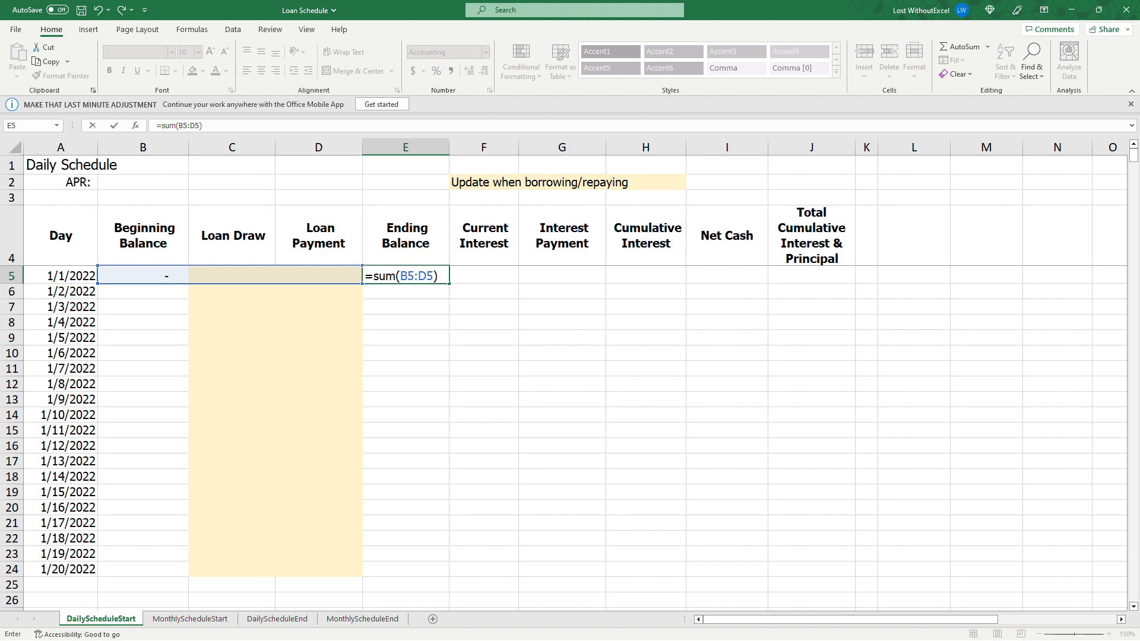
pyautogui.press('Return')
pyautogui.moveTo(326, 290); pyautogui.dragTo(326, 400)
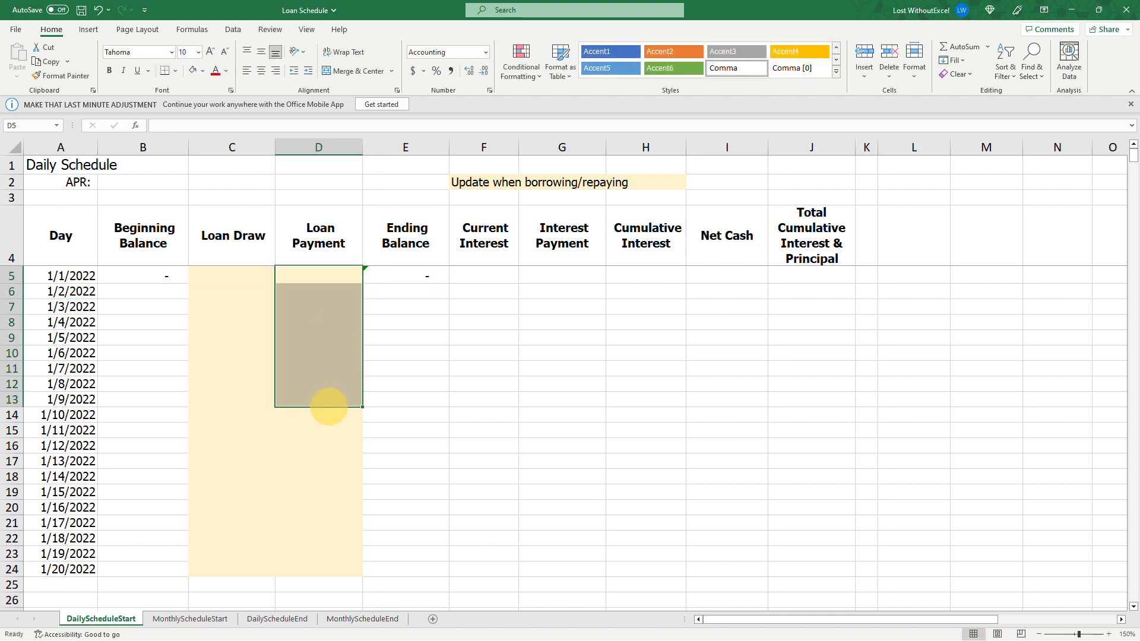
pyautogui.click(466, 335)
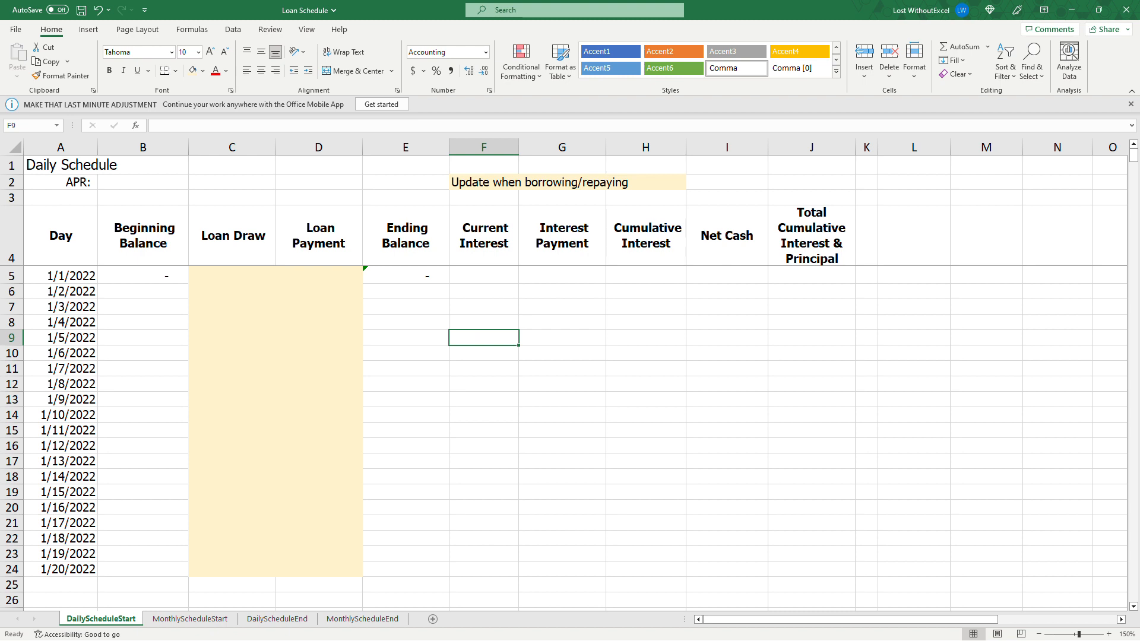
# Step: Set the APR in cell B2 to 8%
pyautogui.click(491, 275)
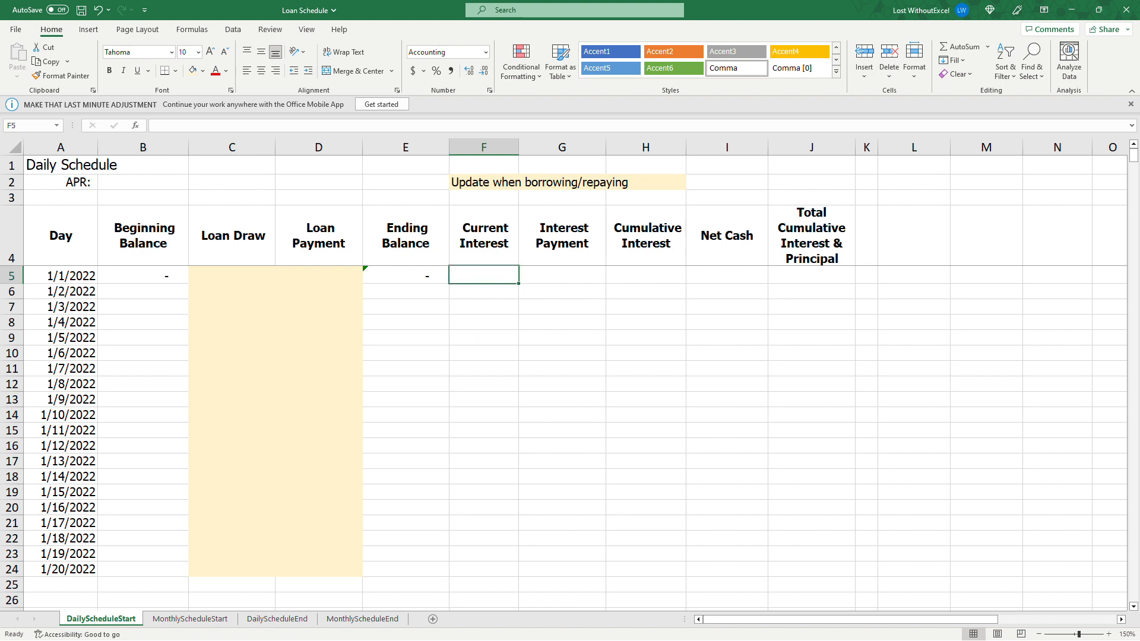
pyautogui.click(142, 180)
pyautogui.write('8')
pyautogui.press('Return')
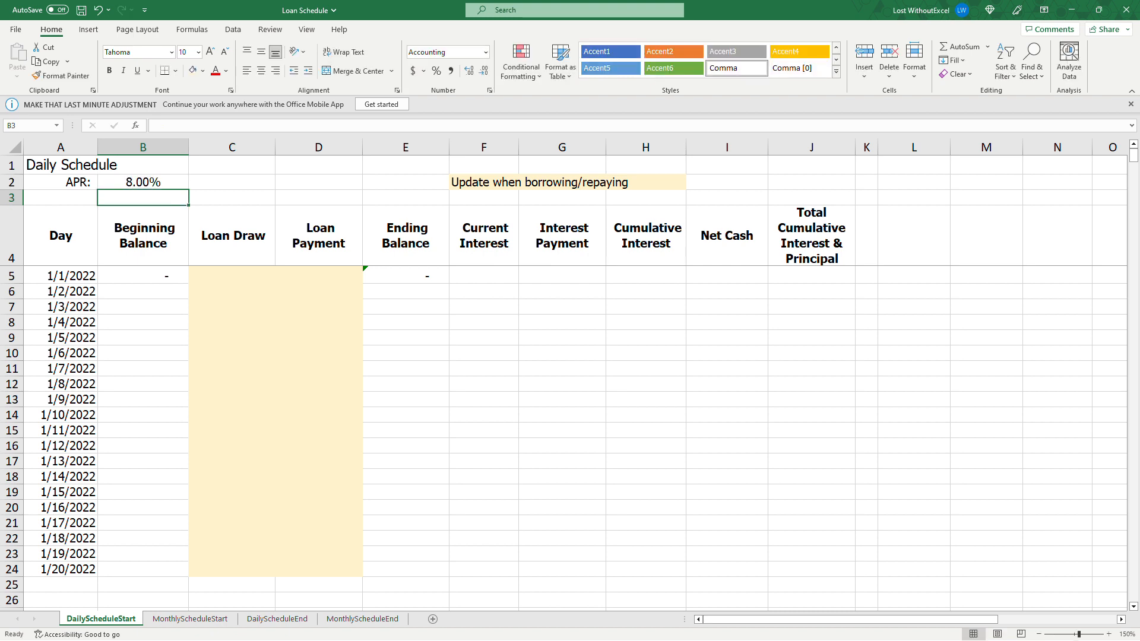
pyautogui.click(148, 182)
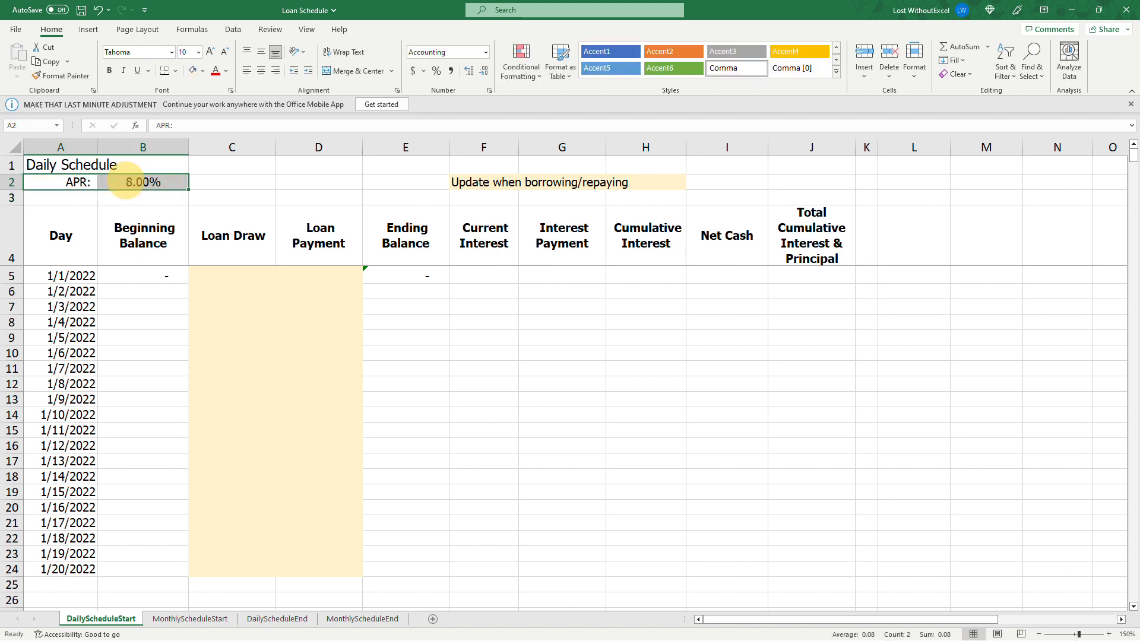
pyautogui.click(233, 182)
# Step: Calculate the daily Current Interest in F5 with the formula +E5*($B$2/365), keeping the APR reference absolute
pyautogui.click(491, 275)
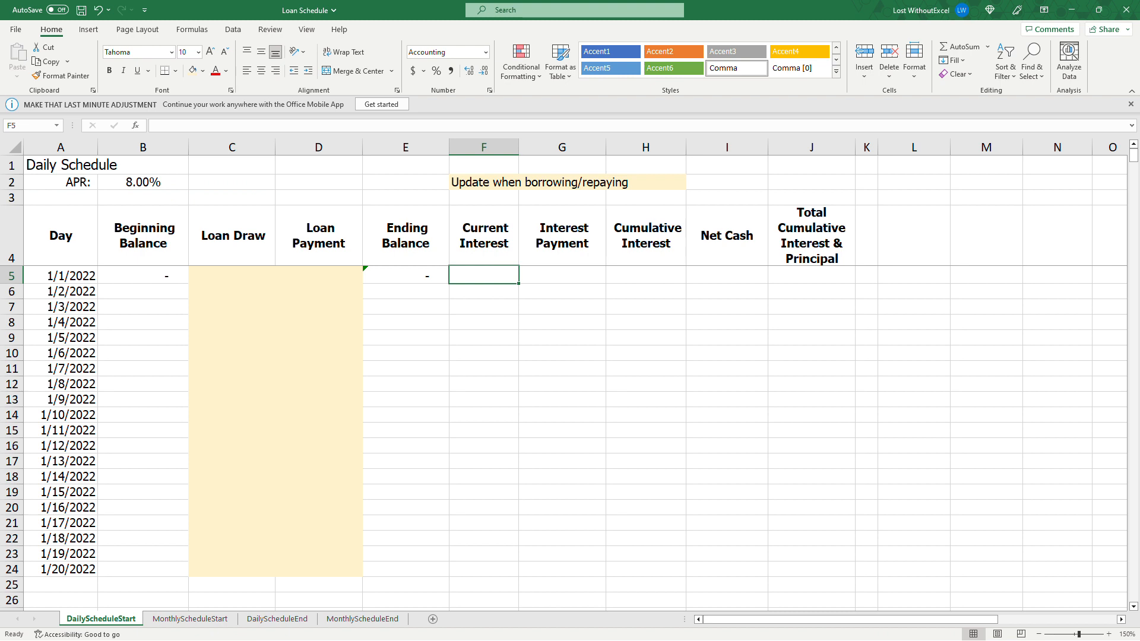
pyautogui.write('+')
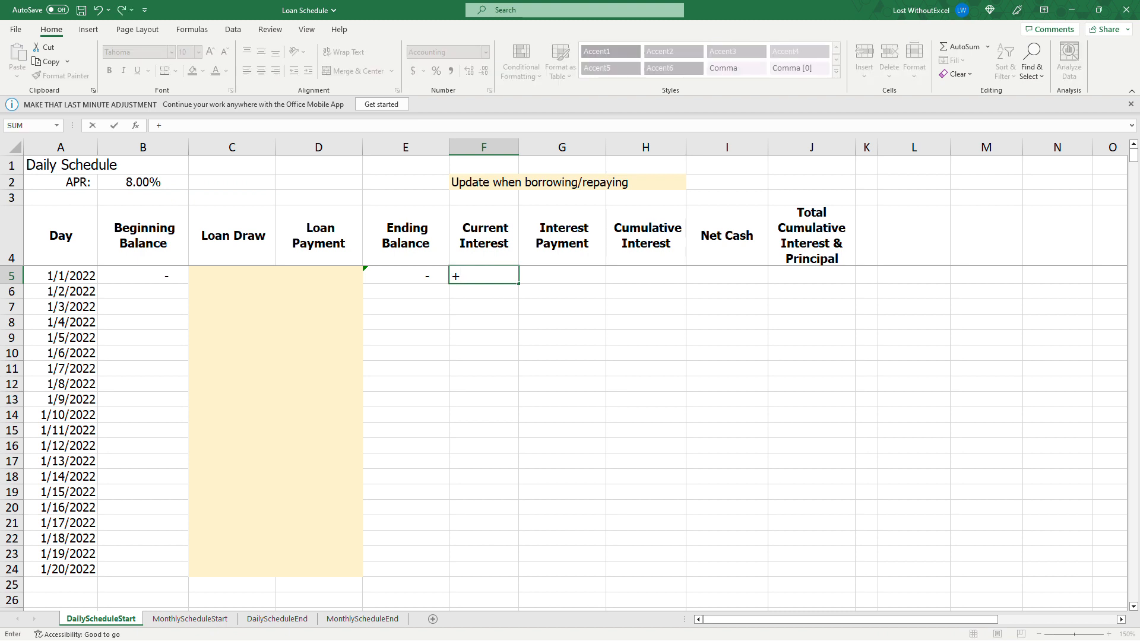
pyautogui.click(406, 275)
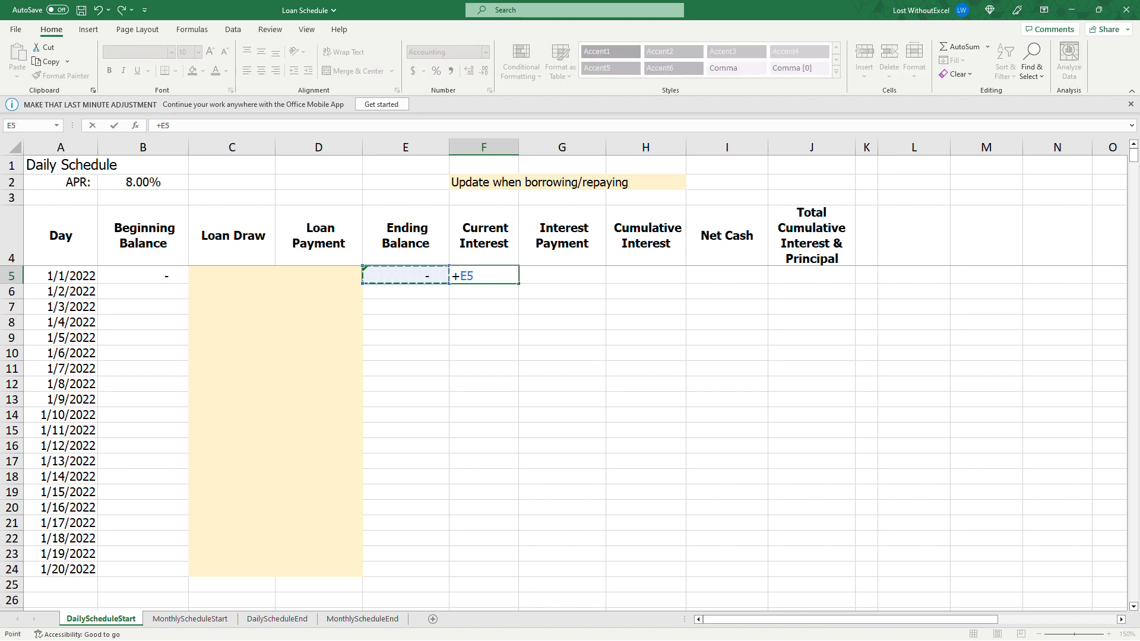
pyautogui.write('*(')
pyautogui.click(143, 182)
pyautogui.press('F4')
pyautogui.write('/365')
pyautogui.press('Return')
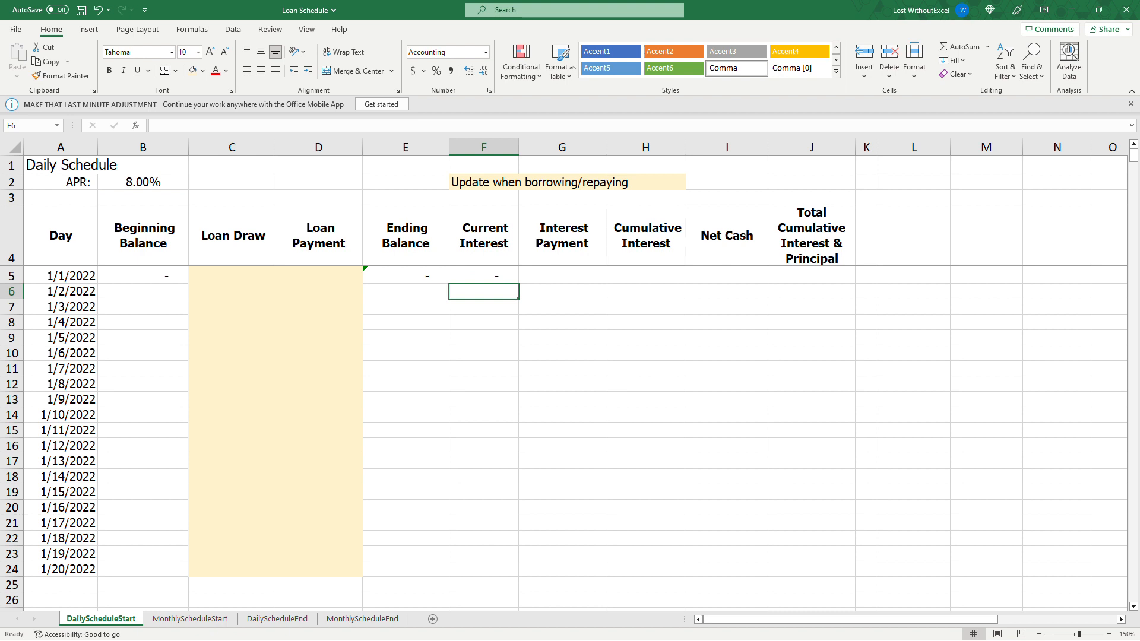
# Step: Shade the Interest Payment cells G5:G24 light yellow and set the first Cumulative Interest in H5 to +F5
pyautogui.moveTo(562, 276); pyautogui.dragTo(550, 569)
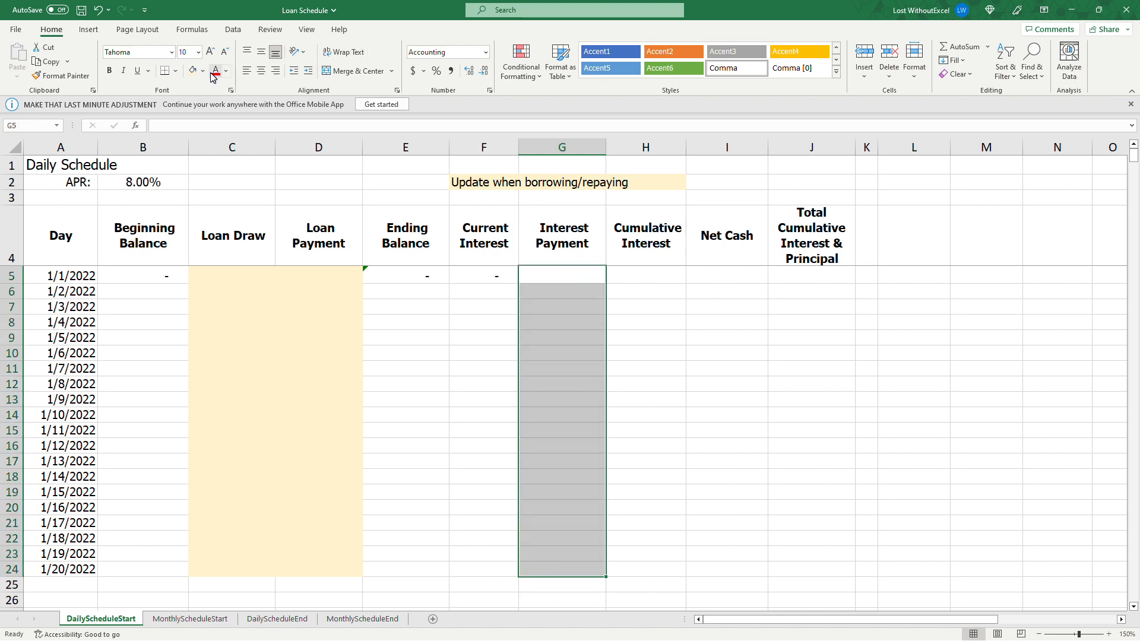
pyautogui.click(191, 70)
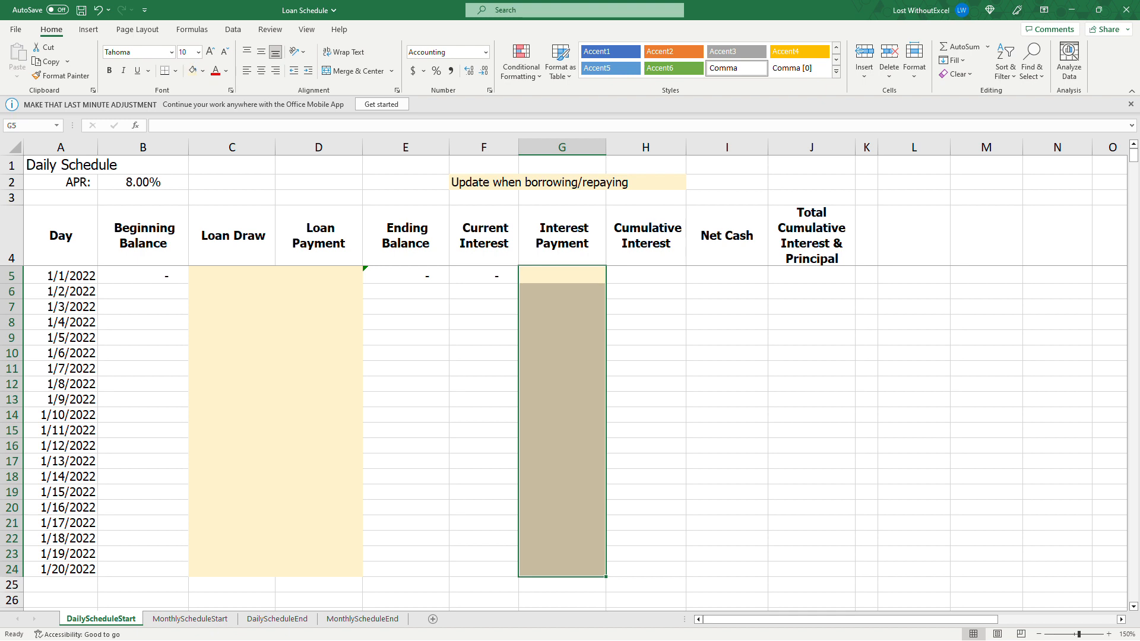
pyautogui.click(655, 275)
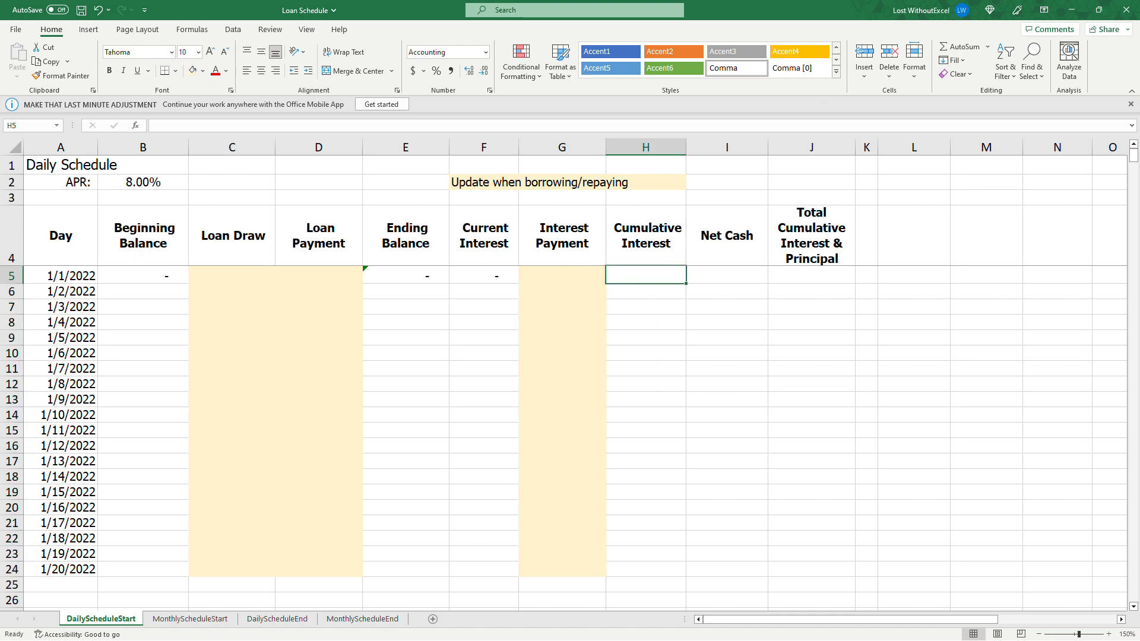
pyautogui.write('+')
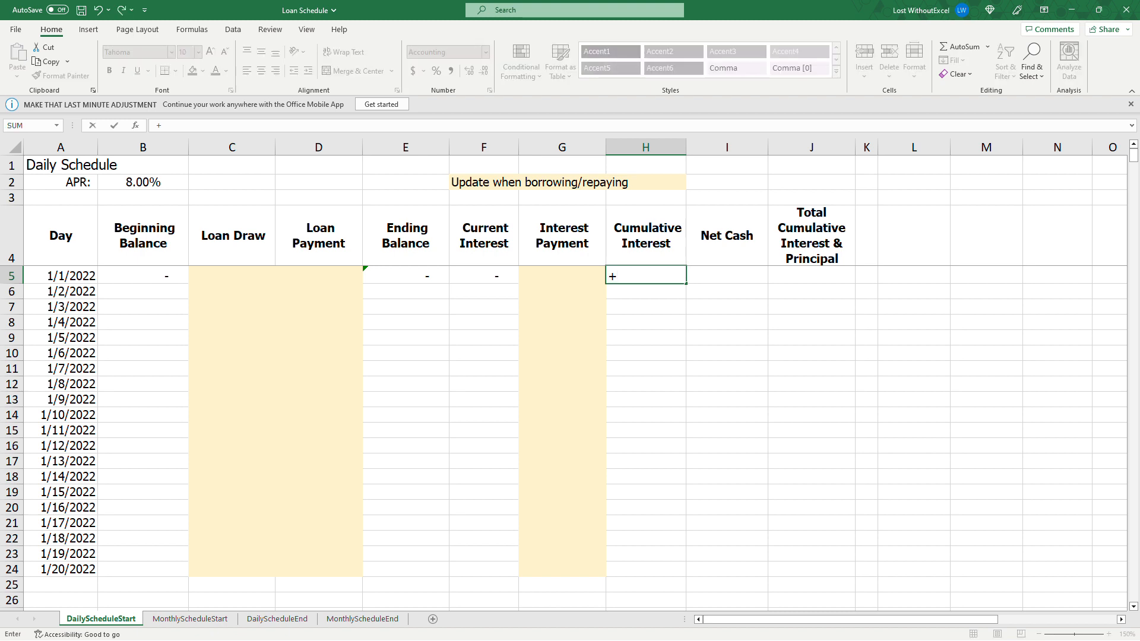
pyautogui.click(484, 275)
pyautogui.press('Return')
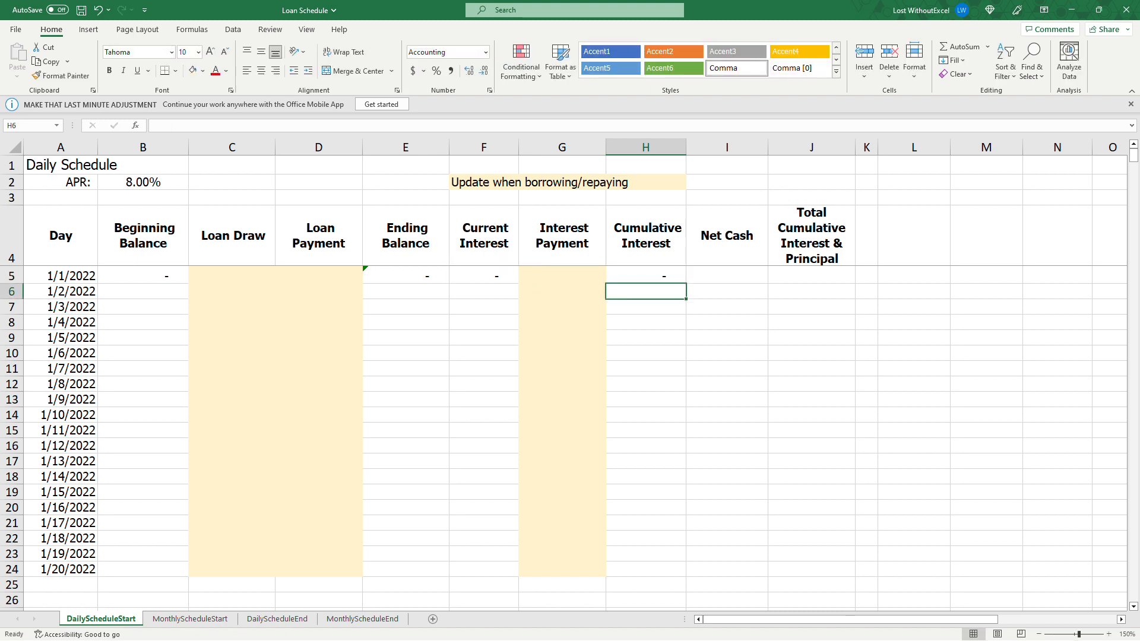
# Step: Shade the Net Cash cells I5:I24 with the same light yellow fill
pyautogui.moveTo(726, 275); pyautogui.dragTo(718, 575)
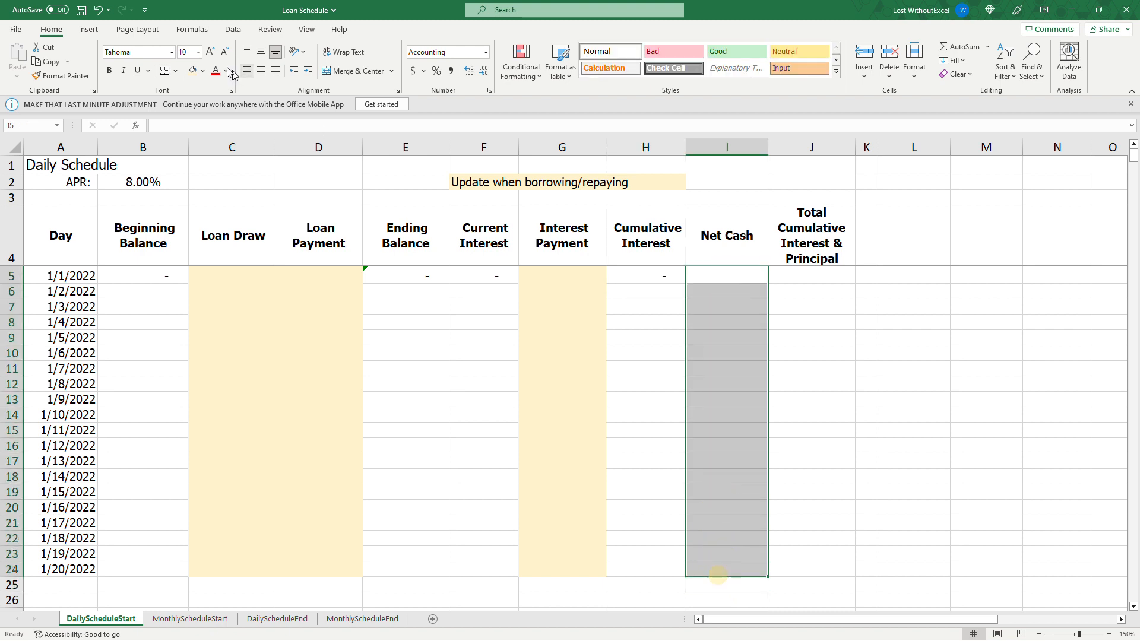
pyautogui.click(192, 70)
pyautogui.click(828, 290)
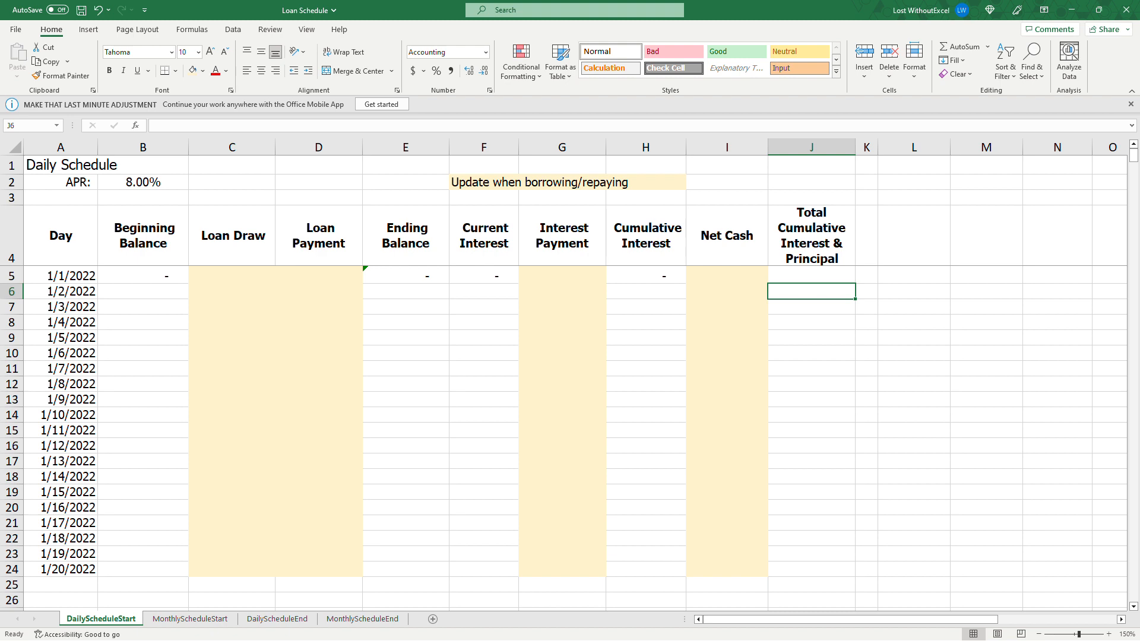
# Step: Calculate Total Cumulative Interest & Principal in J5 as the Ending Balance plus Cumulative Interest, +E5+H5
pyautogui.press('Up')
pyautogui.write('+')
pyautogui.press('Left')
pyautogui.press('Left')
pyautogui.press('Left')
pyautogui.press('Left')
pyautogui.press('Left')
pyautogui.write('+')
pyautogui.press('Left')
pyautogui.press('Left')
pyautogui.press('Return')
# Step: Enter a Loan Draw of 50000 for 1/1/2022 in C5 and check the Ending Balance and Current Interest formulas in that row
pyautogui.click(242, 274)
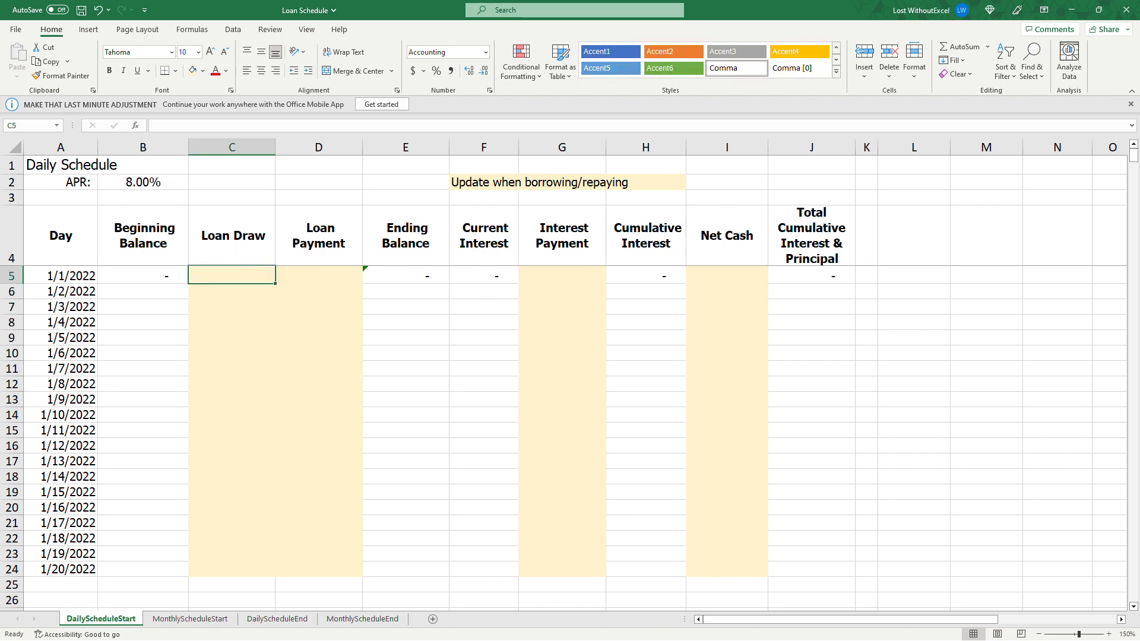
pyautogui.write('50000')
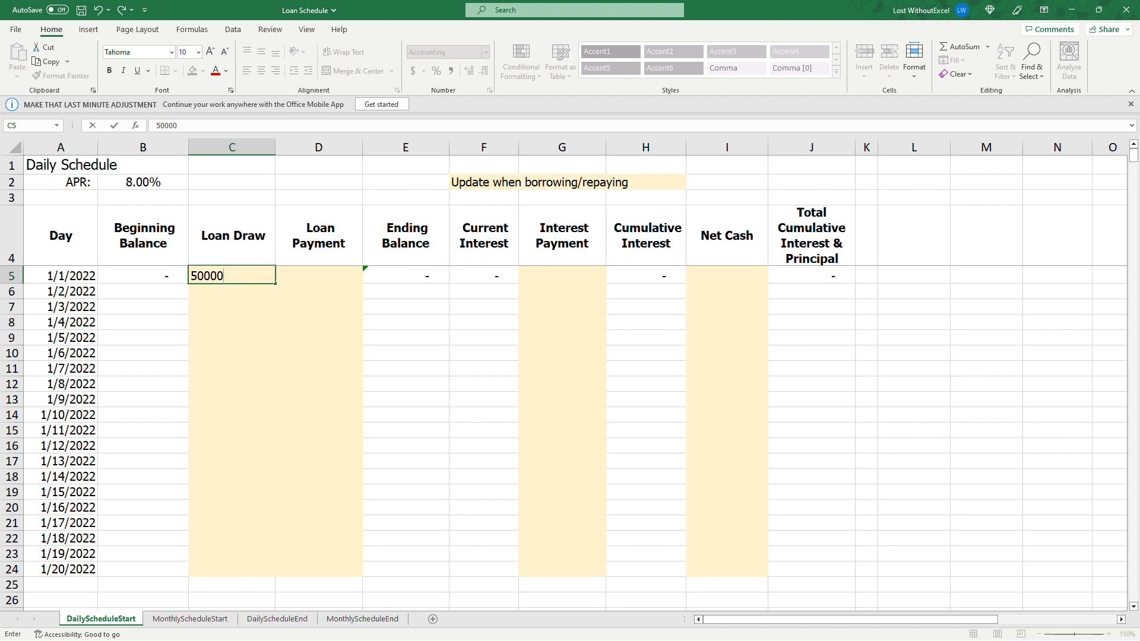
pyautogui.press('Return')
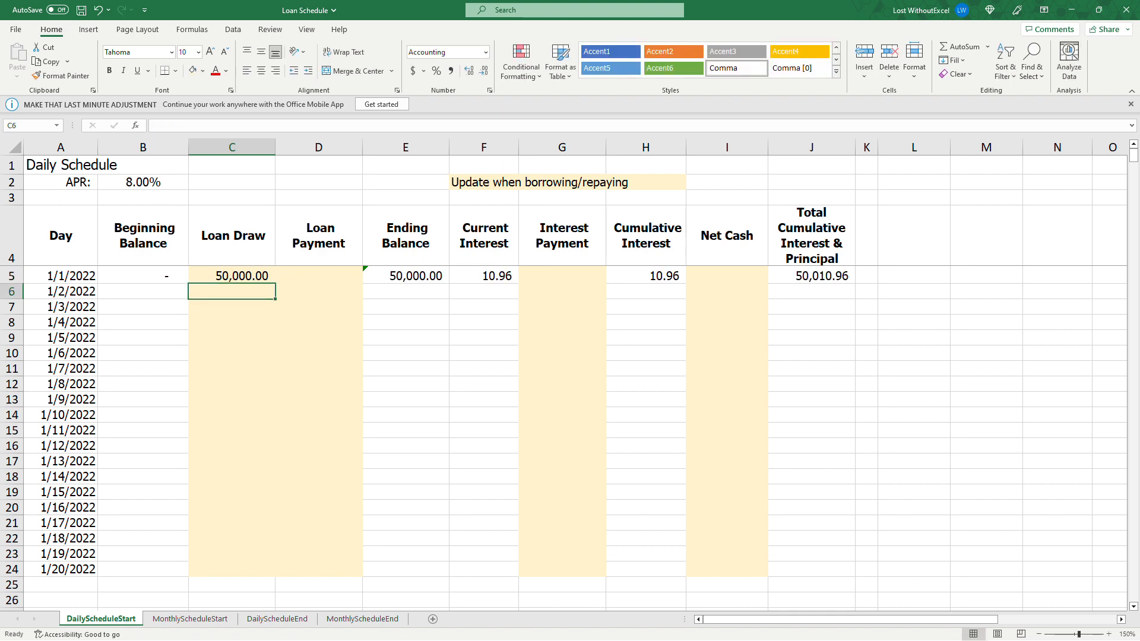
pyautogui.click(151, 274)
pyautogui.click(403, 281)
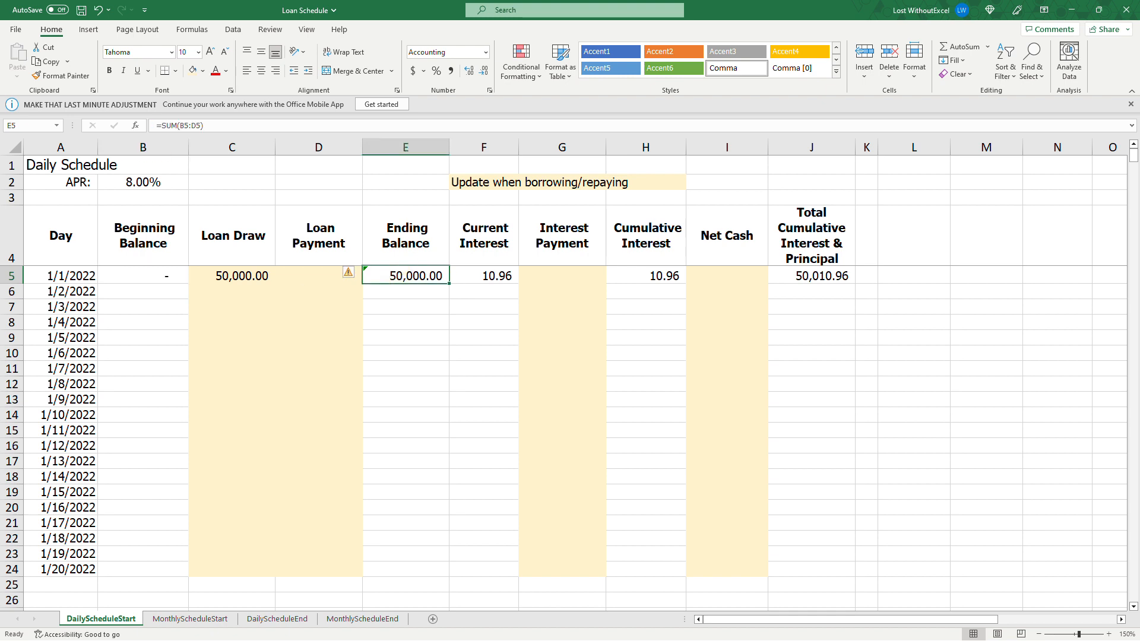
pyautogui.click(484, 277)
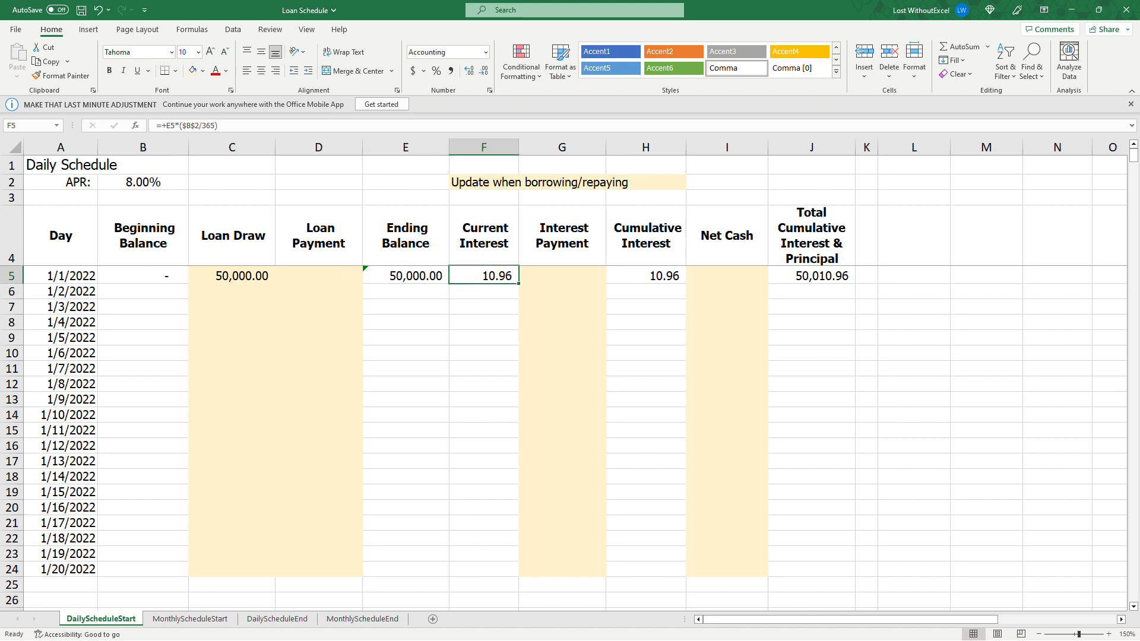
pyautogui.click(406, 275)
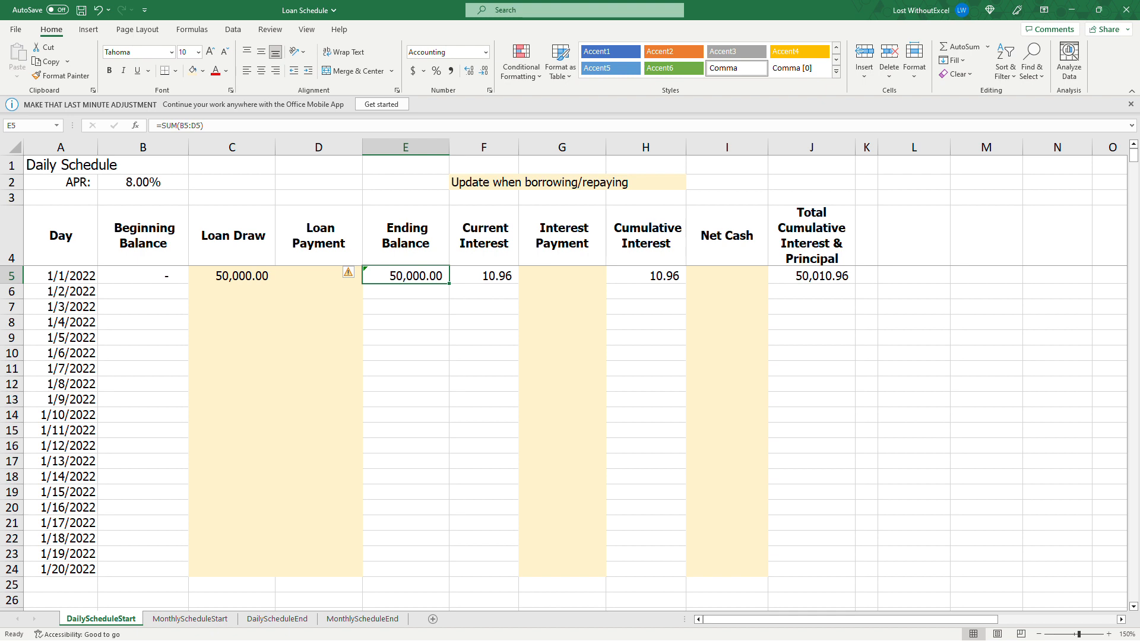
# Step: Check the formulas for Current Interest, Cumulative Interest and Total Cumulative Interest & Principal in the 1/1/2022 row
pyautogui.click(484, 276)
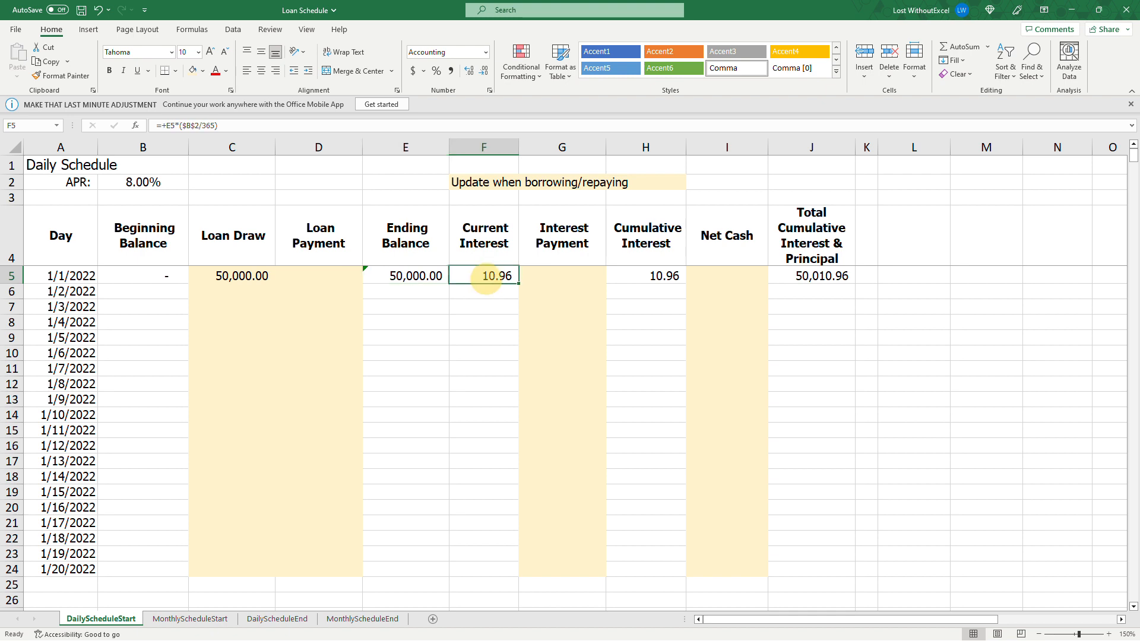
pyautogui.click(563, 276)
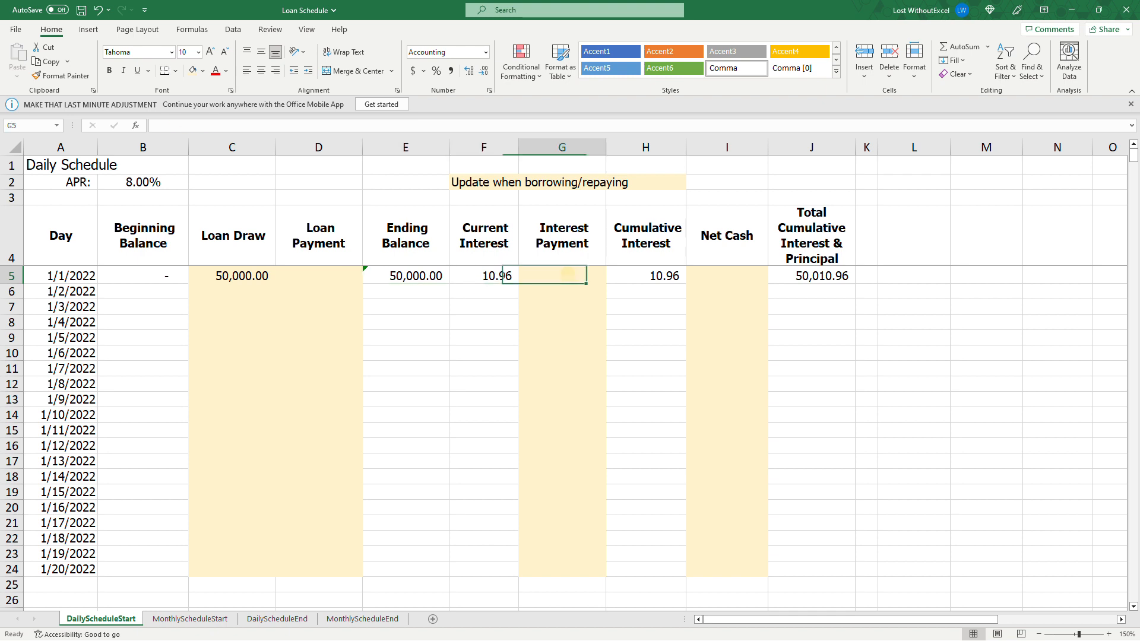
pyautogui.click(646, 276)
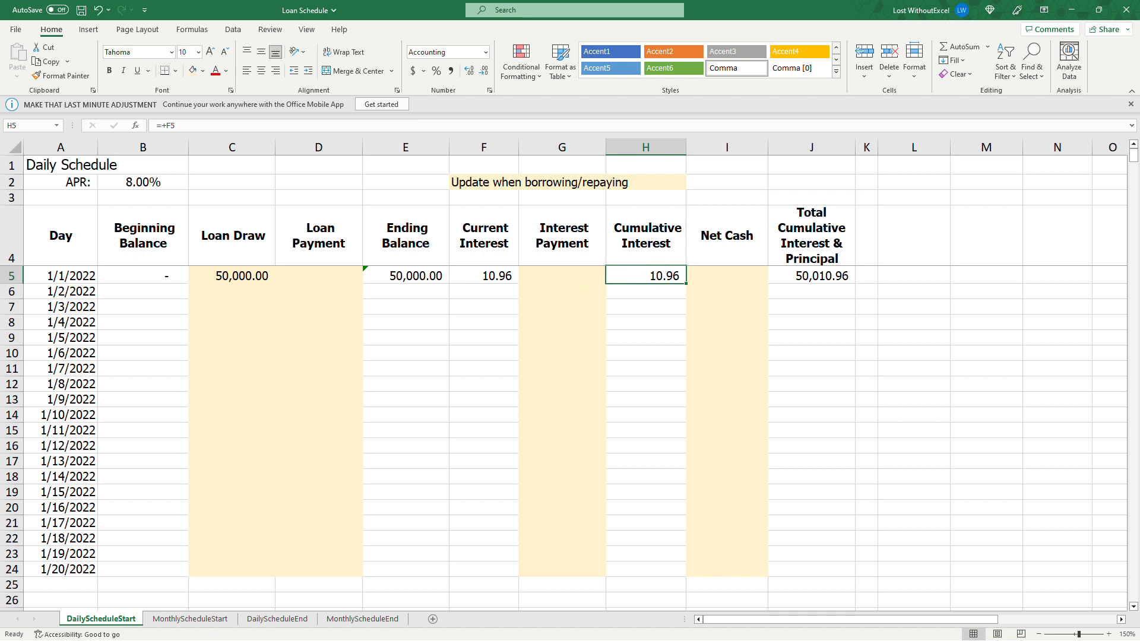
pyautogui.click(821, 275)
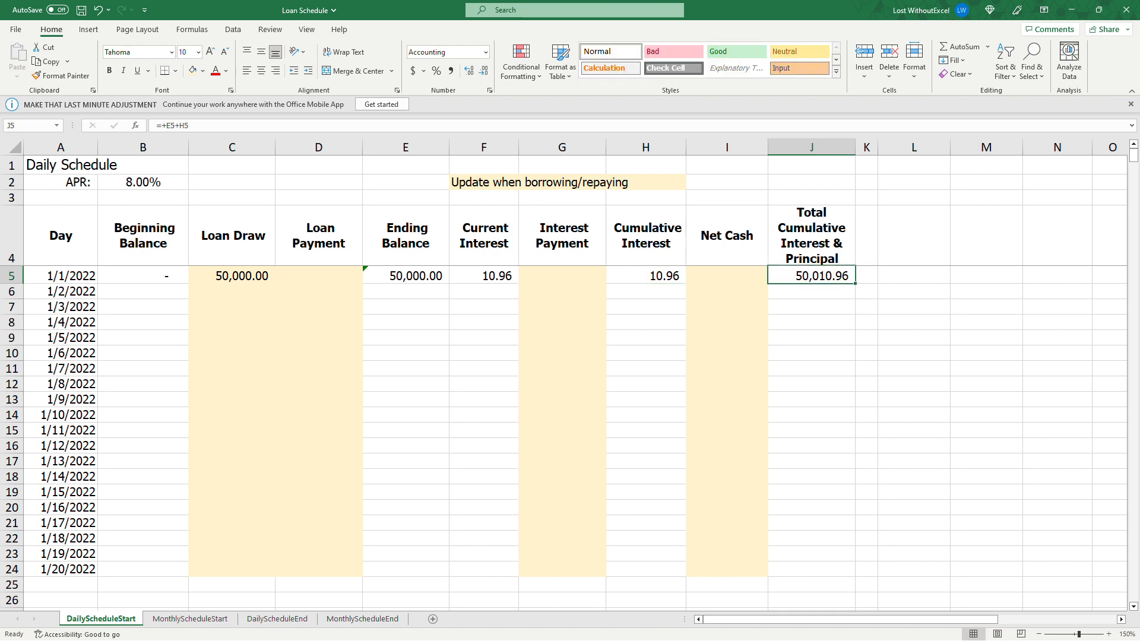
pyautogui.click(646, 276)
pyautogui.click(821, 275)
# Step: Format the schedule amounts in B5:J24 as accounting values with dollar signs
pyautogui.moveTo(143, 275); pyautogui.dragTo(805, 573)
pyautogui.click(414, 77)
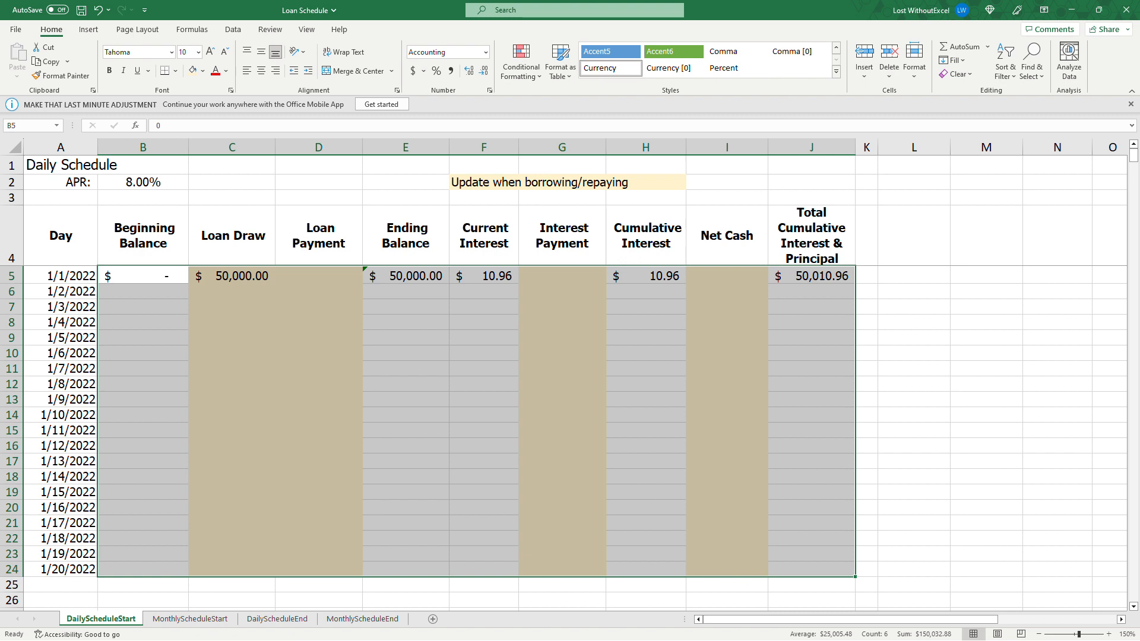
pyautogui.click(399, 331)
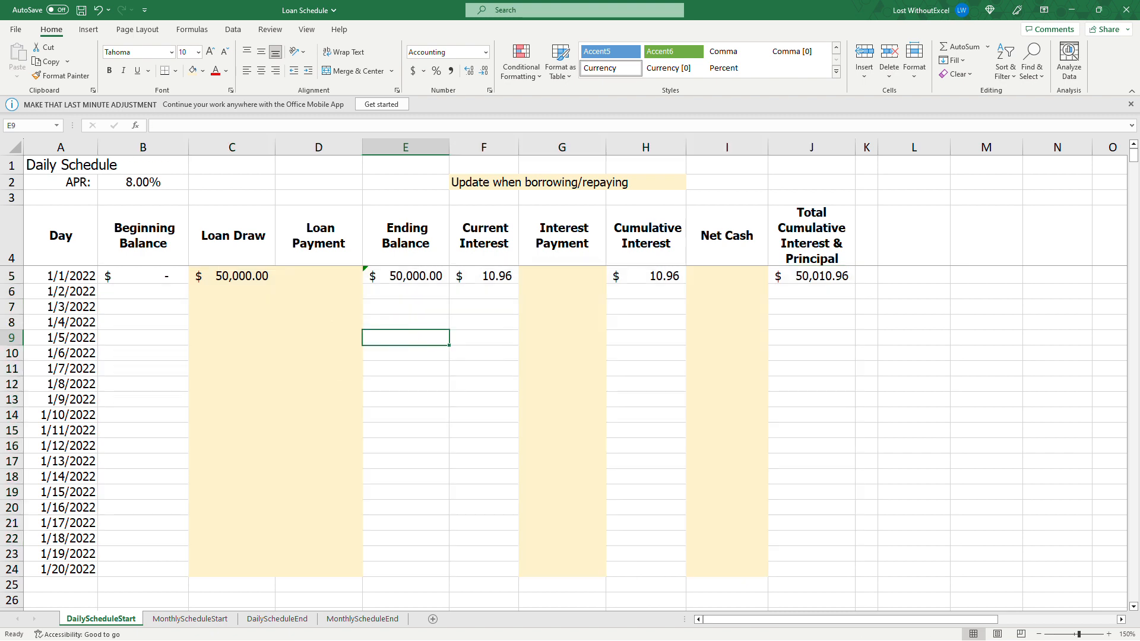
# Step: Set the 1/2/2022 Beginning Balance in B6 to the previous day's Ending Balance with +E5
pyautogui.click(169, 291)
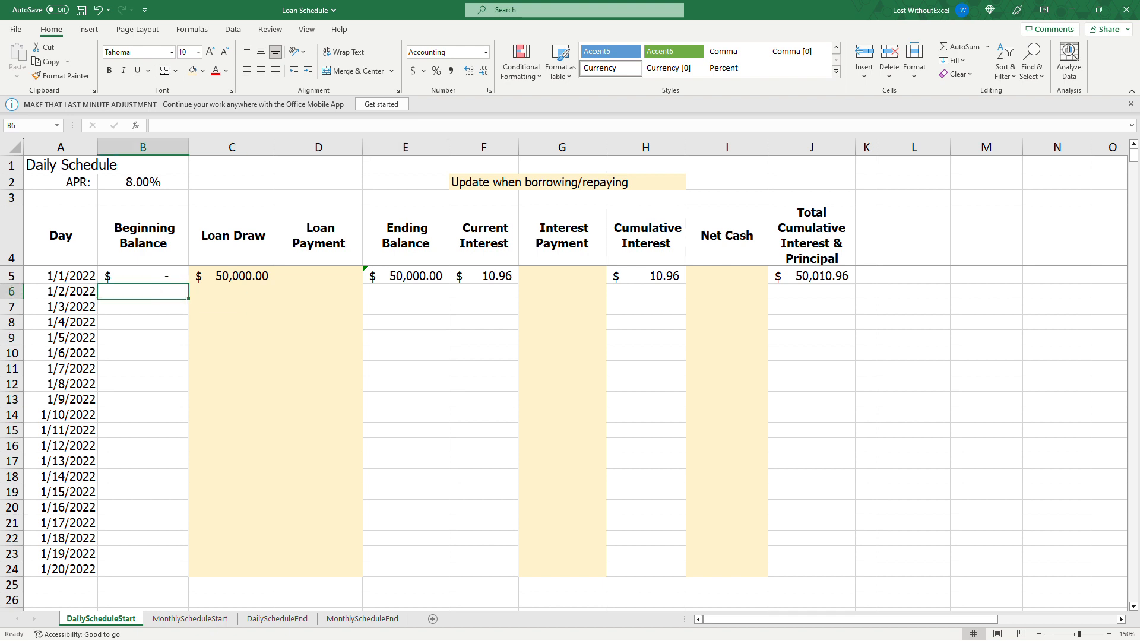
pyautogui.write('+')
pyautogui.press('Up')
pyautogui.press('Right')
pyautogui.press('Right')
pyautogui.press('Right')
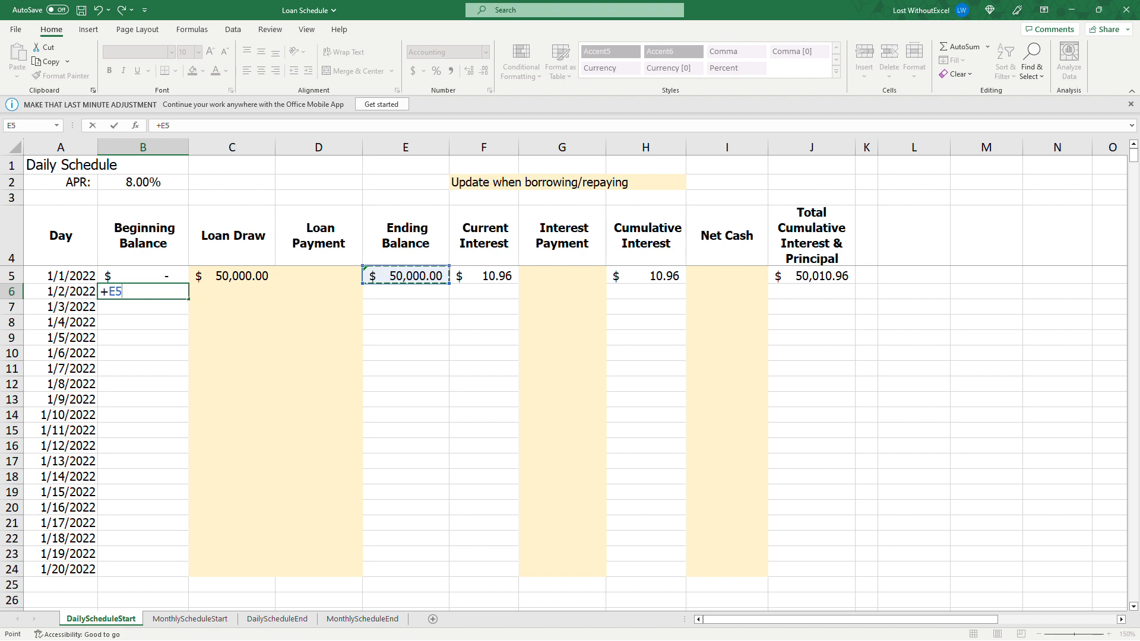
pyautogui.press('Return')
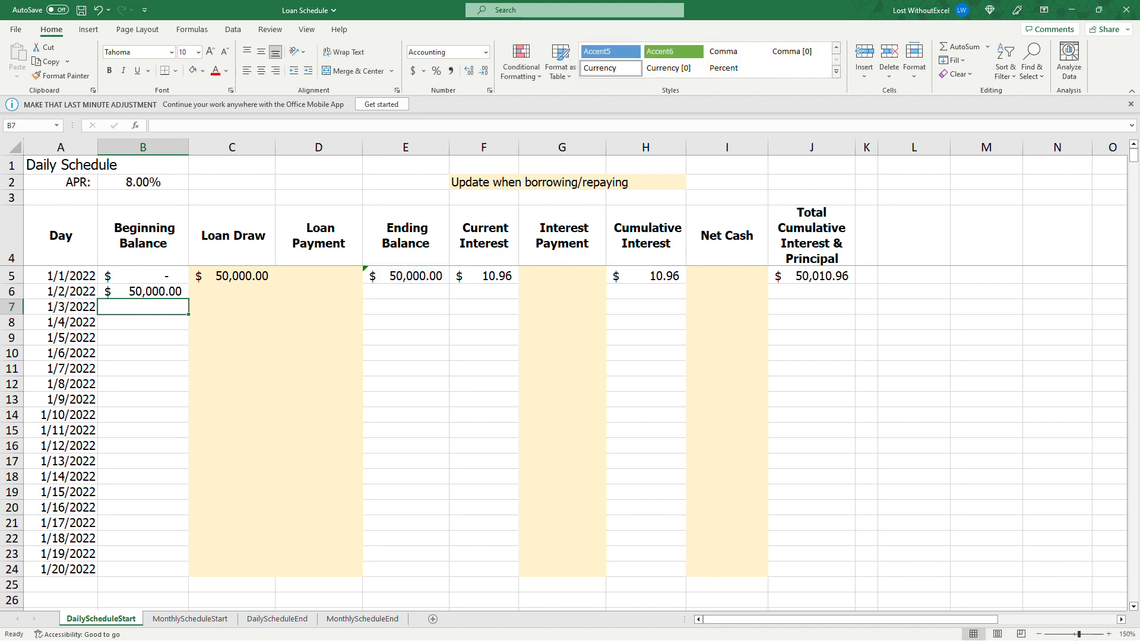
# Step: Copy the Ending Balance and Current Interest formulas from E5 and F5 down to row 6 and check their references, including the APR
pyautogui.click(406, 276)
pyautogui.moveTo(449, 284); pyautogui.dragTo(450, 299)
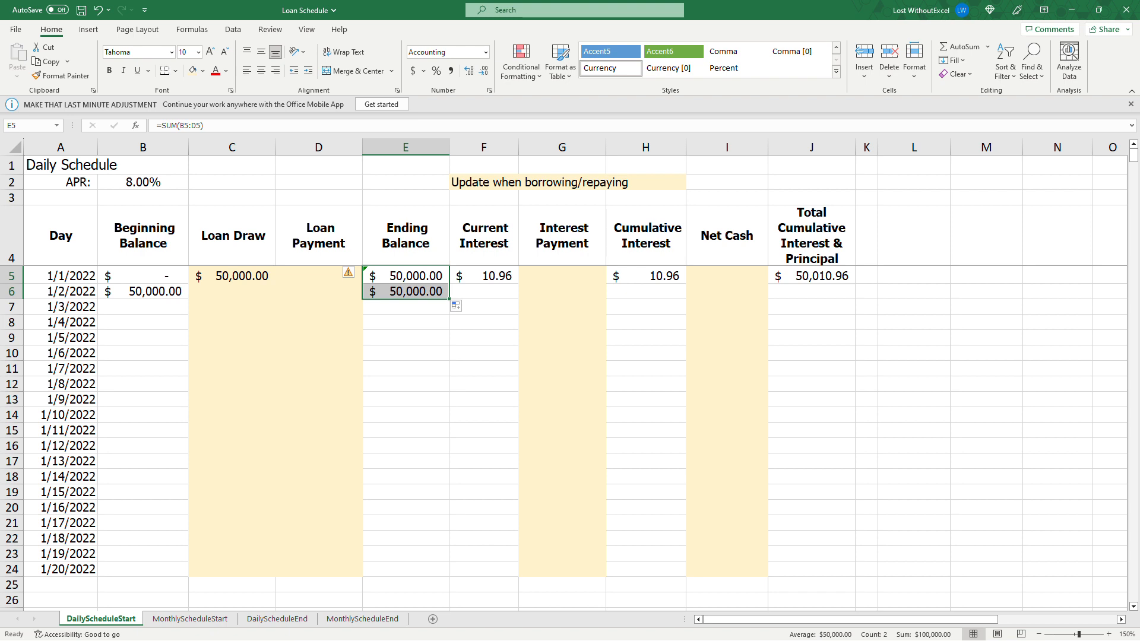
pyautogui.click(486, 276)
pyautogui.moveTo(519, 284); pyautogui.dragTo(519, 299)
pyautogui.click(486, 291)
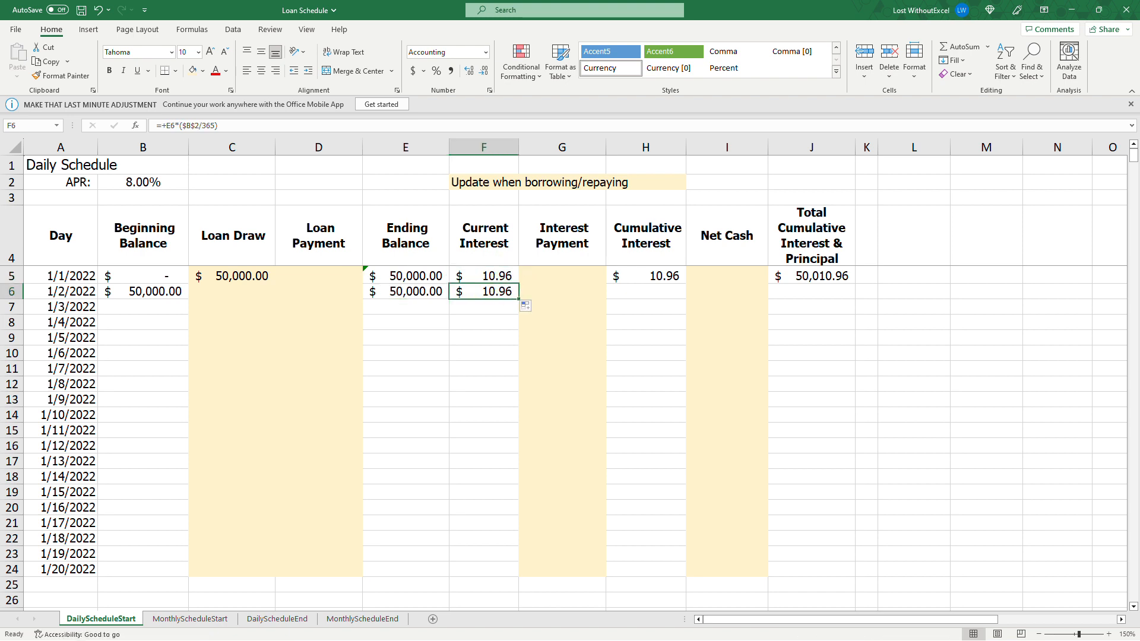
pyautogui.click(139, 183)
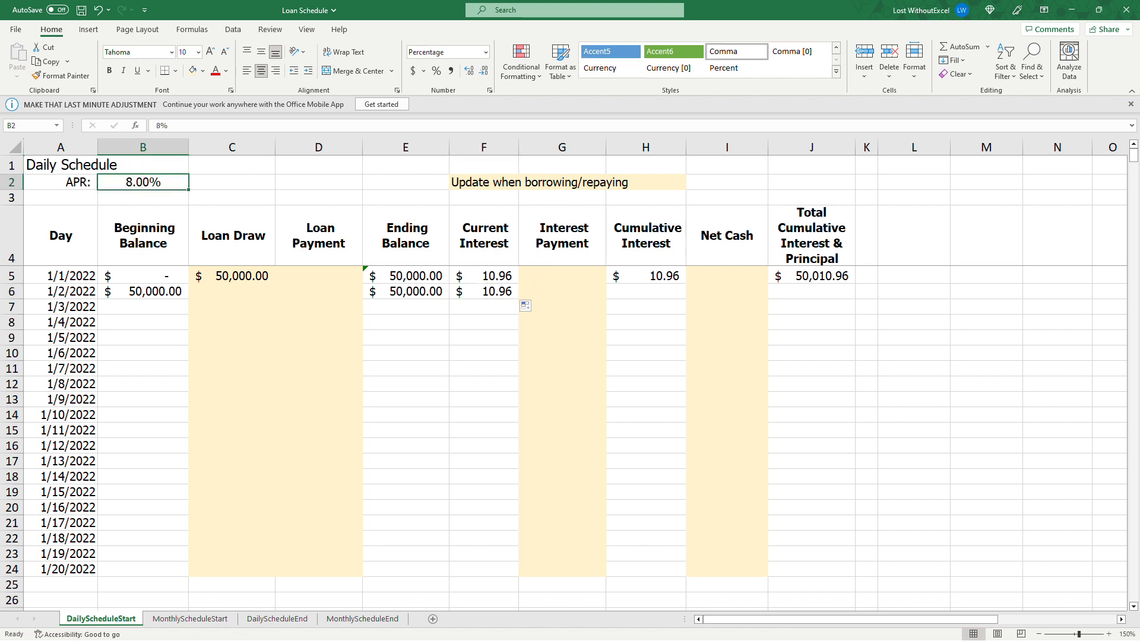
pyautogui.click(435, 295)
pyautogui.click(478, 293)
pyautogui.click(425, 297)
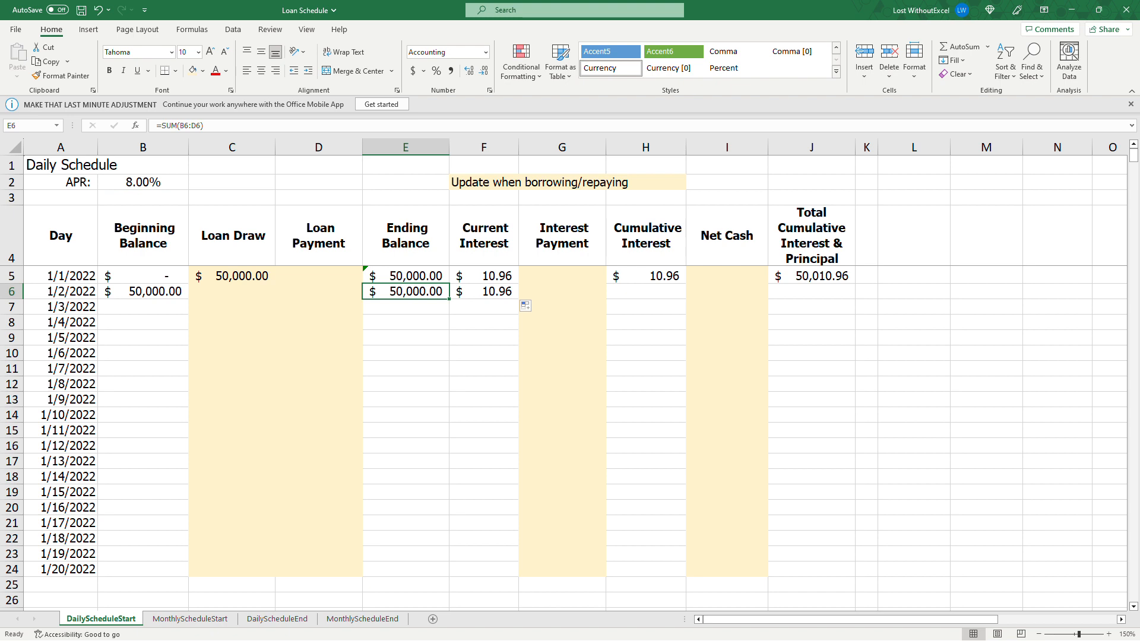
# Step: Calculate the 1/2/2022 Cumulative Interest in H6 as the prior cumulative amount plus Current Interest, +H5+F6
pyautogui.click(653, 278)
pyautogui.click(657, 298)
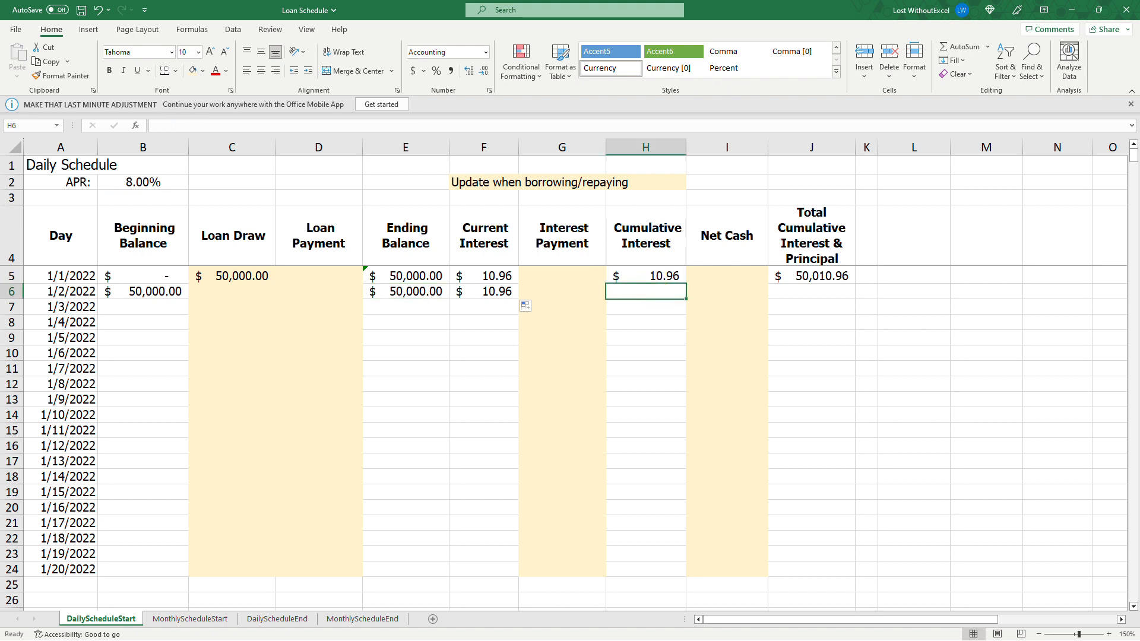
pyautogui.write('+')
pyautogui.press('Up')
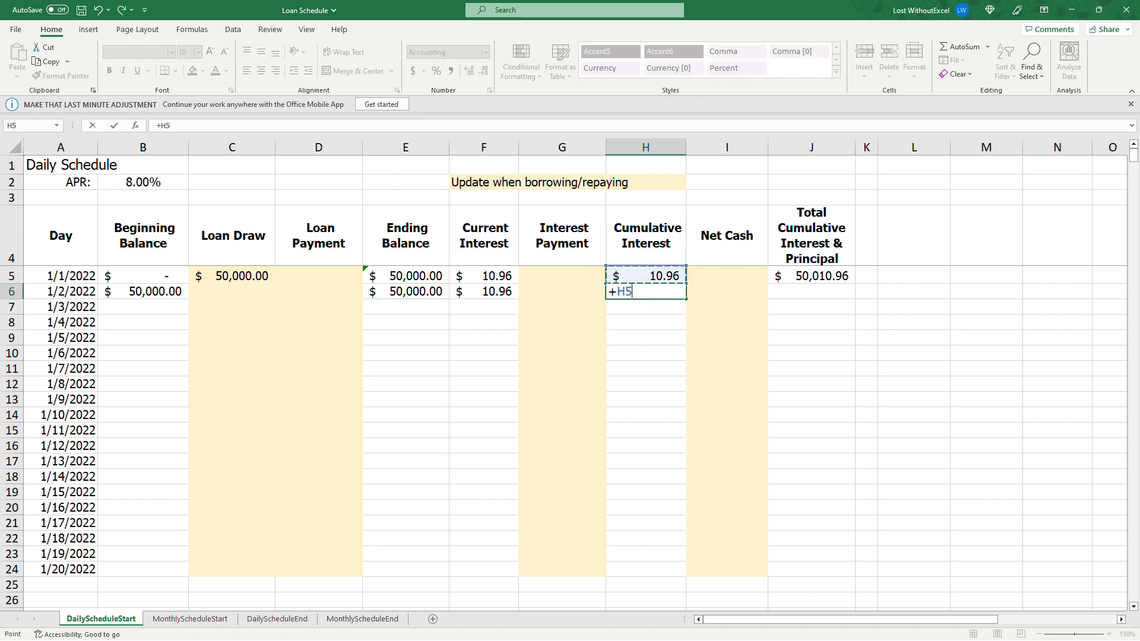
pyautogui.write('+')
pyautogui.press('Left')
pyautogui.press('Left')
pyautogui.press('Return')
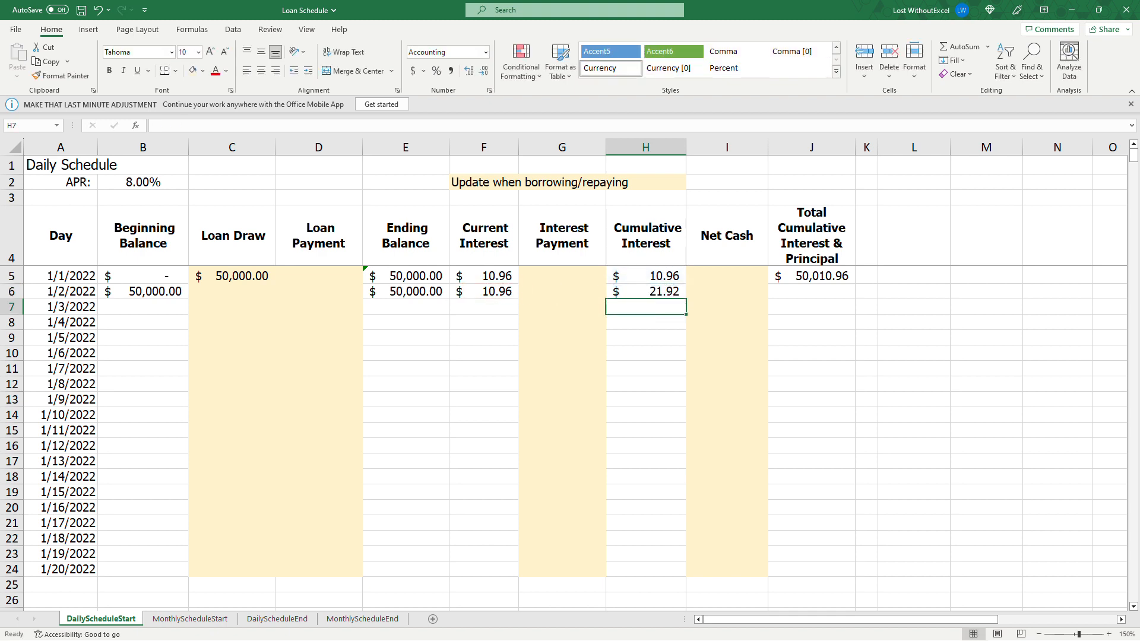
# Step: Copy the Total Cumulative Interest & Principal formula from J5 down to J6
pyautogui.click(812, 276)
pyautogui.moveTo(855, 283); pyautogui.dragTo(856, 295)
pyautogui.click(914, 383)
# Step: Fill the row 6 formulas B6:J6 down through row 24 and review the Ending Balance column against the first Loan Draw
pyautogui.moveTo(143, 291); pyautogui.dragTo(817, 292)
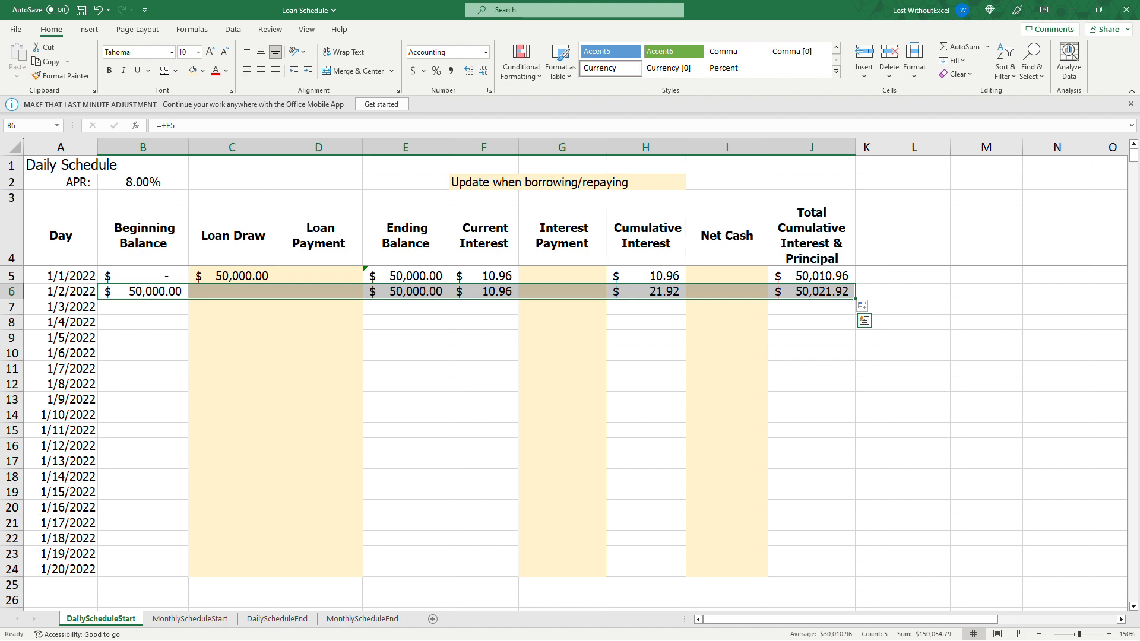
pyautogui.moveTo(855, 298); pyautogui.dragTo(849, 575)
pyautogui.click(956, 411)
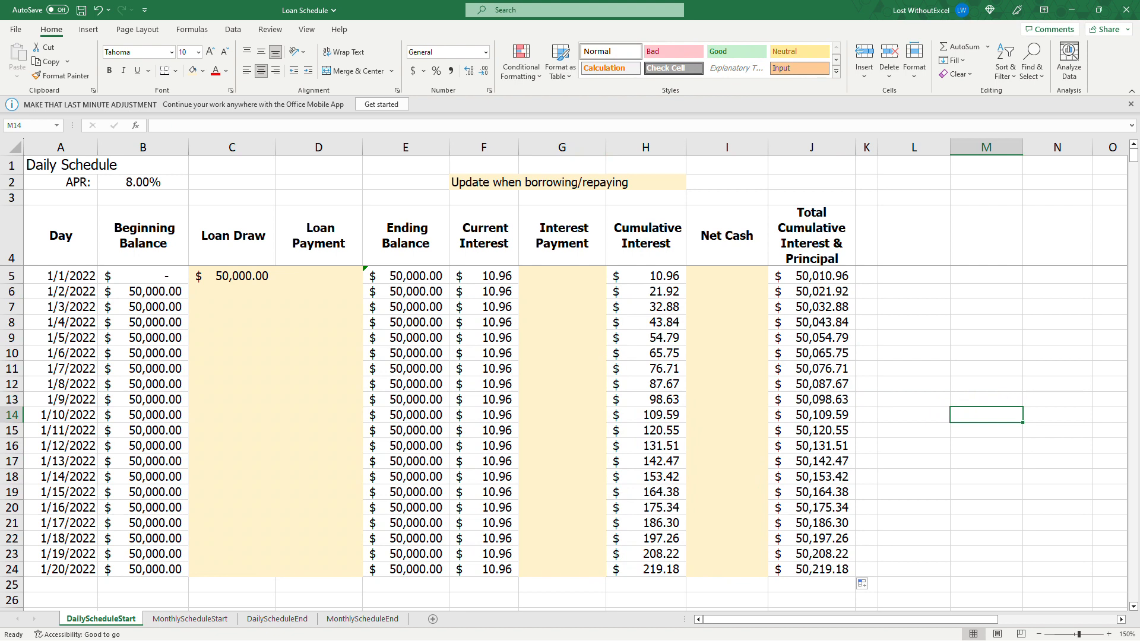
pyautogui.click(231, 276)
pyautogui.moveTo(405, 277); pyautogui.dragTo(420, 571)
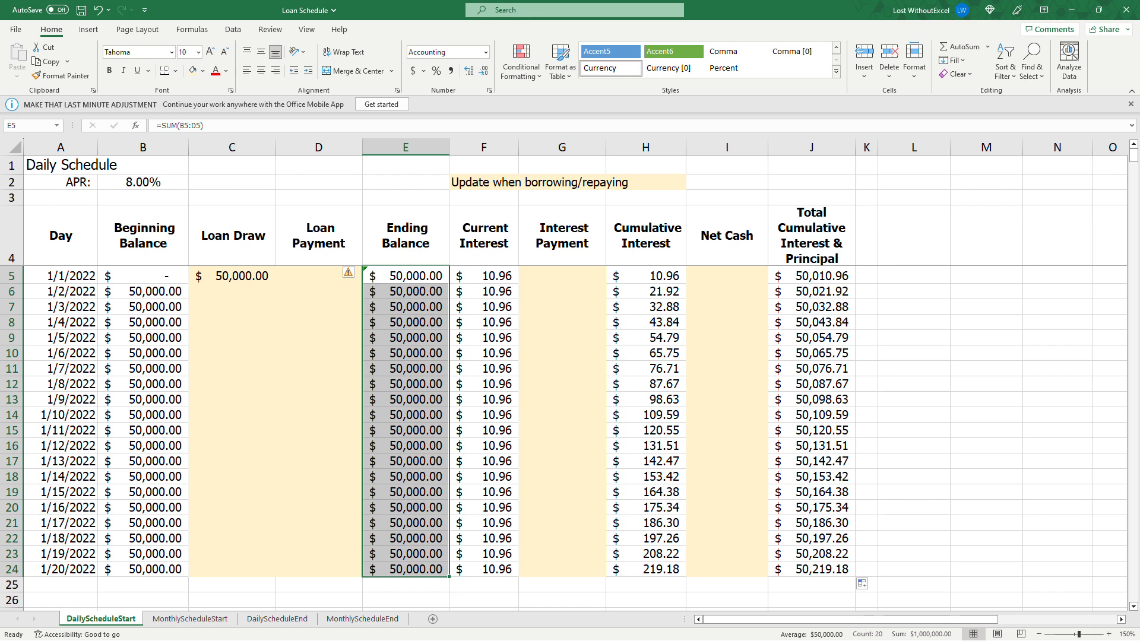
# Step: Enter Loan Draws of 25000 for 1/5/2022 in C9 and 18000 for 1/10/2022 in C14
pyautogui.click(238, 337)
pyautogui.write('25000')
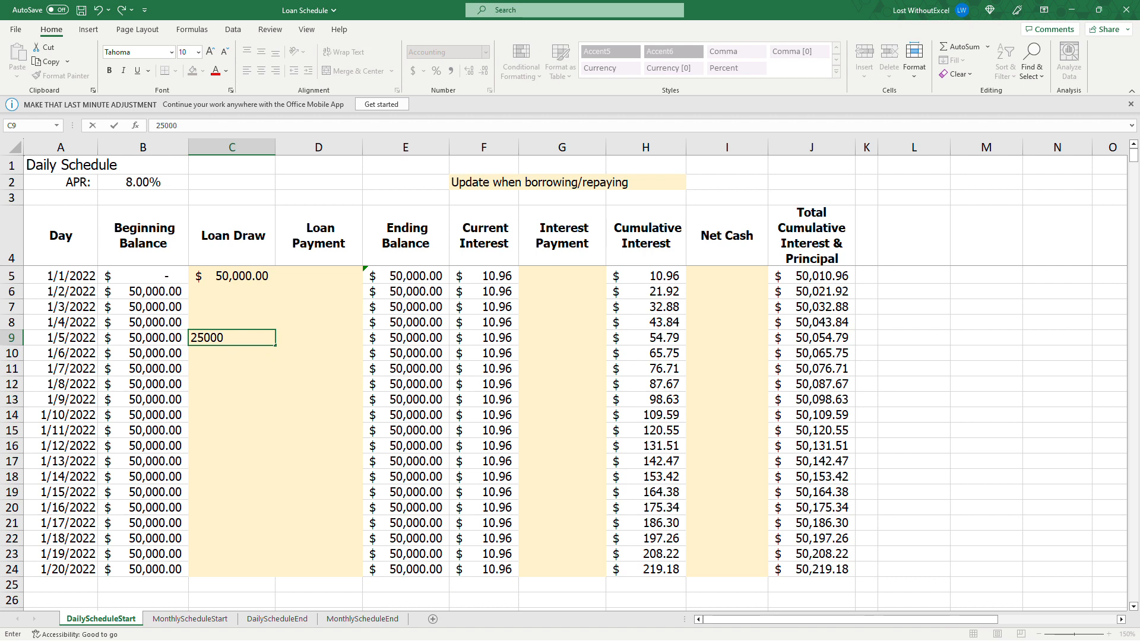
pyautogui.press('Return')
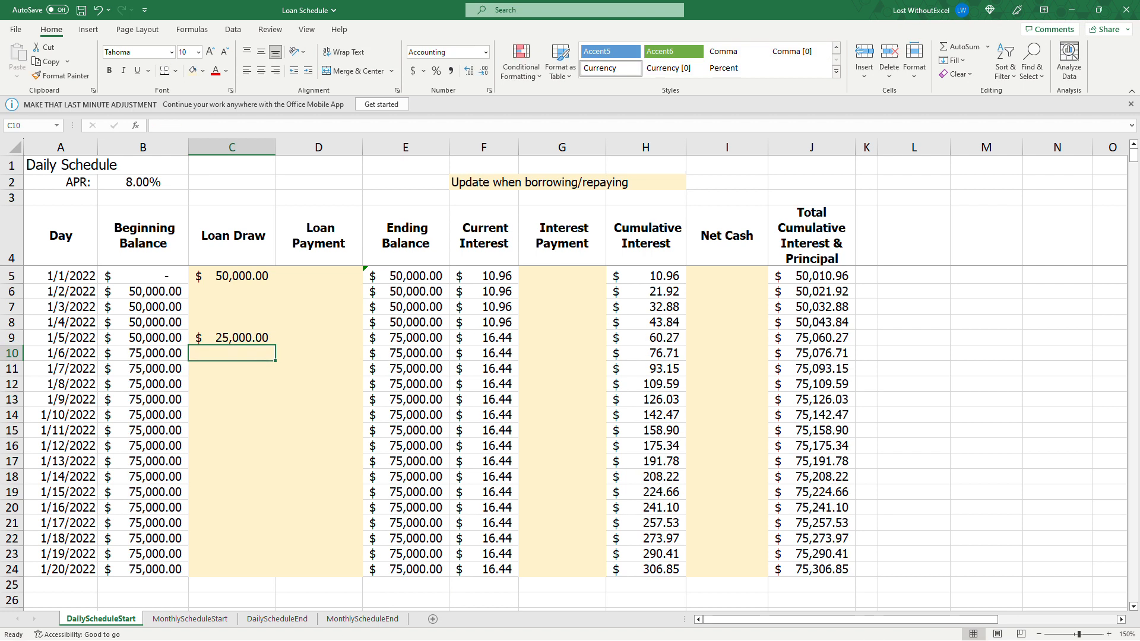
pyautogui.click(249, 415)
pyautogui.write('18000')
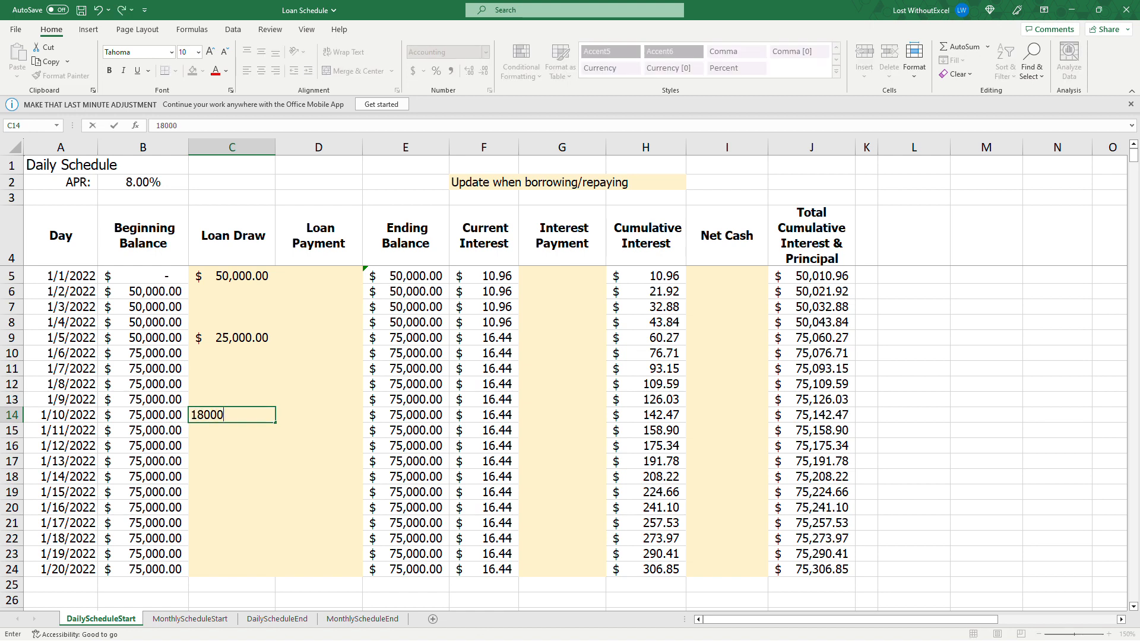
pyautogui.press('Return')
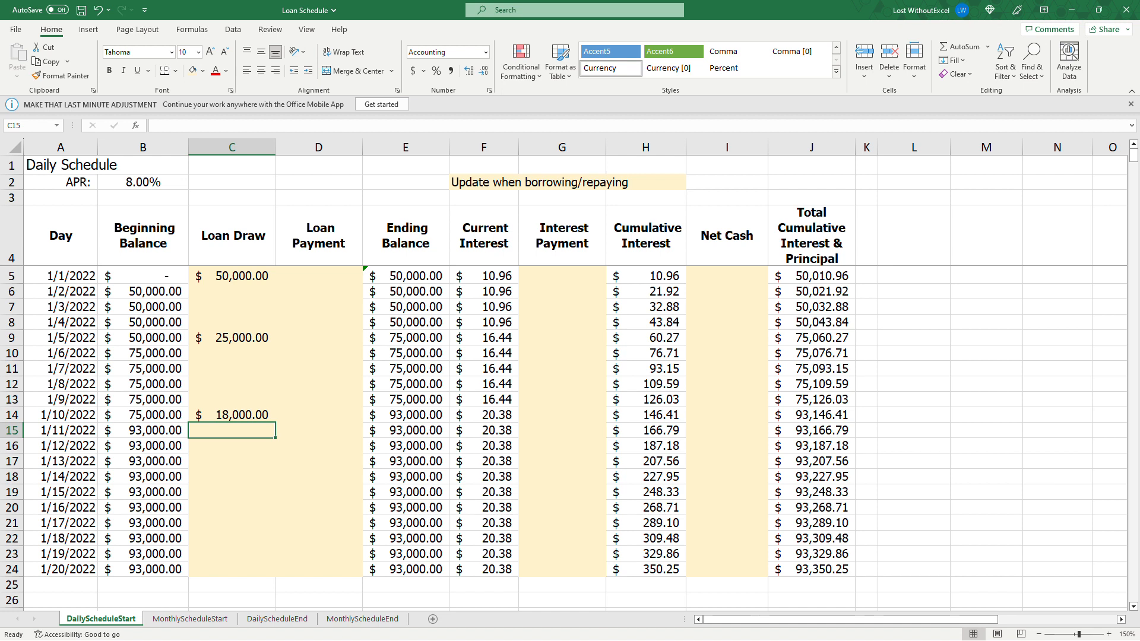
# Step: Enter a Loan Payment of -50000 for 1/15/2022 in D19
pyautogui.click(324, 493)
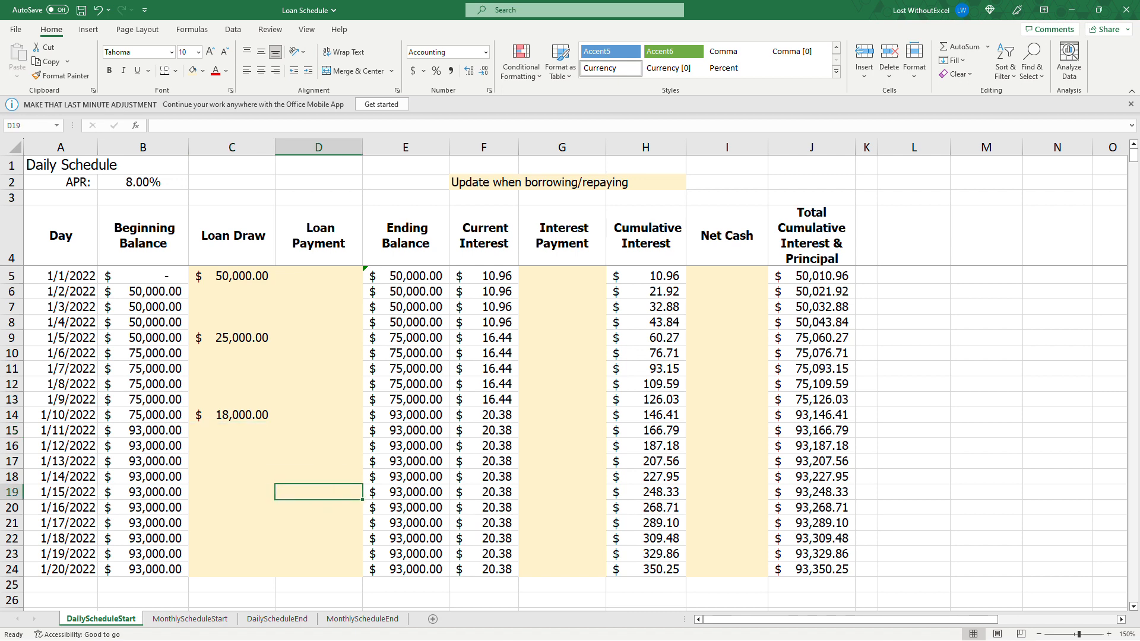
pyautogui.write('-50000')
pyautogui.press('Return')
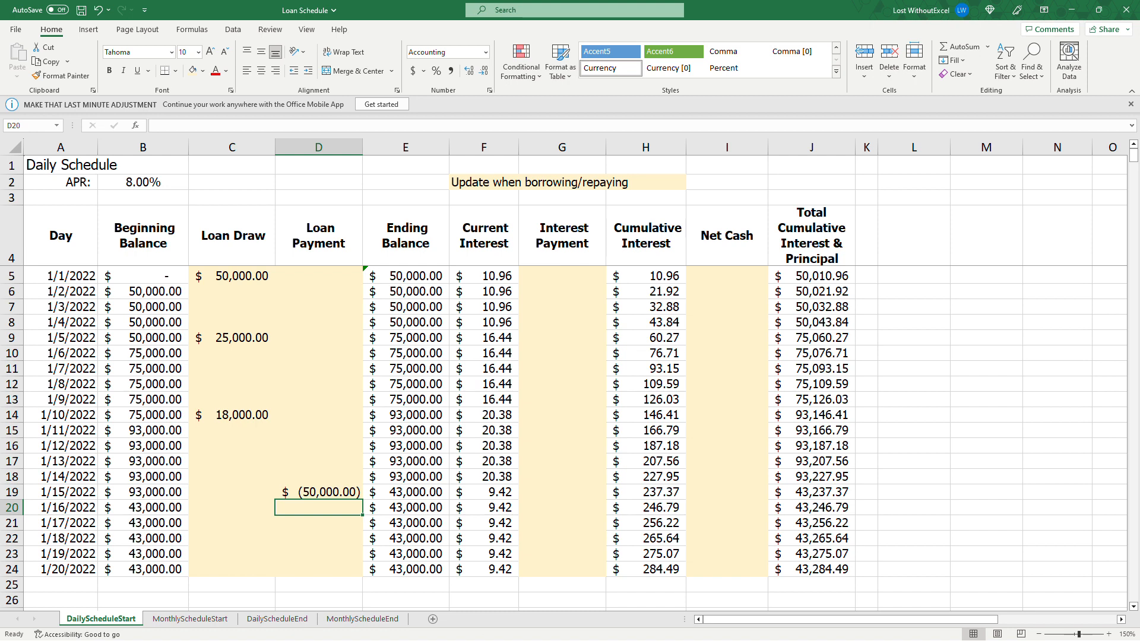
# Step: Check the Cumulative Interest through 1/14/2022 and take it out of the D19 Loan Payment by changing it to -50000+227.95
pyautogui.click(653, 476)
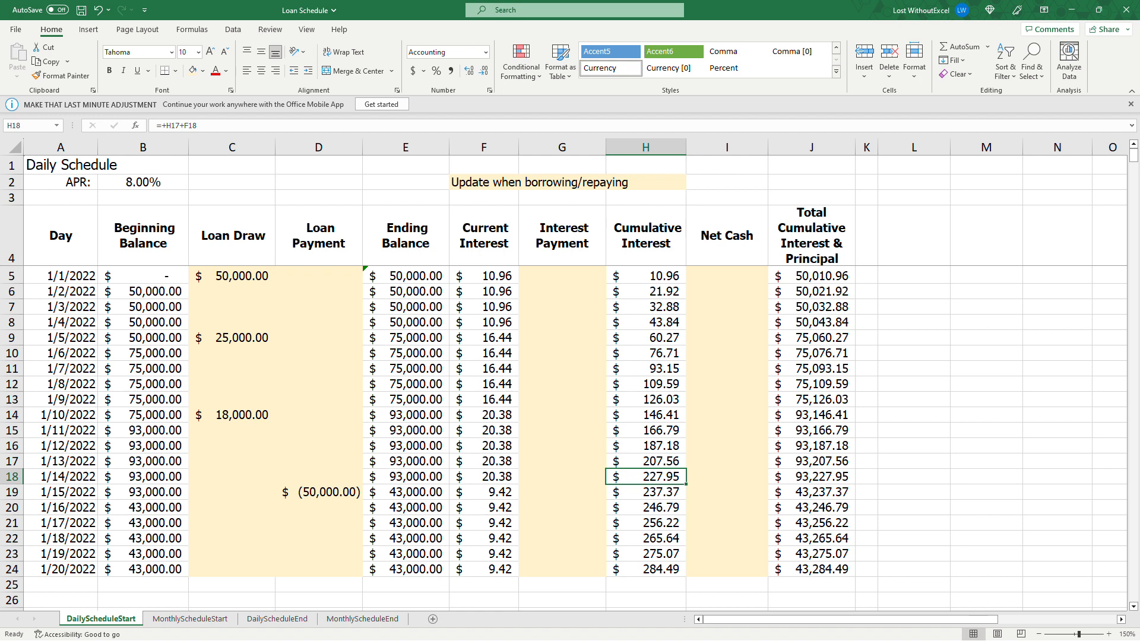
pyautogui.click(330, 491)
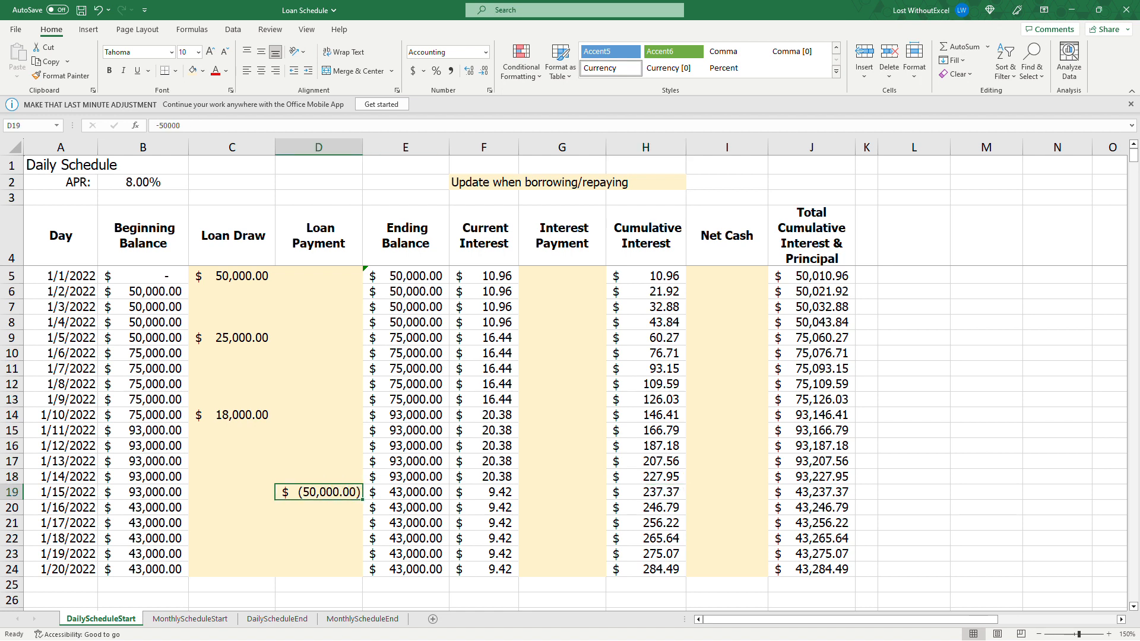
pyautogui.click(509, 125)
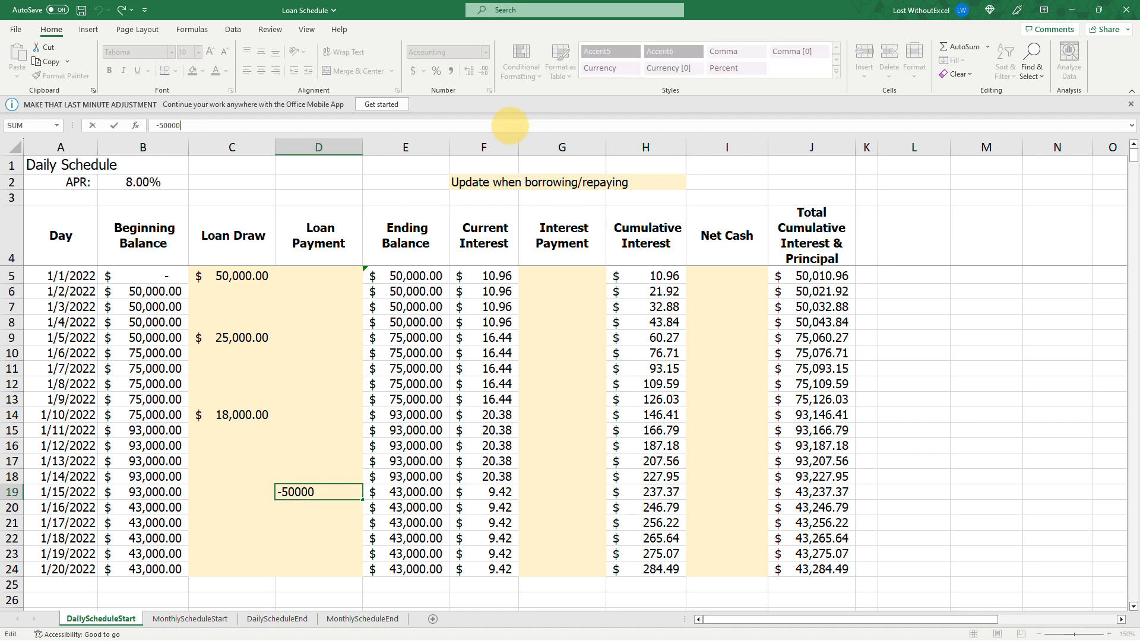
pyautogui.write('+227.95')
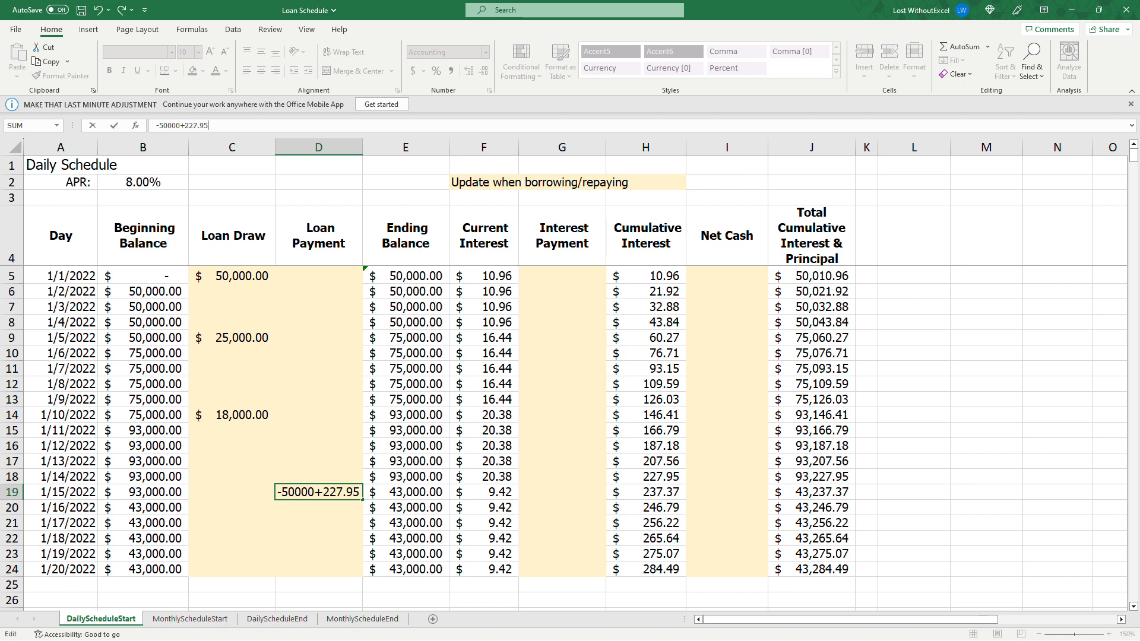
pyautogui.press('Return')
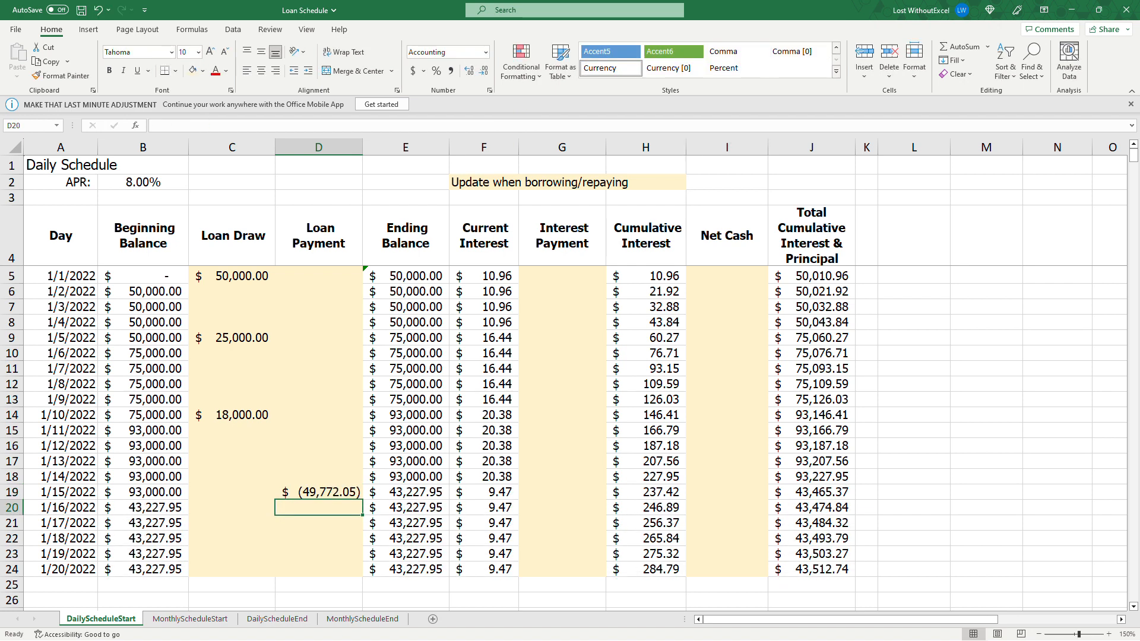
# Step: Enter an Interest Payment of -227.95 for 1/15/2022 in G19
pyautogui.click(562, 492)
pyautogui.write('-')
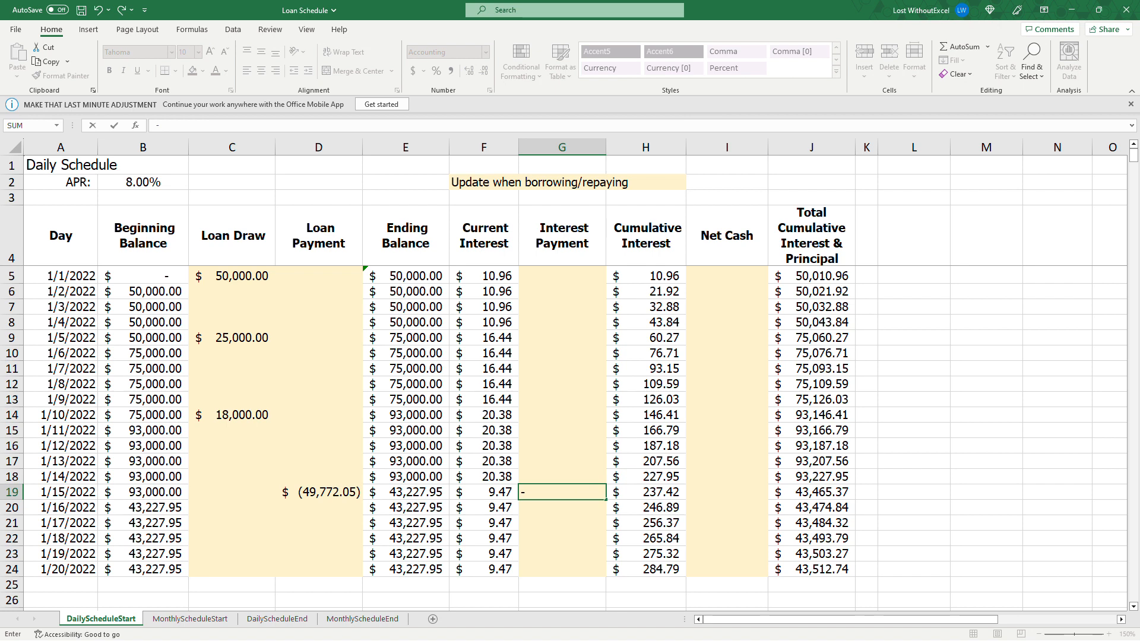
pyautogui.write('227.95')
pyautogui.press('Return')
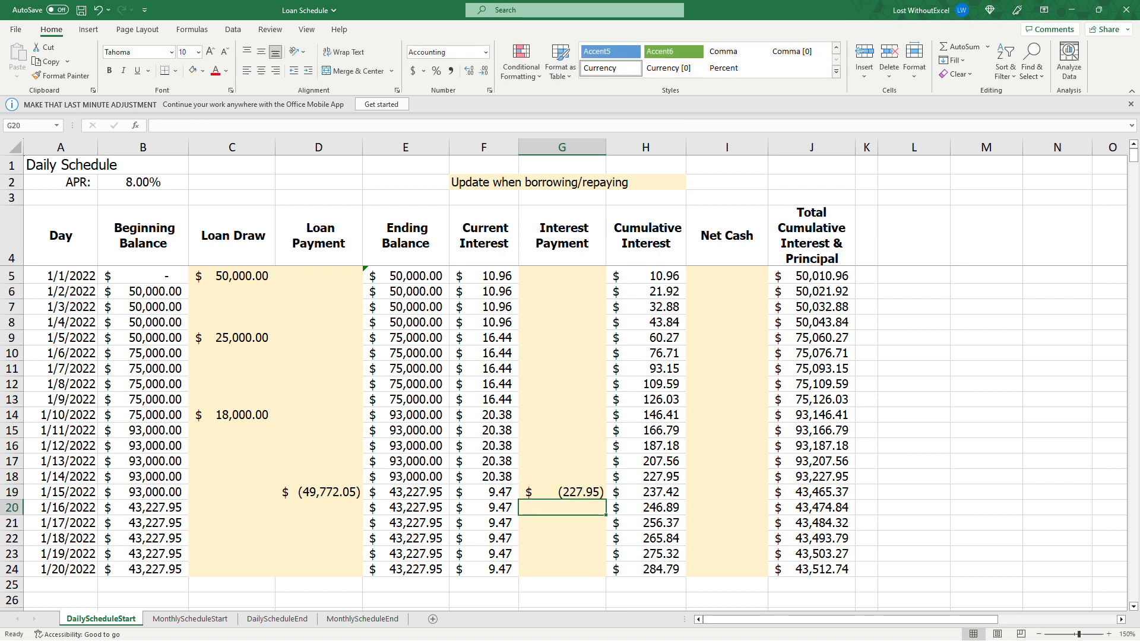
# Step: Enter a Net Cash formula in I5 that adds the Loan Draw C5, Loan Payment D5 and Interest Payment G5
pyautogui.click(728, 275)
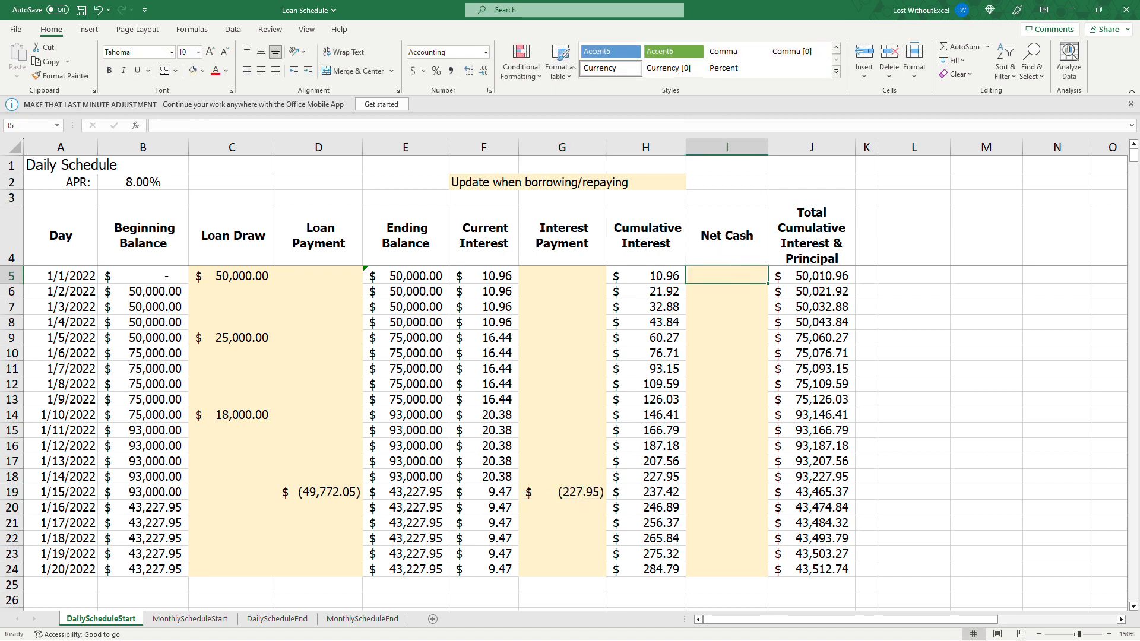
pyautogui.write('+')
pyautogui.press('Left')
pyautogui.press('Left')
pyautogui.press('Left')
pyautogui.press('Left')
pyautogui.press('Left')
pyautogui.press('Left')
pyautogui.write('+')
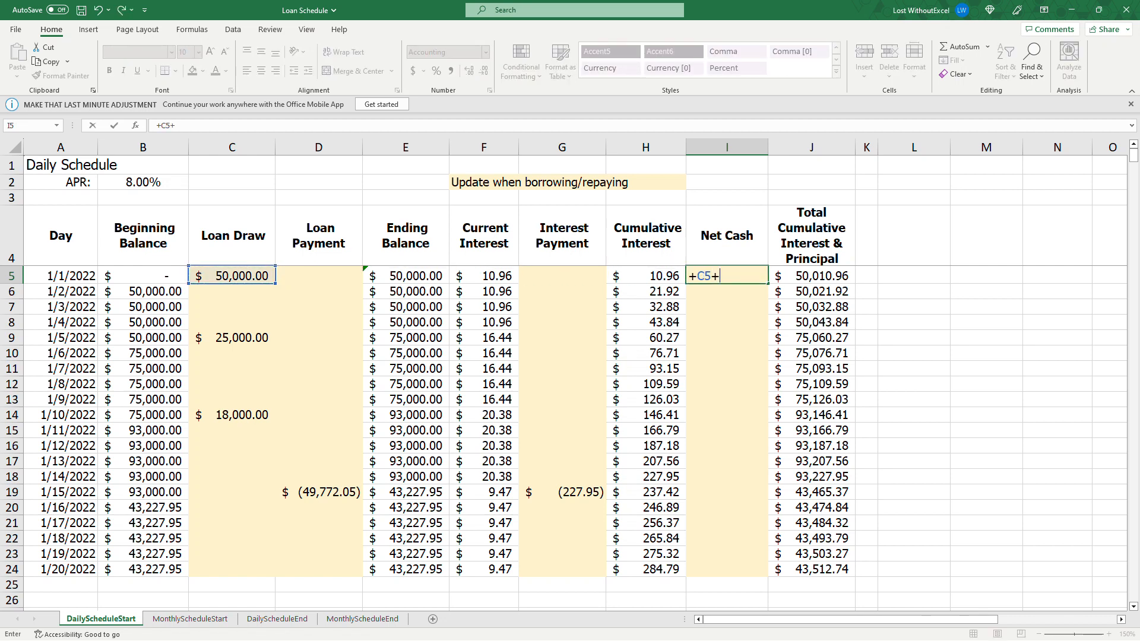
pyautogui.press('Left')
pyautogui.press('Left')
pyautogui.press('Left')
pyautogui.press('Left')
pyautogui.press('Left')
pyautogui.write('+')
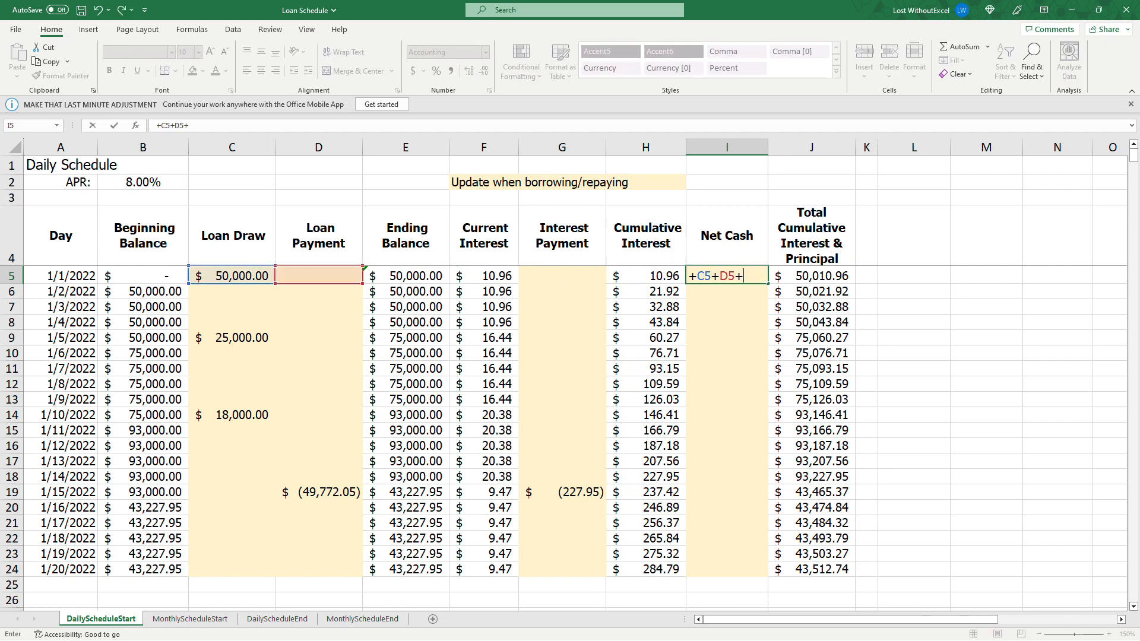
pyautogui.press('Left')
pyautogui.press('Left')
pyautogui.press('Return')
# Step: Fill the Net Cash formula from I5 down through I24 and check it against the 1/15/2022 loan and interest payments
pyautogui.press('Up')
pyautogui.moveTo(768, 284); pyautogui.dragTo(739, 571)
pyautogui.moveTo(740, 277); pyautogui.dragTo(714, 565)
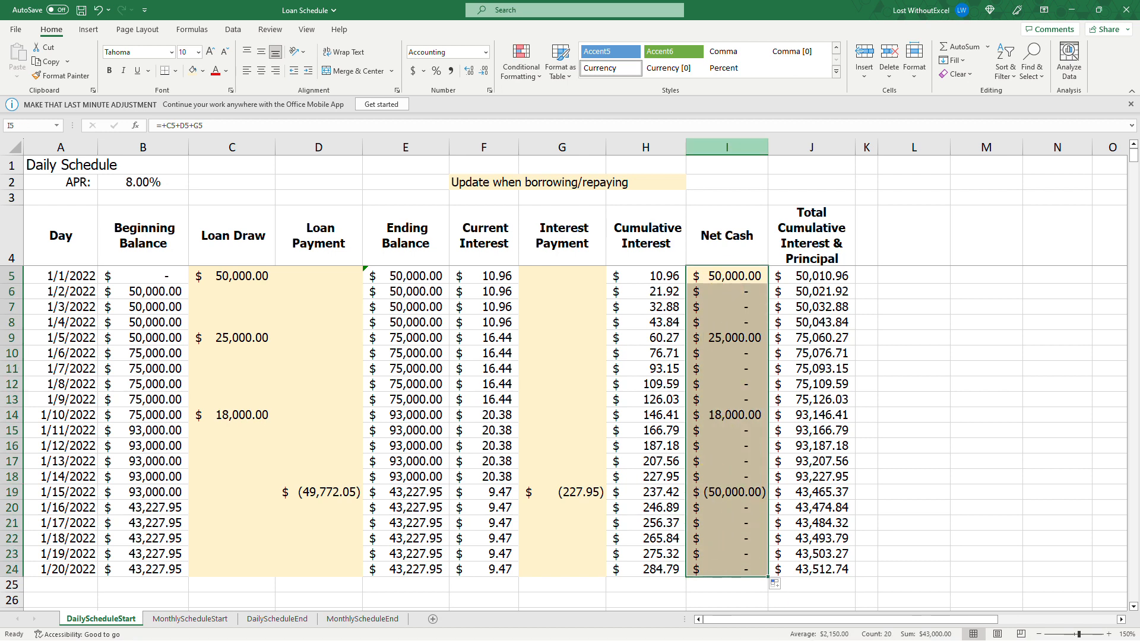
pyautogui.click(727, 147)
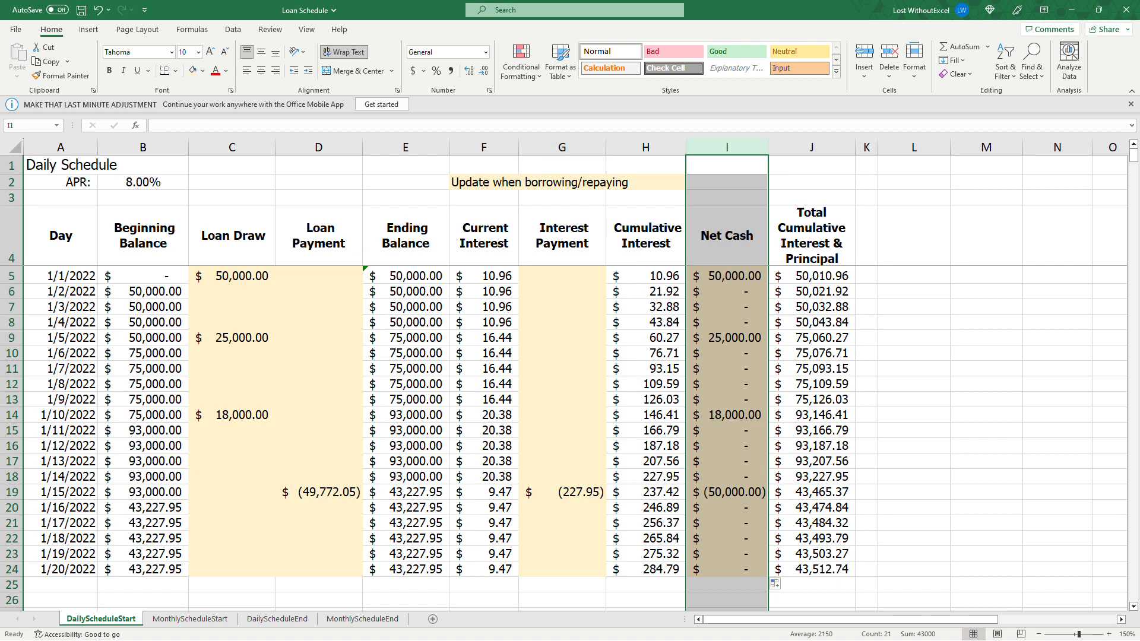
pyautogui.click(562, 492)
pyautogui.click(330, 493)
pyautogui.click(558, 527)
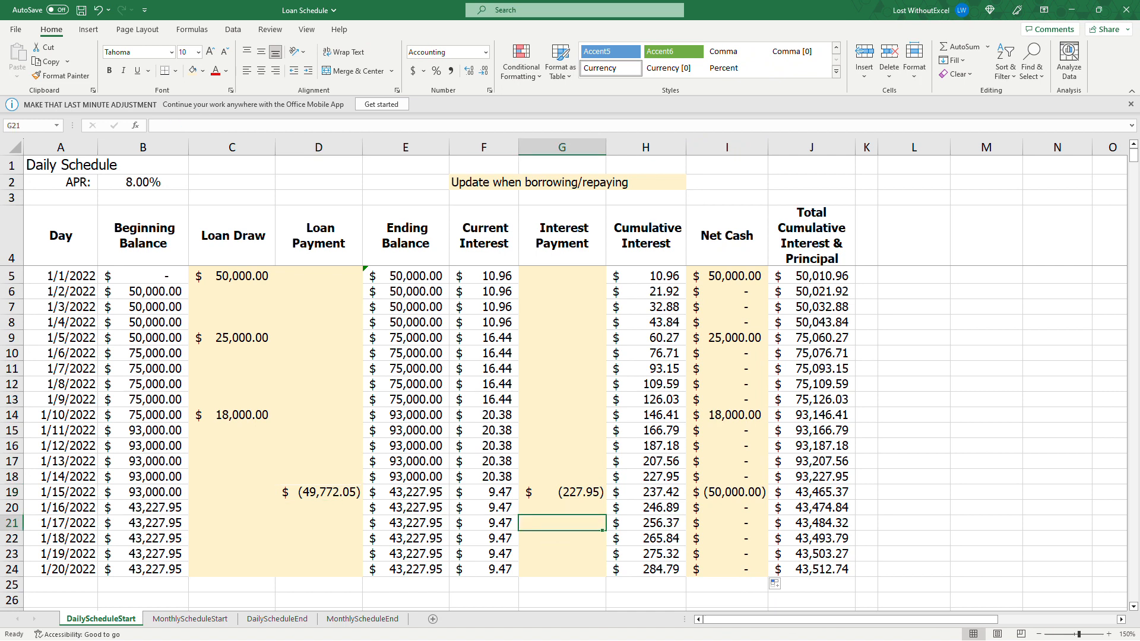
# Step: Extend the daily schedule rows down through 12/31/2022 in row 369 and clear the excess entries in A370:J374
pyautogui.moveTo(59, 538); pyautogui.dragTo(846, 515)
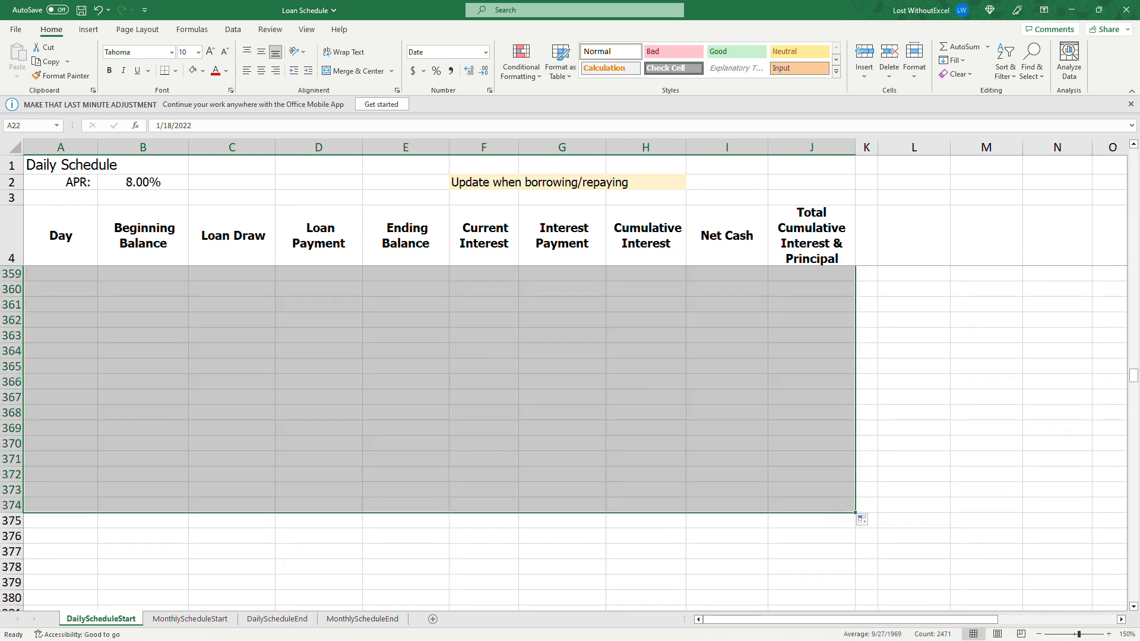
pyautogui.moveTo(59, 443); pyautogui.dragTo(847, 505)
pyautogui.press('Delete')
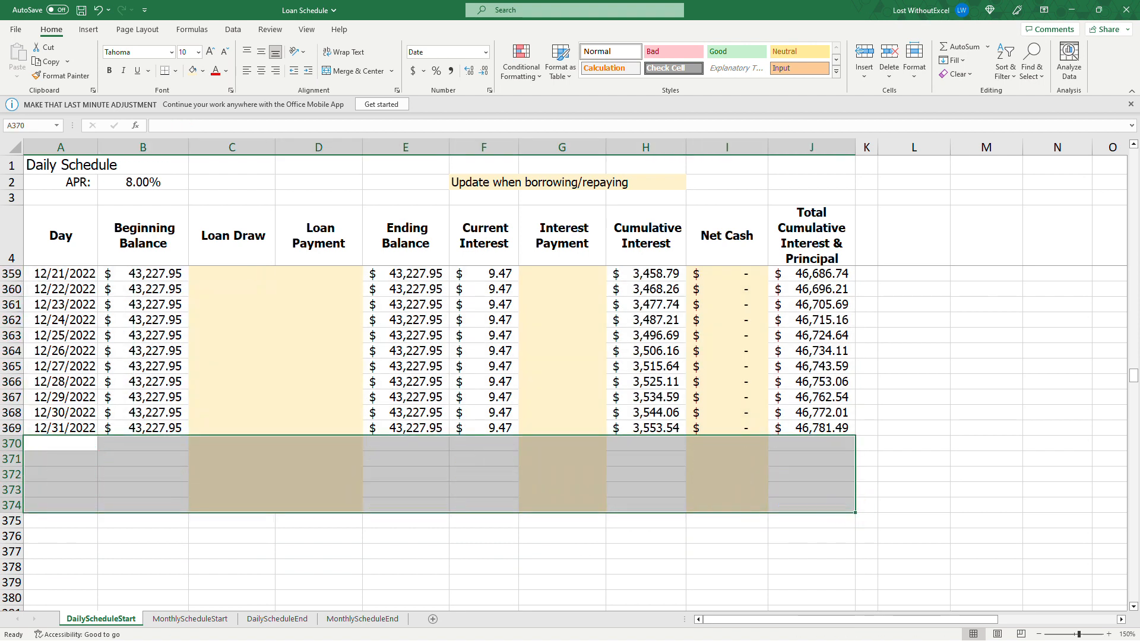
# Step: Enter a Loan Draw of 100000 for 3/12/2022 in C75
pyautogui.scroll(20, 564, 439)
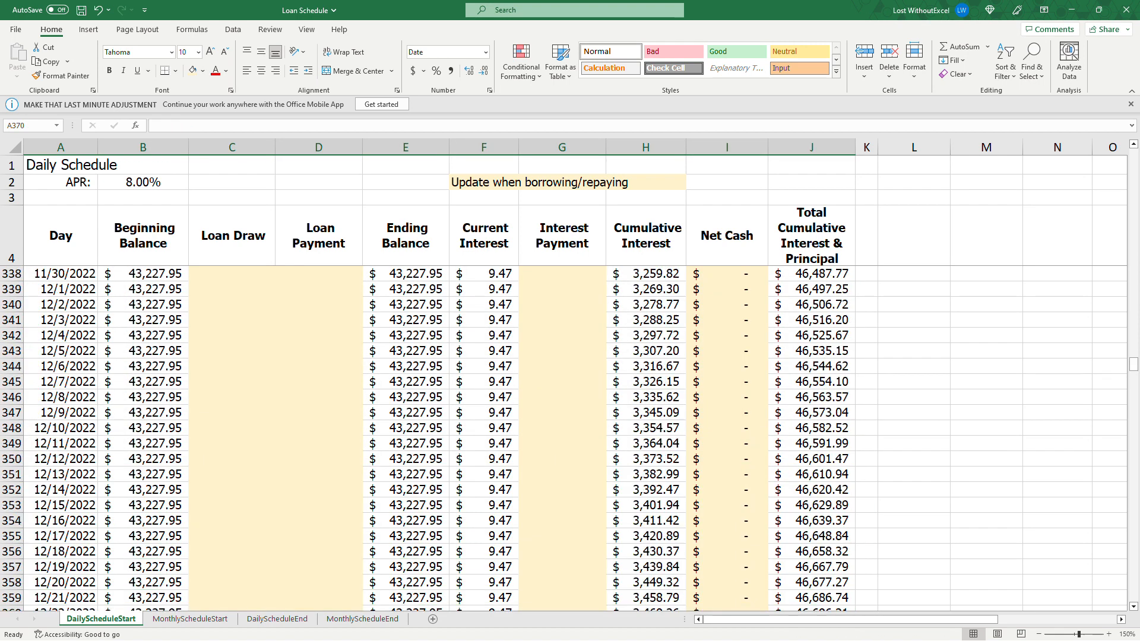
pyautogui.scroll(20, 564, 440)
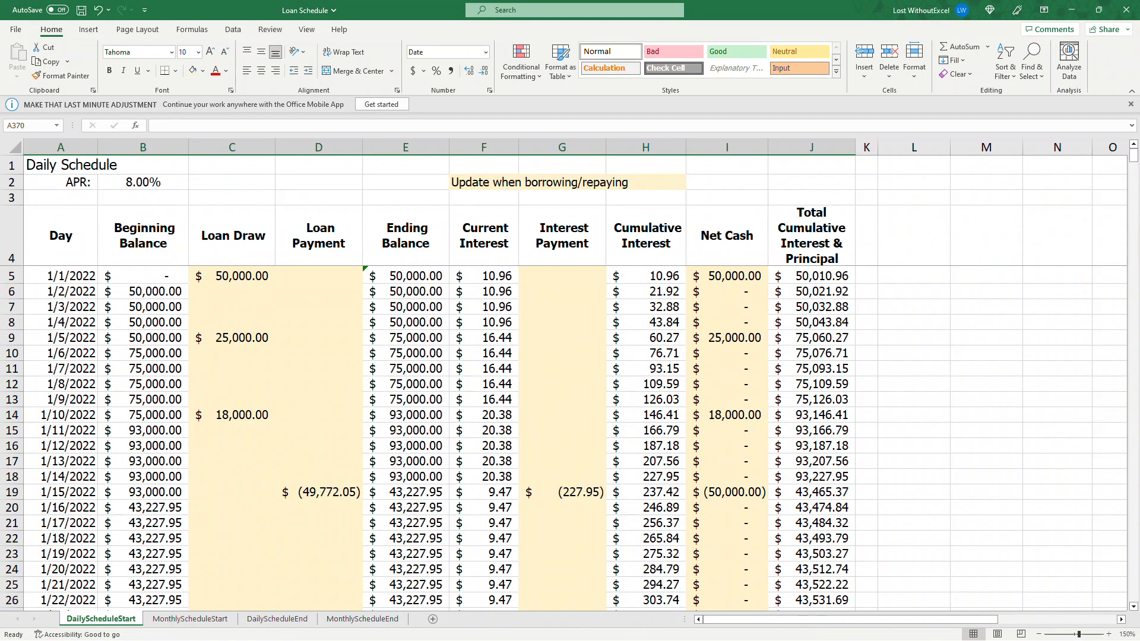
pyautogui.scroll(-20, 564, 440)
pyautogui.click(248, 337)
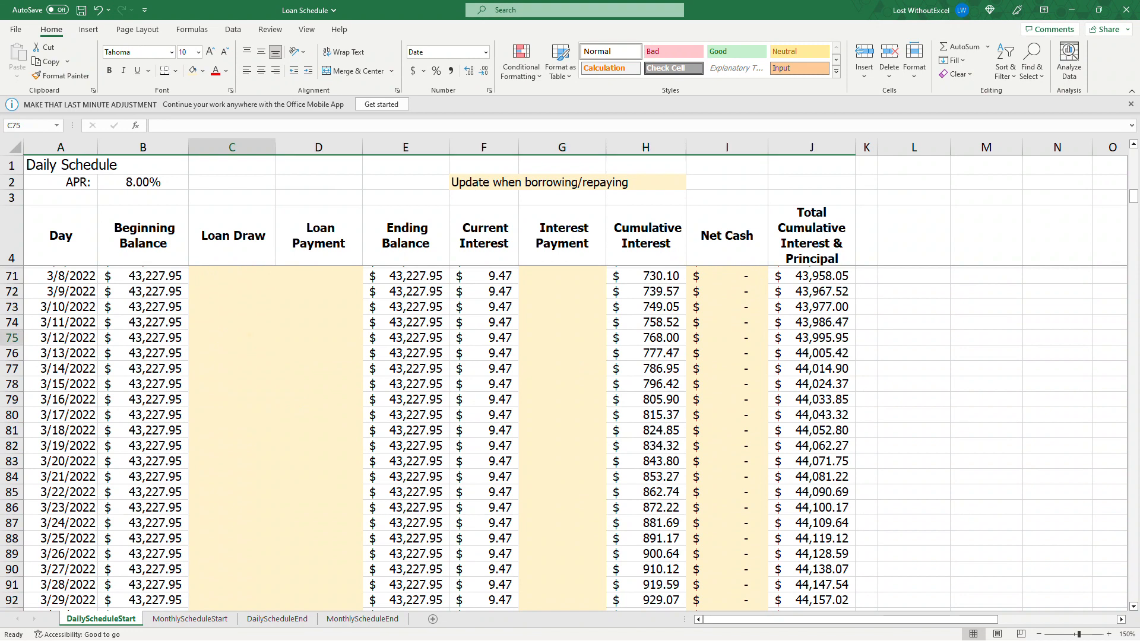
pyautogui.write('1')
pyautogui.press('Tab')
pyautogui.press('Left')
pyautogui.write('100000')
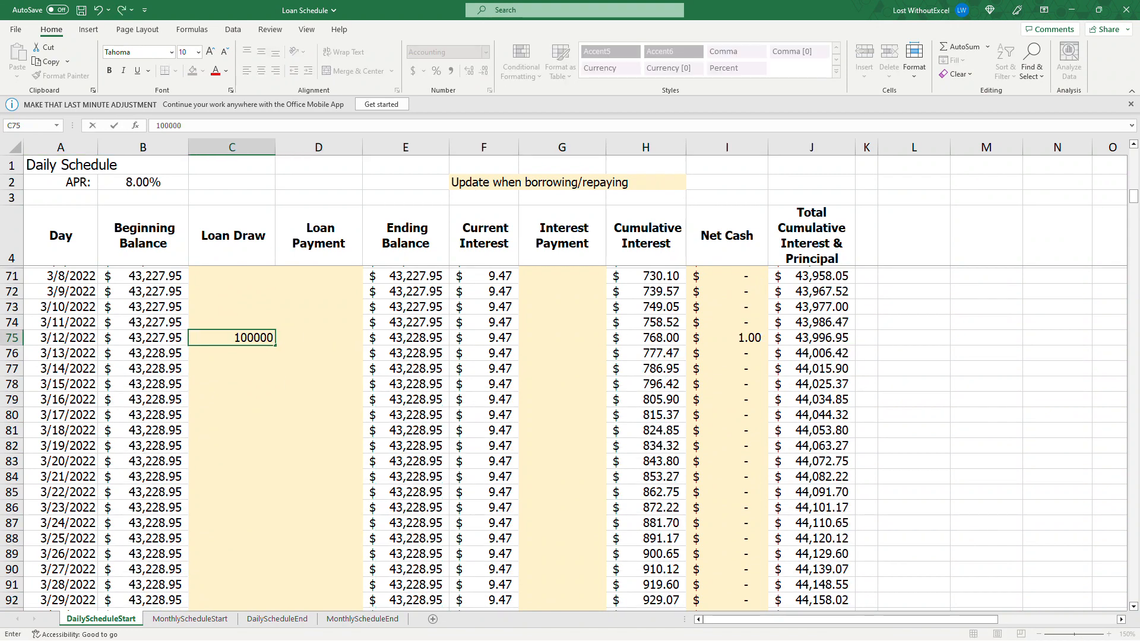
pyautogui.press('Return')
# Step: Enter a Loan Payment of -50000+1637.51 for 4/9/2022 in D103
pyautogui.scroll(-6, 328, 492)
pyautogui.click(328, 491)
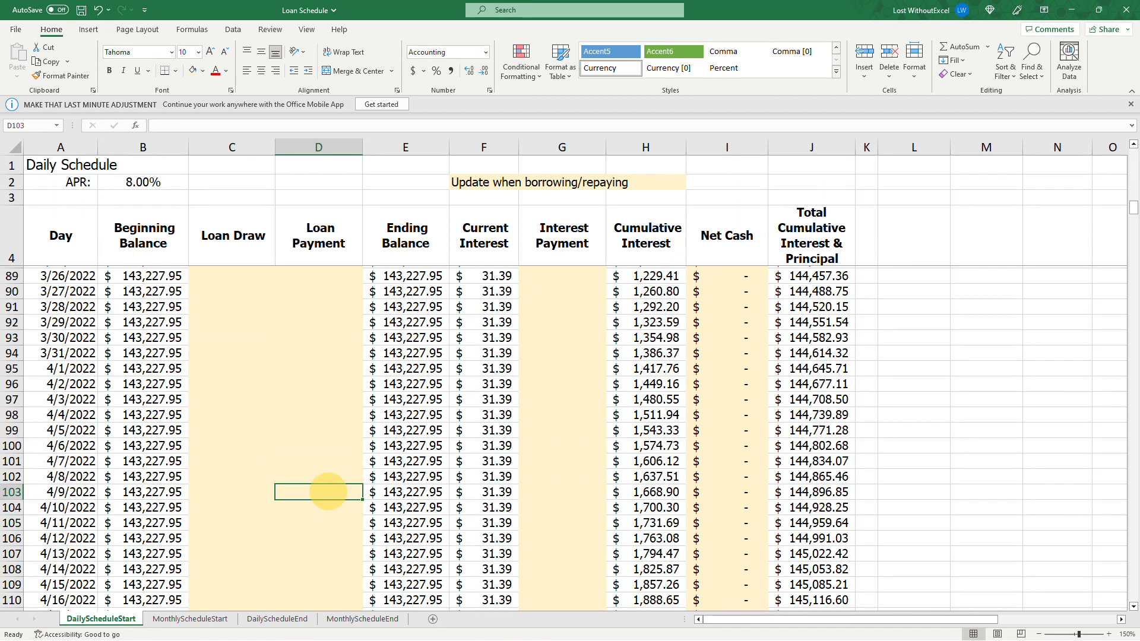
pyautogui.write('-50000+-')
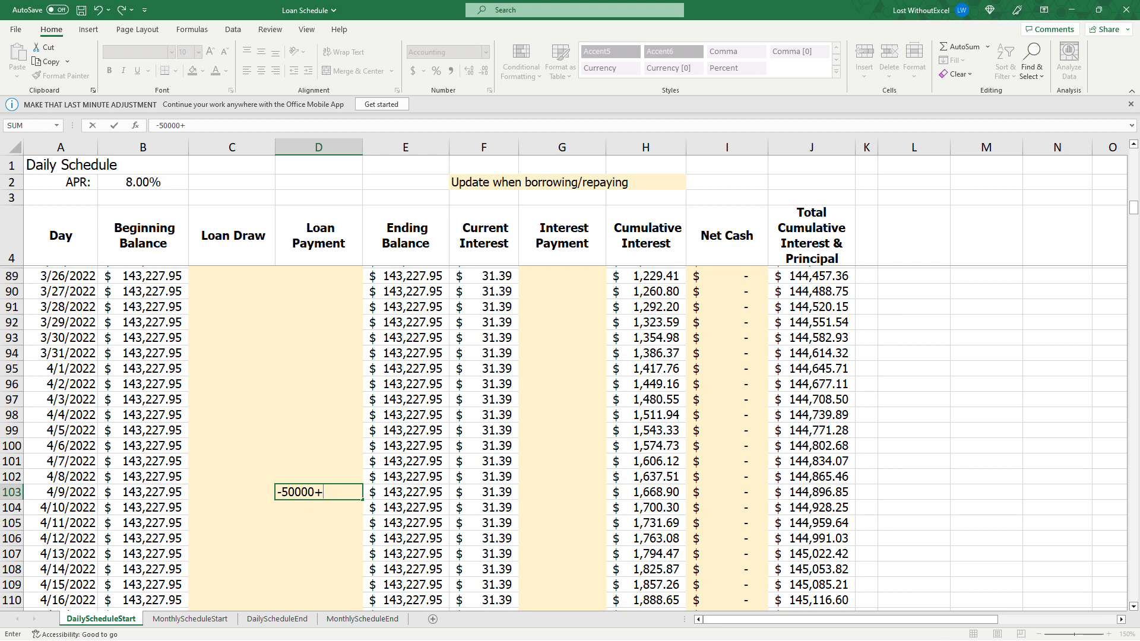
pyautogui.write('1637.51')
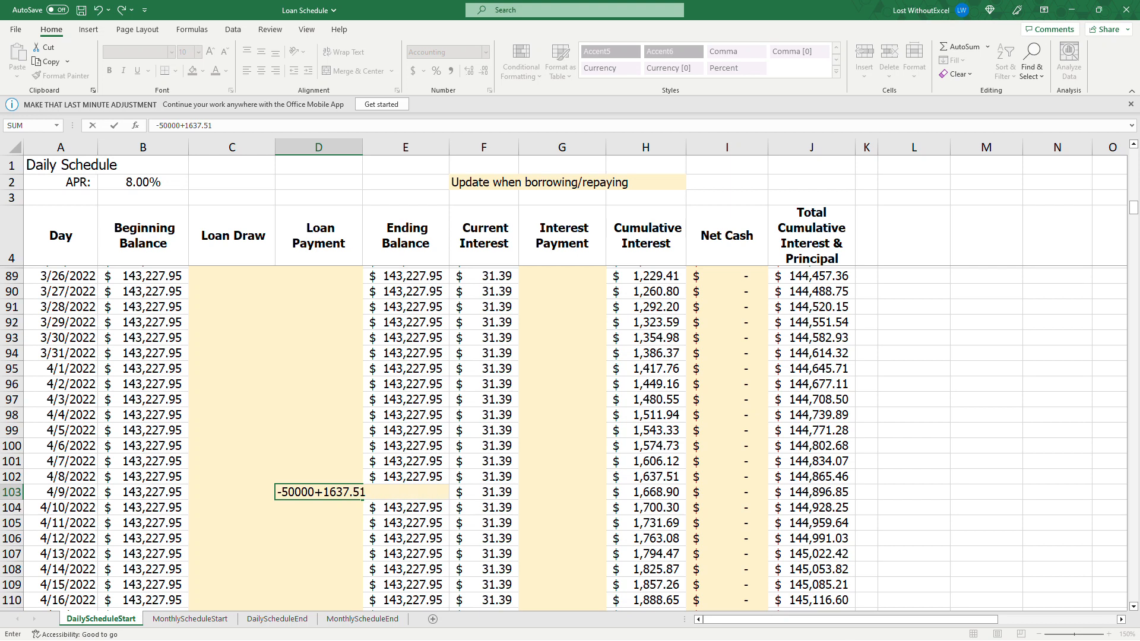
pyautogui.press('Tab')
# Step: Enter an Interest Payment of -1637.51 for 4/9/2022 in G103
pyautogui.press('Tab')
pyautogui.press('Tab')
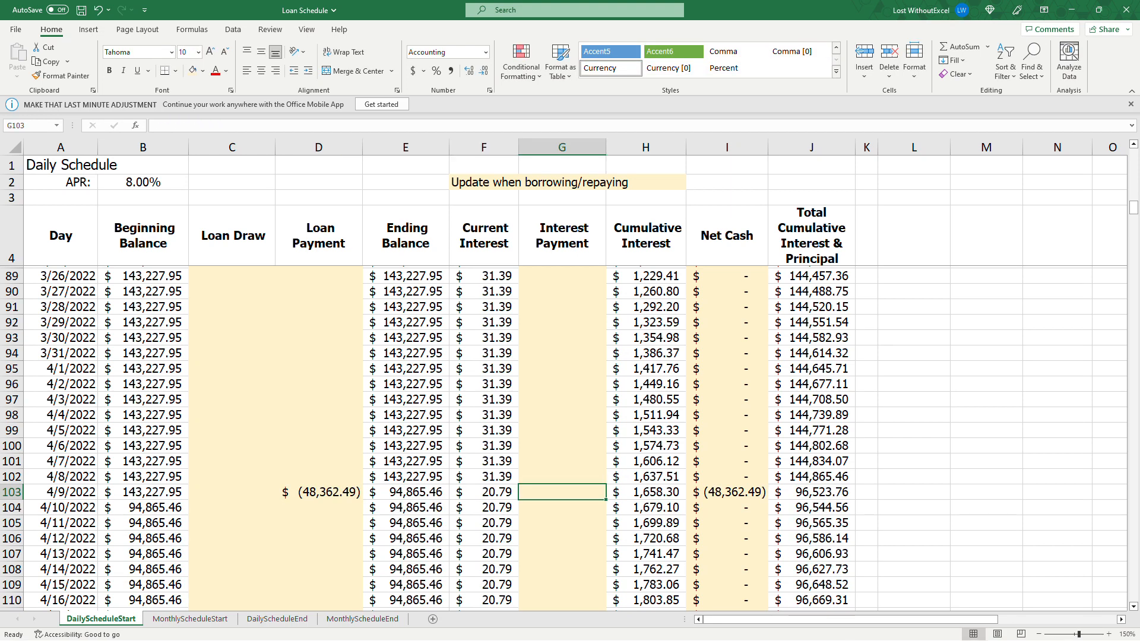
pyautogui.write('-16')
pyautogui.write('37.51')
pyautogui.press('Return')
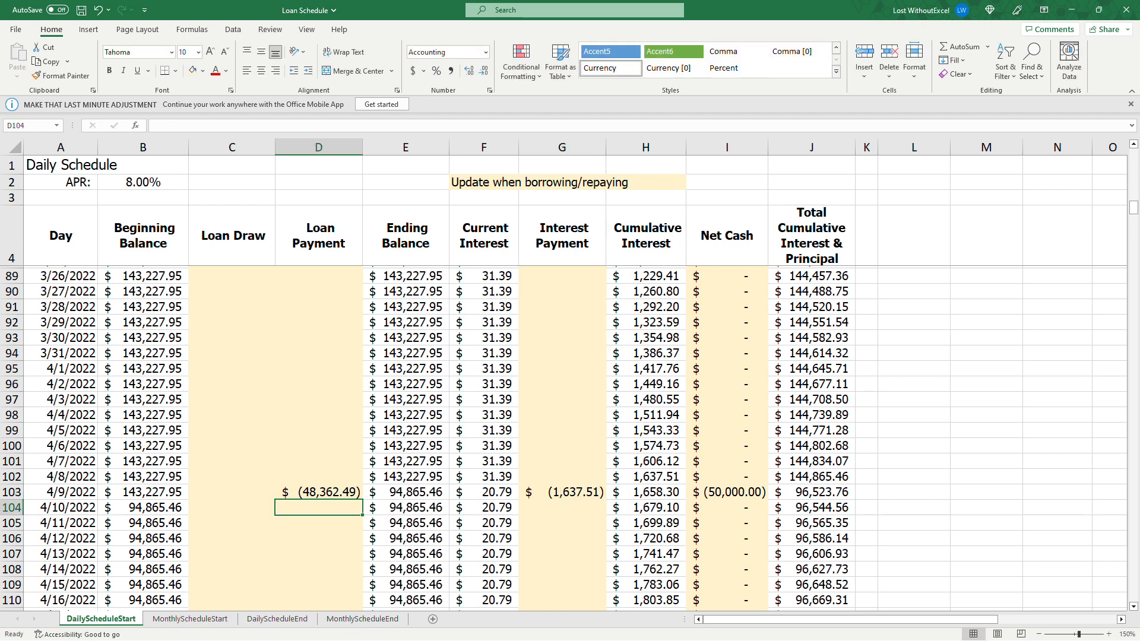
# Step: Enter Loan Draws of 50000 for 5/8/2022 in C132 and 60000 for 6/24/2022 in C179
pyautogui.scroll(-10, 252, 478)
pyautogui.click(252, 478)
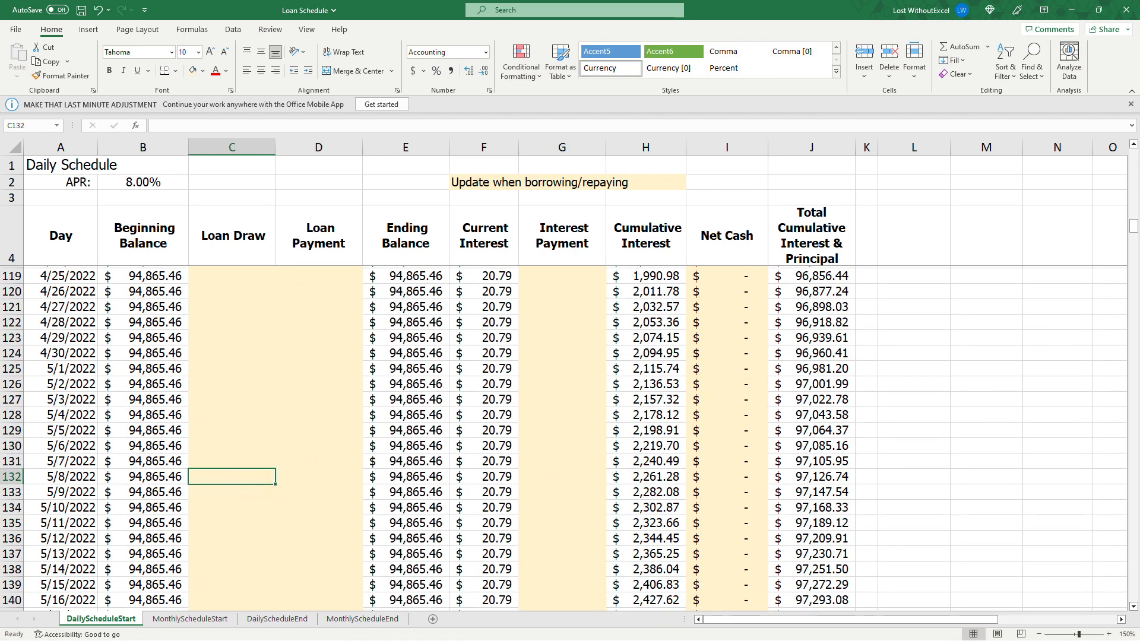
pyautogui.write('50000')
pyautogui.press('Return')
pyautogui.scroll(-15, 251, 478)
pyautogui.click(231, 507)
pyautogui.write('60000')
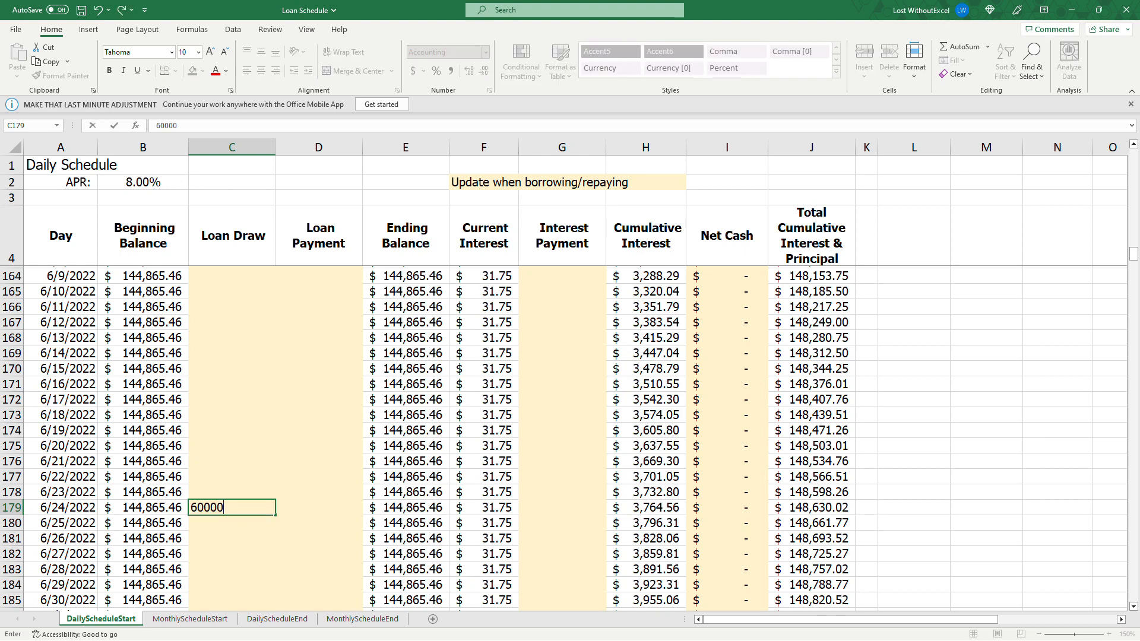
pyautogui.press('Return')
# Step: Review the daily rows from January into February, then the first day's date and Beginning Balance
pyautogui.scroll(20, 251, 478)
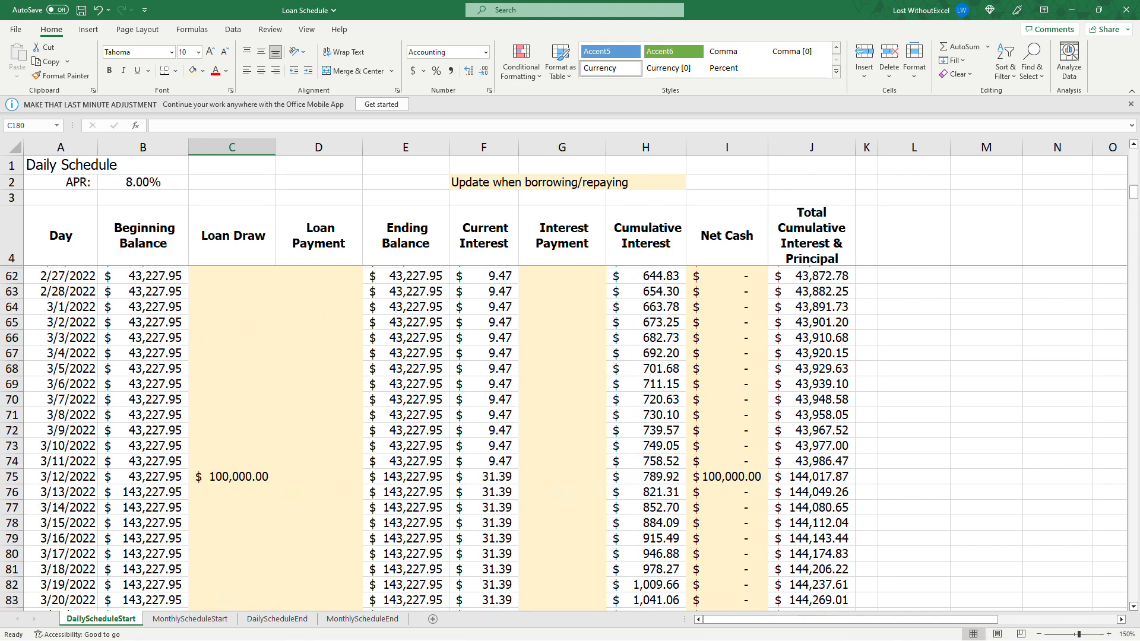
pyautogui.scroll(19, 570, 440)
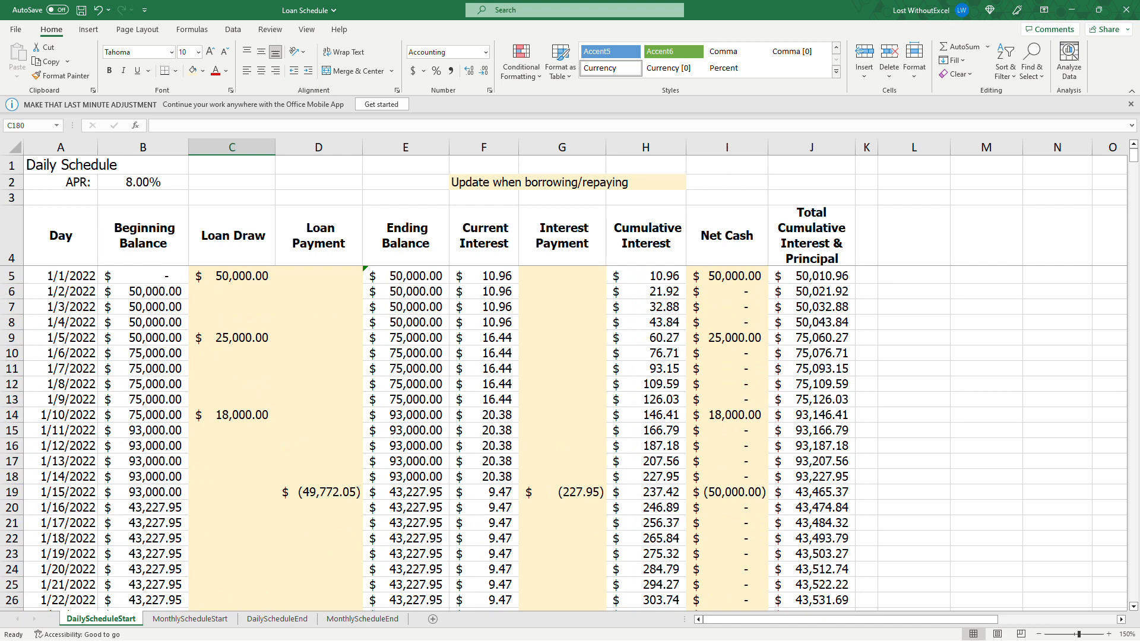
pyautogui.click(70, 316)
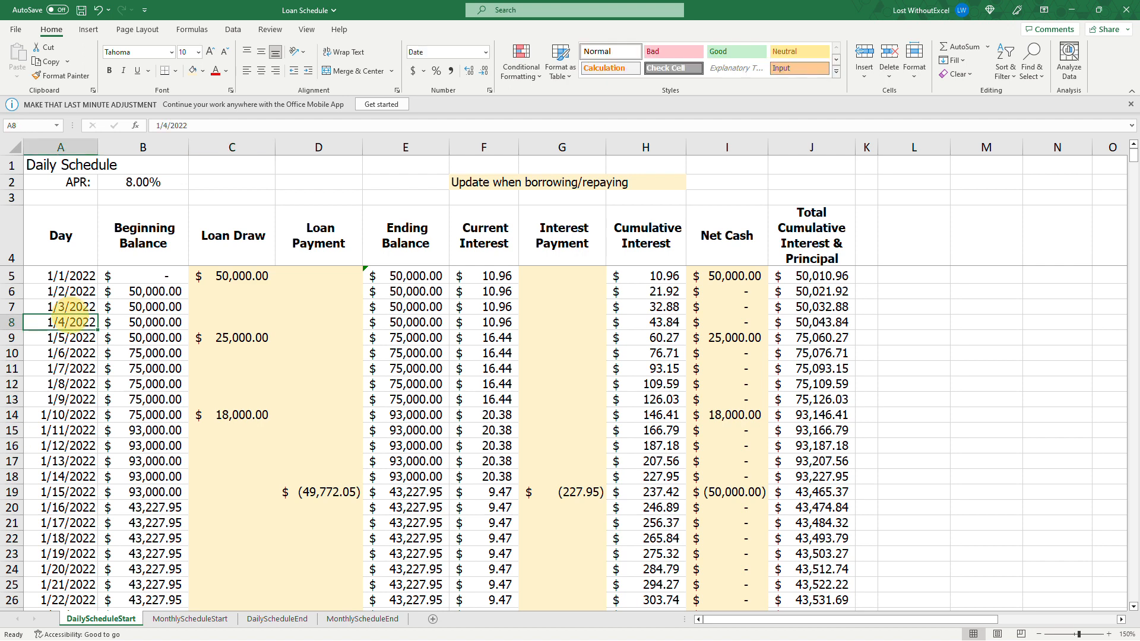
pyautogui.scroll(-6, 70, 317)
pyautogui.scroll(-6, 570, 440)
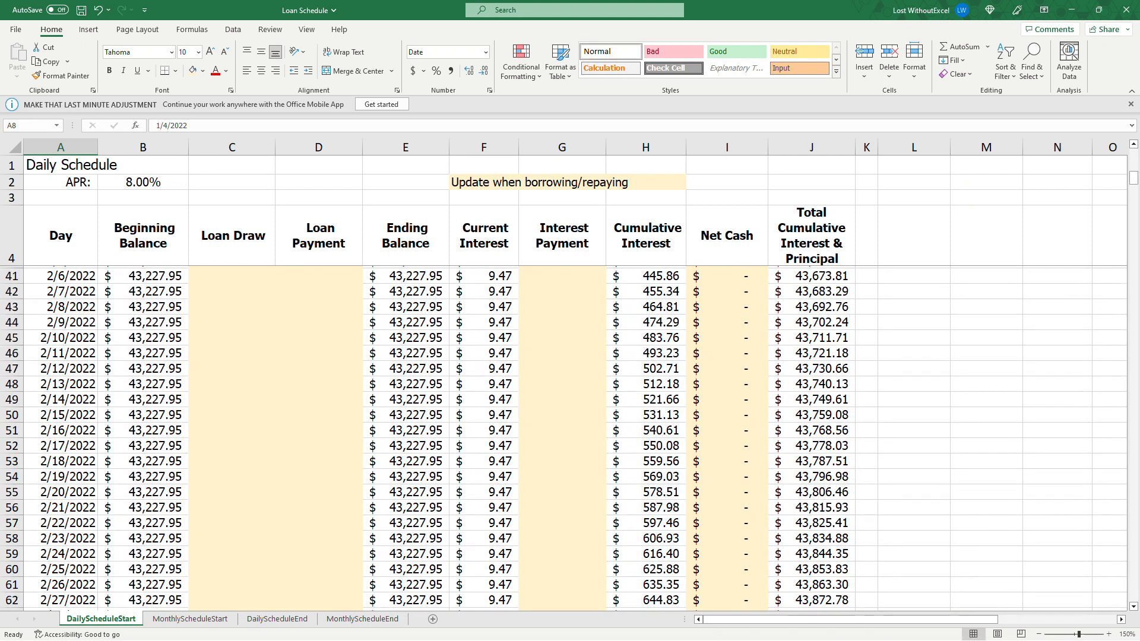
pyautogui.scroll(12, 570, 439)
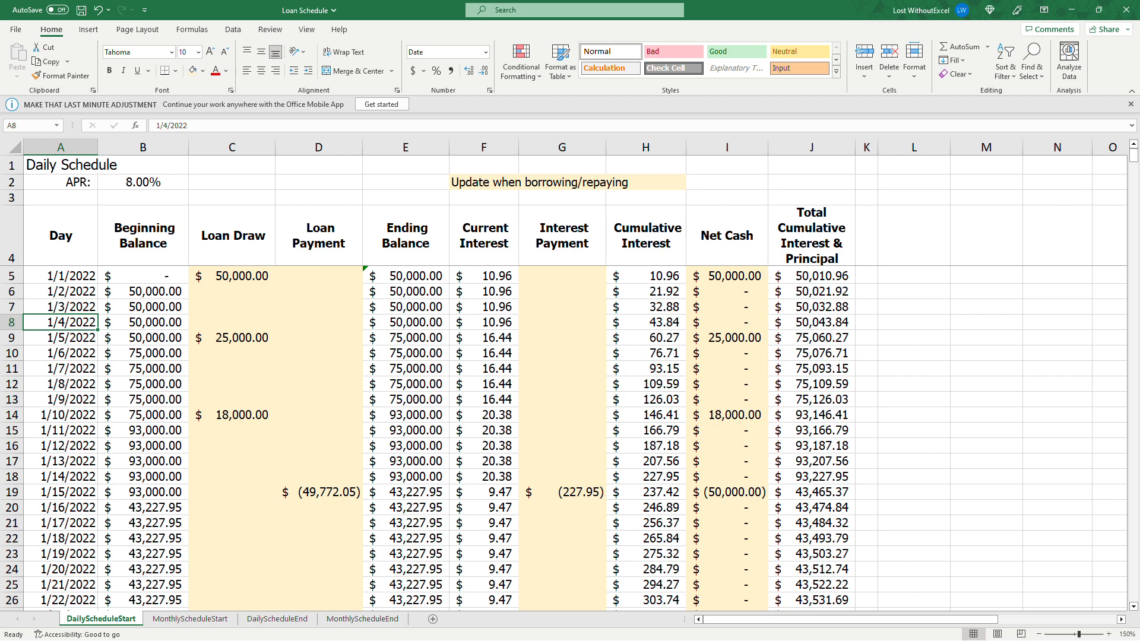
pyautogui.click(62, 273)
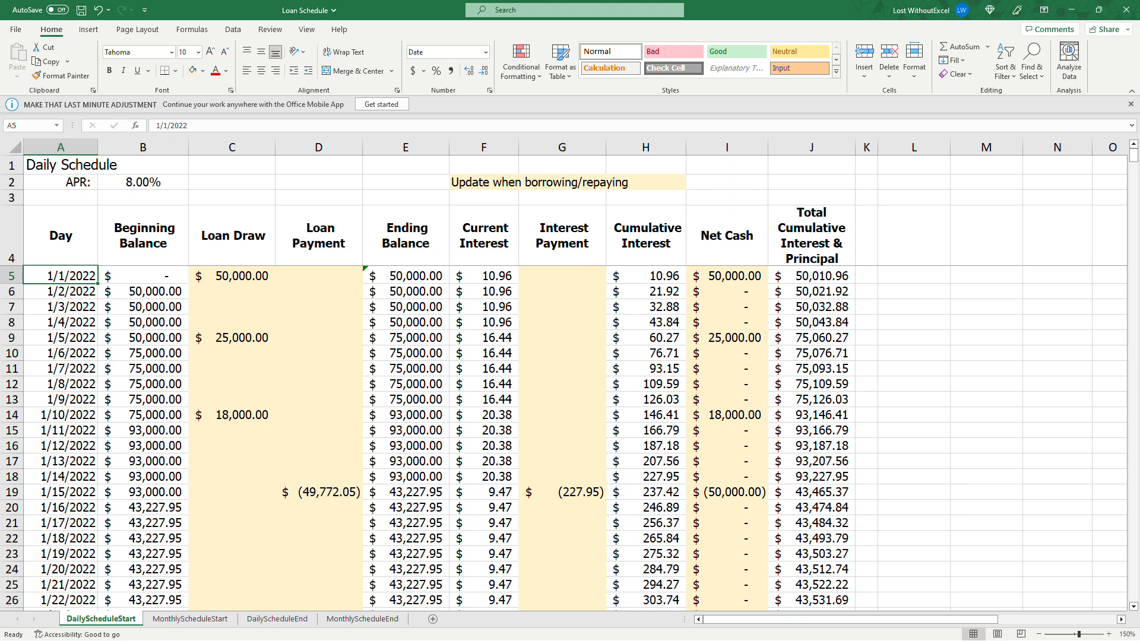
pyautogui.click(147, 278)
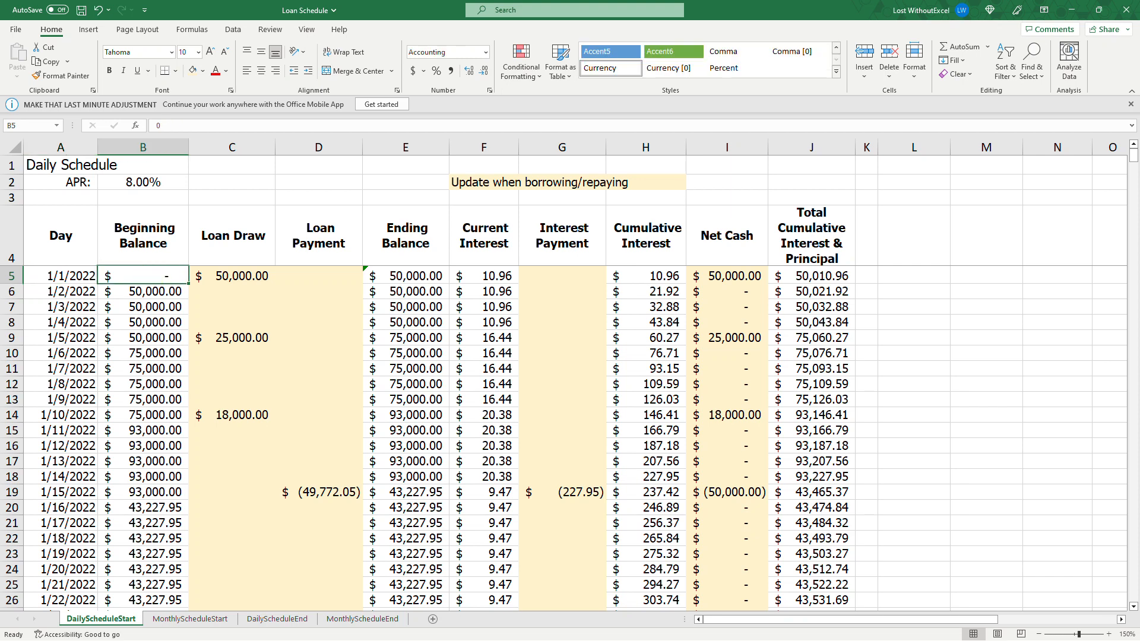
# Step: Examine the Ending Balance at year end and trace the draws, payments and balances back to the first day
pyautogui.scroll(-5, 381, 441)
pyautogui.click(380, 441)
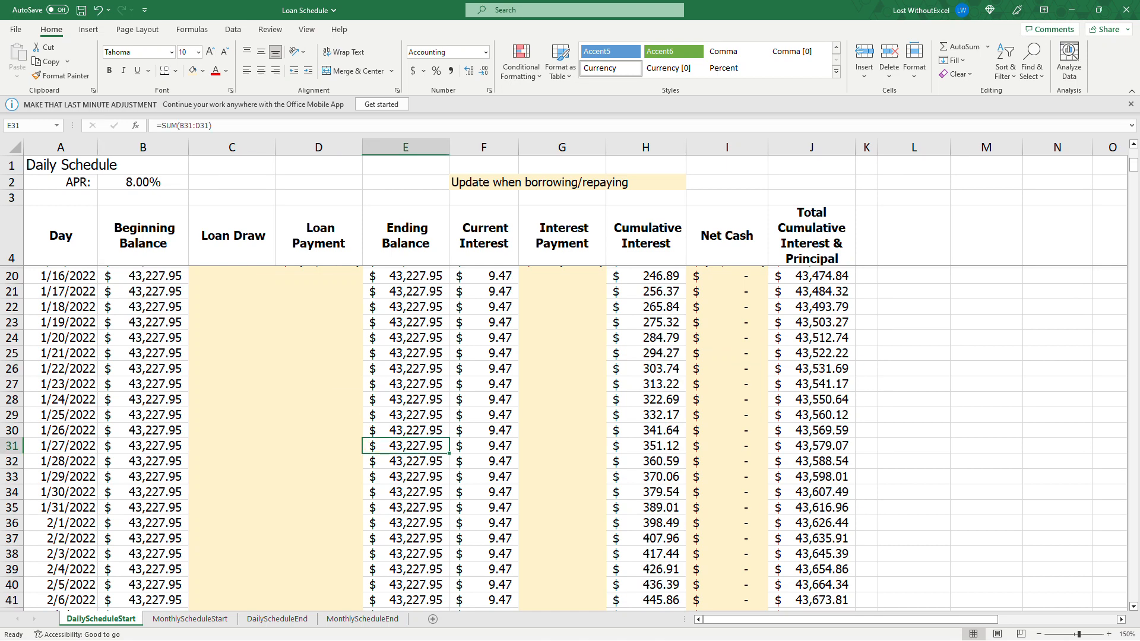
pyautogui.hotkey('ctrl', 'Down')
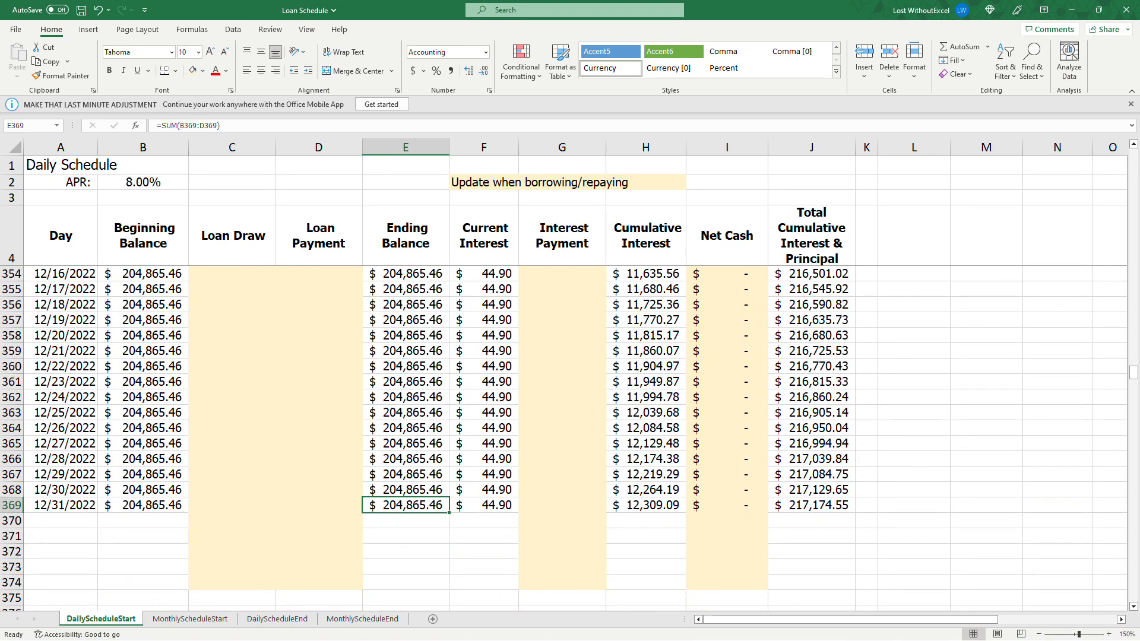
pyautogui.scroll(20, 570, 433)
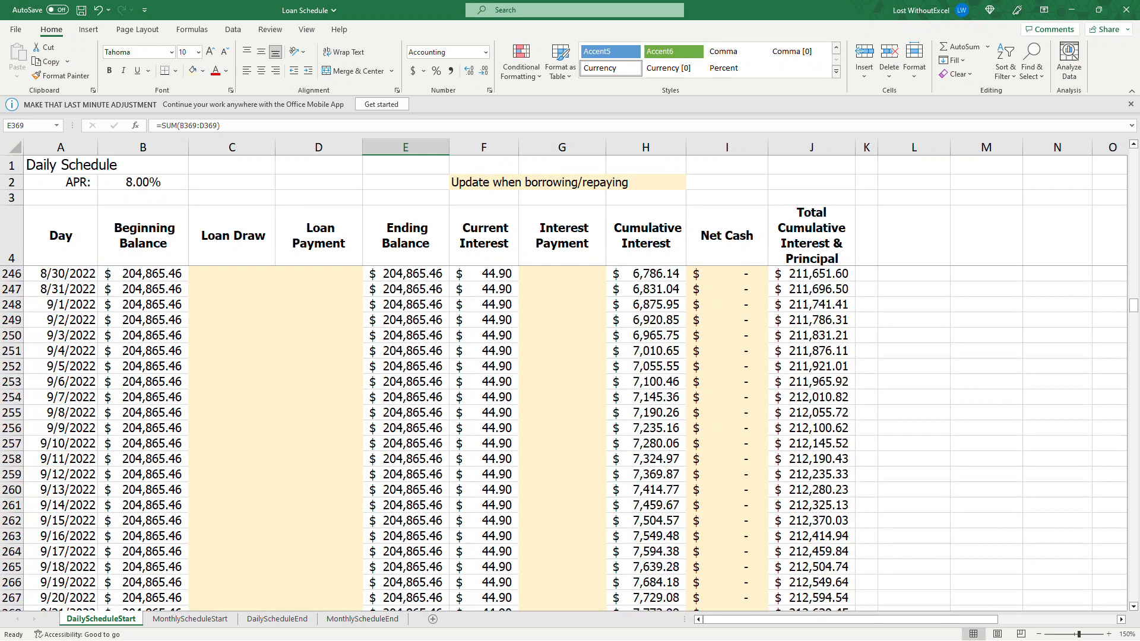
pyautogui.scroll(6, 570, 433)
pyautogui.moveTo(231, 289); pyautogui.dragTo(330, 527)
pyautogui.hotkey('ctrl', 'Up')
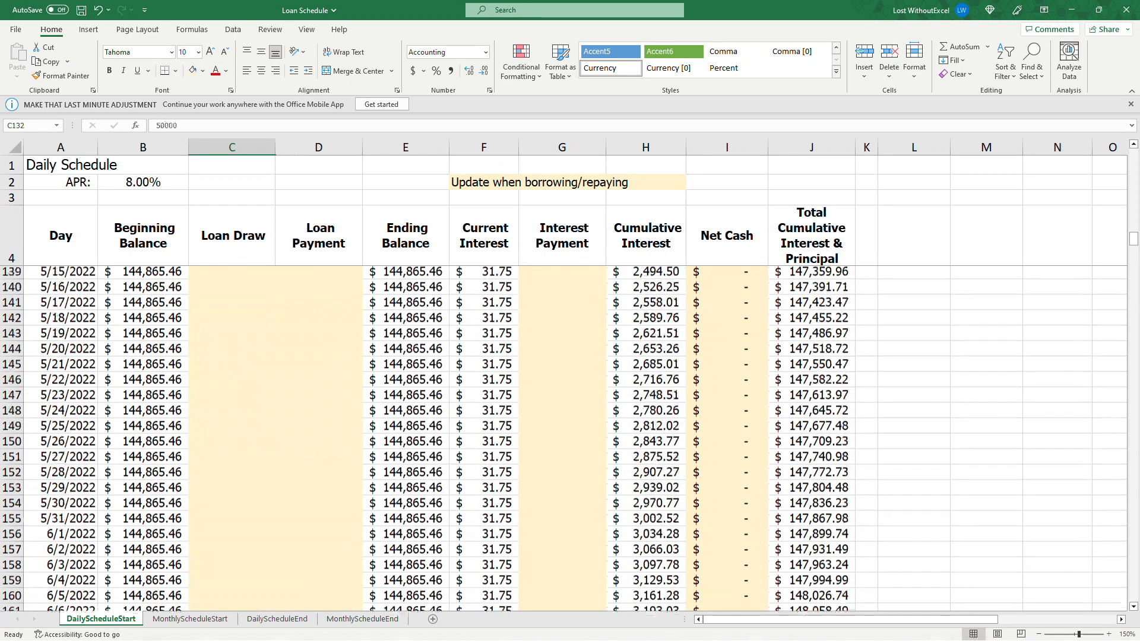
pyautogui.scroll(13, 232, 434)
pyautogui.click(143, 521)
pyautogui.click(143, 412)
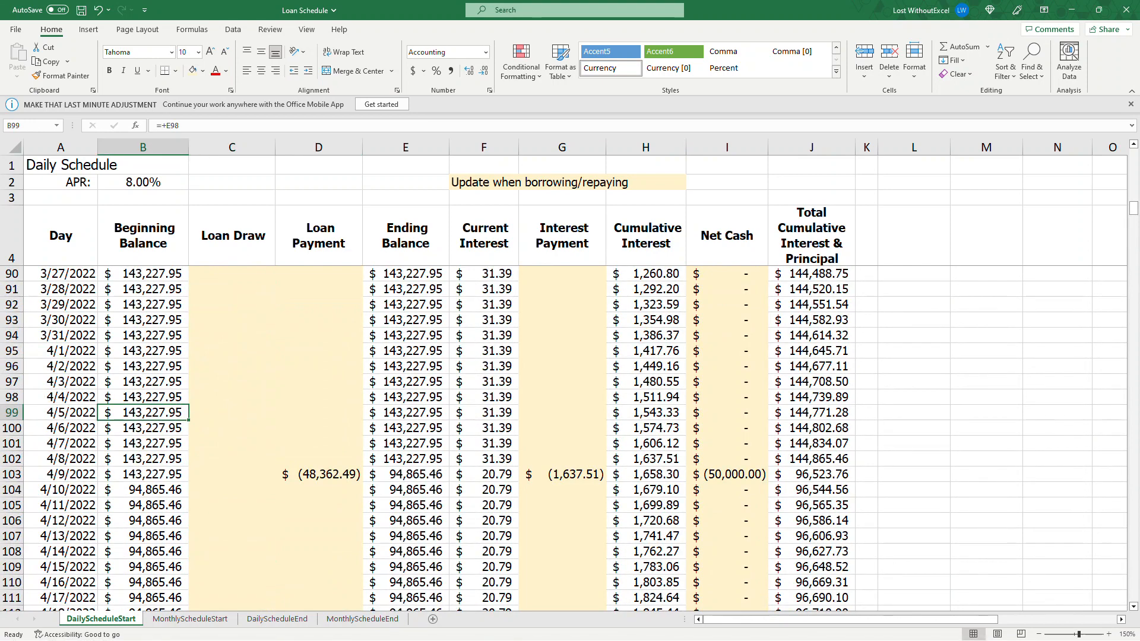
pyautogui.hotkey('ctrl', 'Up')
pyautogui.scroll(1, 564, 440)
pyautogui.press('Down')
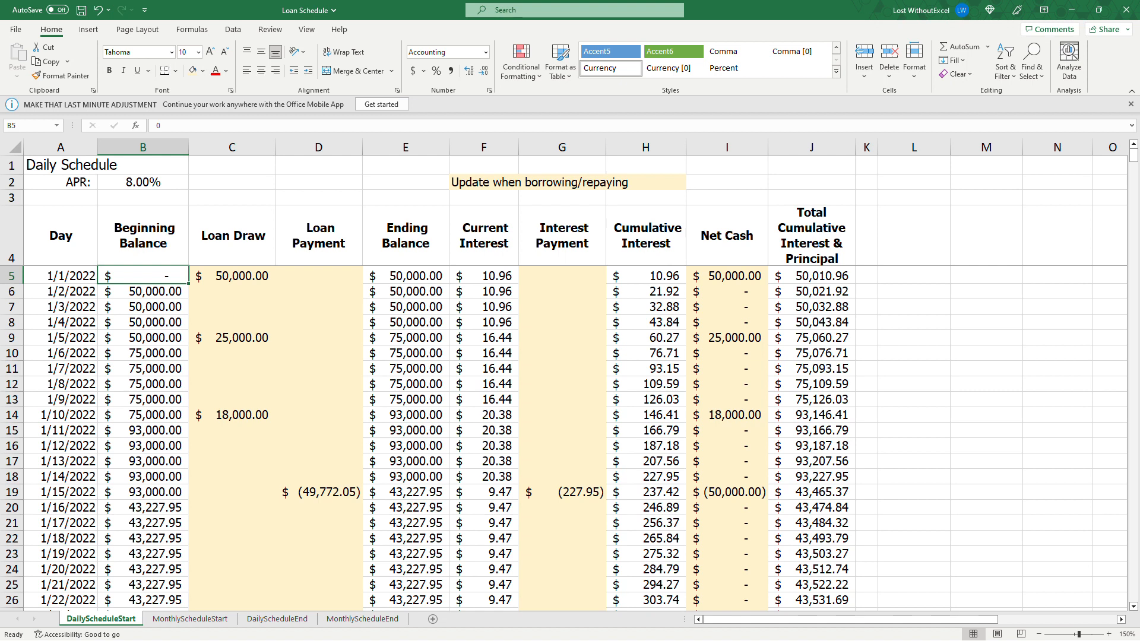
pyautogui.click(867, 322)
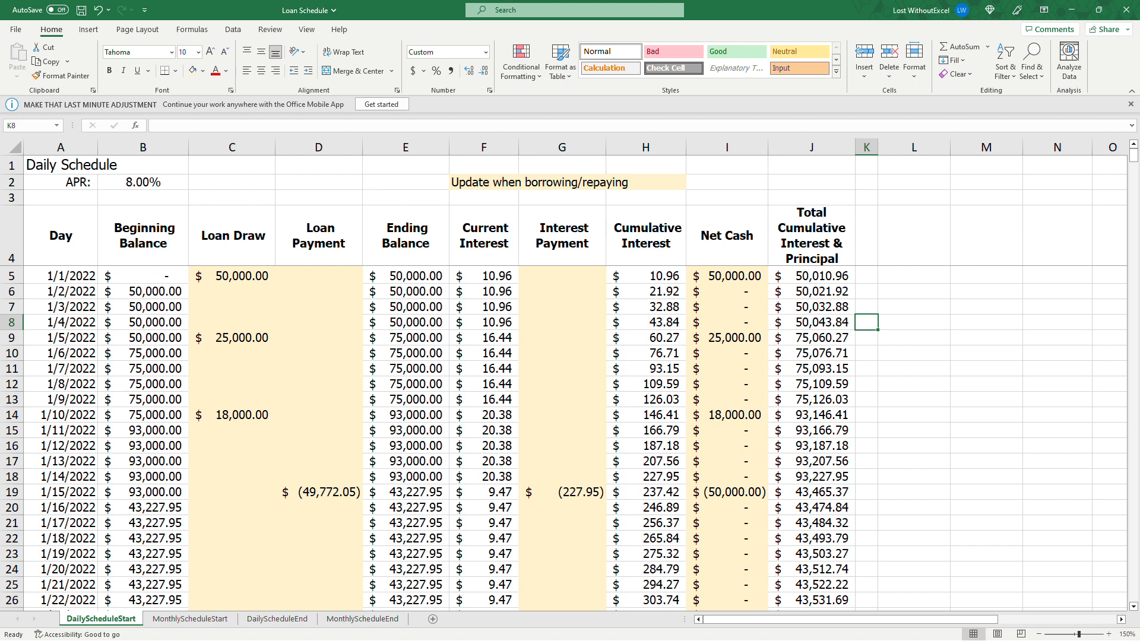
# Step: On the MonthlyScheduleStart sheet, enter 1/1/22 in A5 and 2/1/22 in A6 as the first two months
pyautogui.click(190, 619)
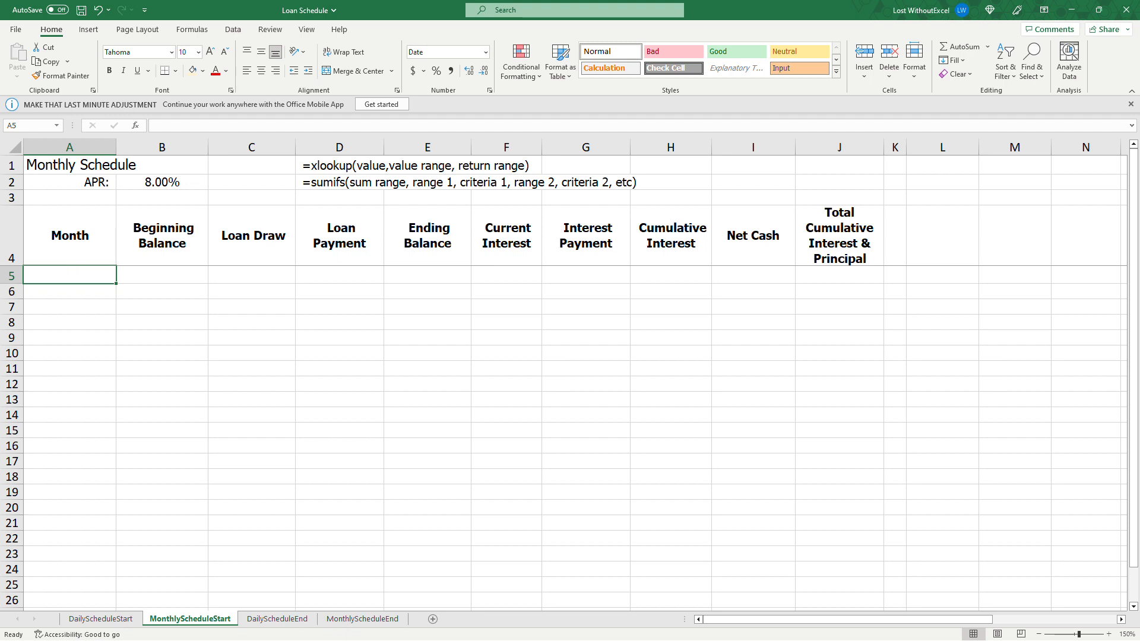
pyautogui.write('1/1/22')
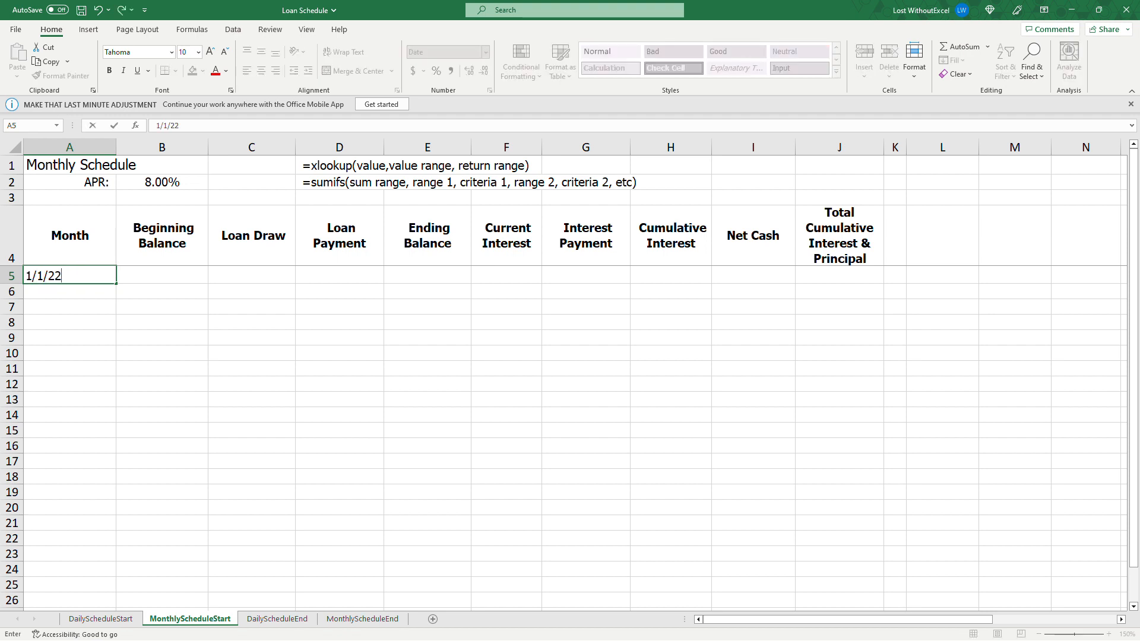
pyautogui.press('Return')
pyautogui.click(53, 275)
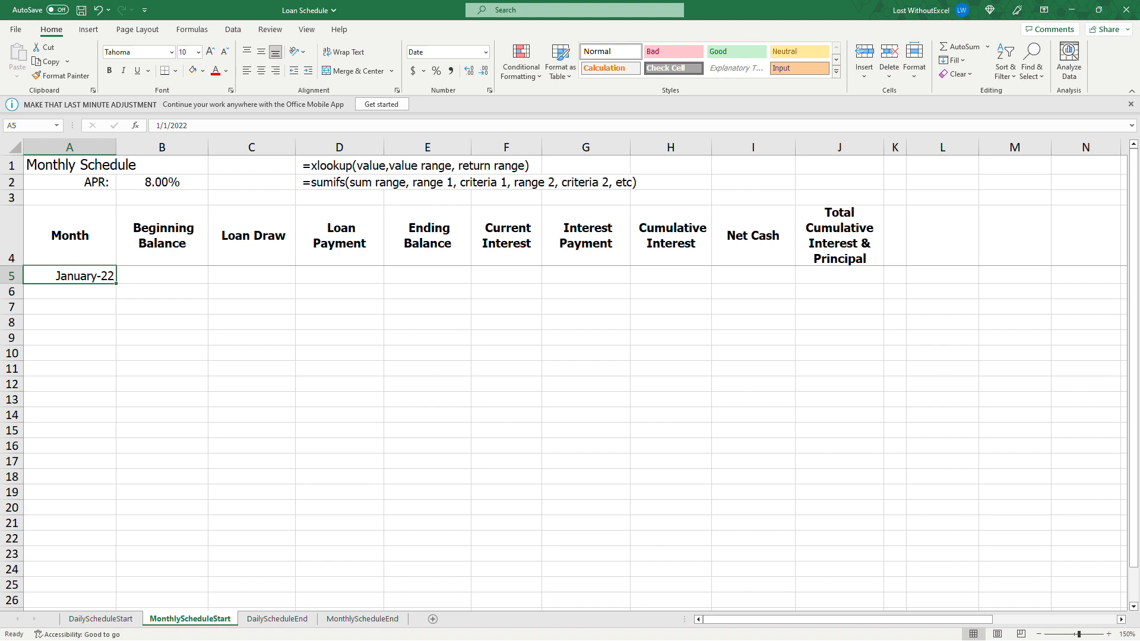
pyautogui.click(70, 291)
pyautogui.write('2/1/22')
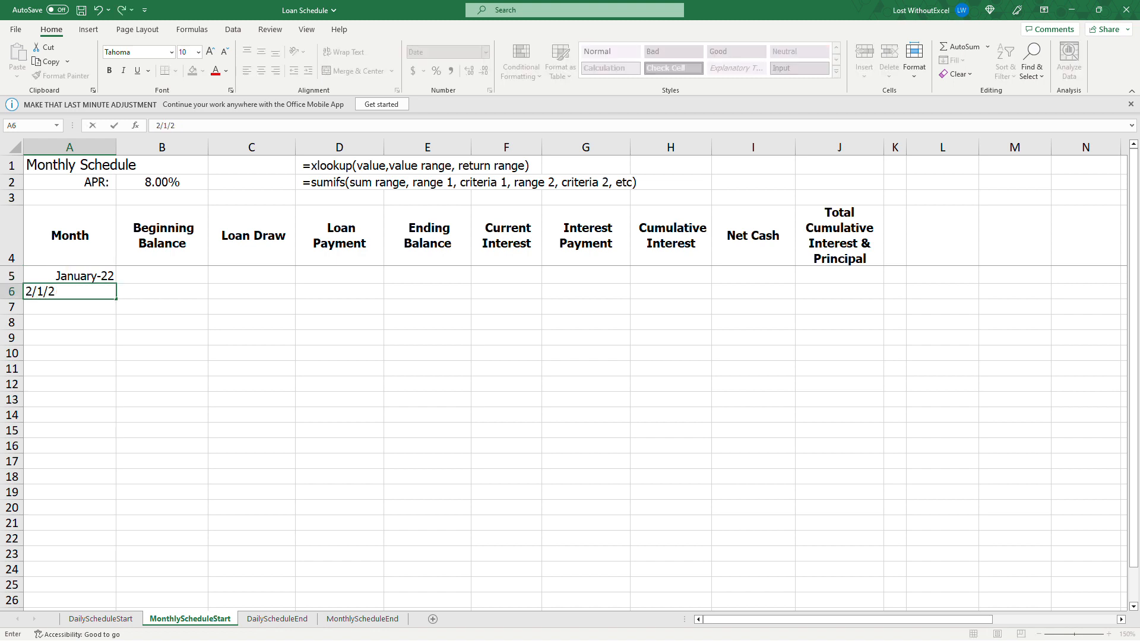
pyautogui.press('Return')
# Step: Extend the month series from A5:A6 down to December 2022 in A16
pyautogui.click(88, 291)
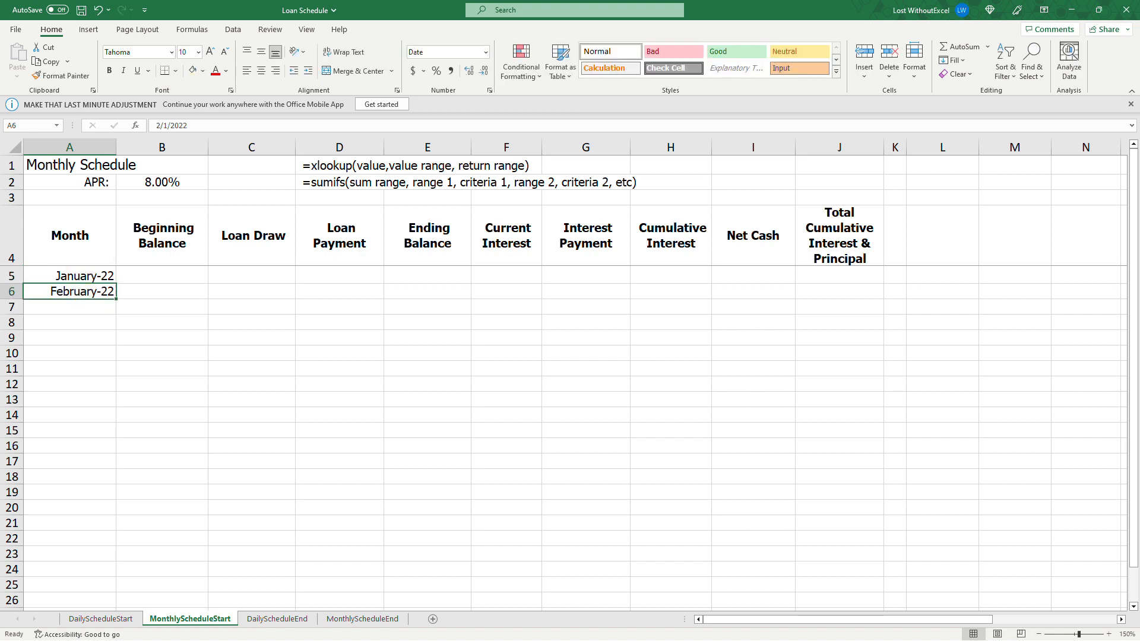
pyautogui.moveTo(88, 291); pyautogui.dragTo(110, 442)
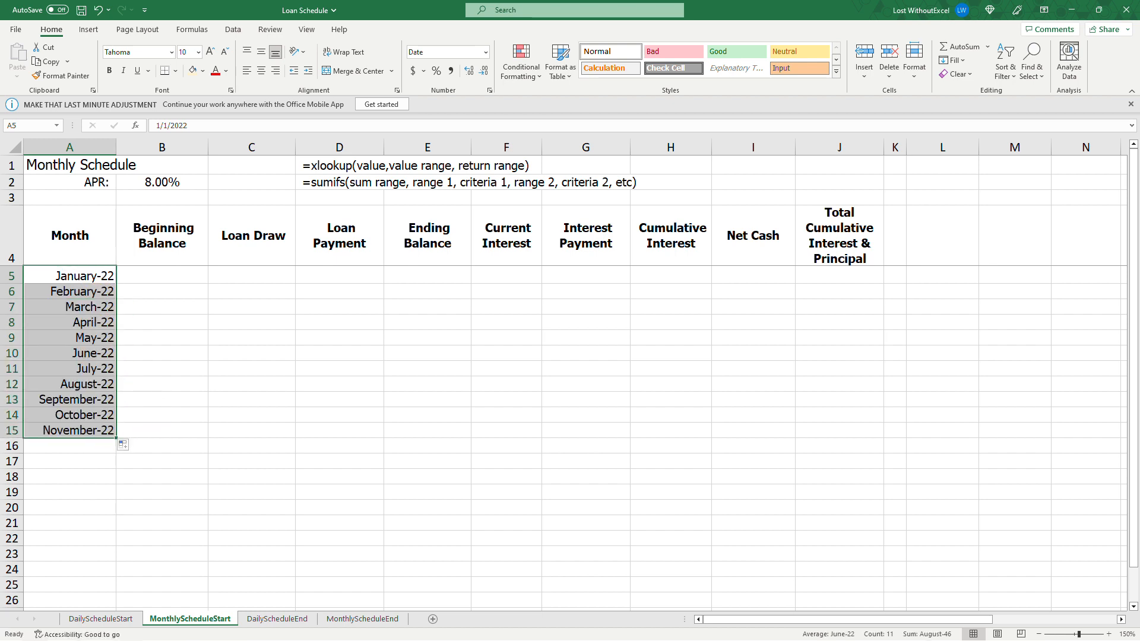
pyautogui.moveTo(117, 438); pyautogui.dragTo(114, 453)
pyautogui.click(95, 276)
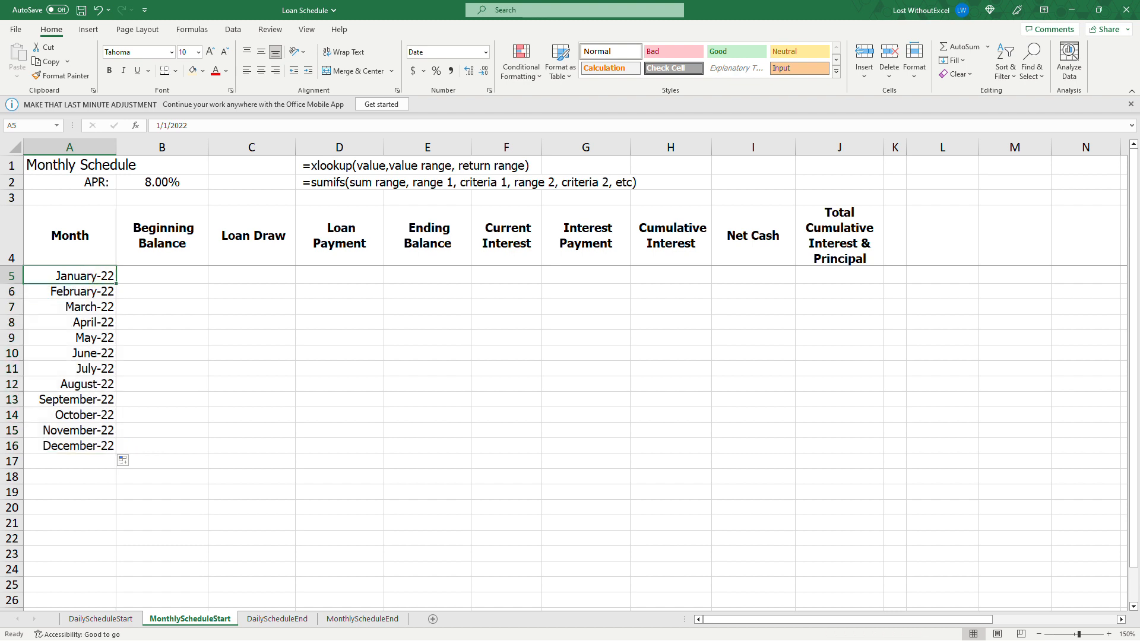
pyautogui.rightClick(95, 276)
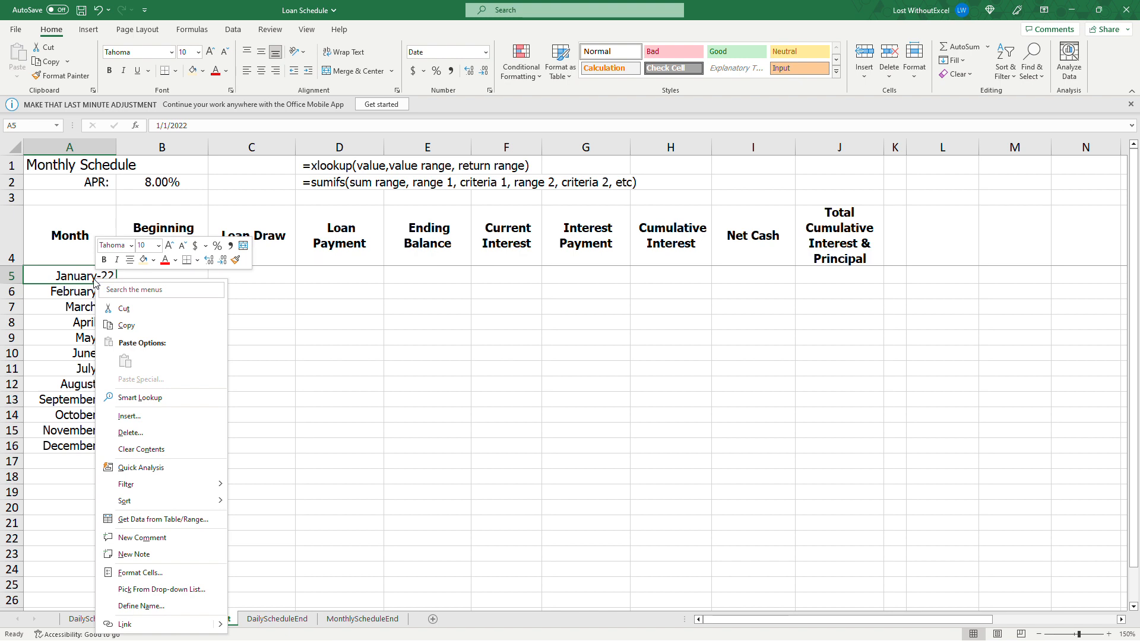
pyautogui.press('Escape')
pyautogui.click(195, 125)
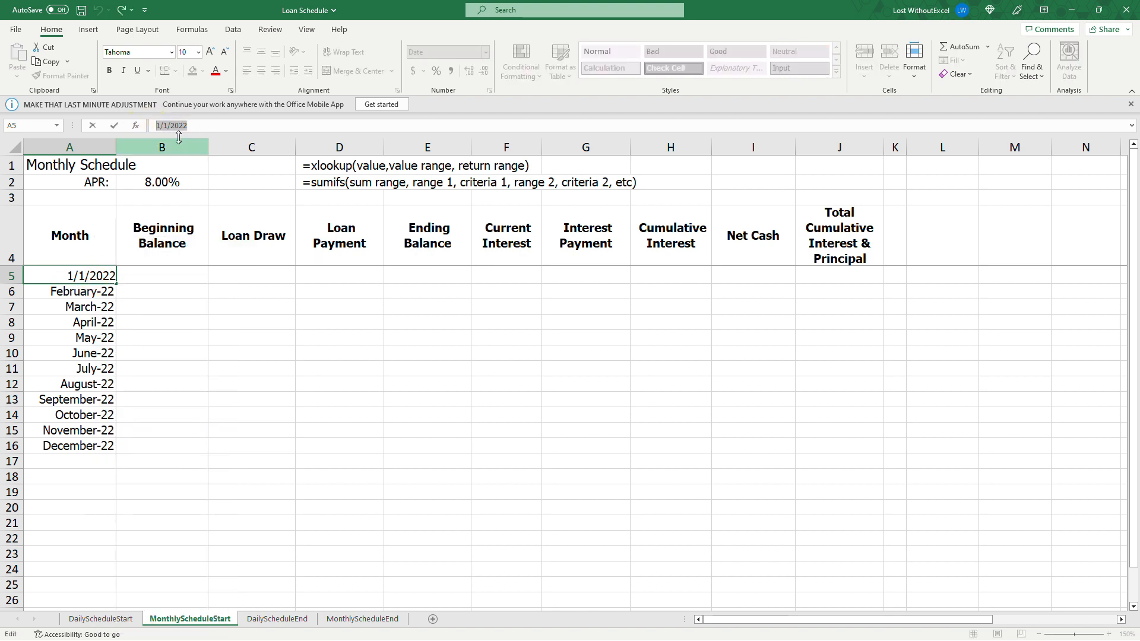
pyautogui.press('Escape')
pyautogui.rightClick(83, 276)
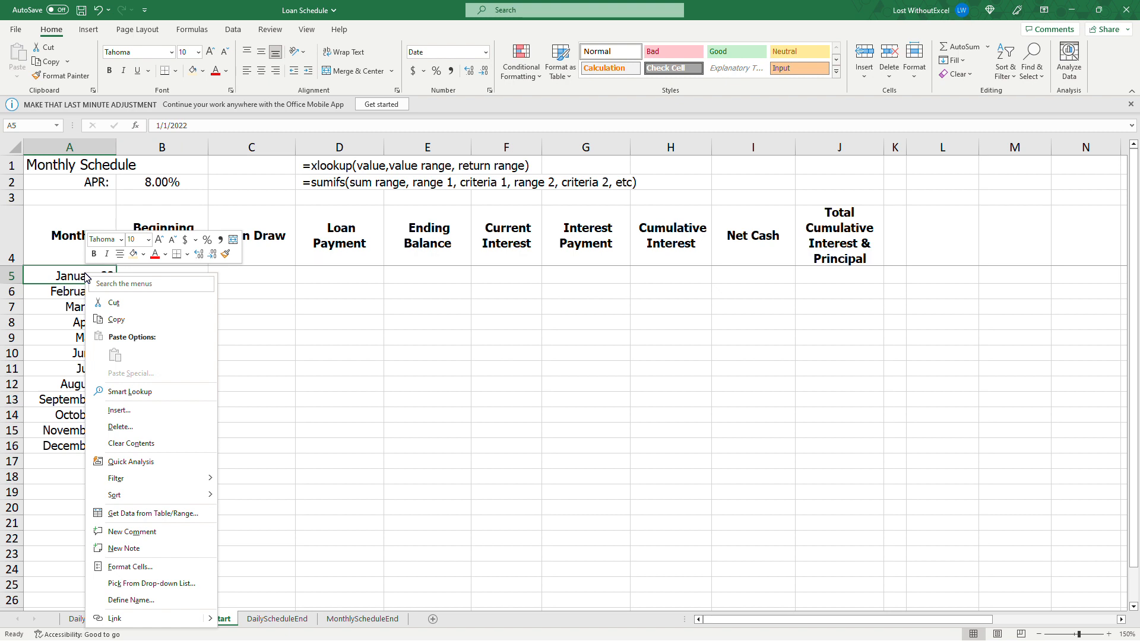
pyautogui.press('Escape')
pyautogui.click(998, 337)
pyautogui.write('1/1/2022')
pyautogui.press('Return')
pyautogui.click(1015, 338)
pyautogui.press('Delete')
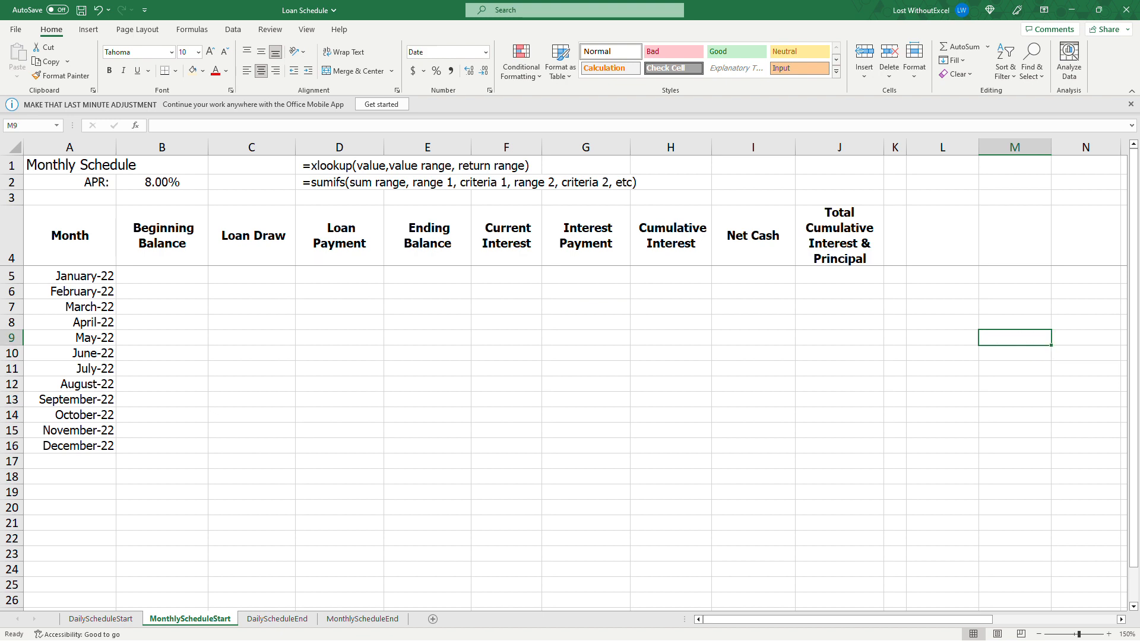
pyautogui.moveTo(81, 276); pyautogui.dragTo(61, 445)
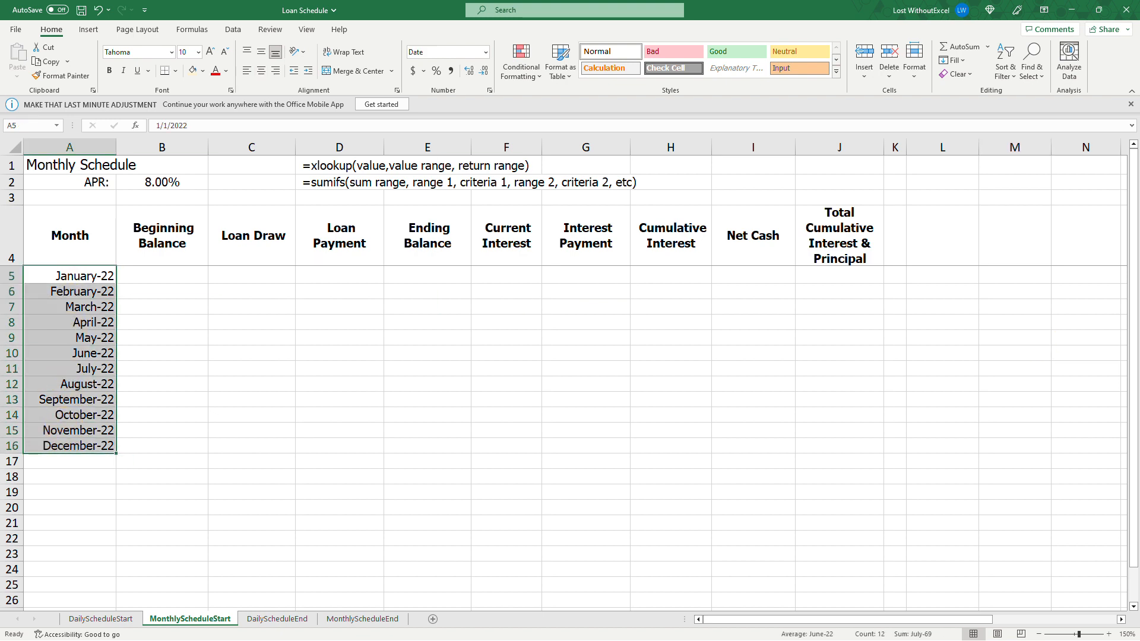
# Step: Apply the custom number format MMMM YYYY to the January month in A5
pyautogui.click(80, 276)
pyautogui.rightClick(81, 276)
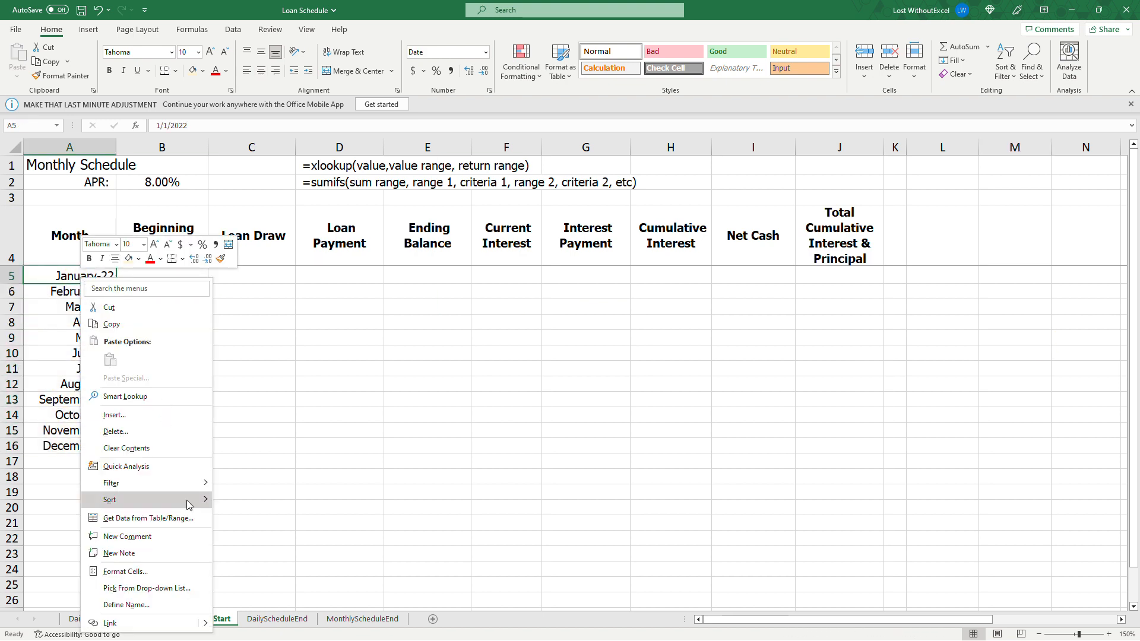
pyautogui.click(167, 574)
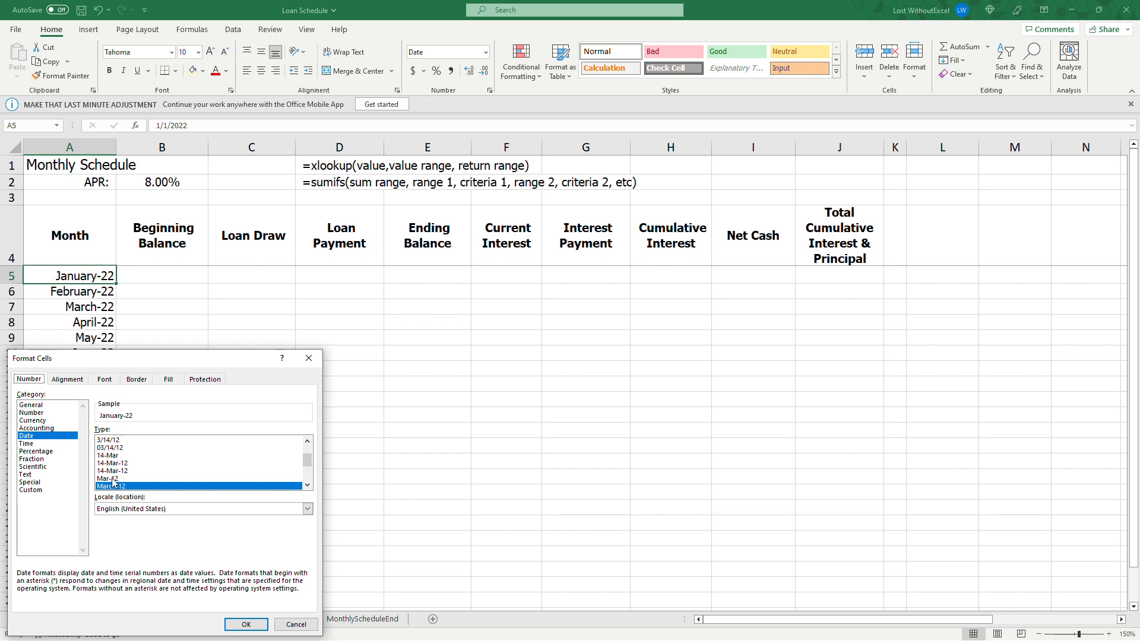
pyautogui.click(46, 490)
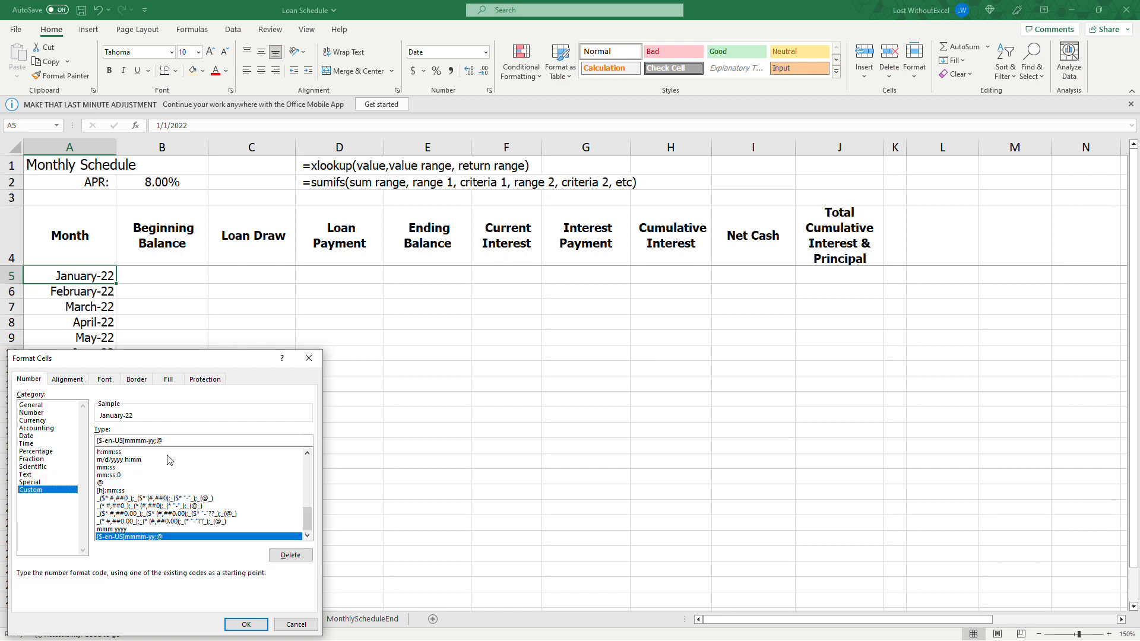
pyautogui.write('M')
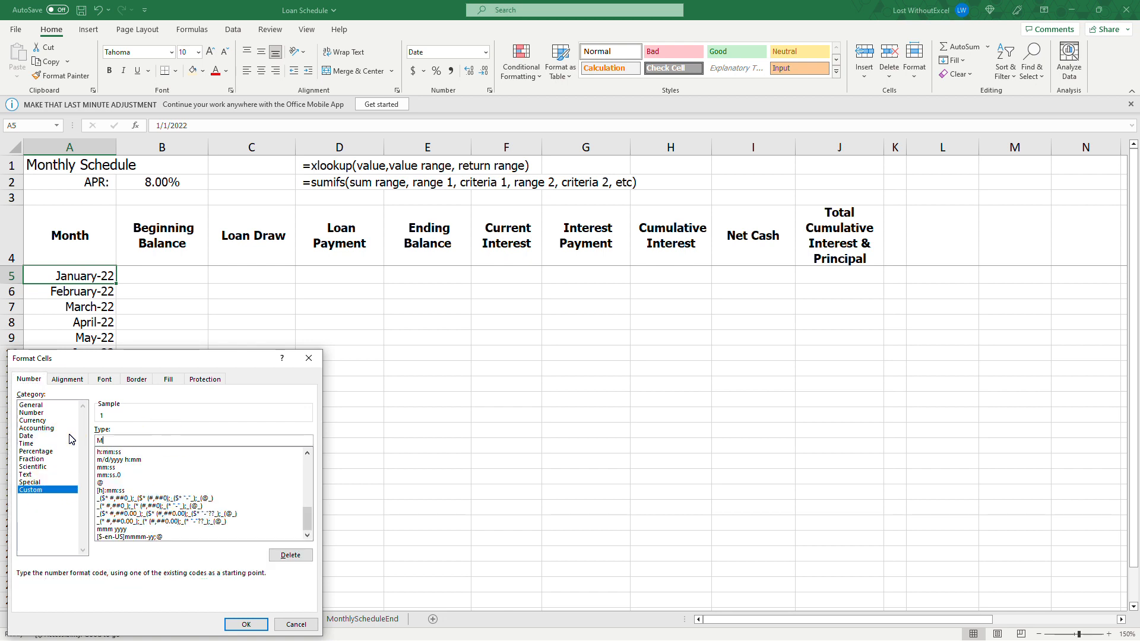
pyautogui.write('MMM YYYY')
pyautogui.click(242, 624)
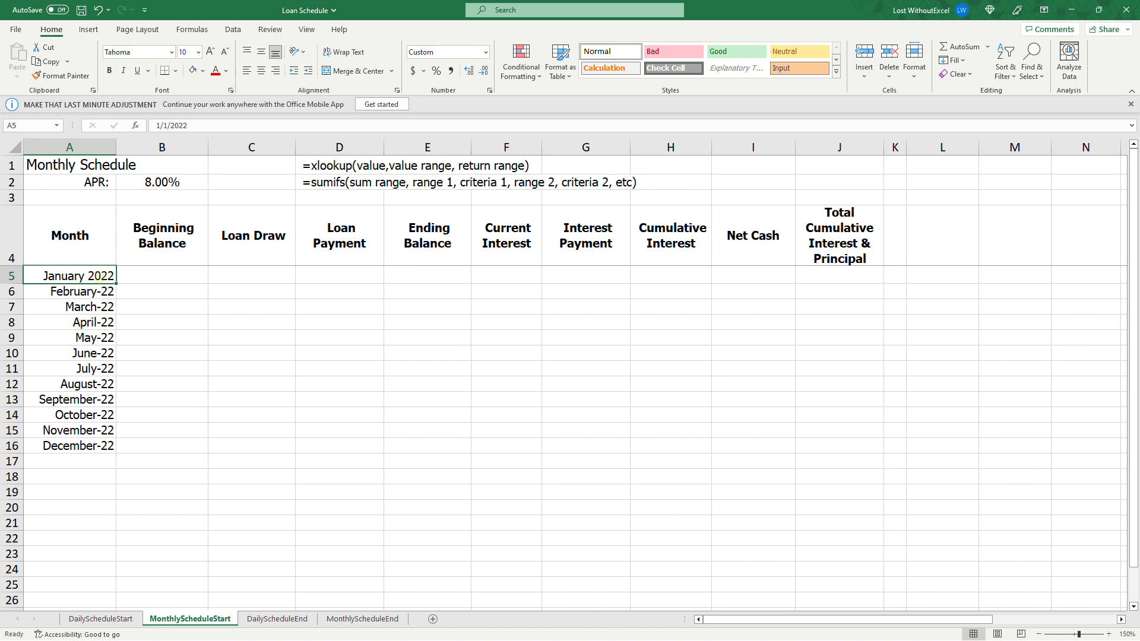
# Step: Copy the format of A5 onto the remaining months through December in A16
pyautogui.rightClick(98, 276)
pyautogui.click(245, 257)
pyautogui.moveTo(95, 276); pyautogui.dragTo(95, 446)
pyautogui.click(161, 353)
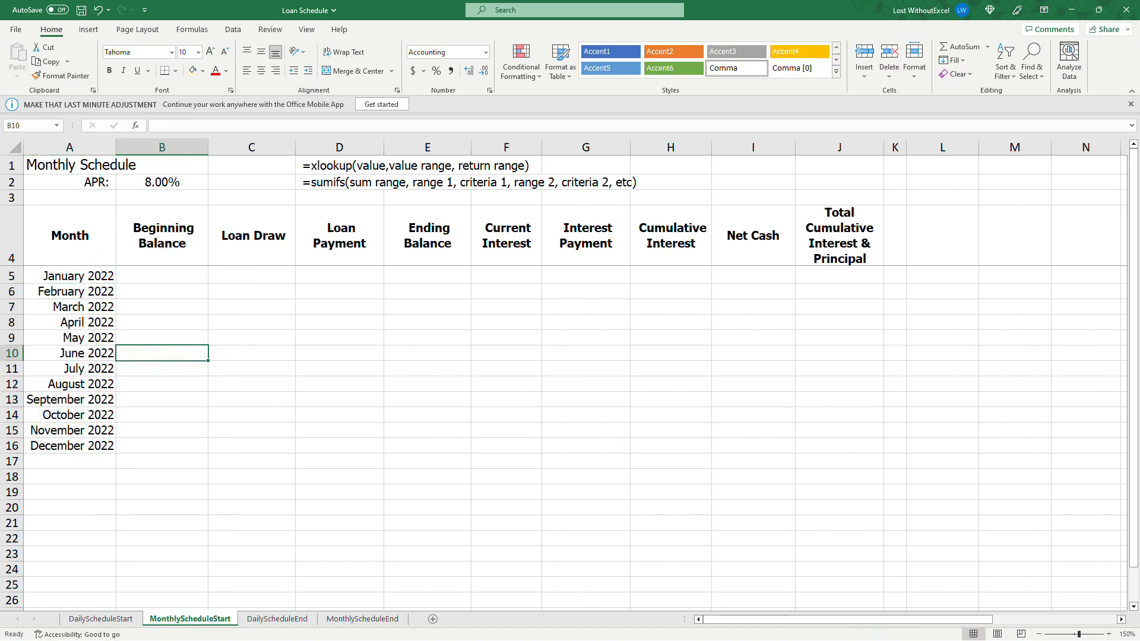
# Step: Replace the monthly APR in B2 with a reference to B2 on the DailyScheduleStart sheet
pyautogui.click(140, 275)
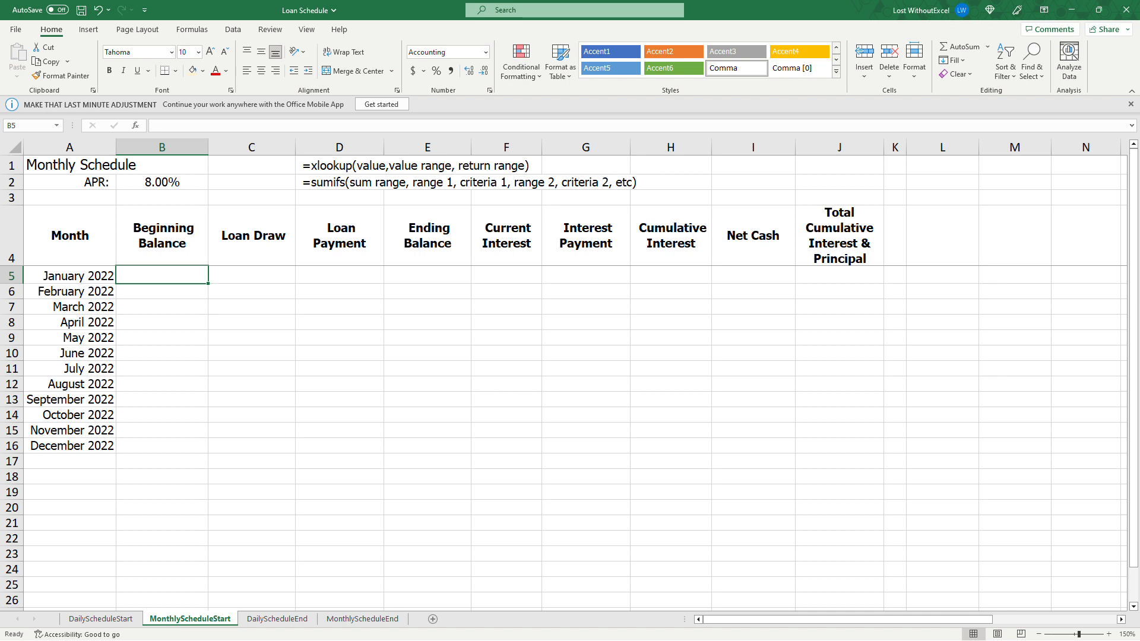
pyautogui.click(172, 180)
pyautogui.press('Delete')
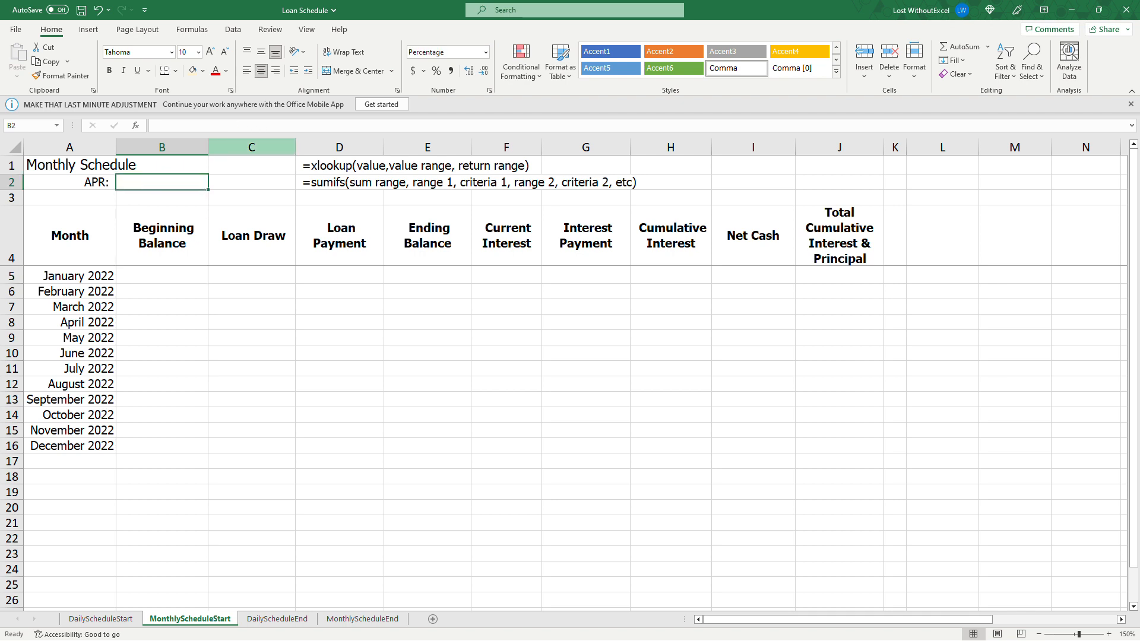
pyautogui.write('+')
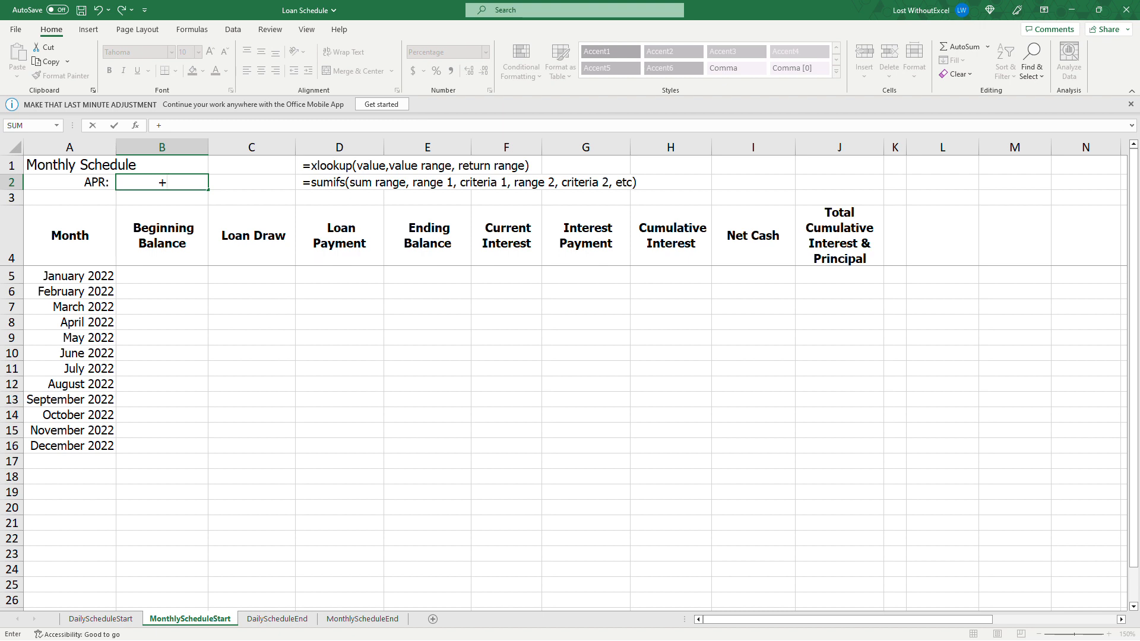
pyautogui.click(101, 619)
pyautogui.click(143, 183)
pyautogui.press('Return')
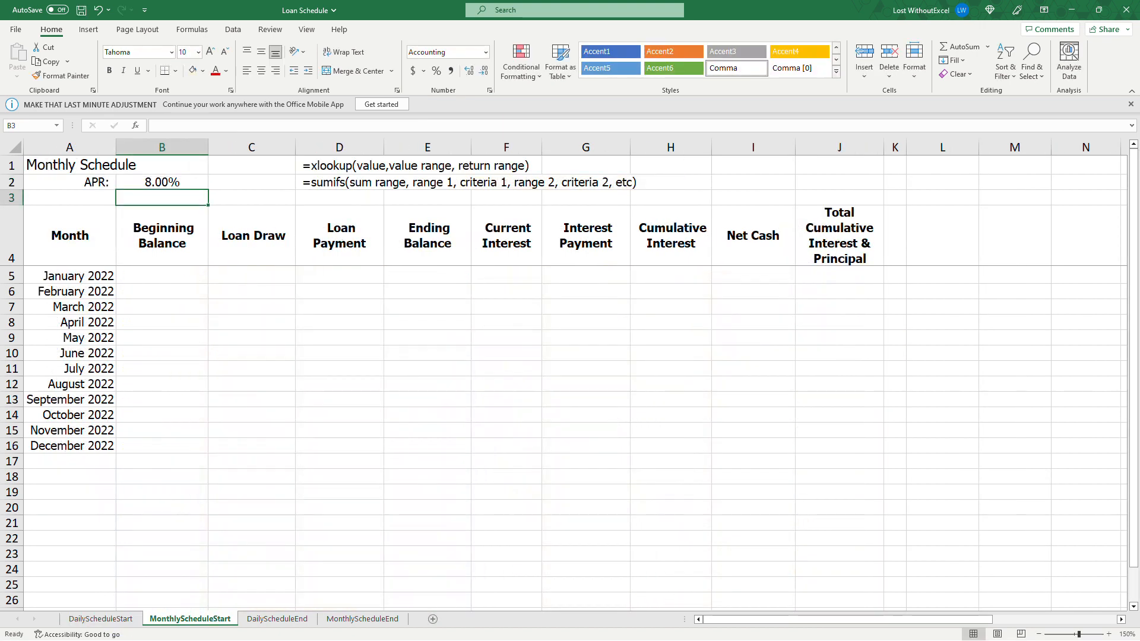
# Step: Review the blank monthly grid, the daily sheet's Loan Draw, Loan Payment, Interest Payment and Net Cash columns, and the XLOOKUP and SUMIFS syntax notes
pyautogui.moveTo(160, 276); pyautogui.dragTo(803, 443)
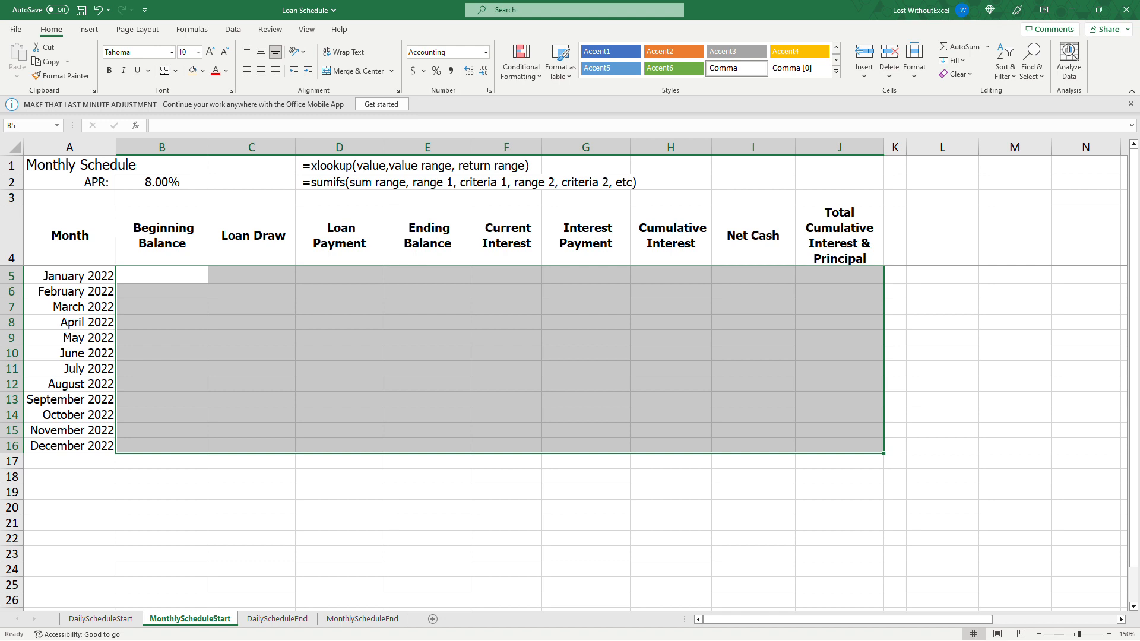
pyautogui.click(122, 619)
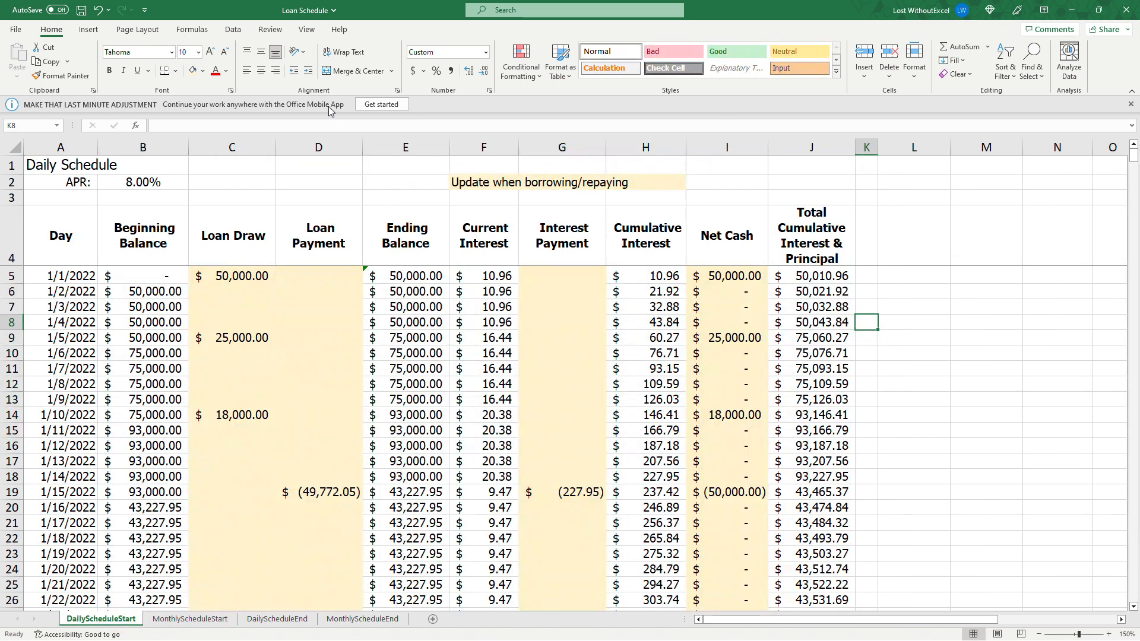
pyautogui.moveTo(232, 147); pyautogui.dragTo(320, 148)
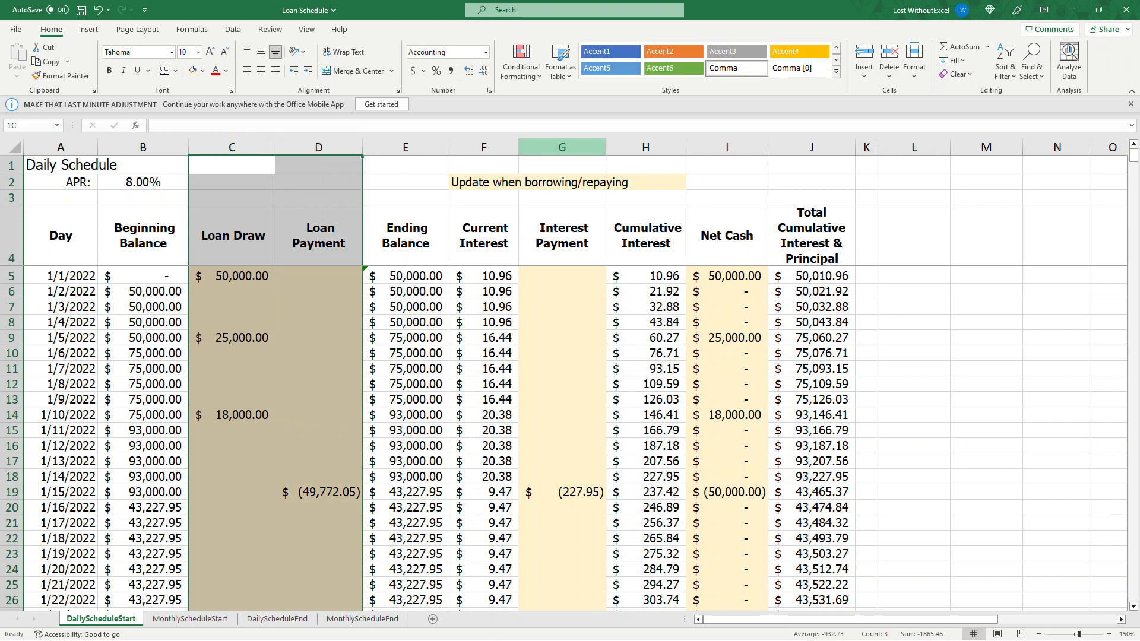
pyautogui.click(561, 148)
pyautogui.click(727, 147)
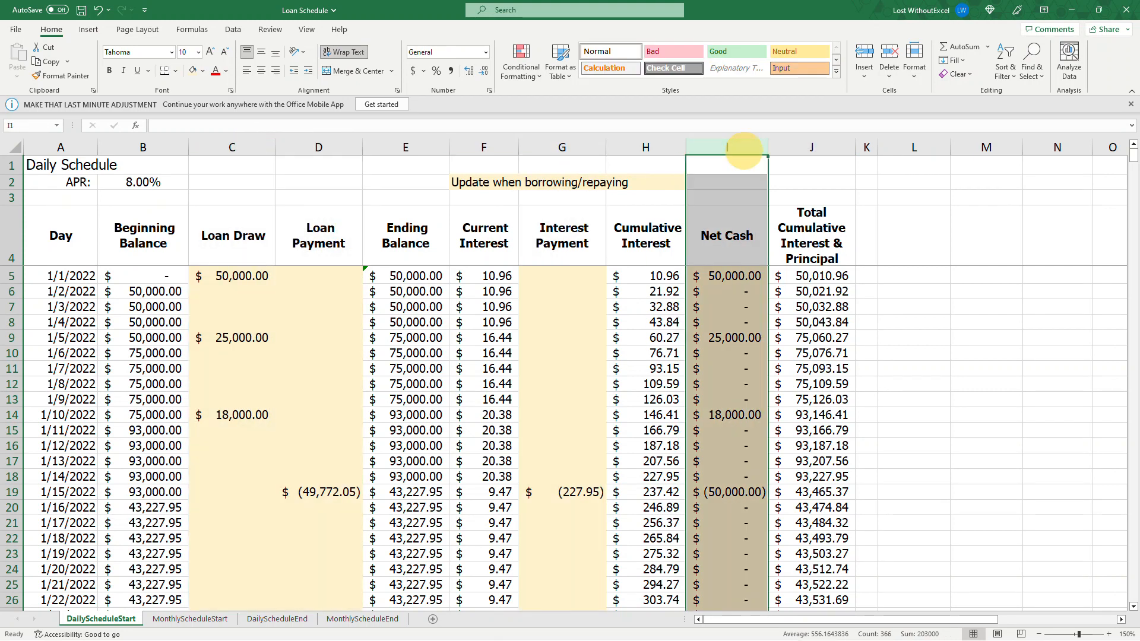
pyautogui.click(207, 620)
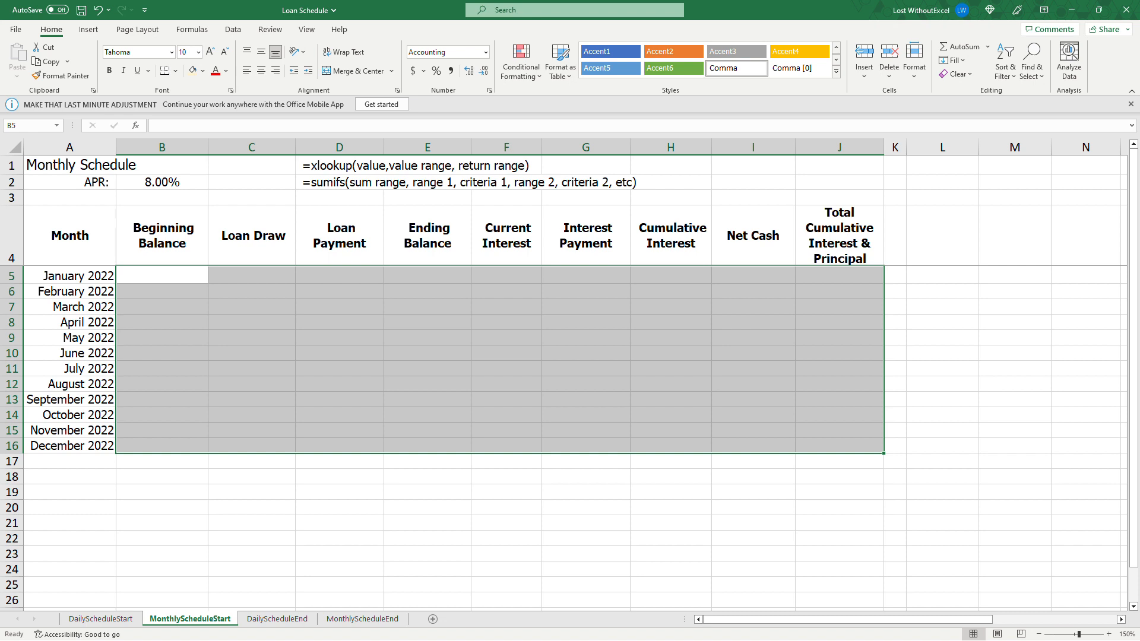
pyautogui.click(190, 274)
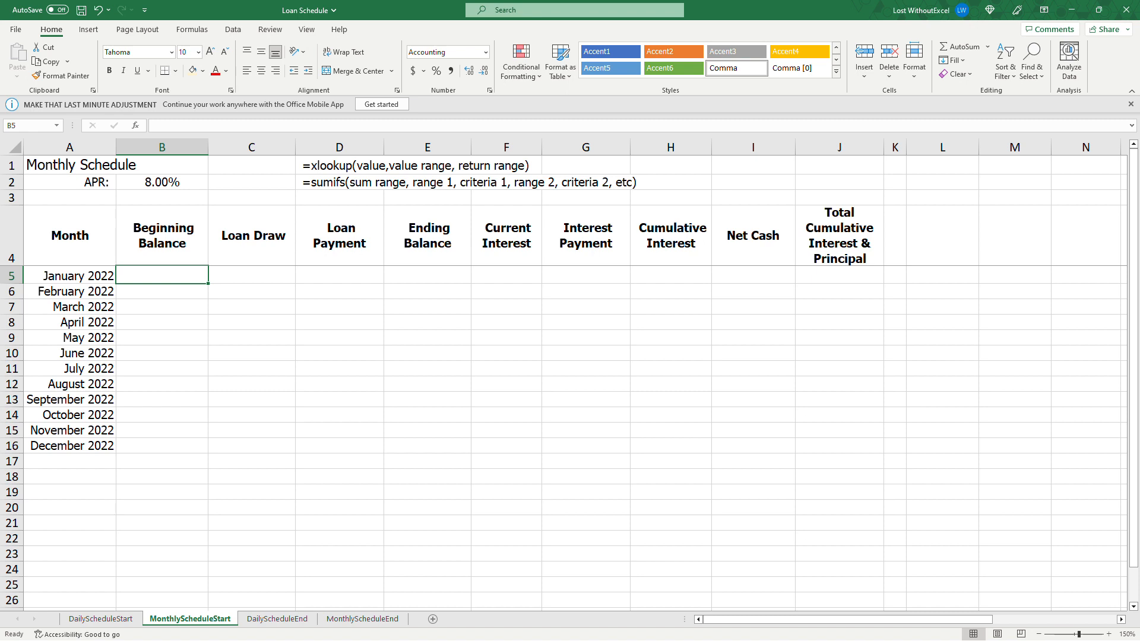
pyautogui.click(329, 166)
pyautogui.click(330, 182)
pyautogui.click(343, 292)
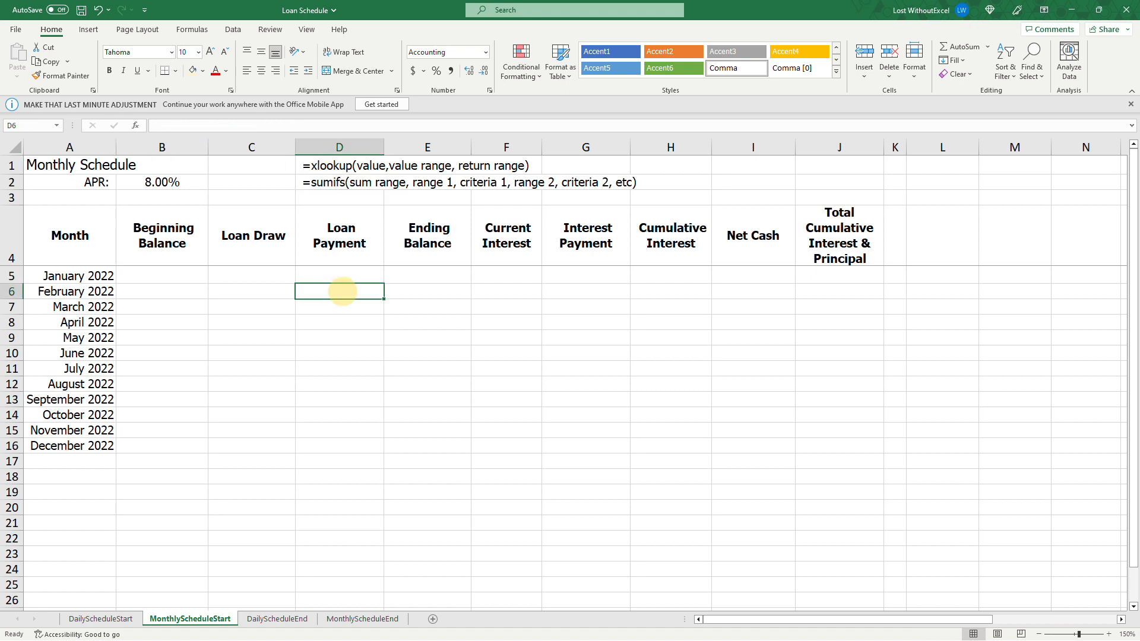
# Step: Start a formula in January's Beginning Balance cell, B5
pyautogui.click(159, 275)
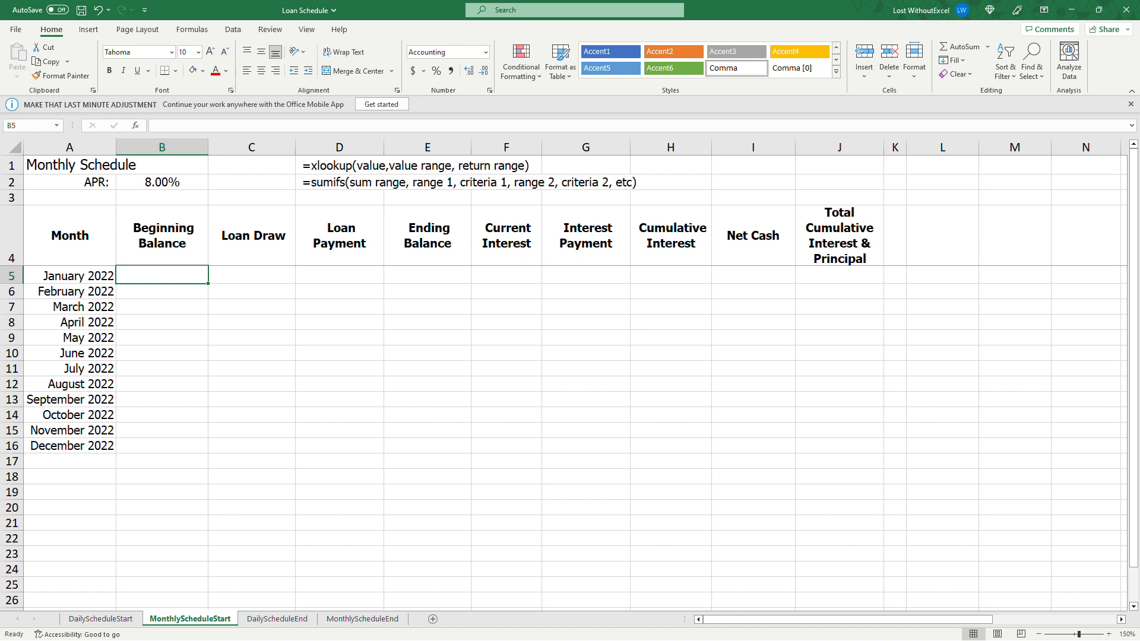
pyautogui.write('=')
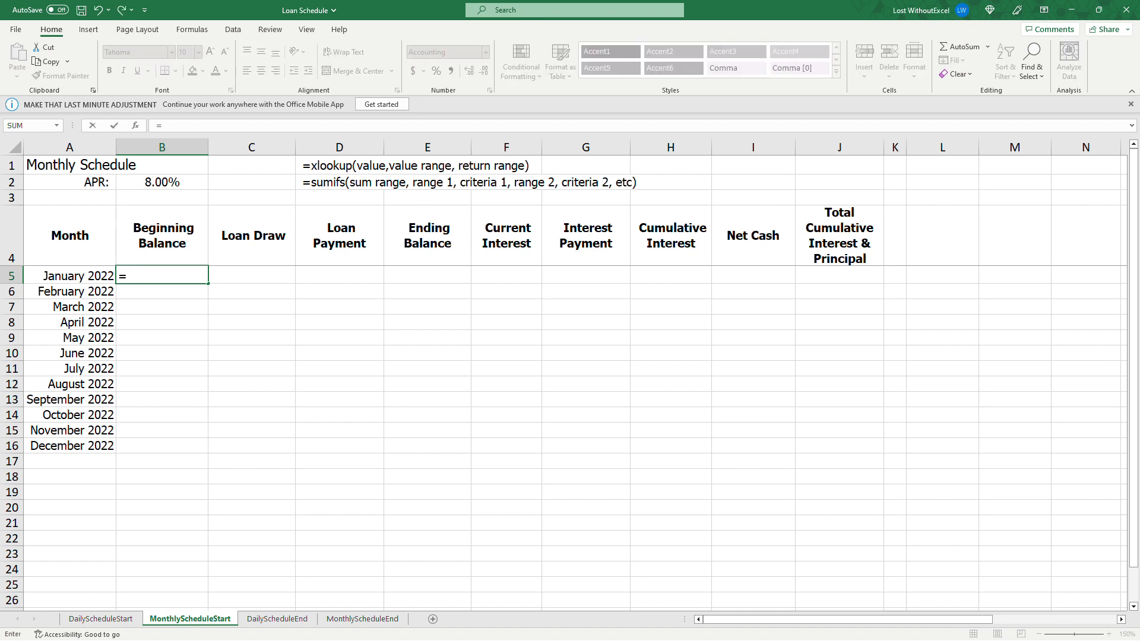
pyautogui.write('sumifs(')
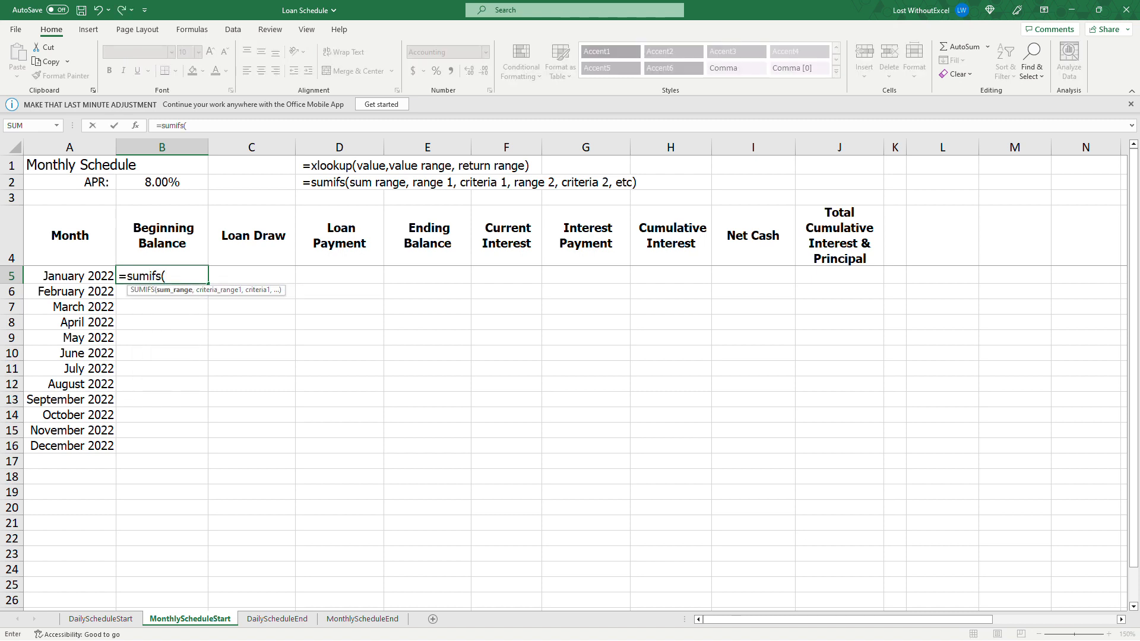
pyautogui.press('BackSpace')
pyautogui.press('BackSpace')
pyautogui.press('BackSpace')
pyautogui.press('BackSpace')
pyautogui.press('BackSpace')
pyautogui.press('BackSpace')
pyautogui.press('BackSpace')
# Step: Complete January's Beginning Balance in B5 as an XLOOKUP of A5 in DailyScheduleStart column A, returning DailyScheduleStart column B
pyautogui.write('xlookup(')
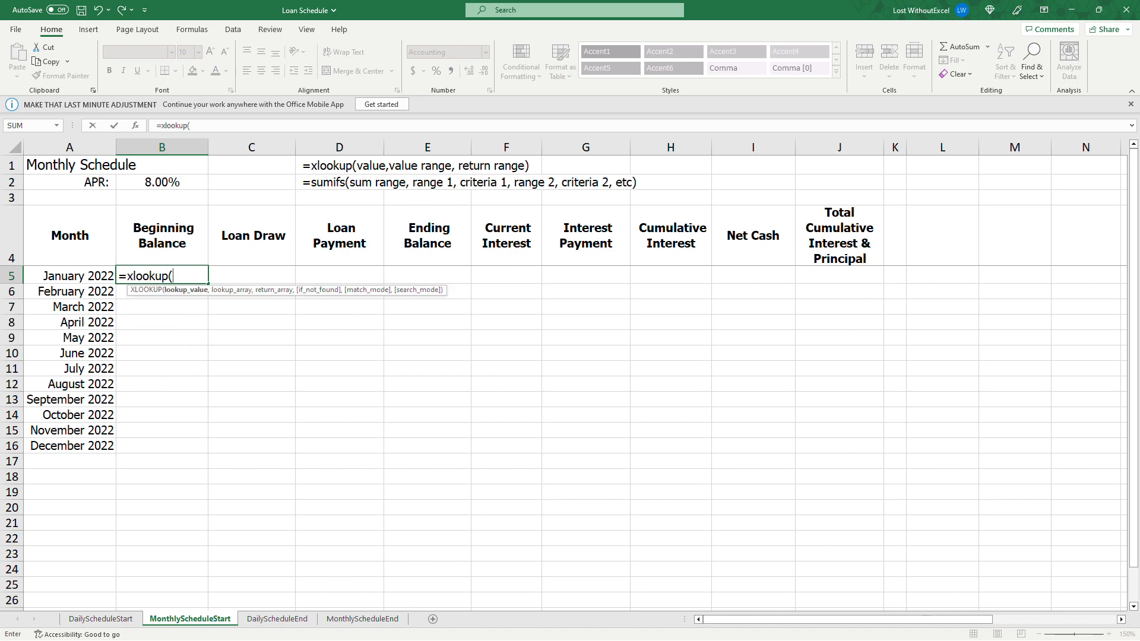
pyautogui.click(66, 275)
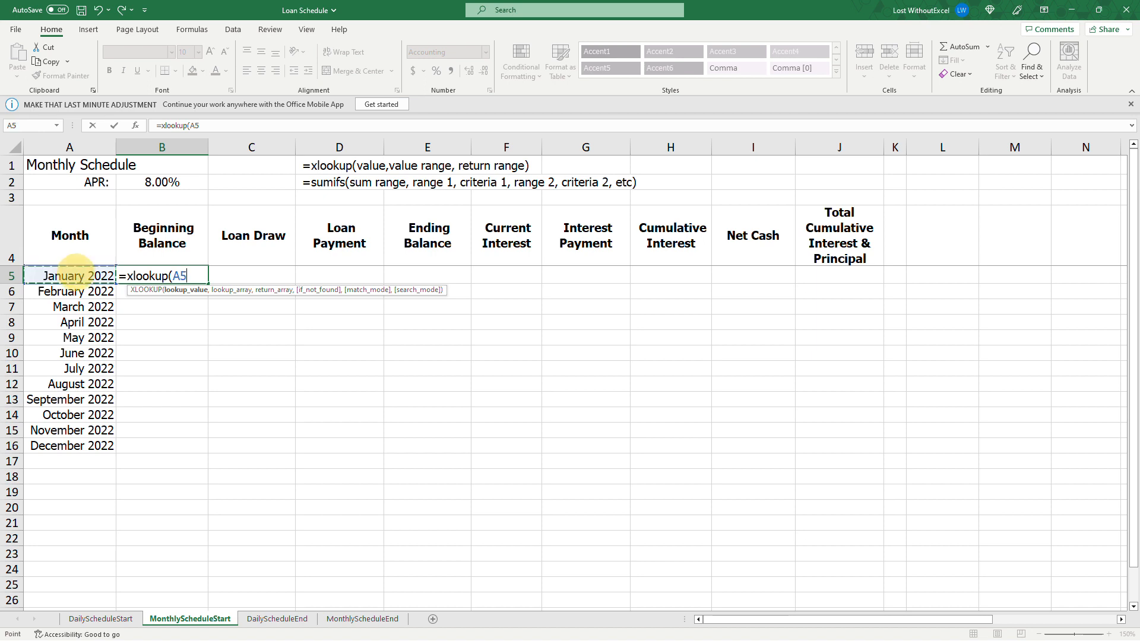
pyautogui.write(',')
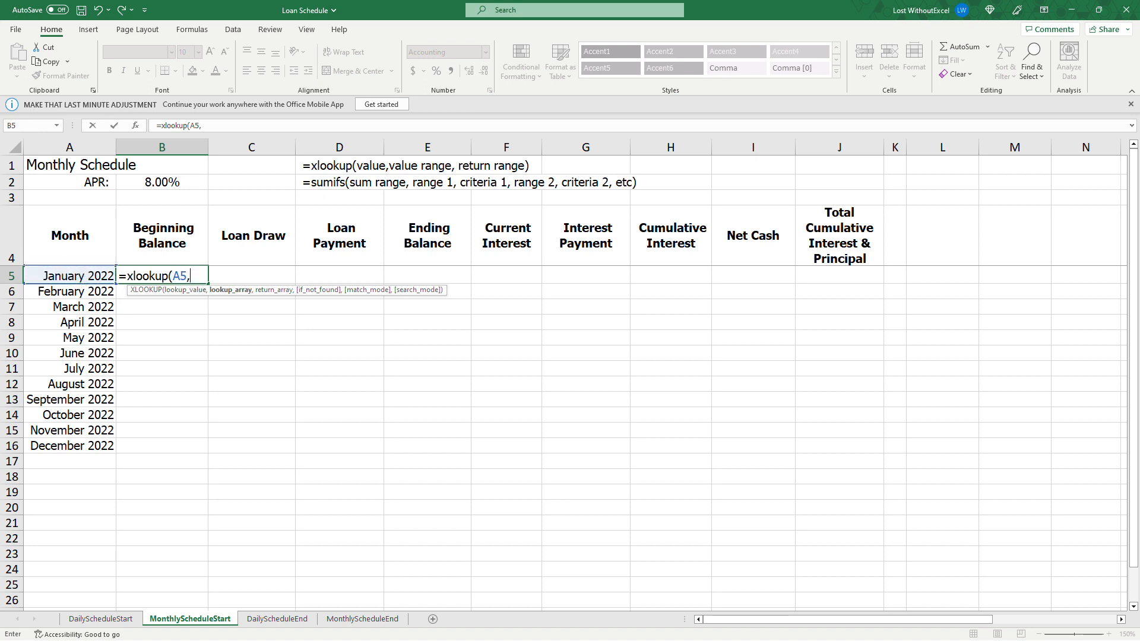
pyautogui.click(100, 619)
pyautogui.click(61, 148)
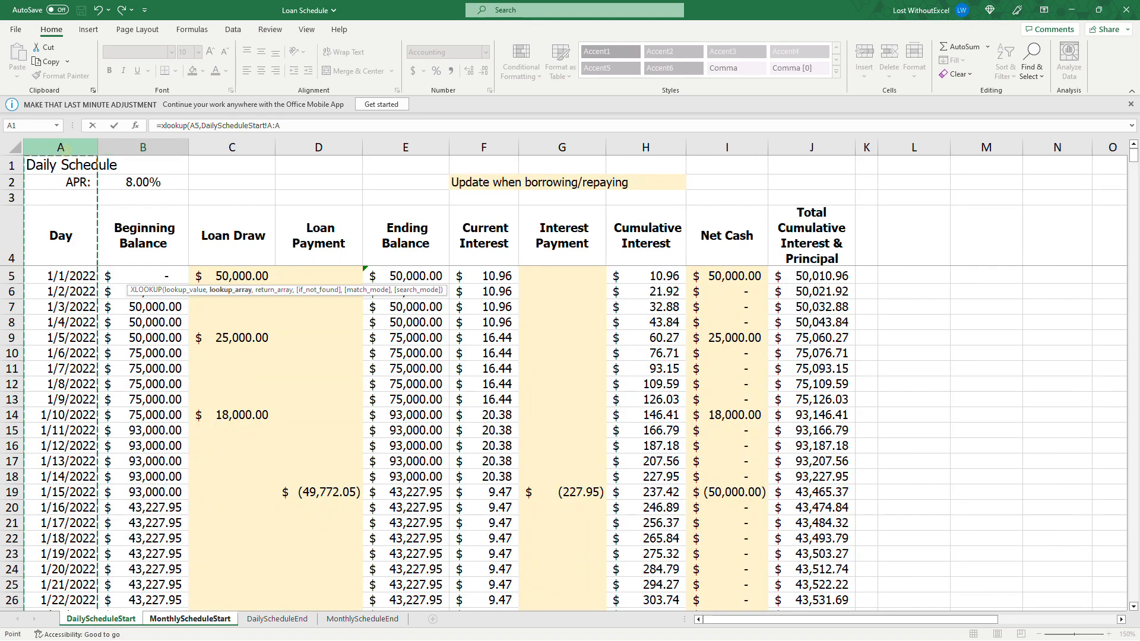
pyautogui.write(',')
pyautogui.click(143, 147)
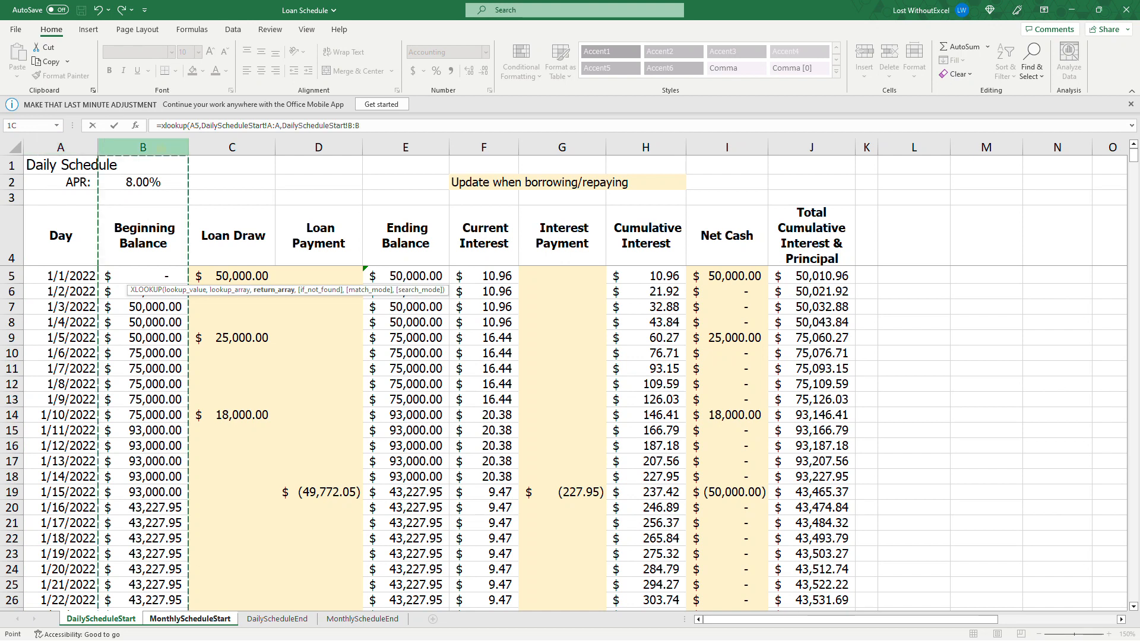
pyautogui.write(')')
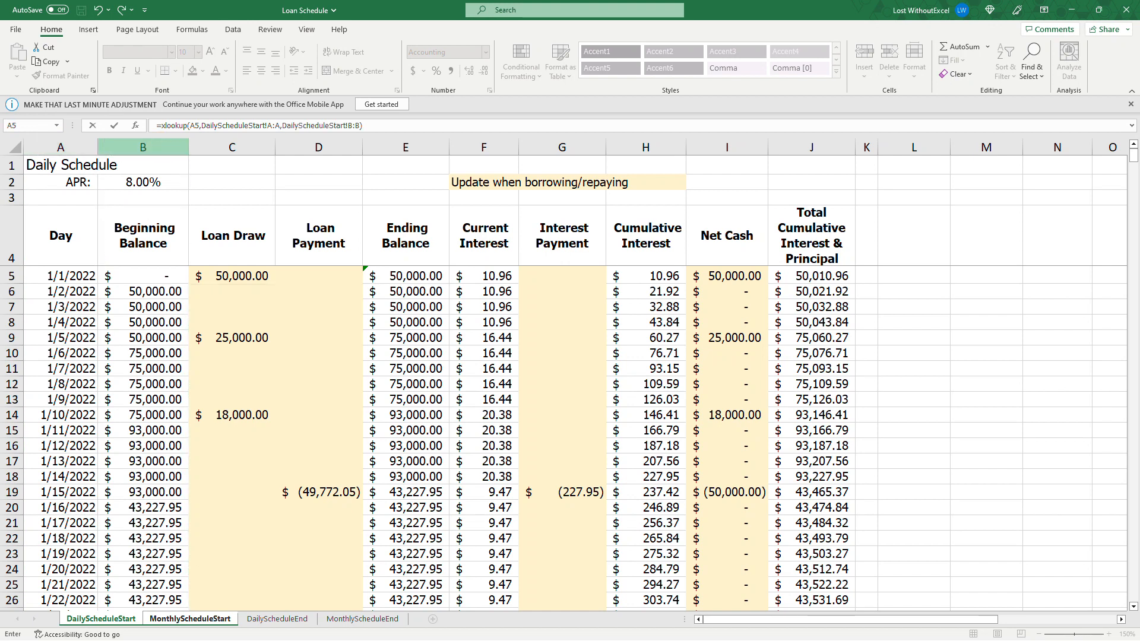
pyautogui.press('Return')
# Step: Compare the January dates on both sheets and fill the Beginning Balance lookup from B5 through December in B16
pyautogui.click(187, 275)
pyautogui.click(77, 275)
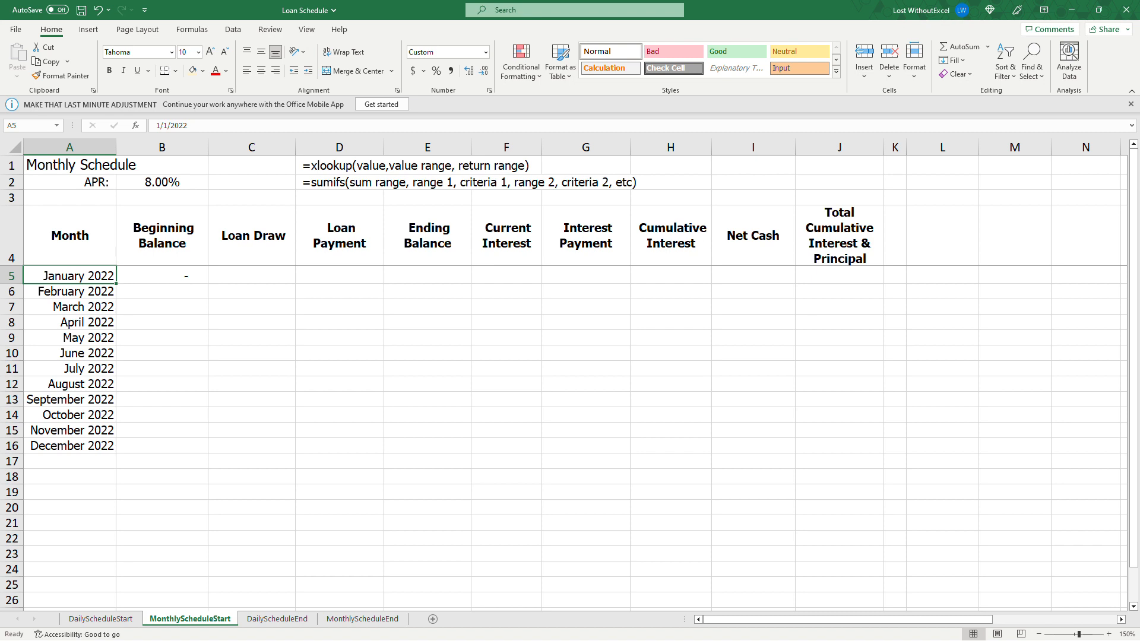
pyautogui.click(158, 273)
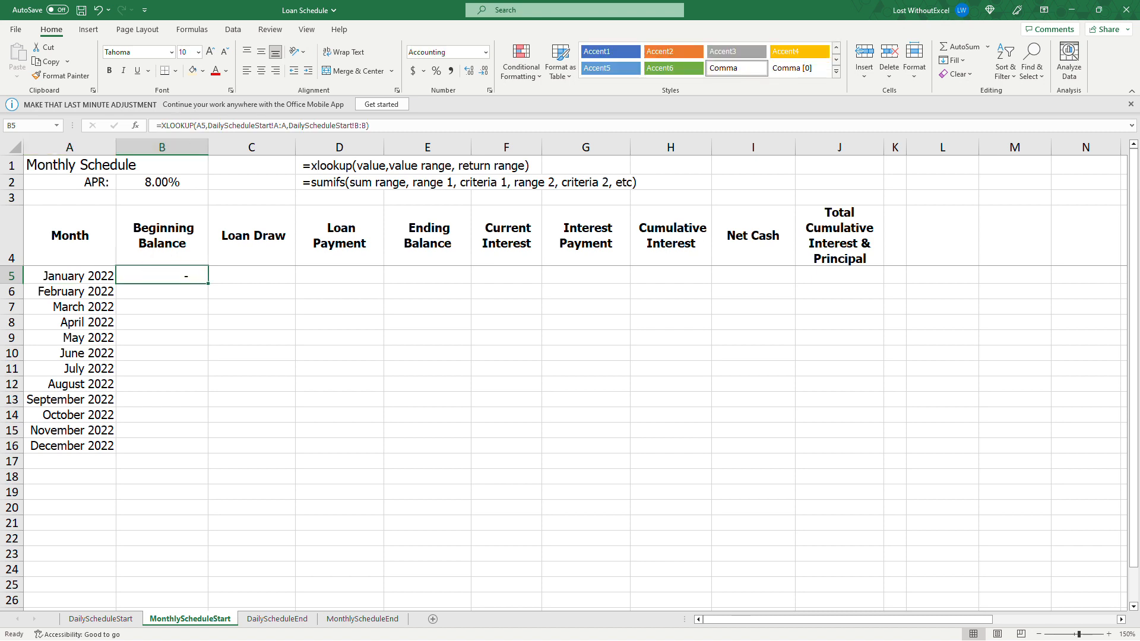
pyautogui.click(100, 619)
pyautogui.click(60, 276)
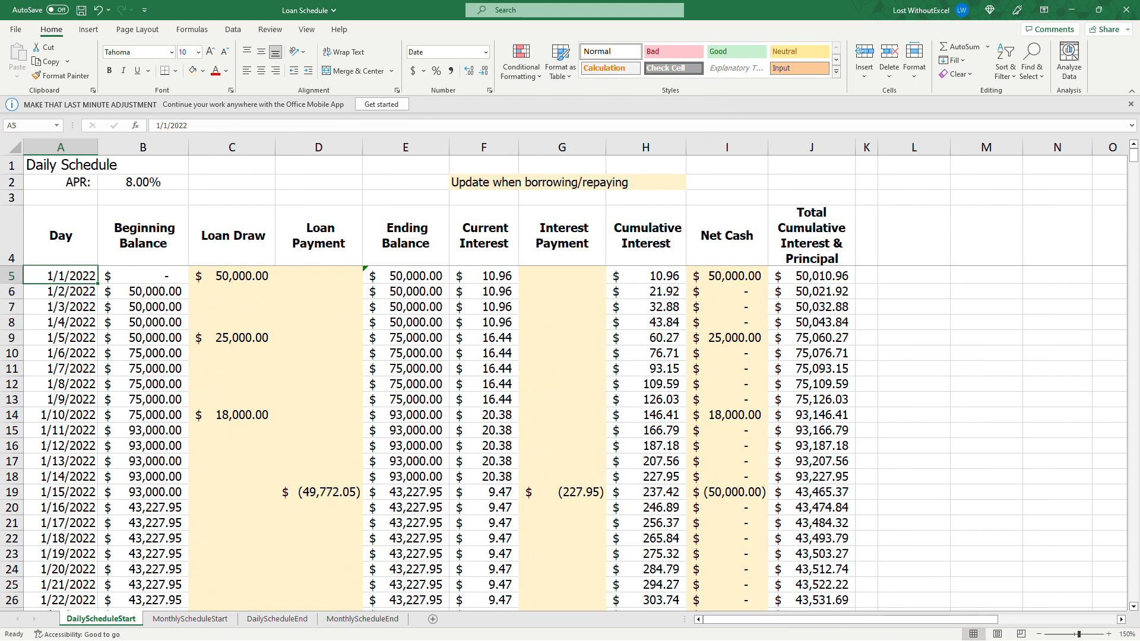
pyautogui.click(190, 620)
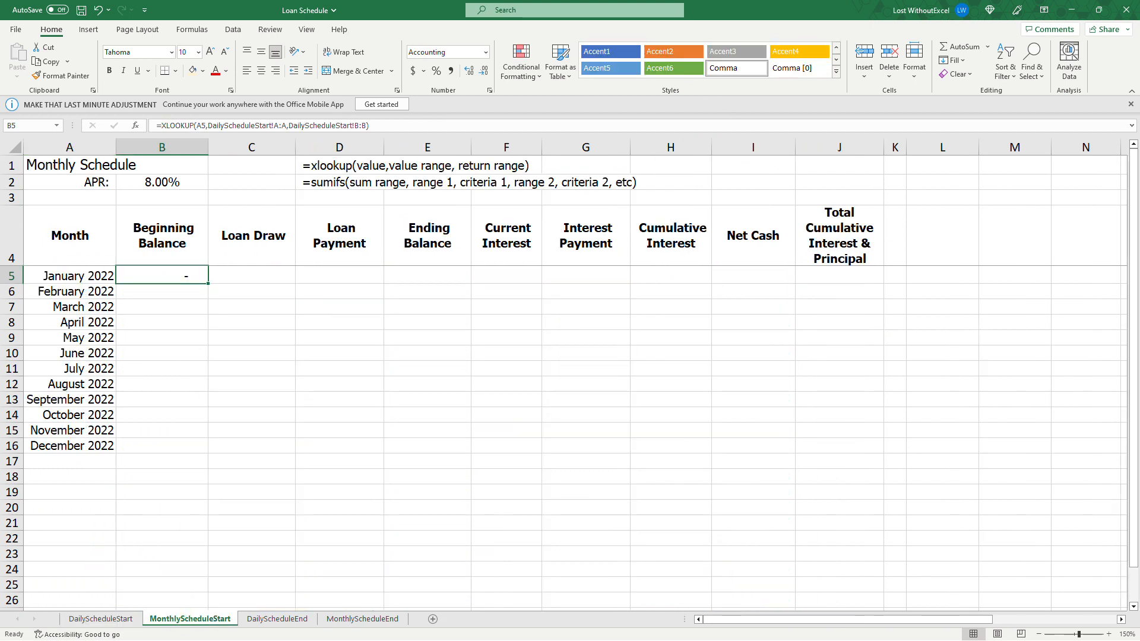
pyautogui.moveTo(208, 283); pyautogui.dragTo(193, 454)
pyautogui.click(180, 292)
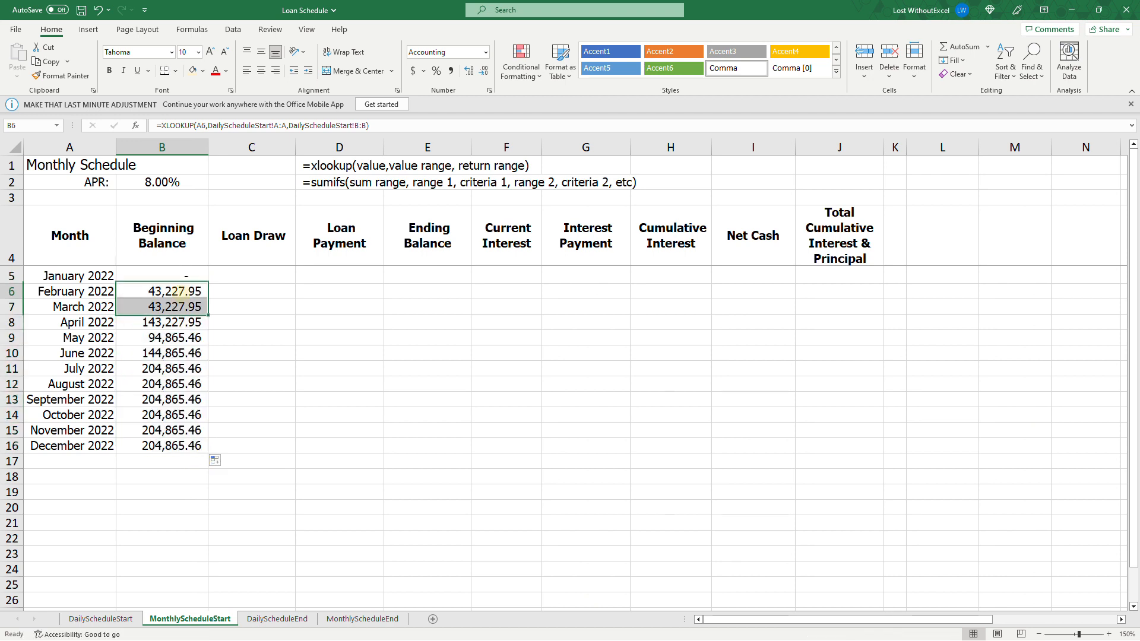
pyautogui.click(101, 619)
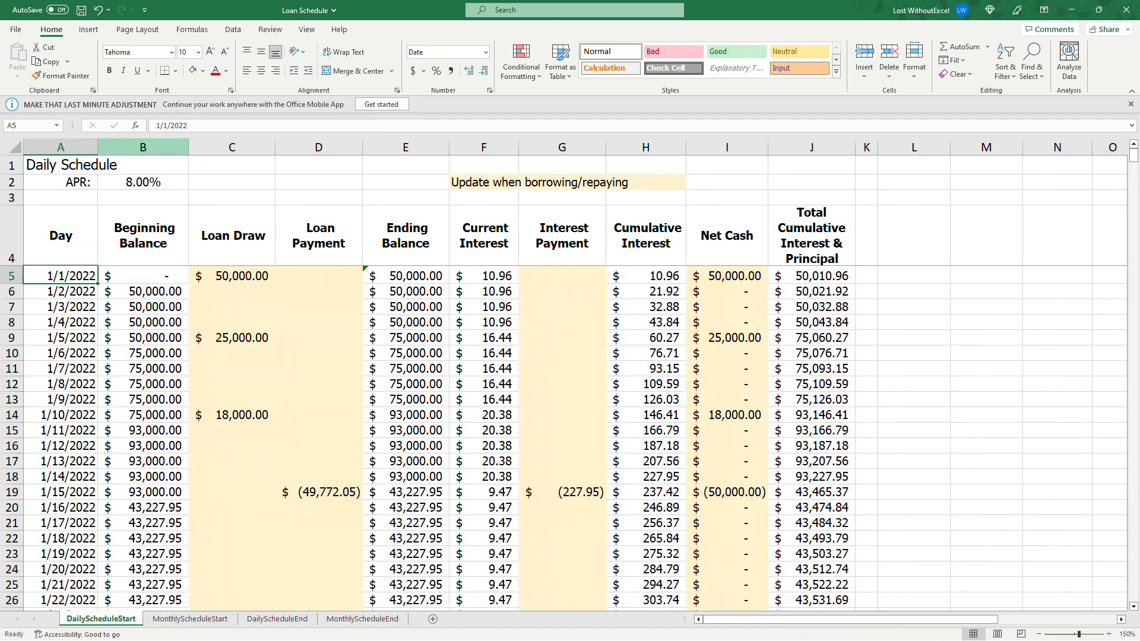
pyautogui.click(143, 148)
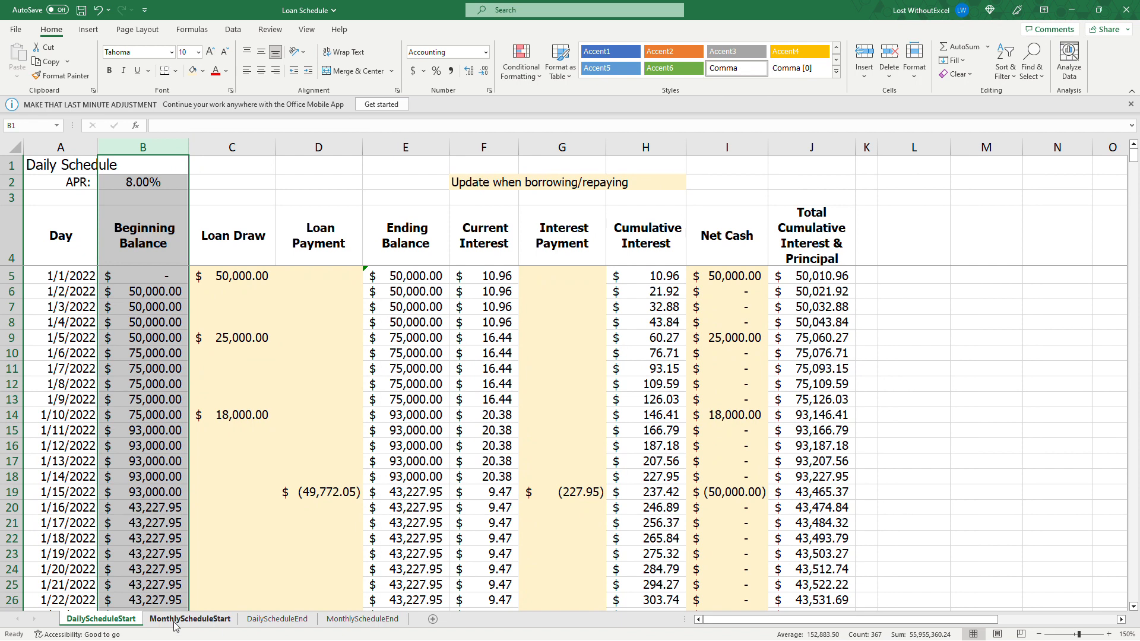
pyautogui.click(199, 621)
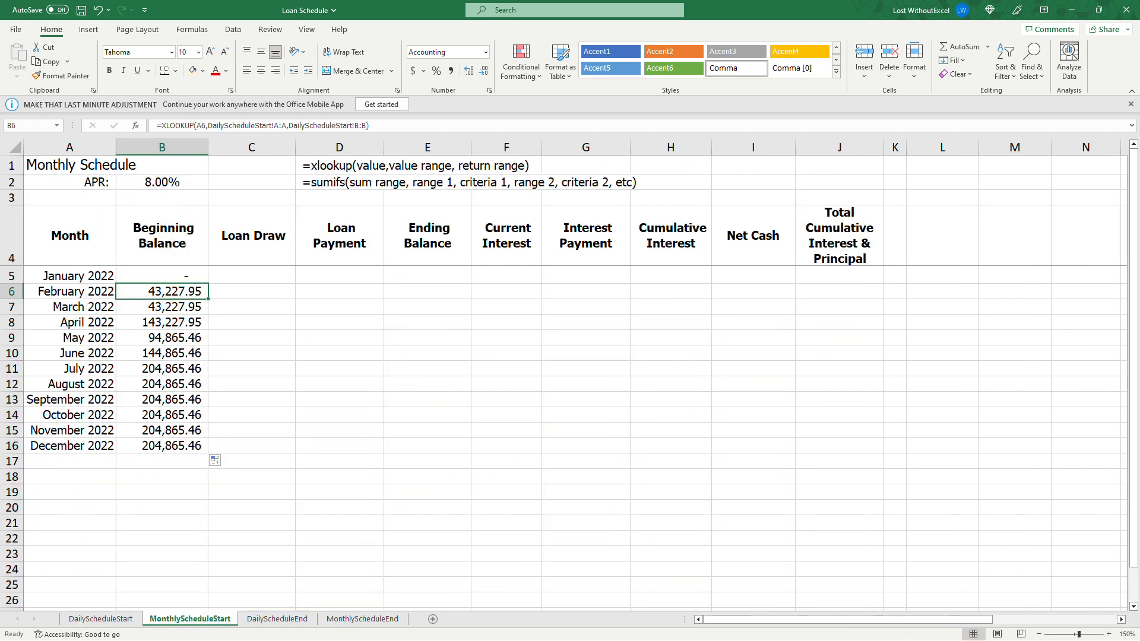
# Step: Begin a SUMIFS formula in January's Loan Draw cell C5 with sum range DailyScheduleStart!C:C and criteria range DailyScheduleStart!A:A
pyautogui.click(247, 276)
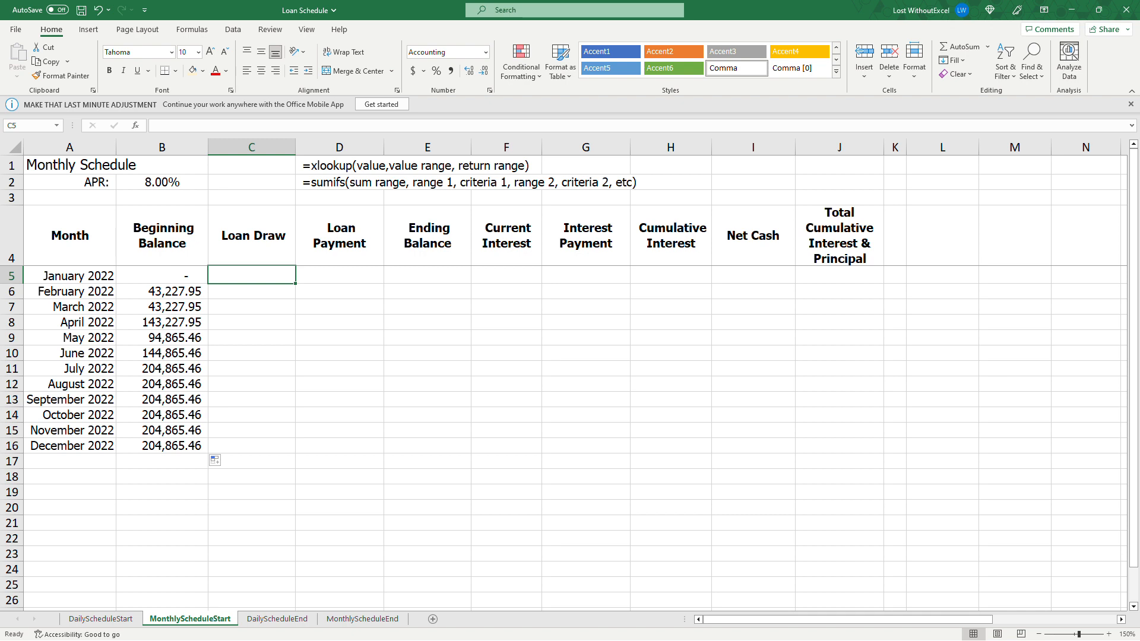
pyautogui.write('=sumifs(')
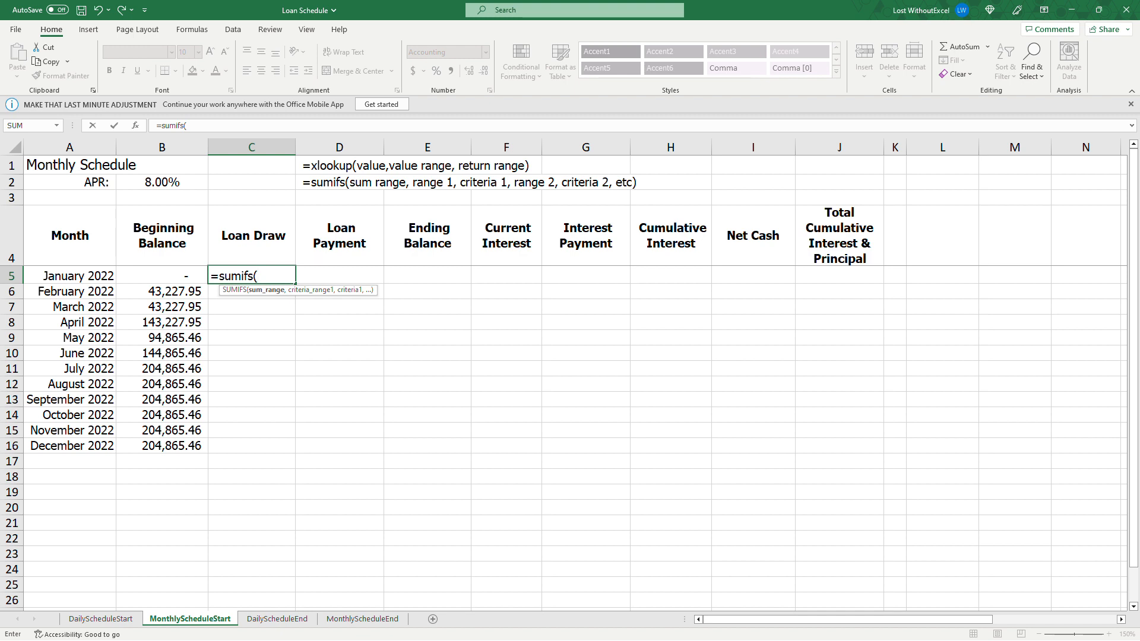
pyautogui.click(113, 618)
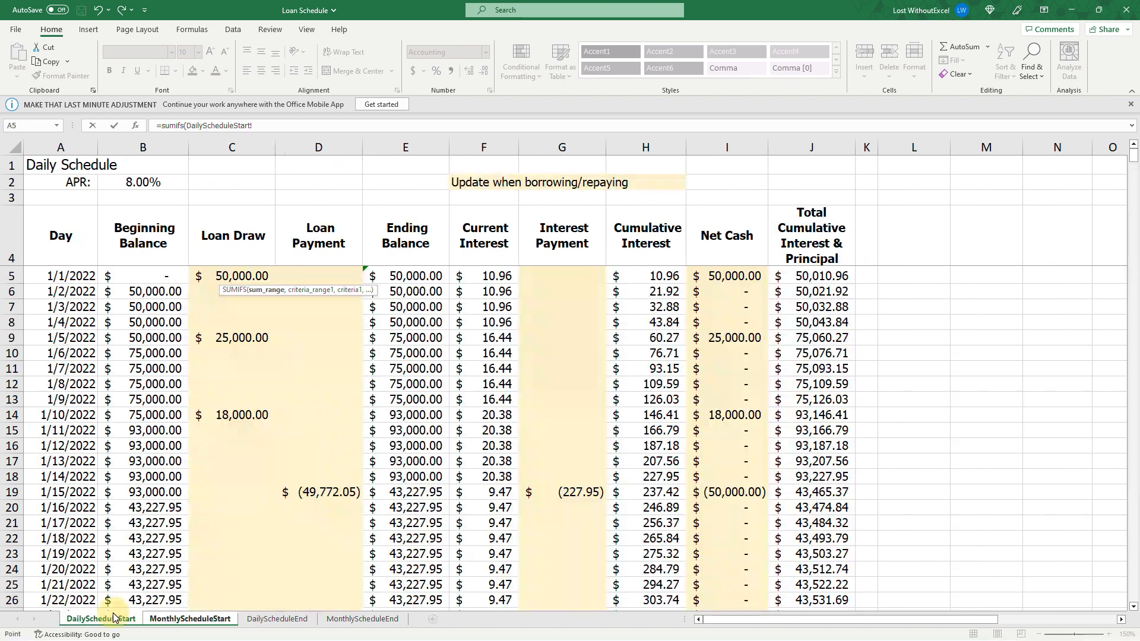
pyautogui.click(231, 148)
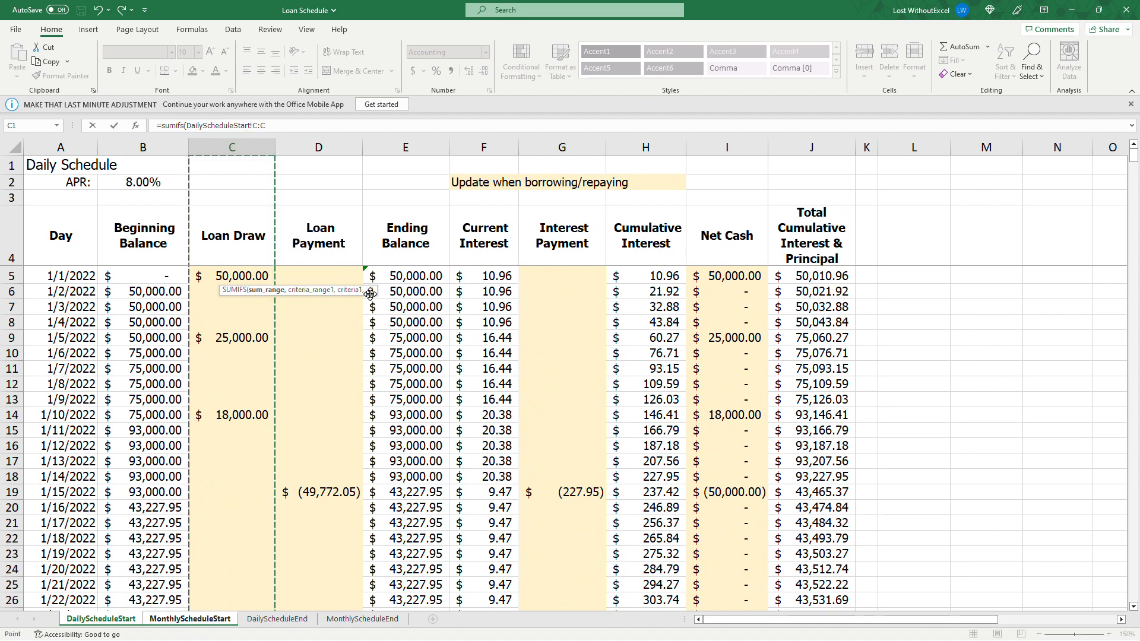
pyautogui.write(',')
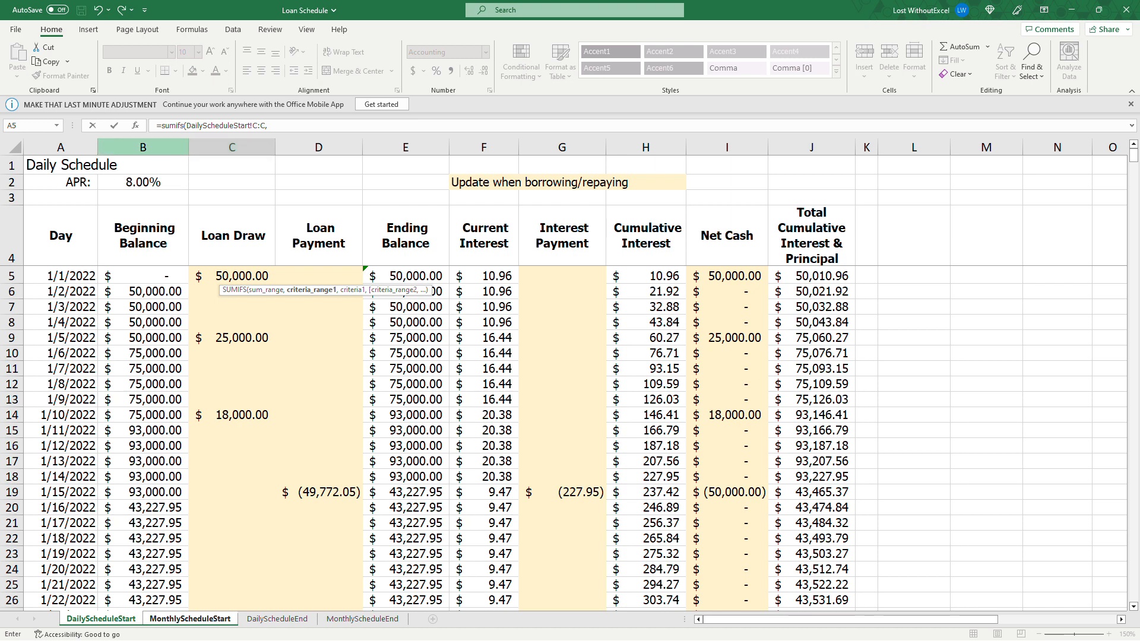
pyautogui.click(60, 147)
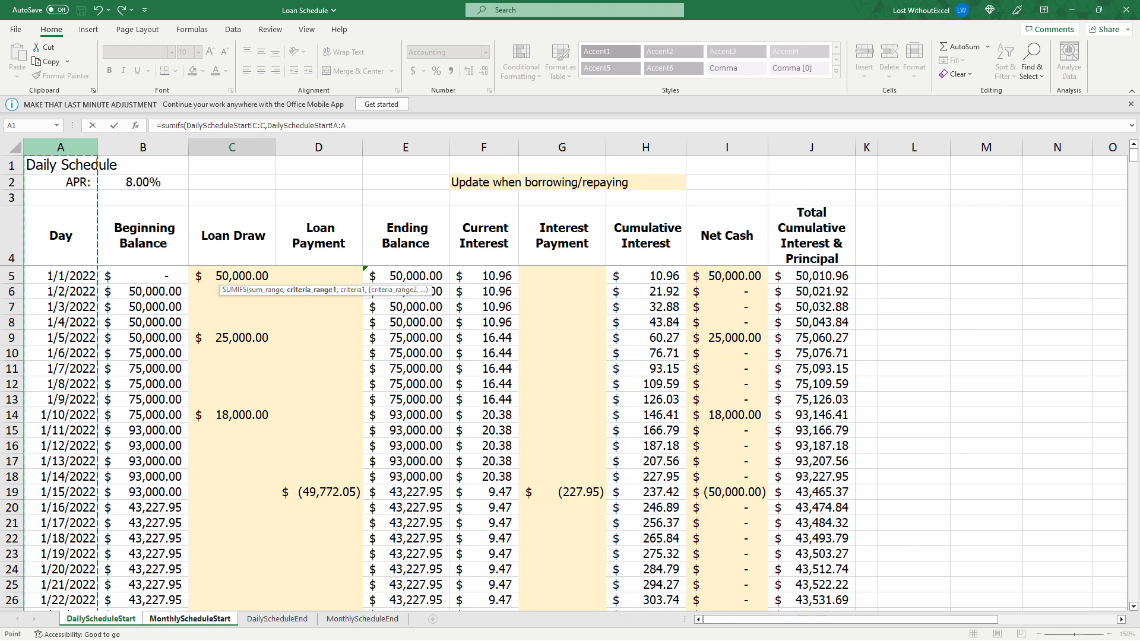
pyautogui.write(',')
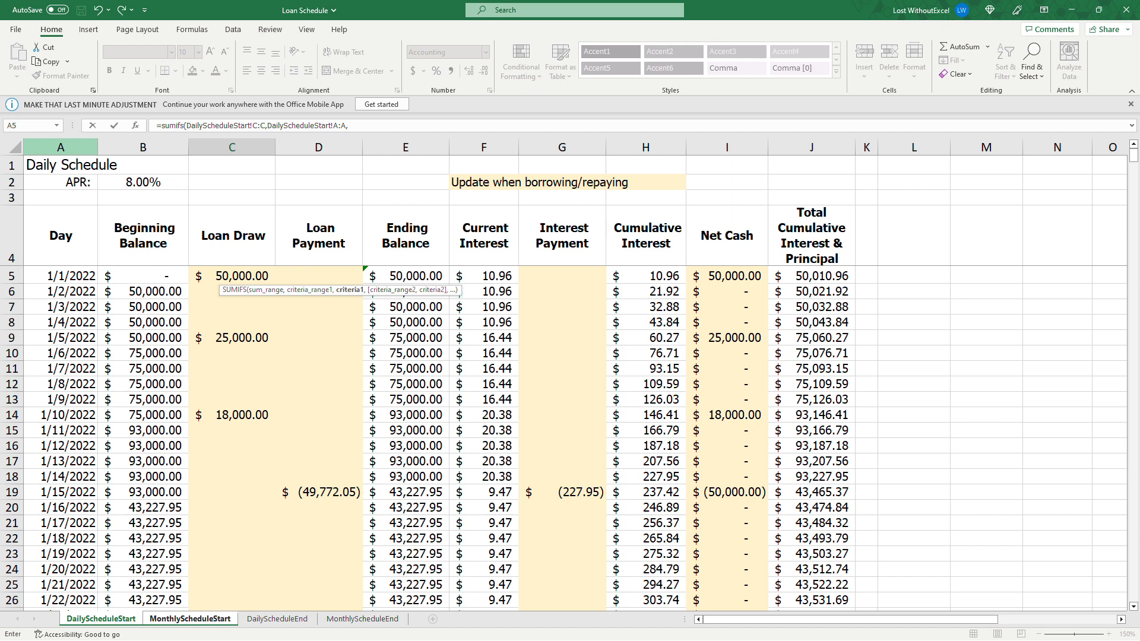
# Step: Add ">=",a5 to the SUMIFS formula as the start-date condition
pyautogui.write('".+')
pyautogui.press('BackSpace')
pyautogui.press('BackSpace')
pyautogui.press('Num_Lock')
pyautogui.press('Num_Lock')
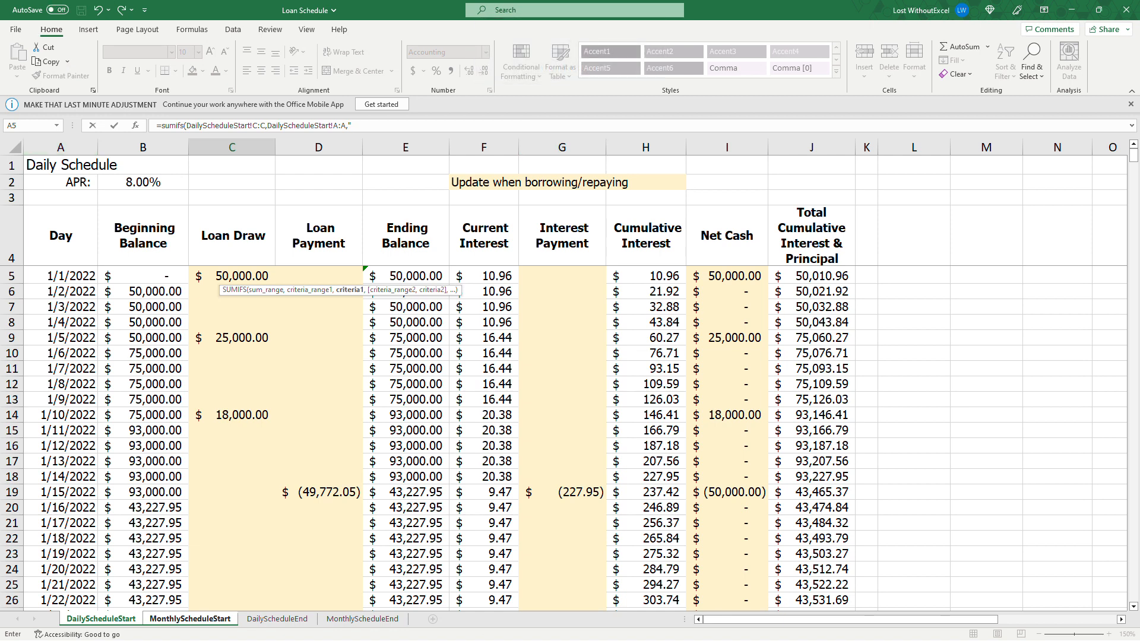
pyautogui.click(352, 125)
pyautogui.write('=')
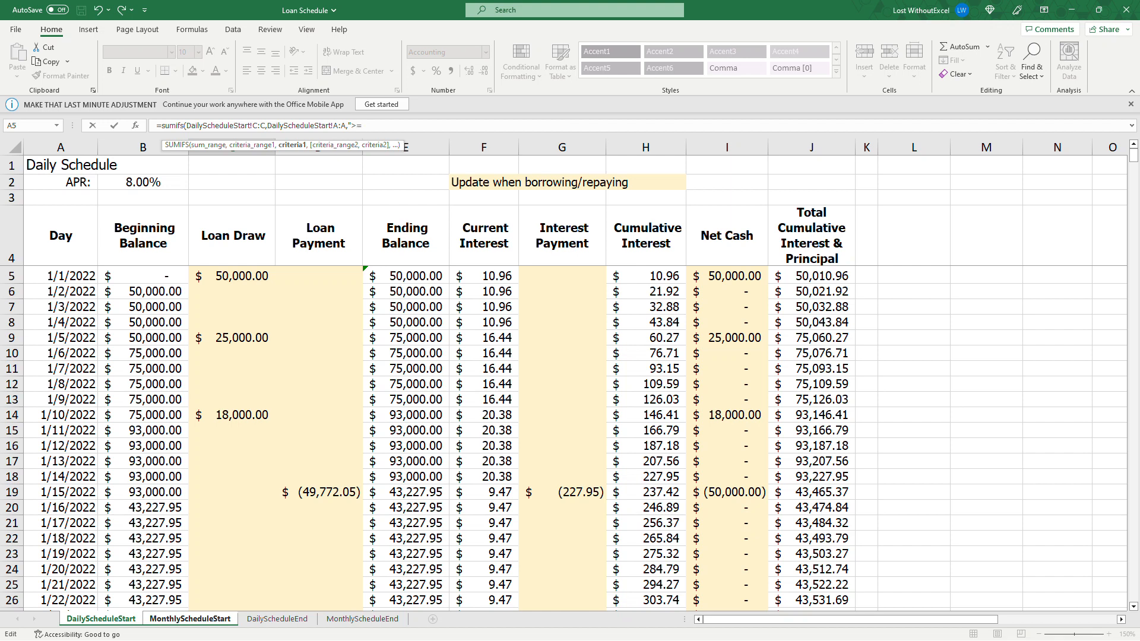
pyautogui.write('",a5')
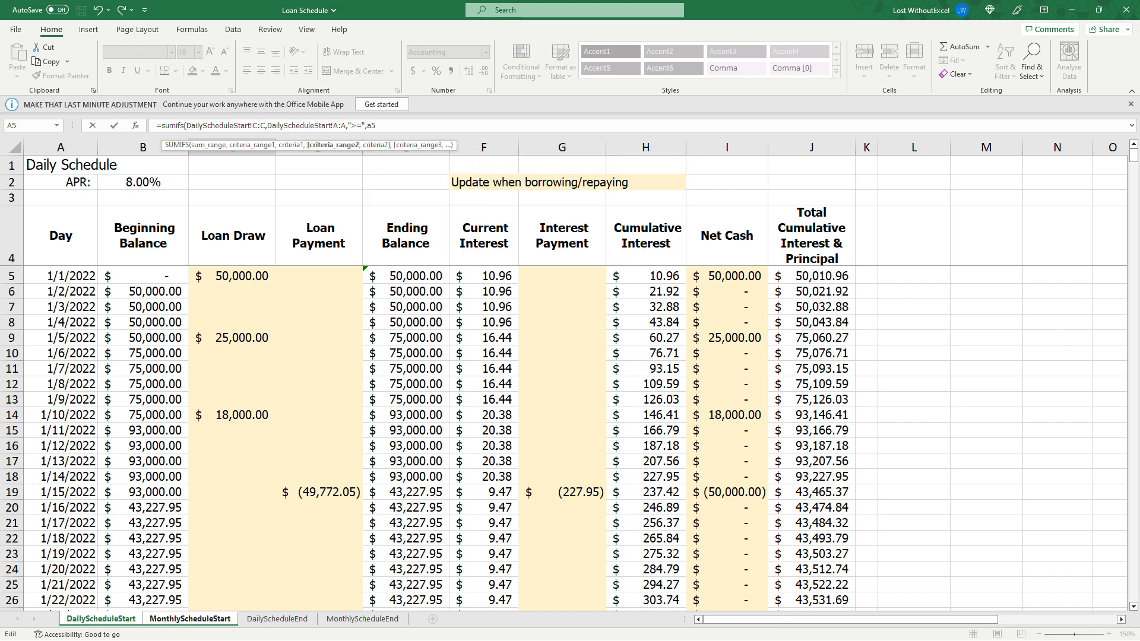
# Step: Correct the start-date criterion in the C5 SUMIFS formula to ">="a5, without a comma between the operator and the cell reference
pyautogui.click(189, 618)
pyautogui.press('Return')
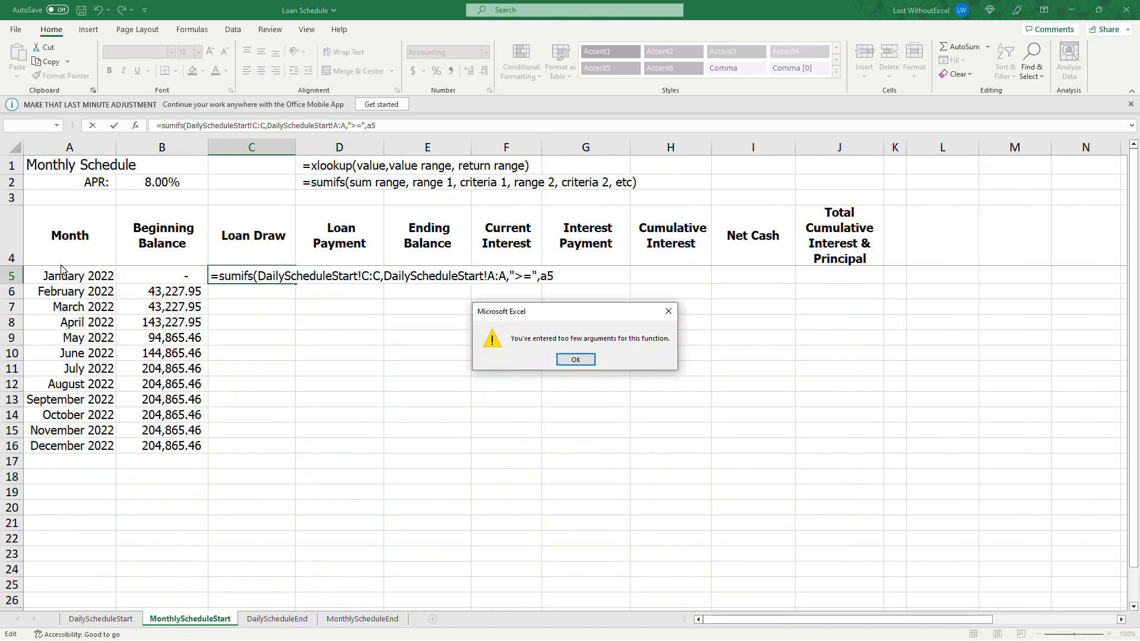
pyautogui.click(576, 359)
pyautogui.click(416, 125)
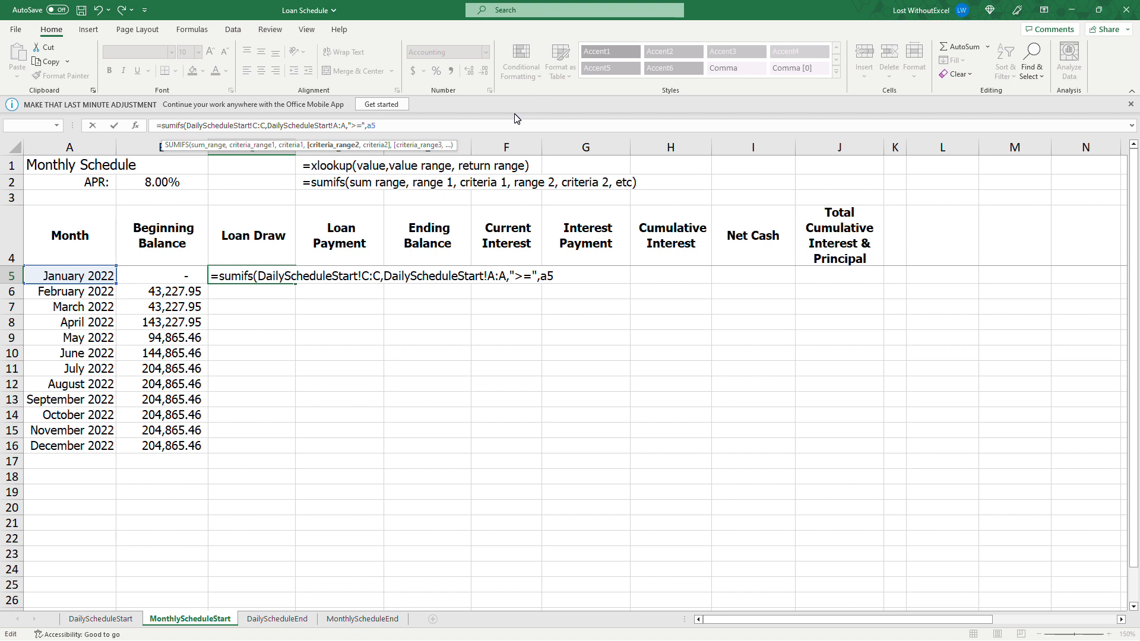
pyautogui.write(',')
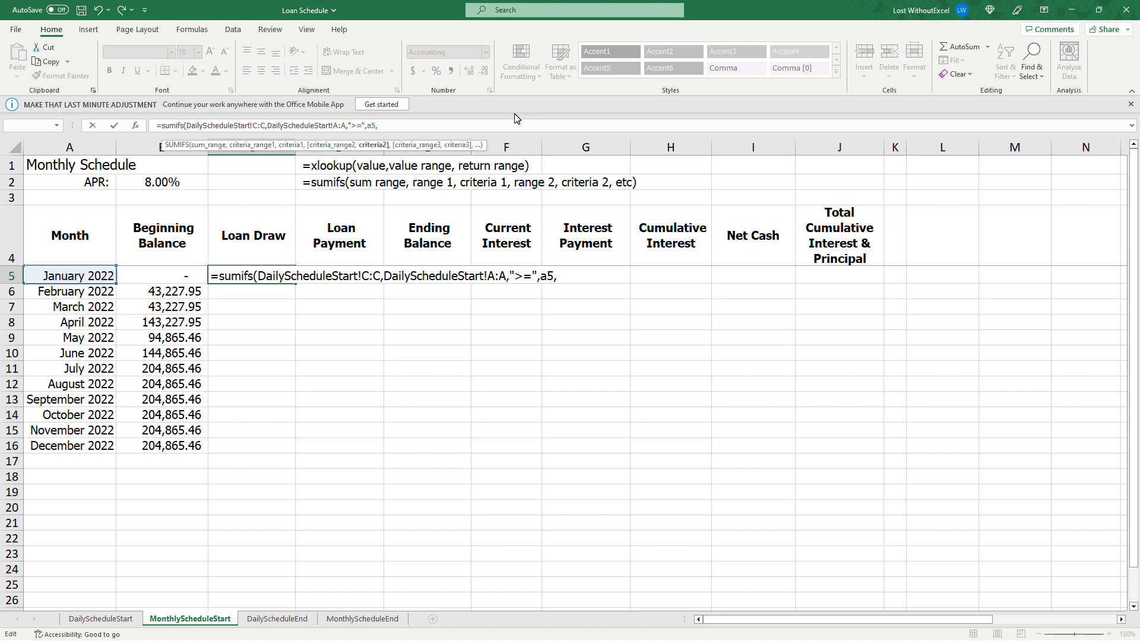
pyautogui.press('BackSpace')
pyautogui.press('BackSpace')
pyautogui.press('BackSpace')
pyautogui.press('BackSpace')
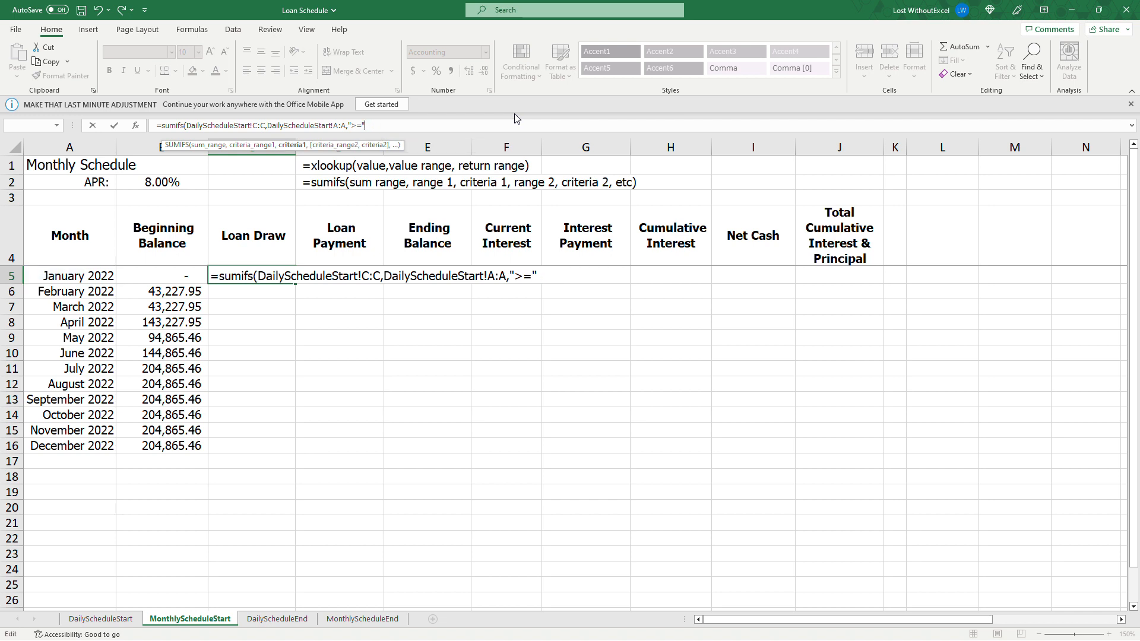
pyautogui.write('a')
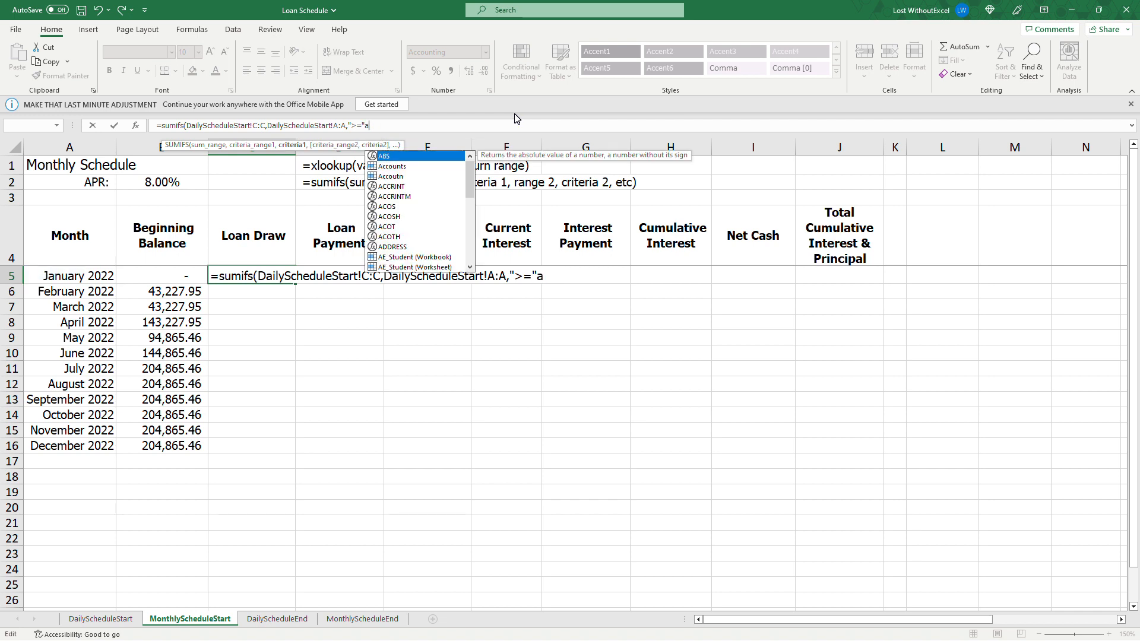
pyautogui.write('5')
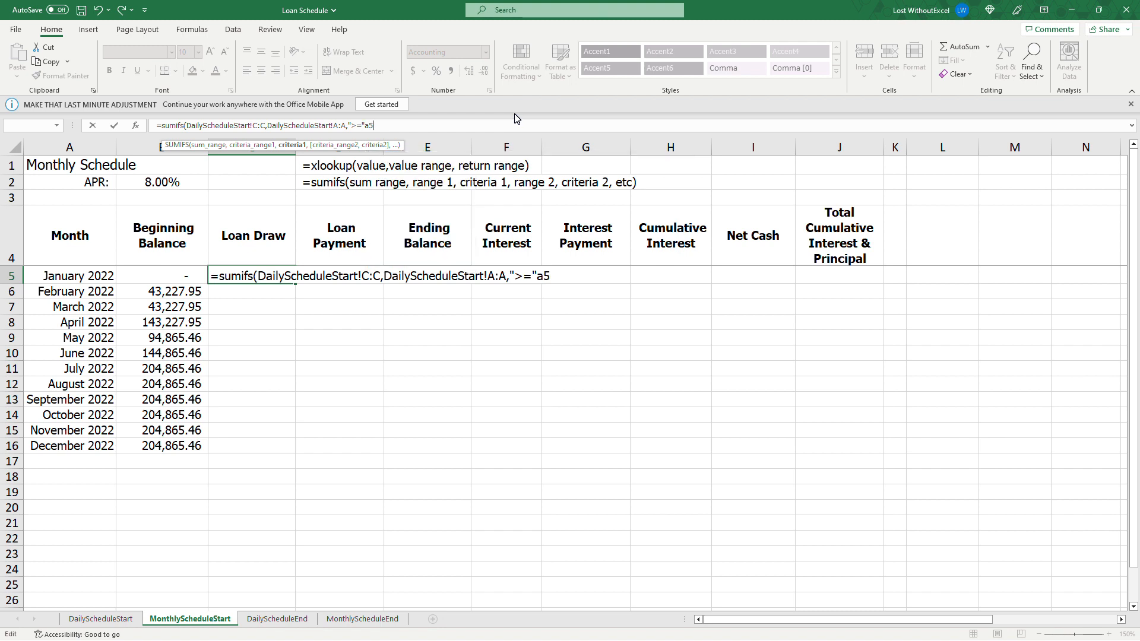
pyautogui.write(',')
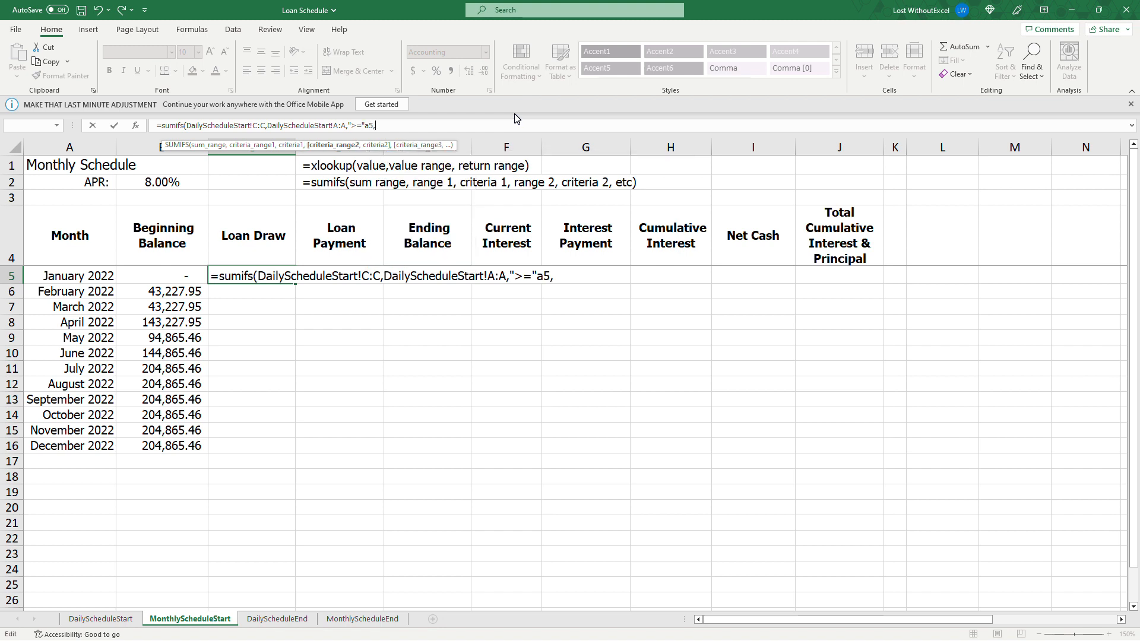
# Step: Add criteria range DailyScheduleStart!A:A with "<="EOMONTH(a5,0) to the C5 SUMIFS formula and try to enter it
pyautogui.click(101, 619)
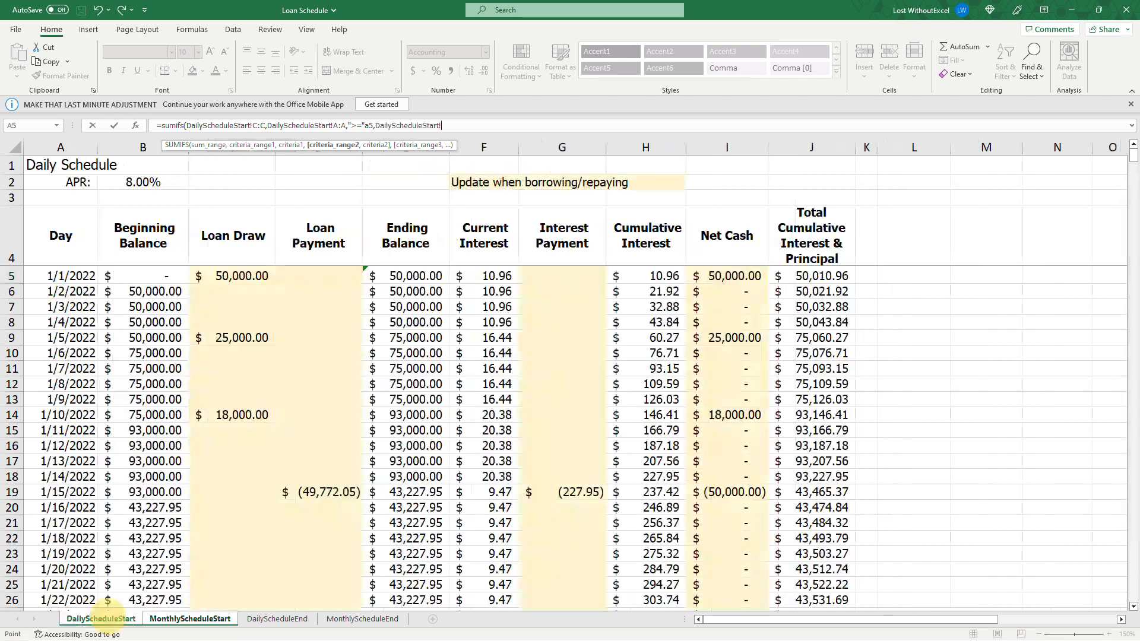
pyautogui.click(60, 147)
pyautogui.write(',')
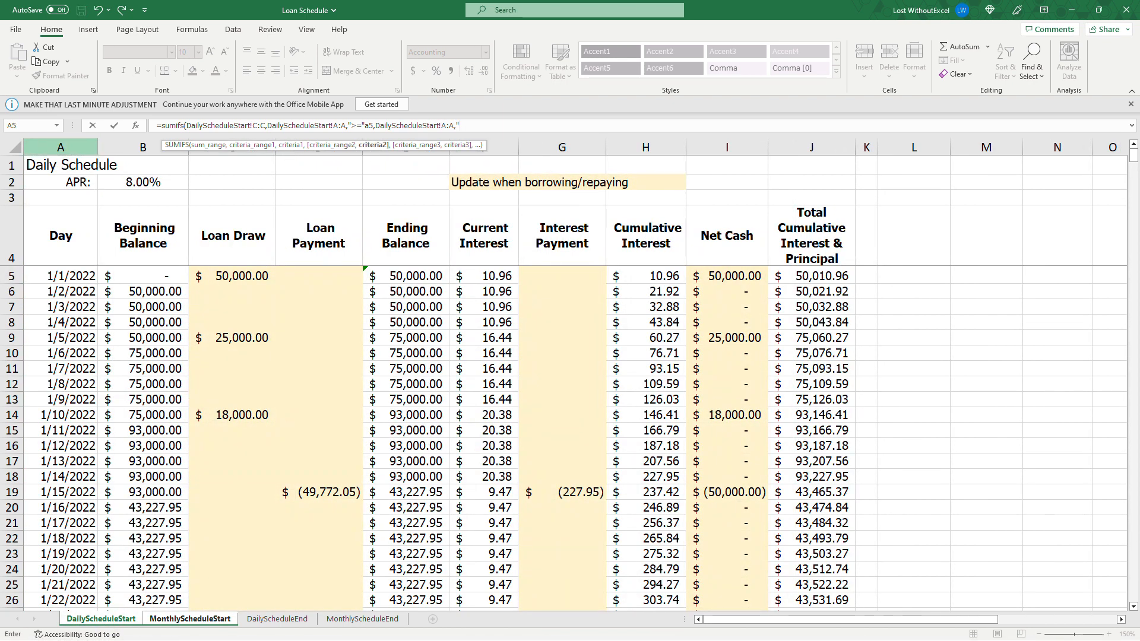
pyautogui.write('"<="')
pyautogui.write('EOMONTH')
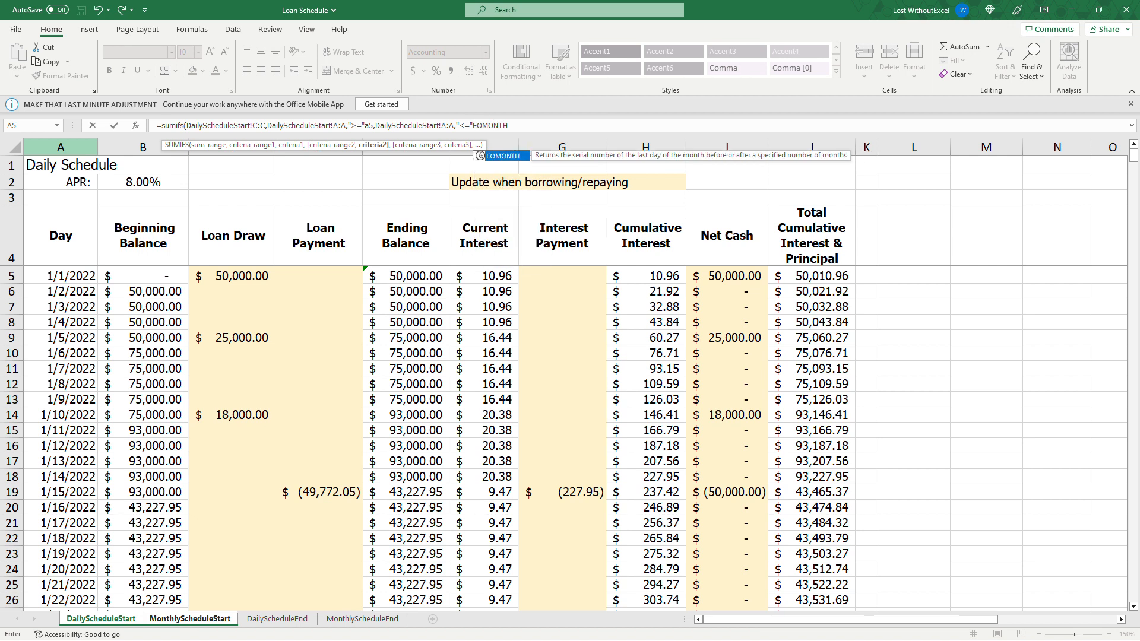
pyautogui.write('(')
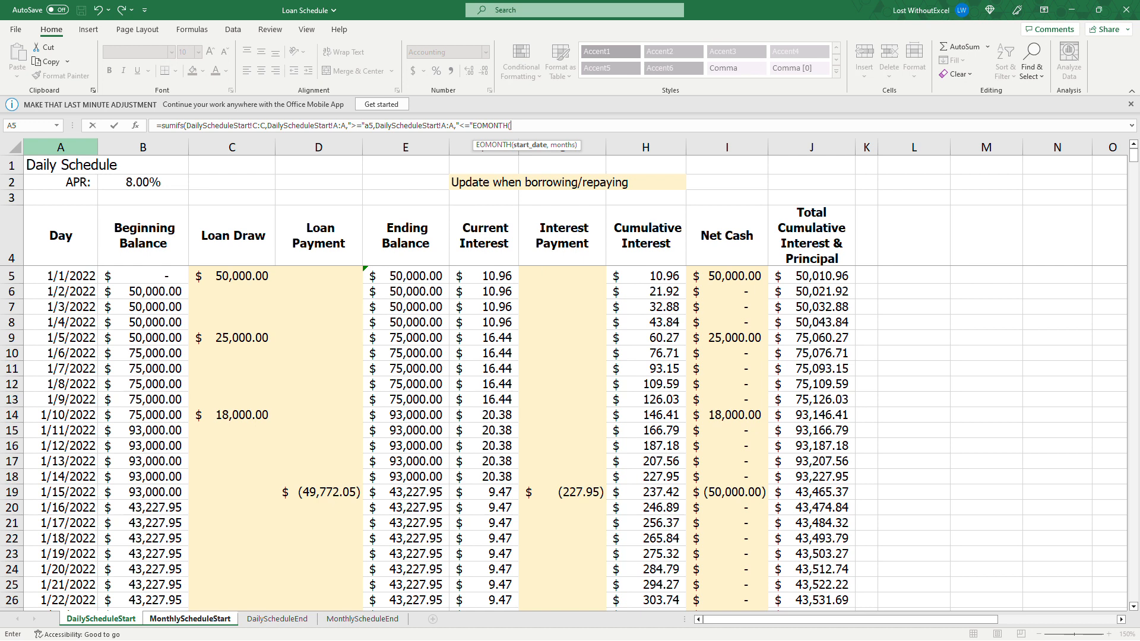
pyautogui.write('a')
pyautogui.write('5,0))')
pyautogui.press('Return')
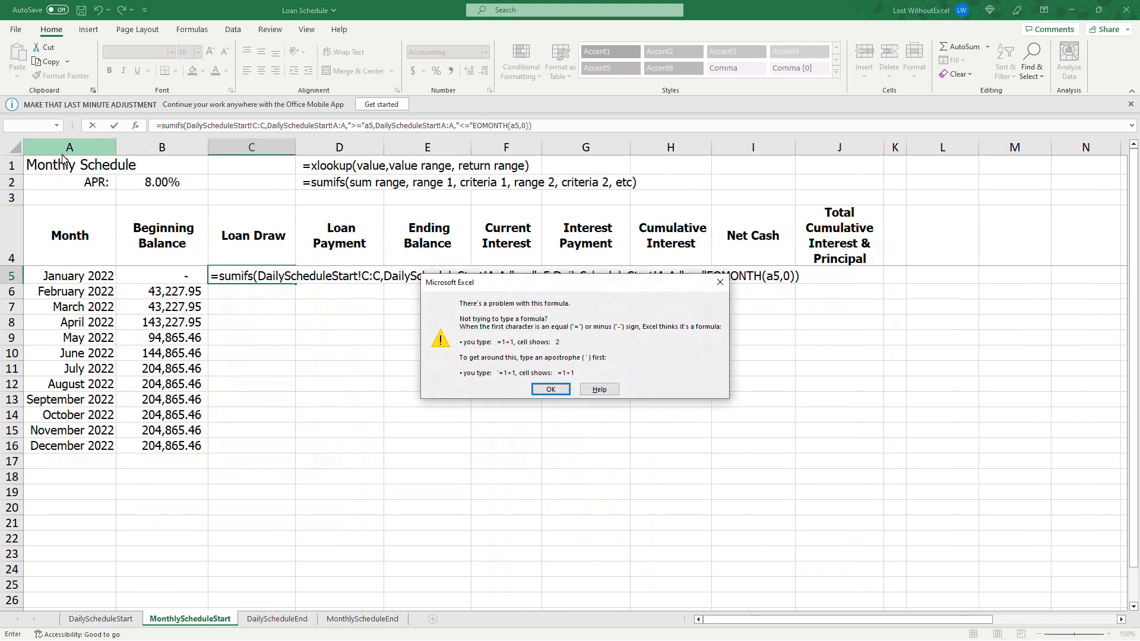
pyautogui.click(563, 389)
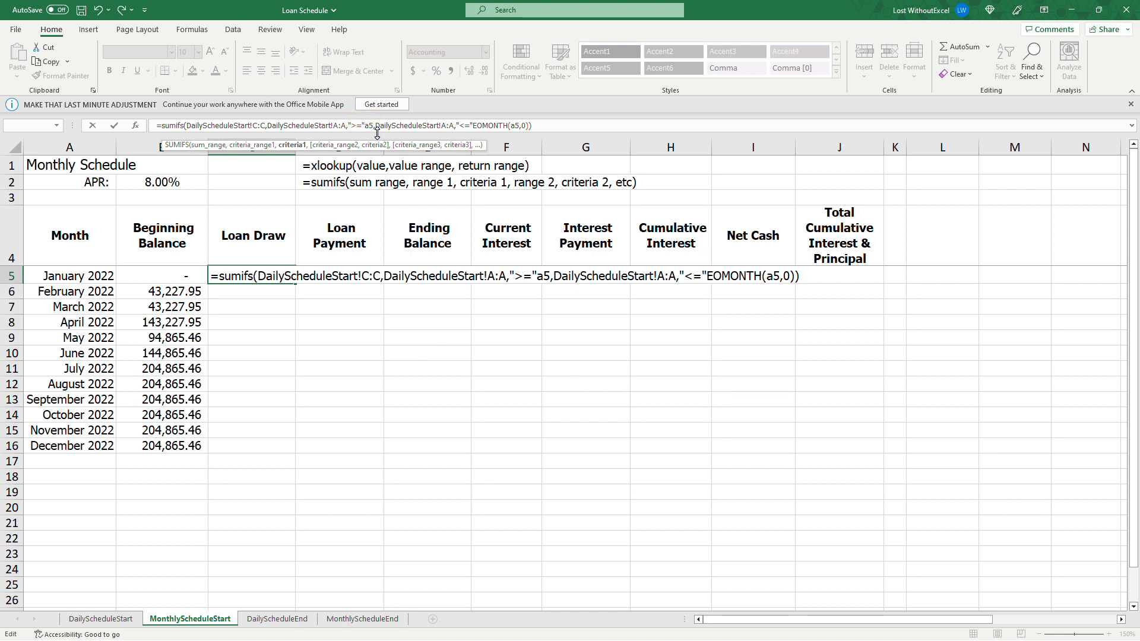
# Step: Insert an ampersand after the ">=" and "<=" operators in the C5 SUMIFS formula and enter it
pyautogui.press('End')
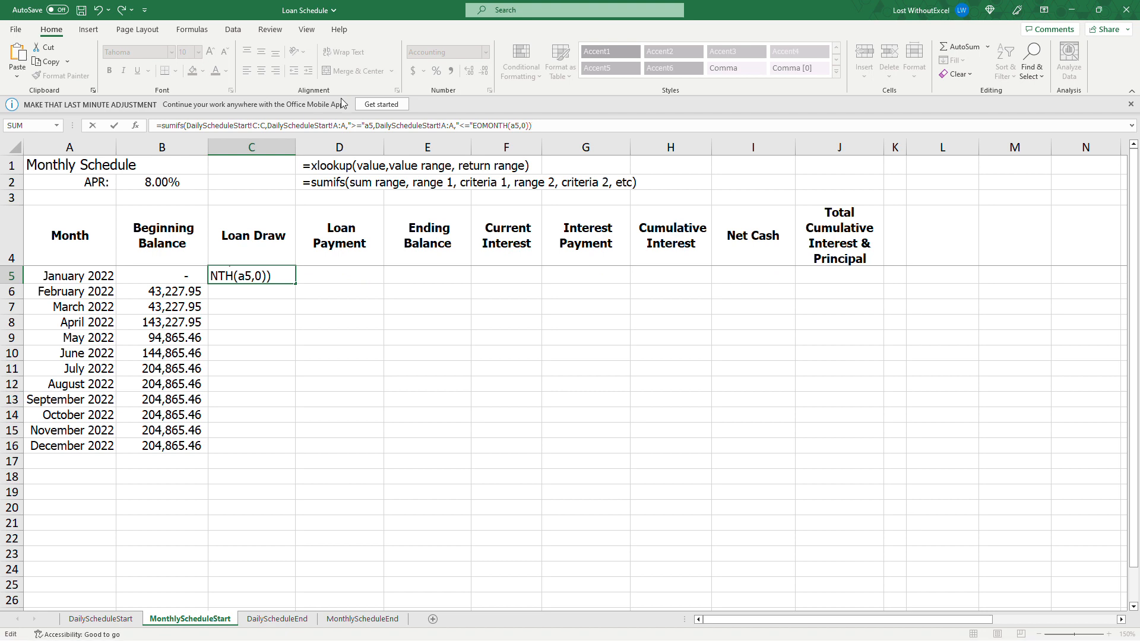
pyautogui.click(364, 126)
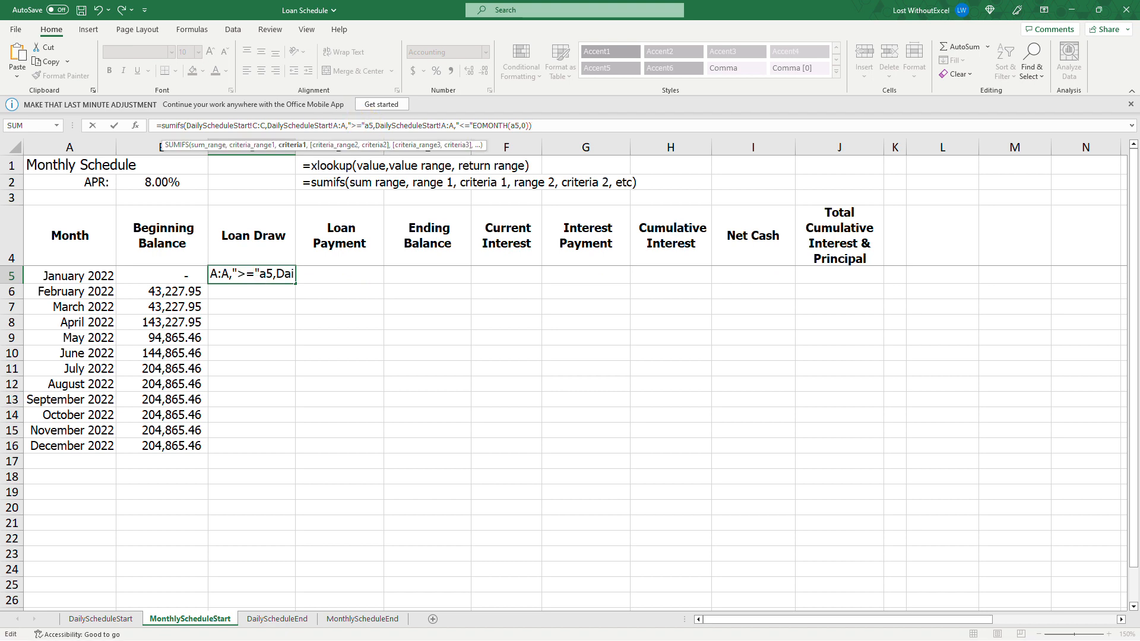
pyautogui.write('&')
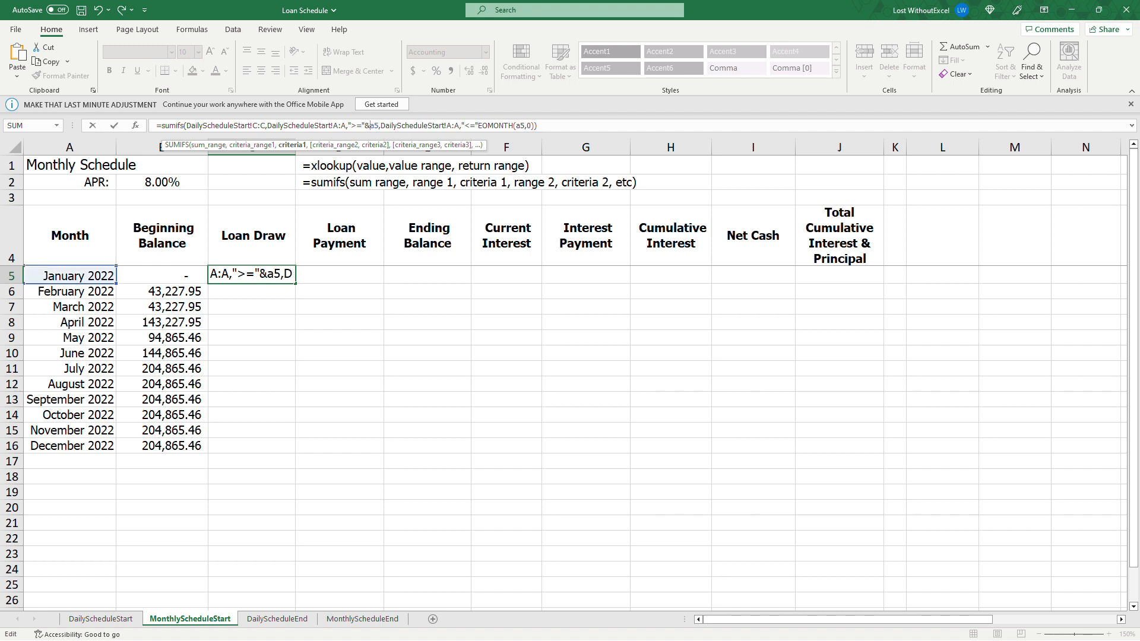
pyautogui.click(479, 125)
pyautogui.write('&')
pyautogui.press('Return')
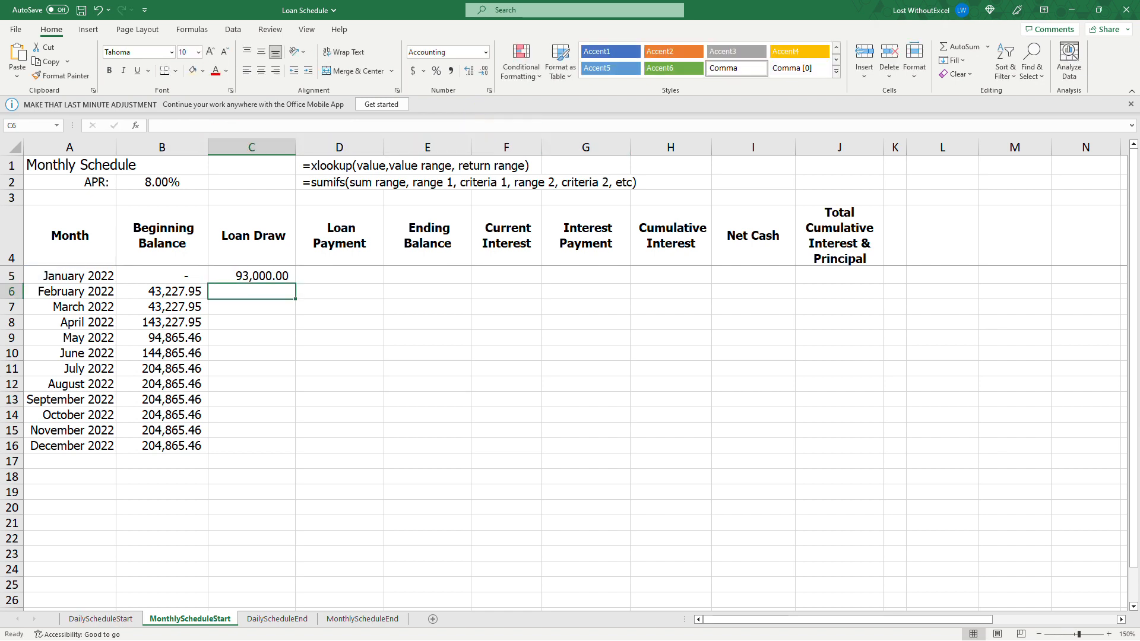
# Step: Check January's Loan Draw total by selecting C5:C35 on DailyScheduleStart, and return to MonthlyScheduleStart
pyautogui.click(101, 619)
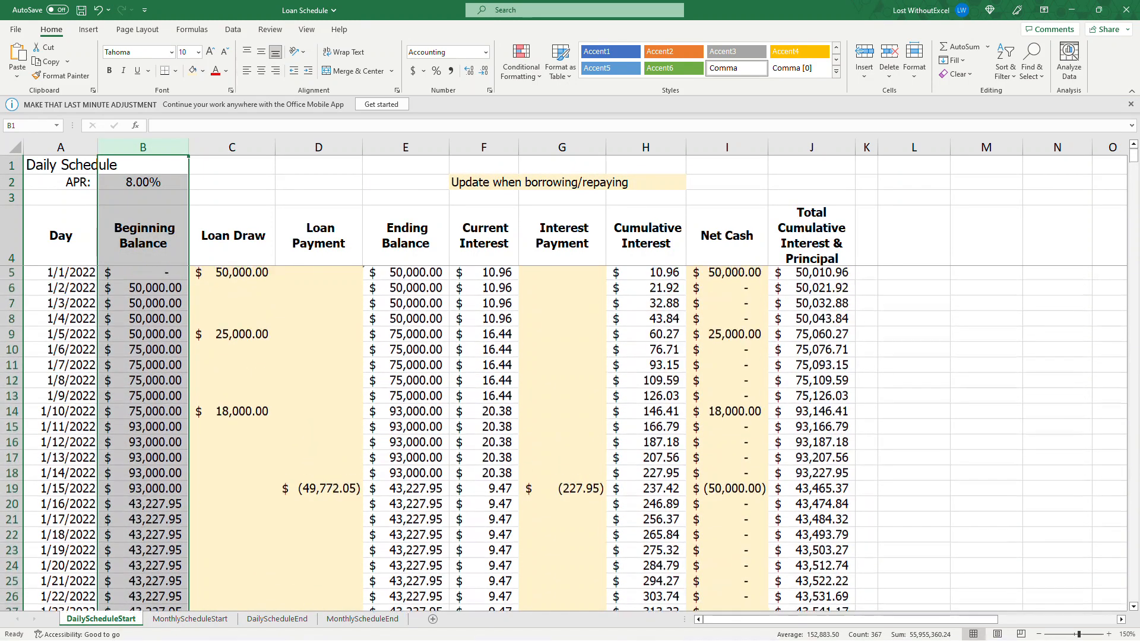
pyautogui.moveTo(235, 277); pyautogui.dragTo(244, 625)
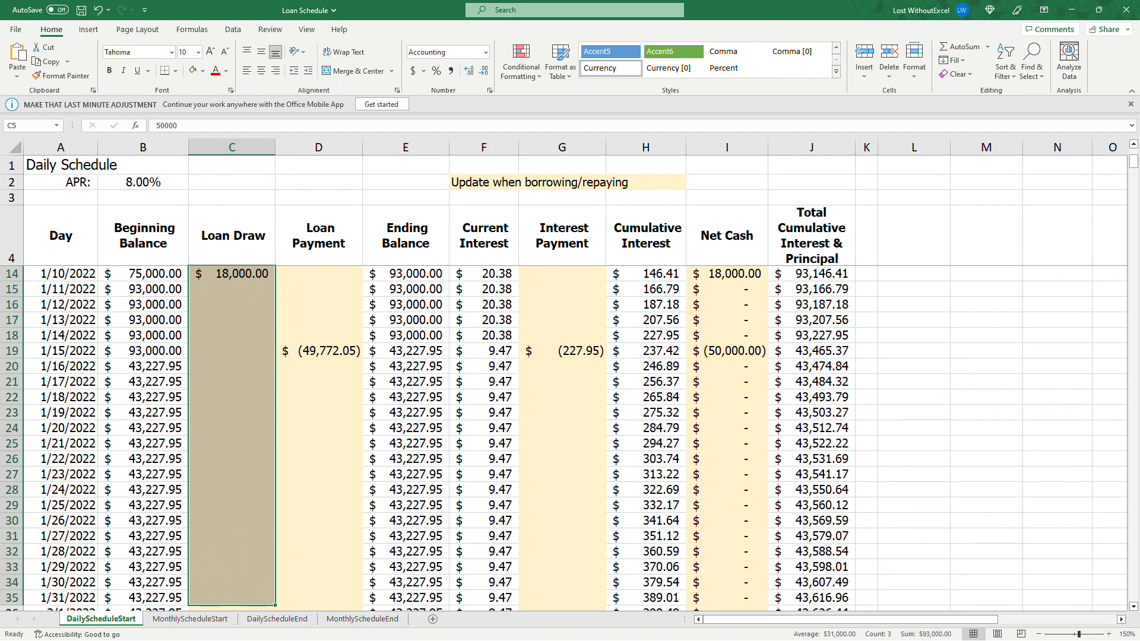
pyautogui.click(202, 620)
# Step: Fill the Loan Draw SUMIFS formula from C5 through December in C16
pyautogui.press('Up')
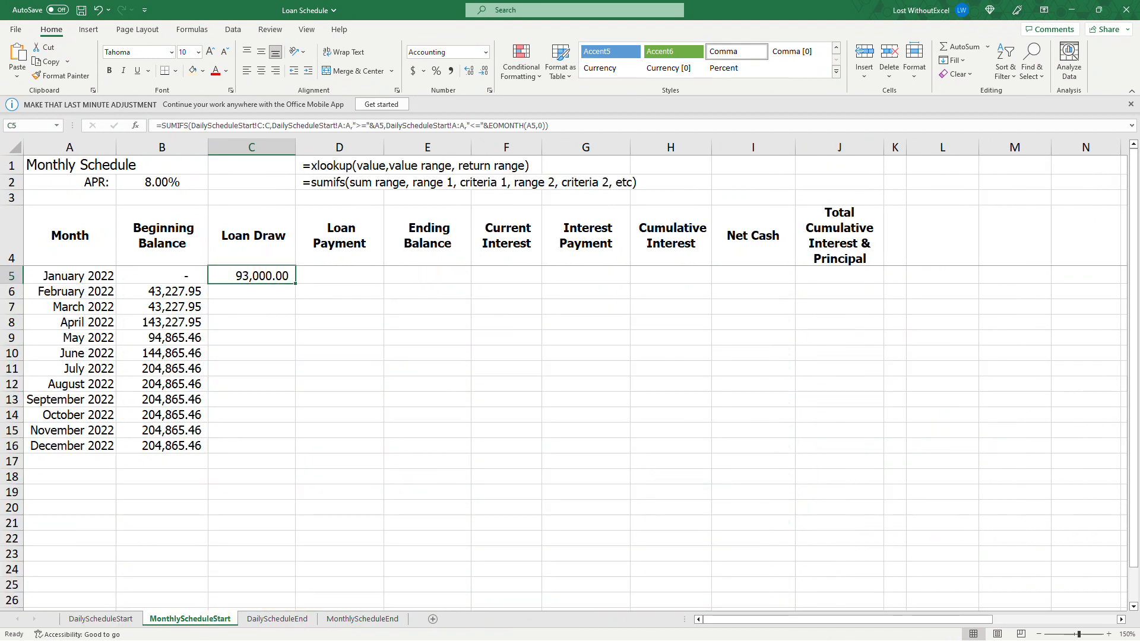
pyautogui.moveTo(295, 283); pyautogui.dragTo(280, 453)
pyautogui.moveTo(251, 276); pyautogui.dragTo(247, 441)
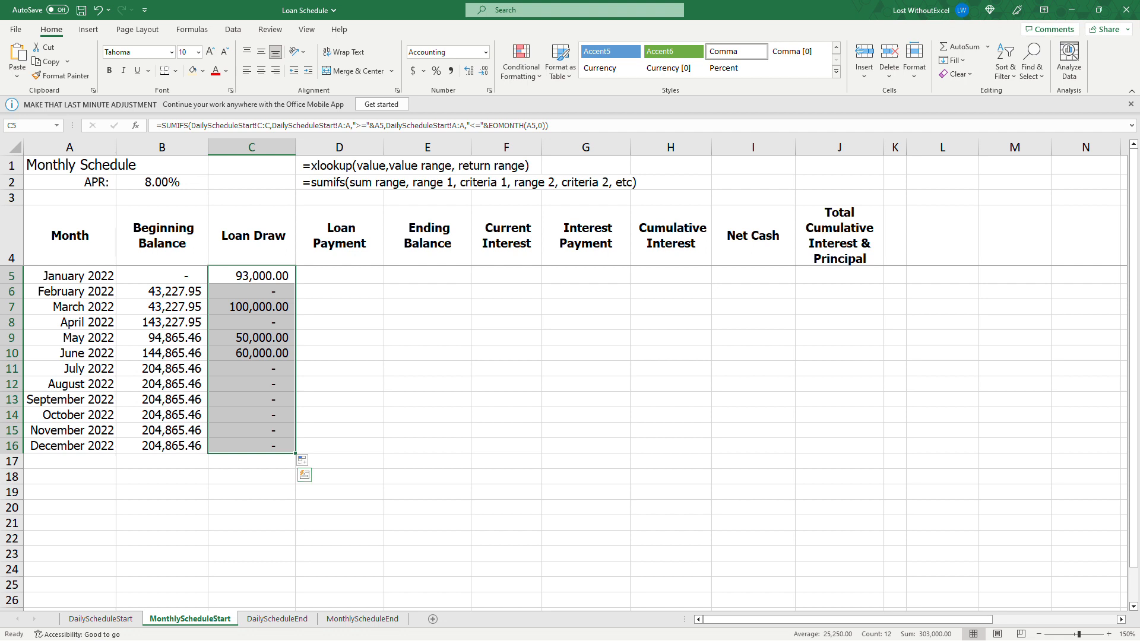
# Step: Copy the C5 formula text unchanged into January's Loan Payment (D5), Current Interest (F5) and Interest Payment (G5) cells
pyautogui.click(276, 276)
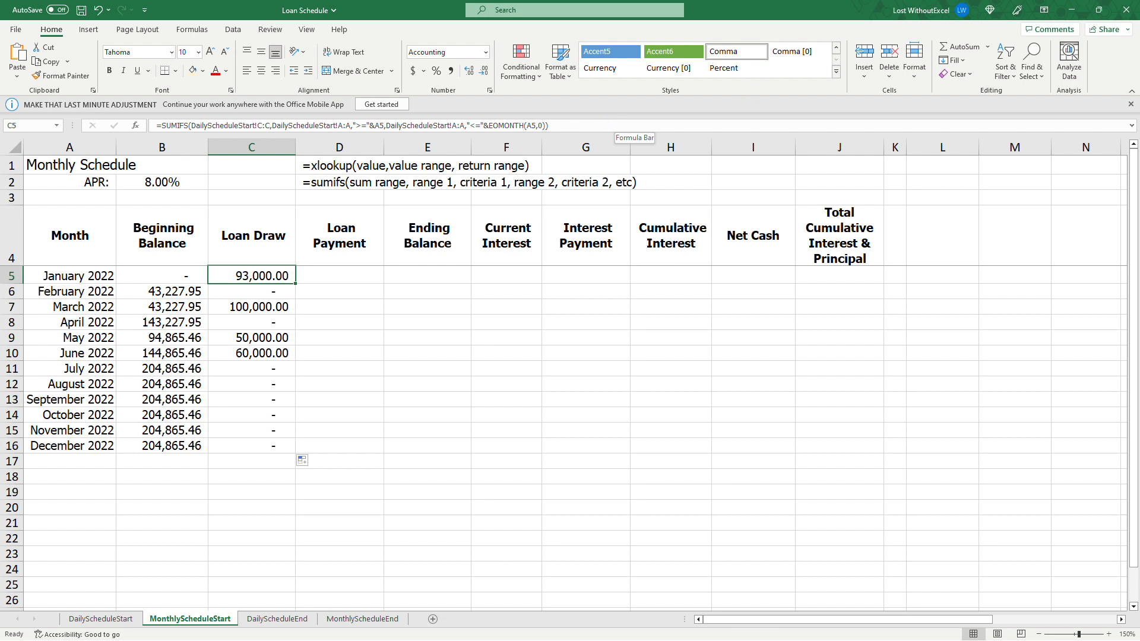
pyautogui.moveTo(548, 126); pyautogui.dragTo(147, 130)
pyautogui.hotkey('ctrl', 'c')
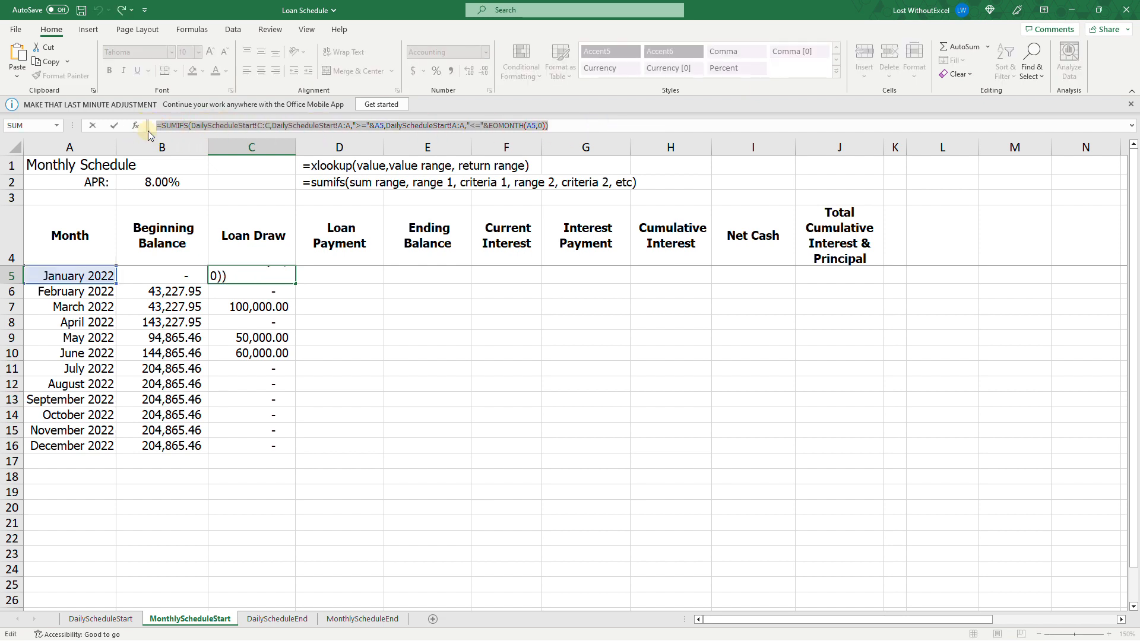
pyautogui.press('Tab')
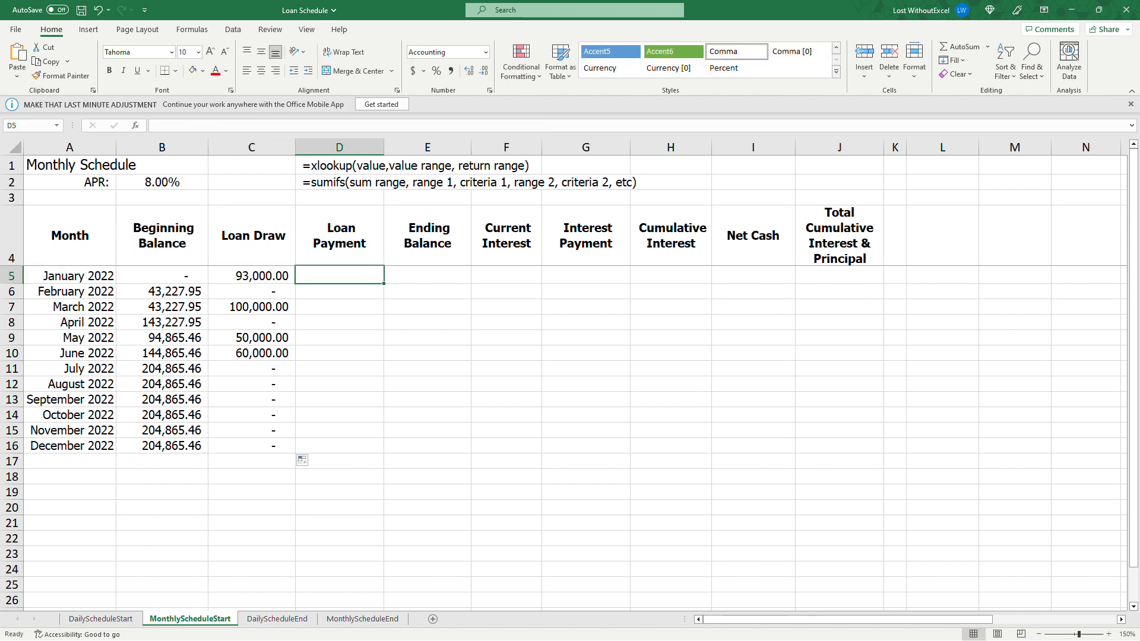
pyautogui.hotkey('ctrl', 'v')
pyautogui.press('Right')
pyautogui.press('Right')
pyautogui.hotkey('ctrl', 'v')
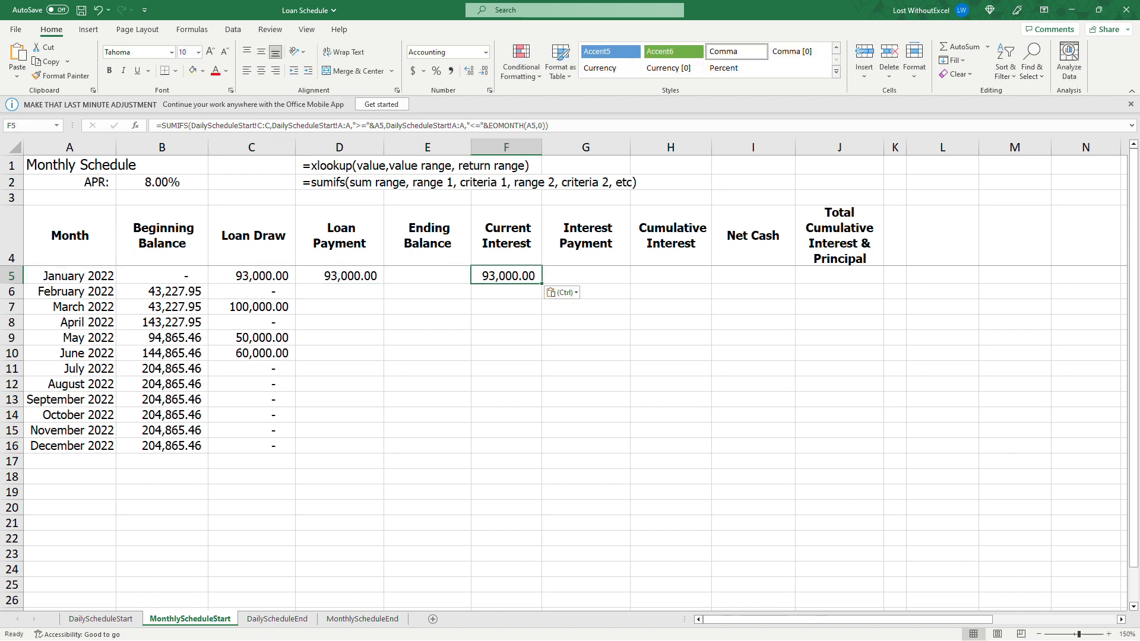
pyautogui.press('Right')
pyautogui.hotkey('ctrl', 'v')
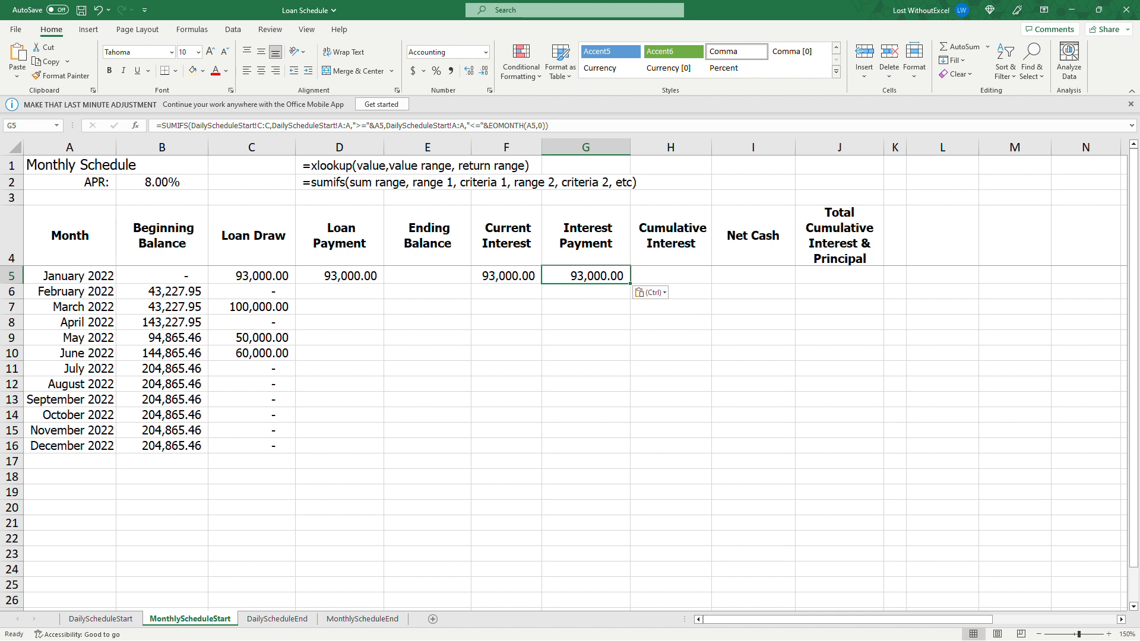
# Step: Change the sum range in Loan Payment cell D5 to DailyScheduleStart!D:D and fill the formula through D16
pyautogui.press('Left')
pyautogui.press('Left')
pyautogui.press('Left')
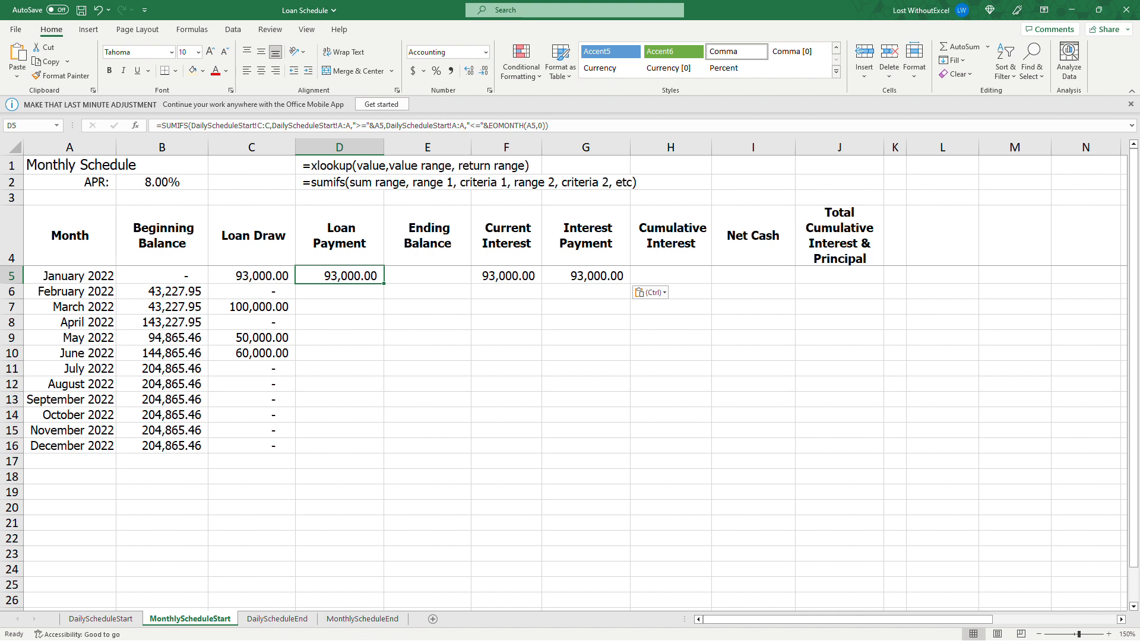
pyautogui.click(250, 274)
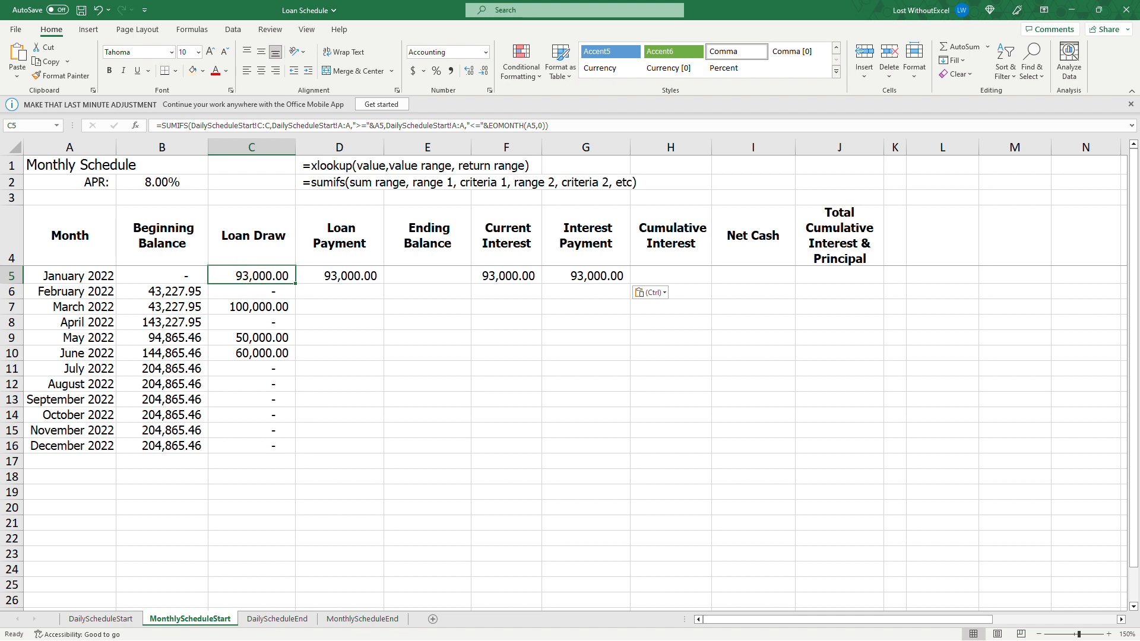
pyautogui.click(343, 275)
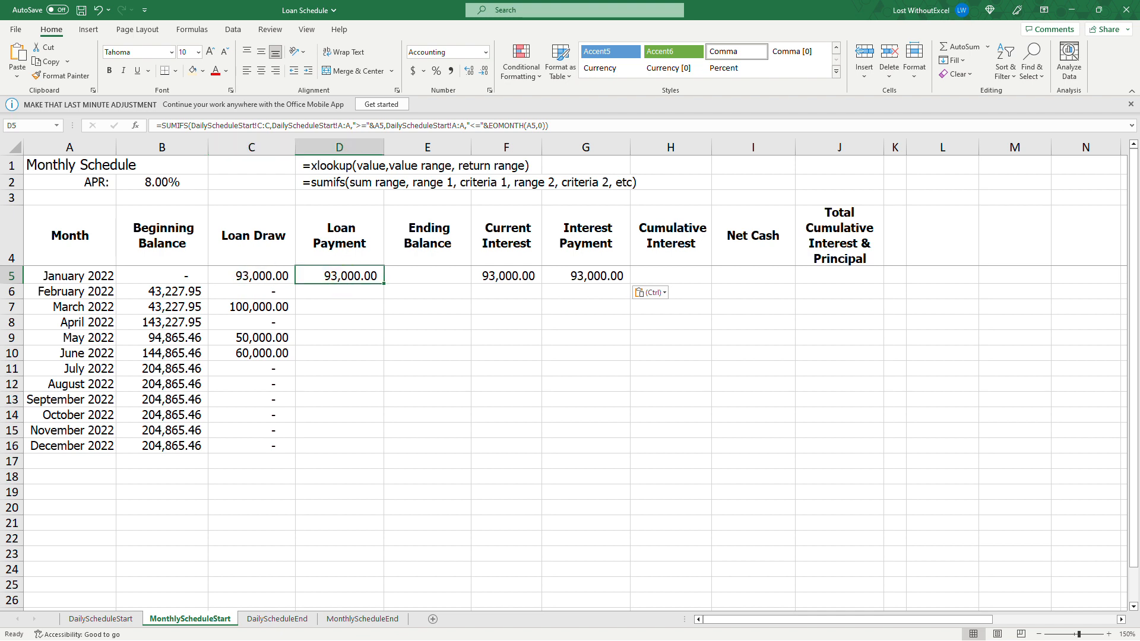
pyautogui.click(263, 125)
pyautogui.press('BackSpace')
pyautogui.press('BackSpace')
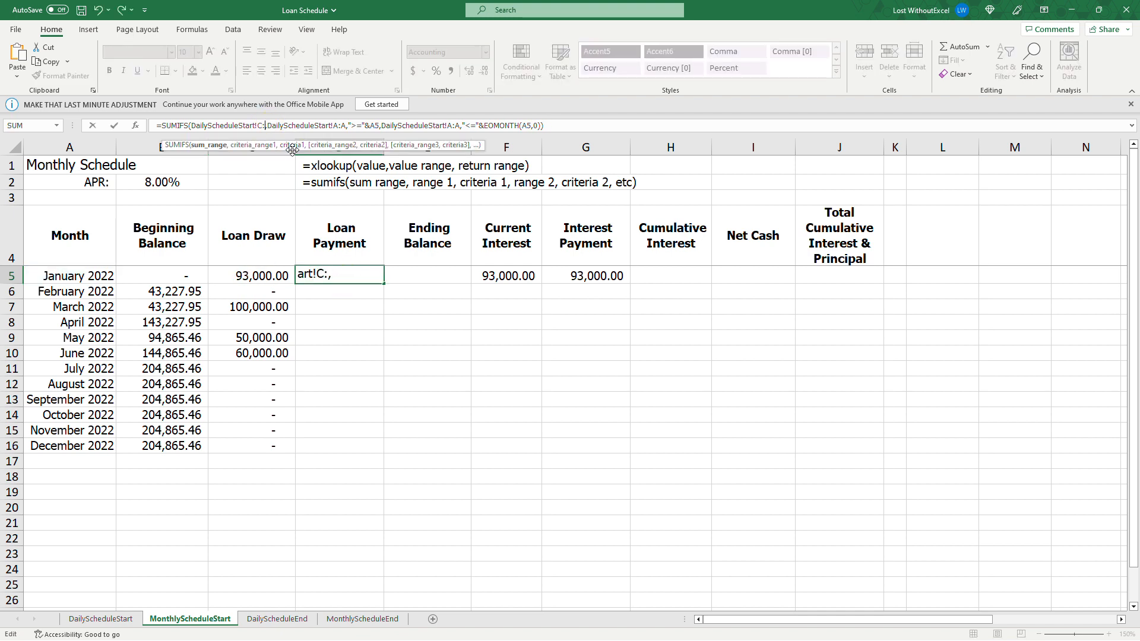
pyautogui.press('BackSpace')
pyautogui.write('D:D')
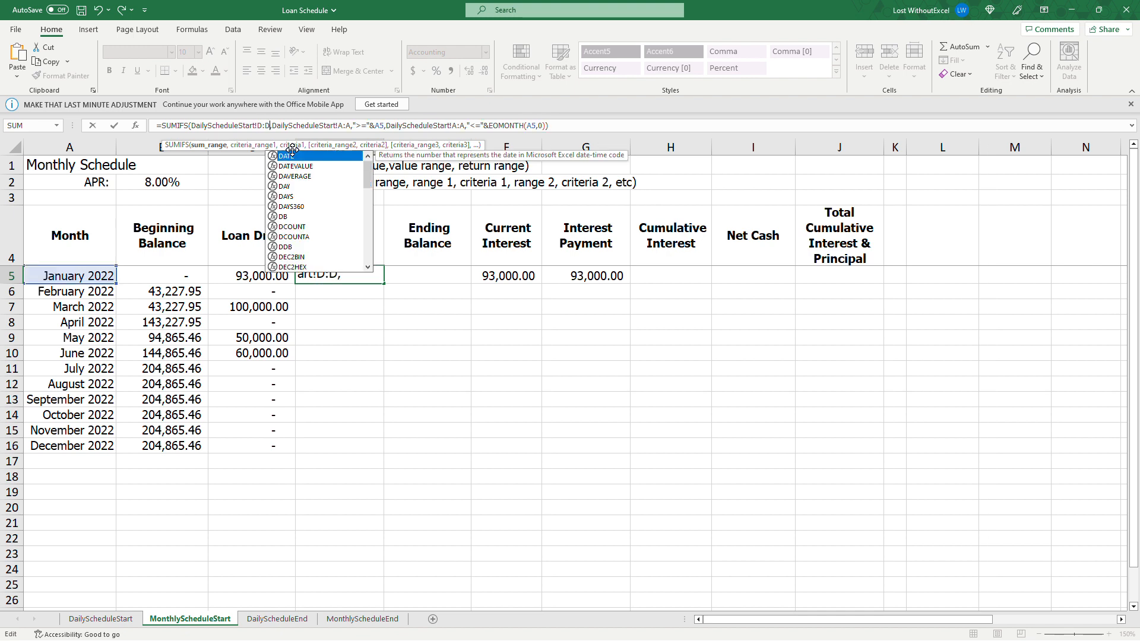
pyautogui.press('Return')
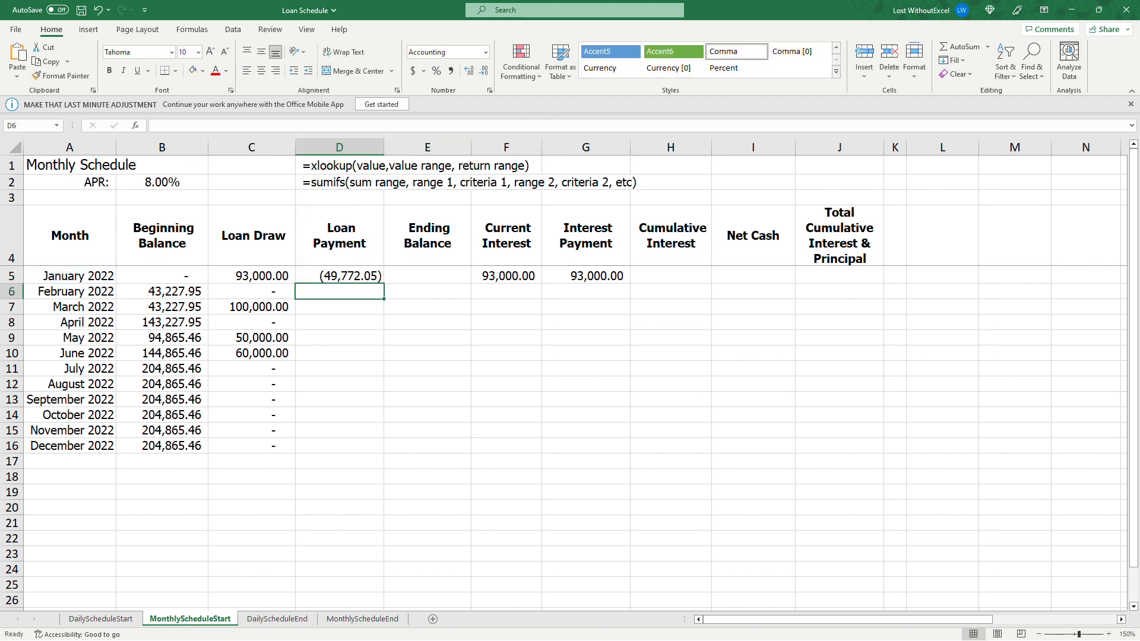
pyautogui.click(345, 270)
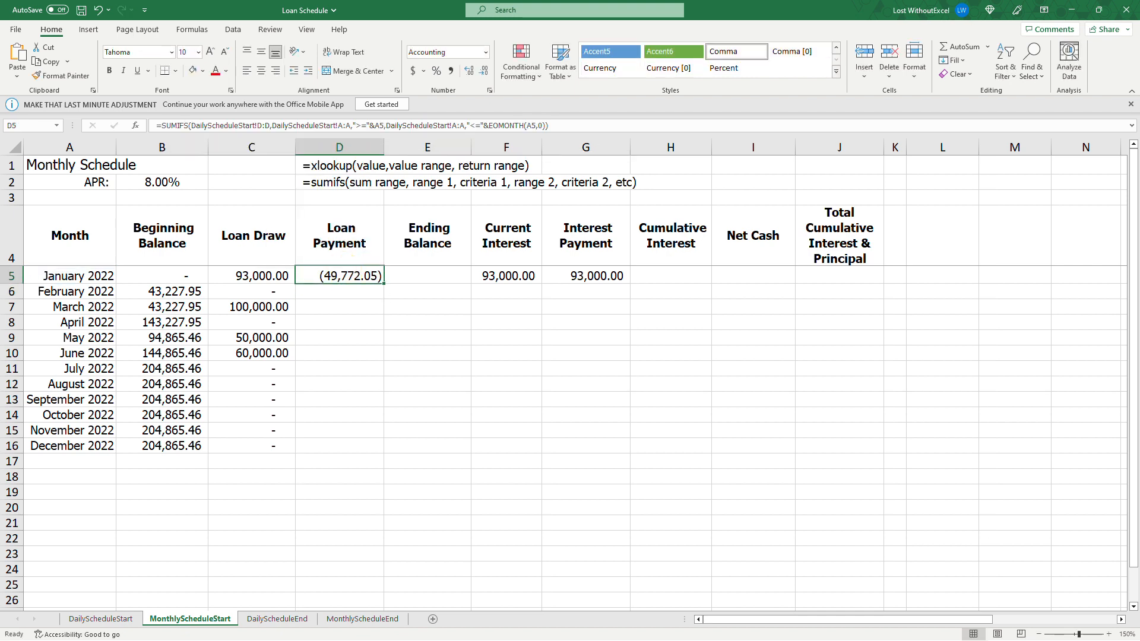
pyautogui.moveTo(383, 283); pyautogui.dragTo(336, 453)
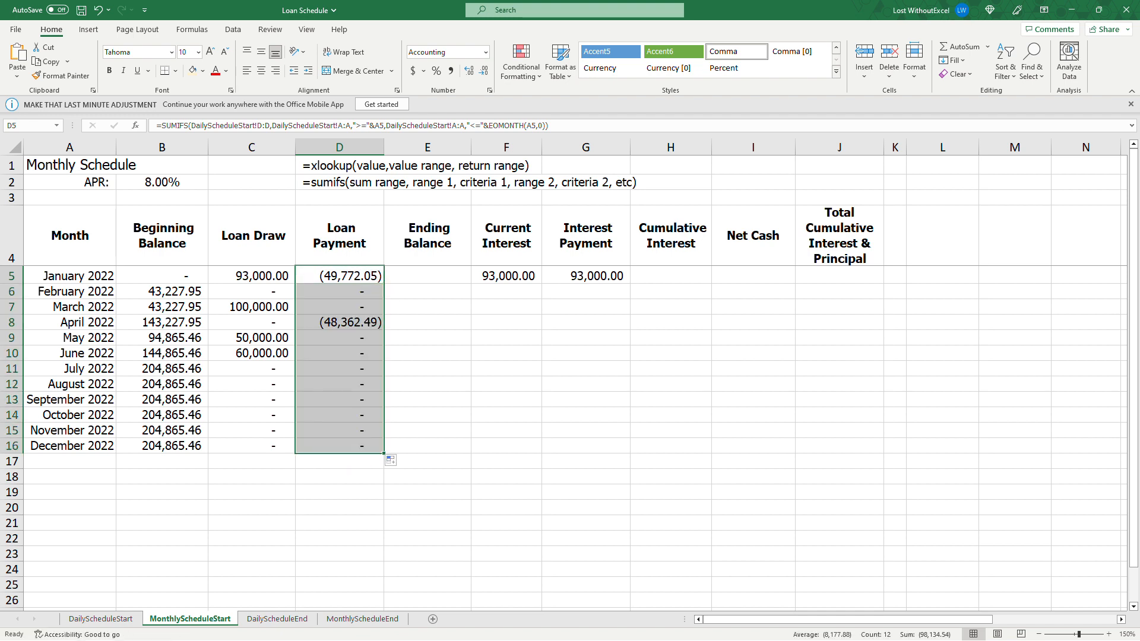
# Step: AutoSum January's beginning balance, loan draw and loan payment in Ending Balance cell E5
pyautogui.click(428, 275)
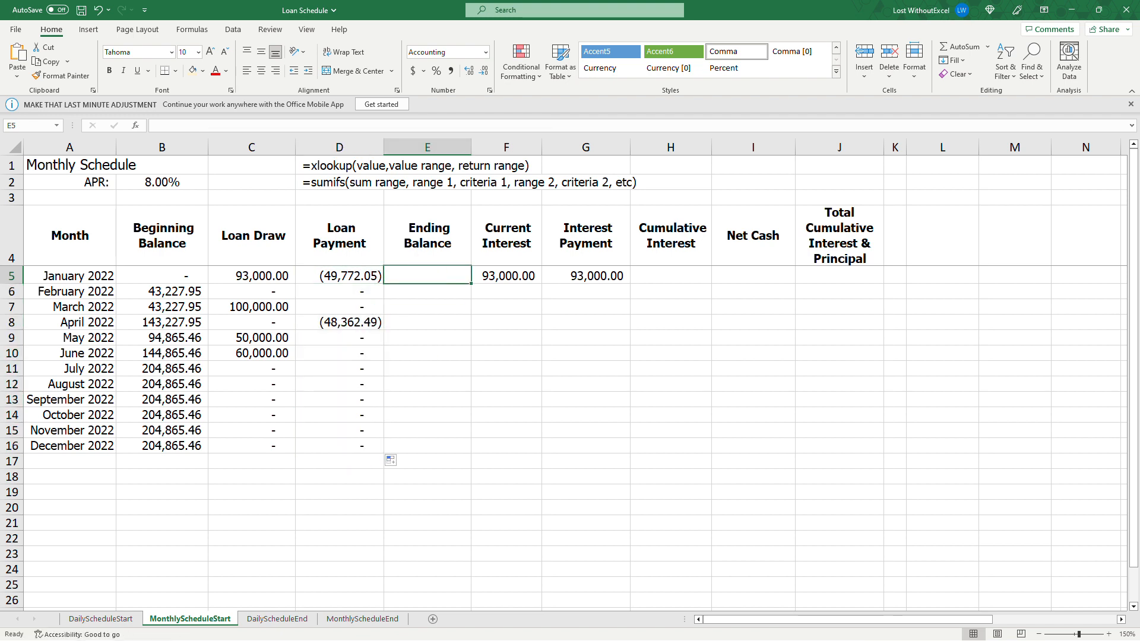
pyautogui.click(957, 46)
pyautogui.press('Return')
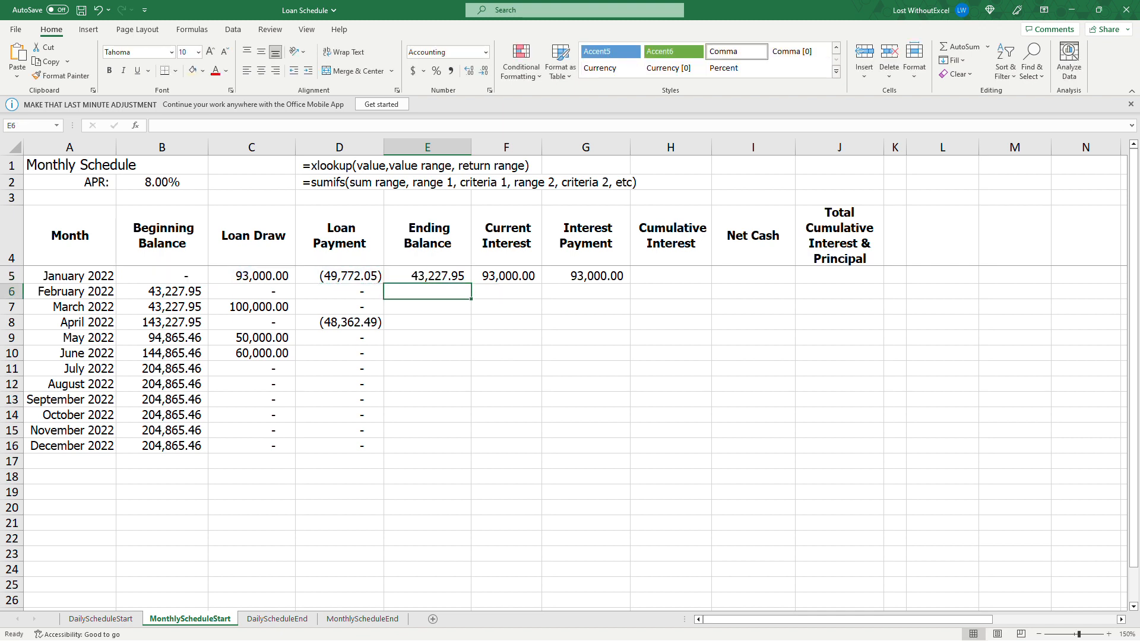
# Step: Change the sum range in Current Interest cell F5 to DailyScheduleStart!F:F
pyautogui.click(506, 275)
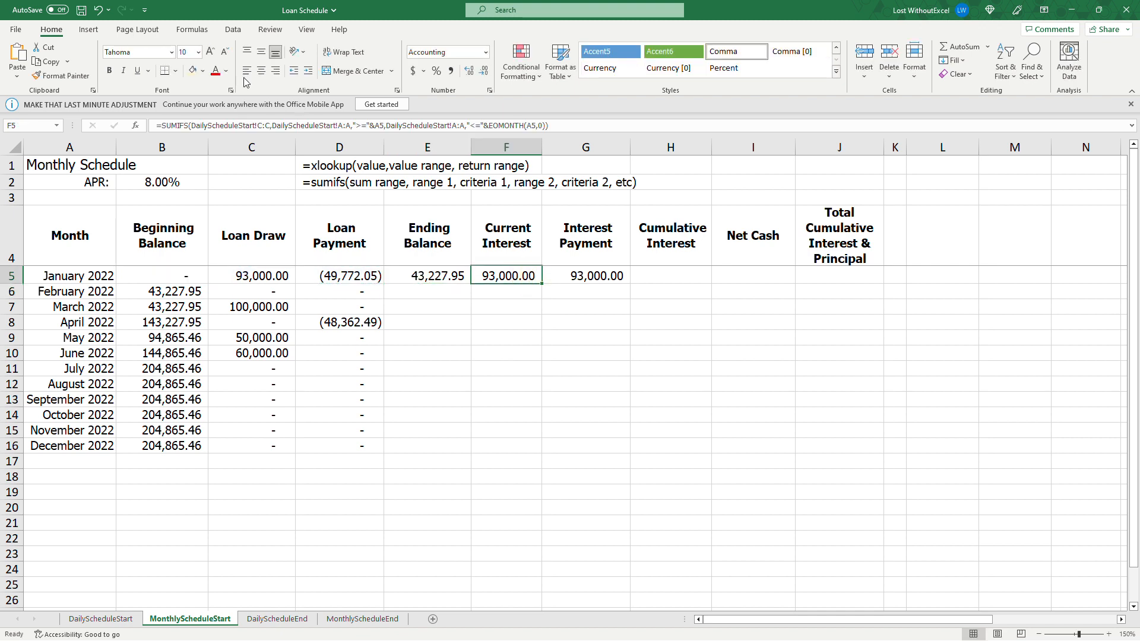
pyautogui.click(268, 125)
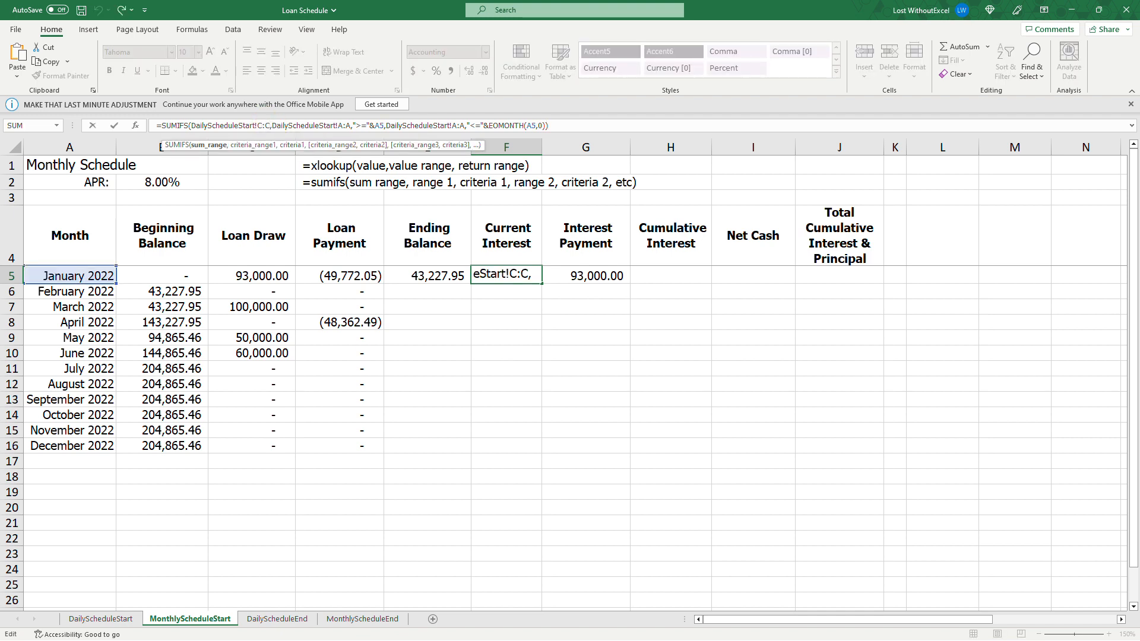
pyautogui.press('BackSpace')
pyautogui.press('BackSpace')
pyautogui.press('BackSpace')
pyautogui.write('F:F')
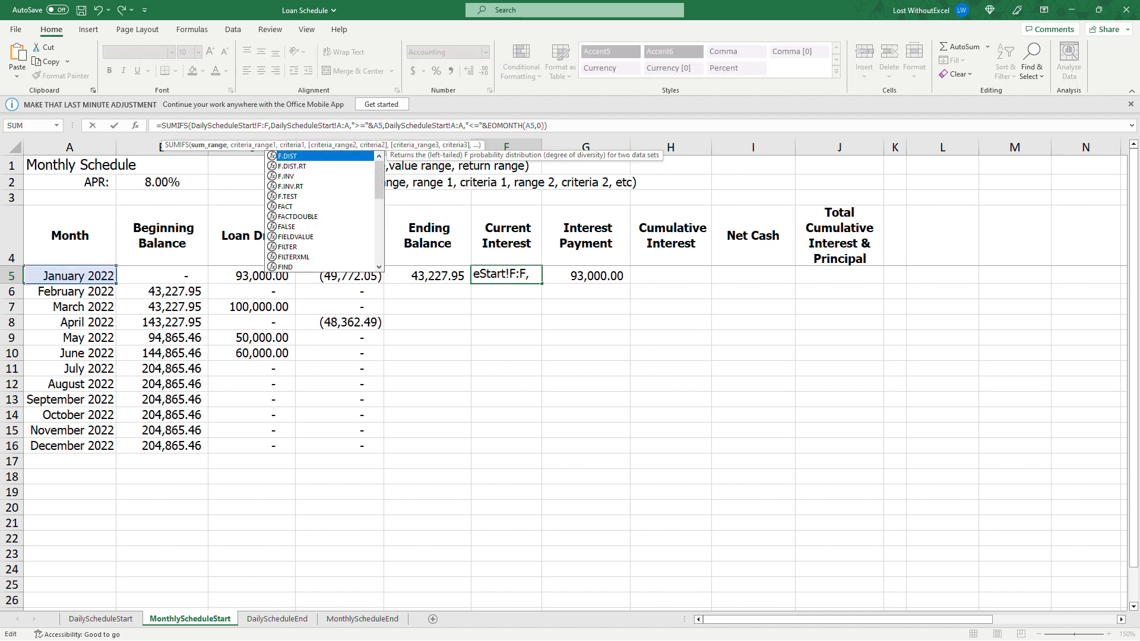
pyautogui.press('Return')
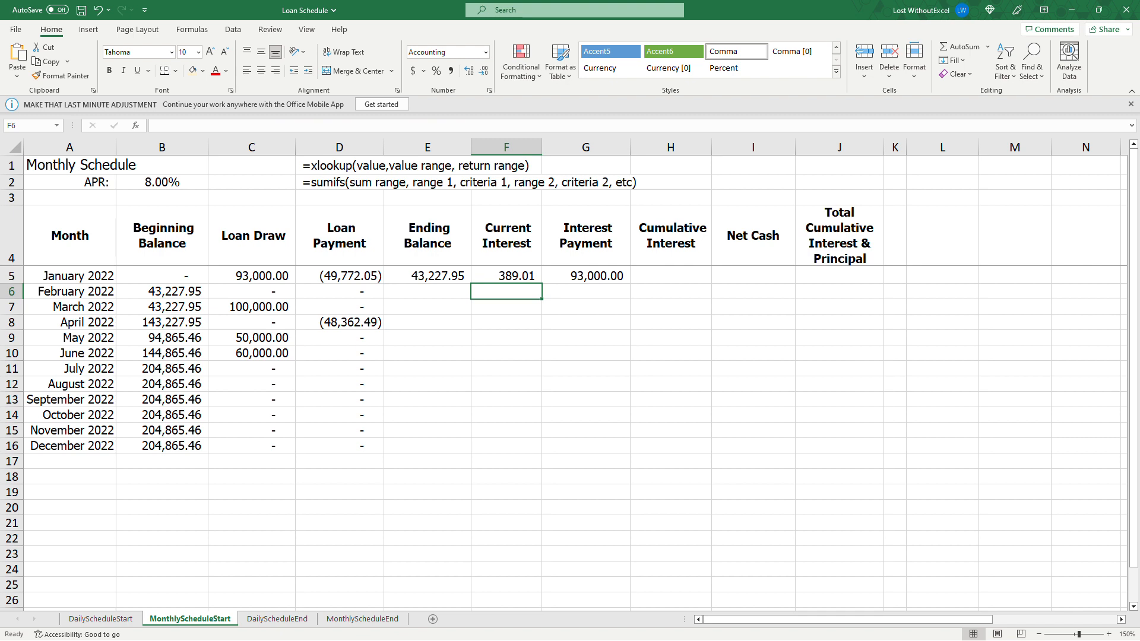
# Step: Change the sum range in January's Interest Payment cell G5 to DailyScheduleStart!G:G
pyautogui.click(585, 275)
pyautogui.click(267, 125)
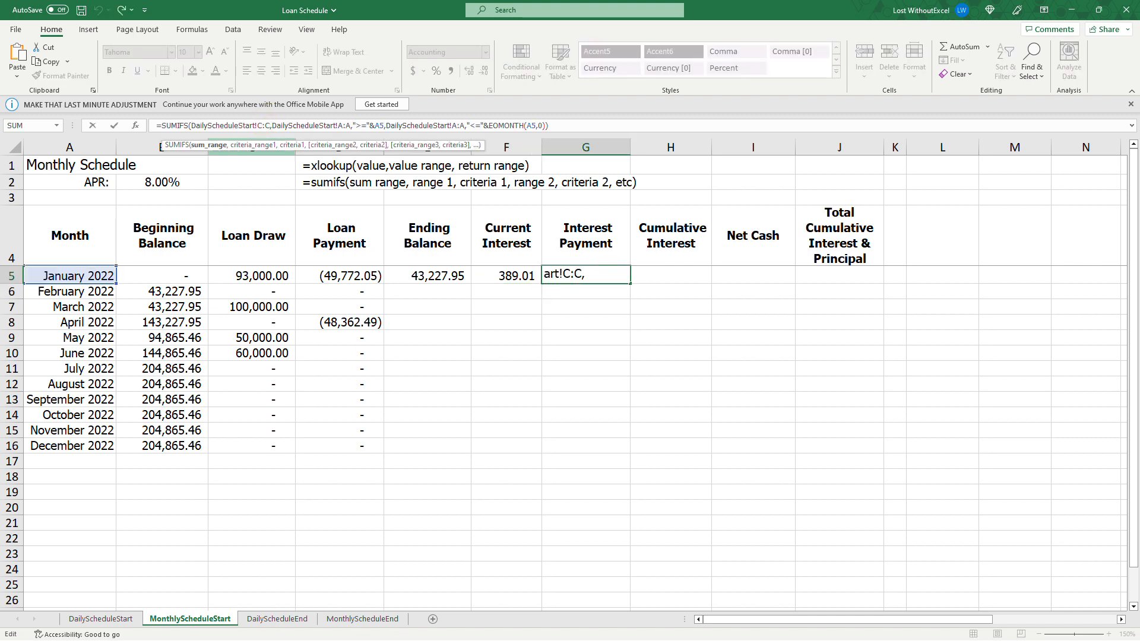
pyautogui.press('BackSpace')
pyautogui.press('BackSpace')
pyautogui.press('BackSpace')
pyautogui.write('G:G')
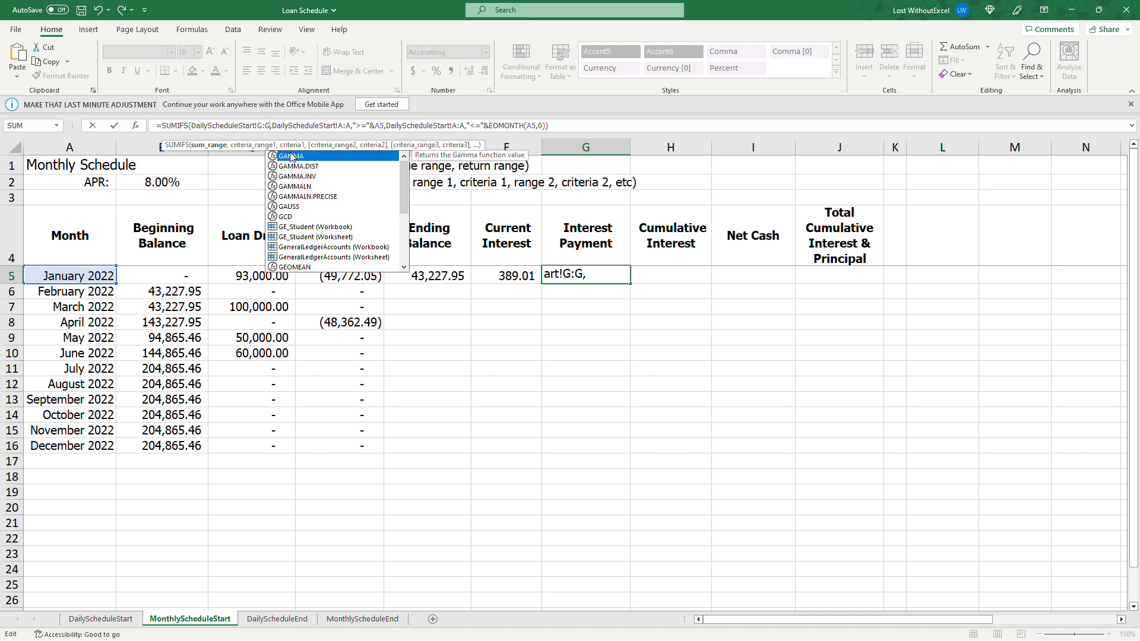
pyautogui.press('Return')
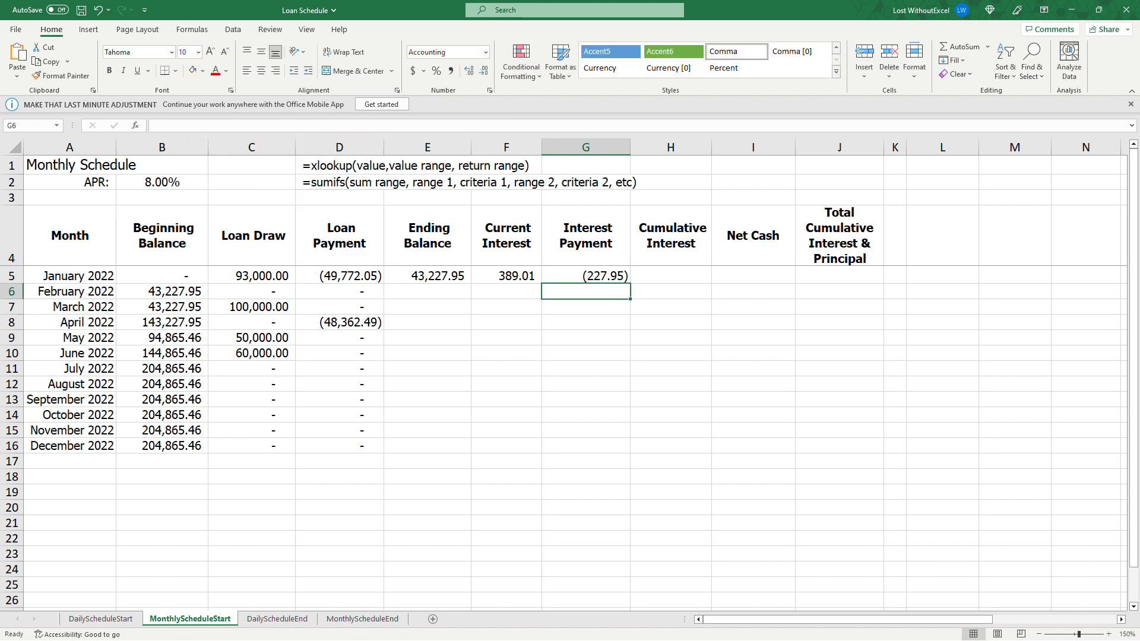
# Step: Set January's Cumulative Interest cell H5 equal to the Current Interest in F5
pyautogui.click(682, 276)
pyautogui.write('+')
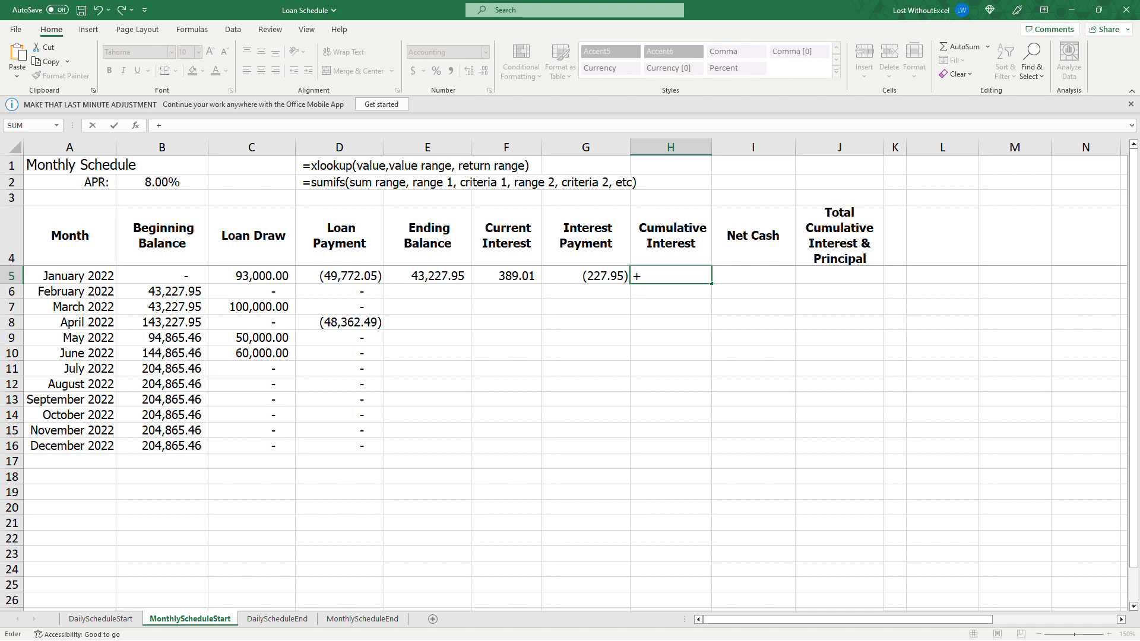
pyautogui.press('Left')
pyautogui.press('Left')
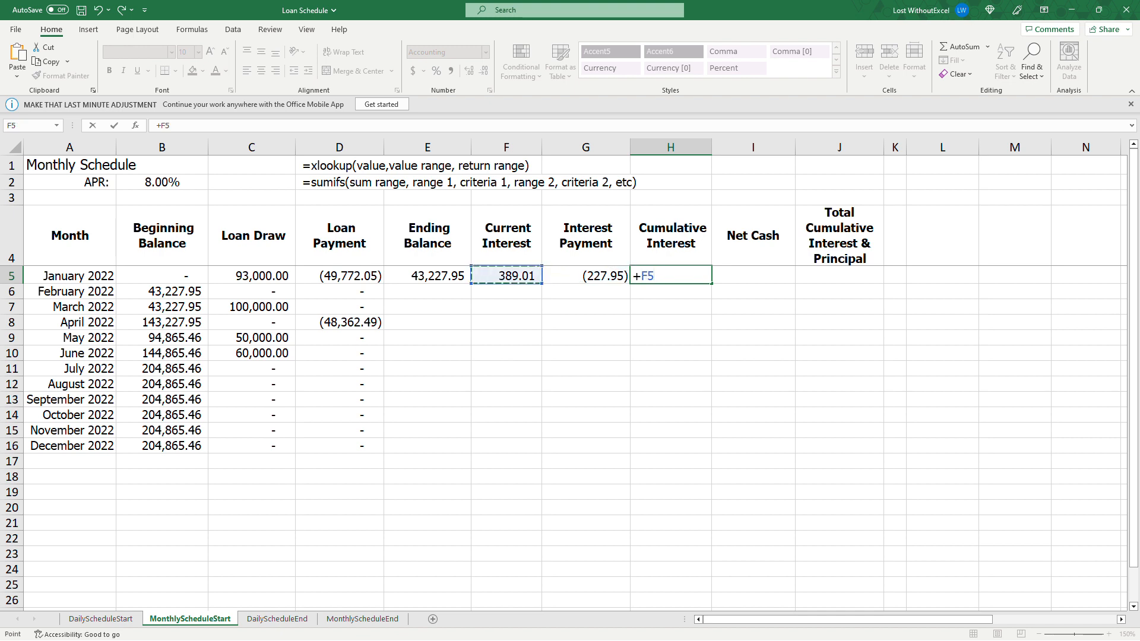
pyautogui.press('Return')
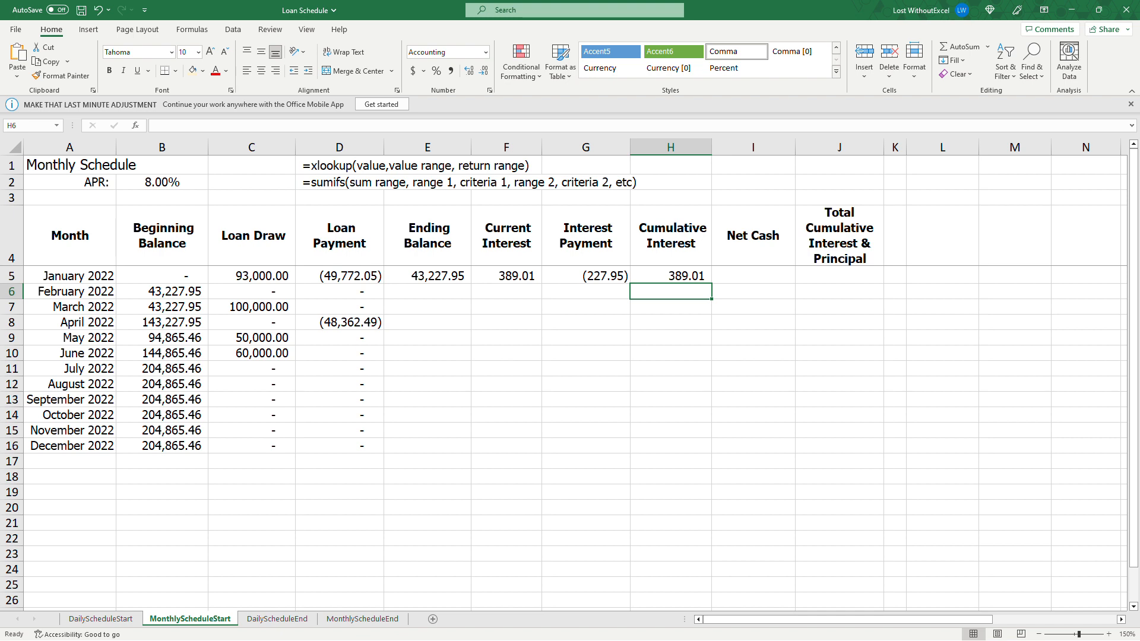
# Step: Enter +C5+D5+G5 in January's Net Cash cell I5 to add the loan draw, loan payment and interest payment
pyautogui.click(757, 277)
pyautogui.write('+')
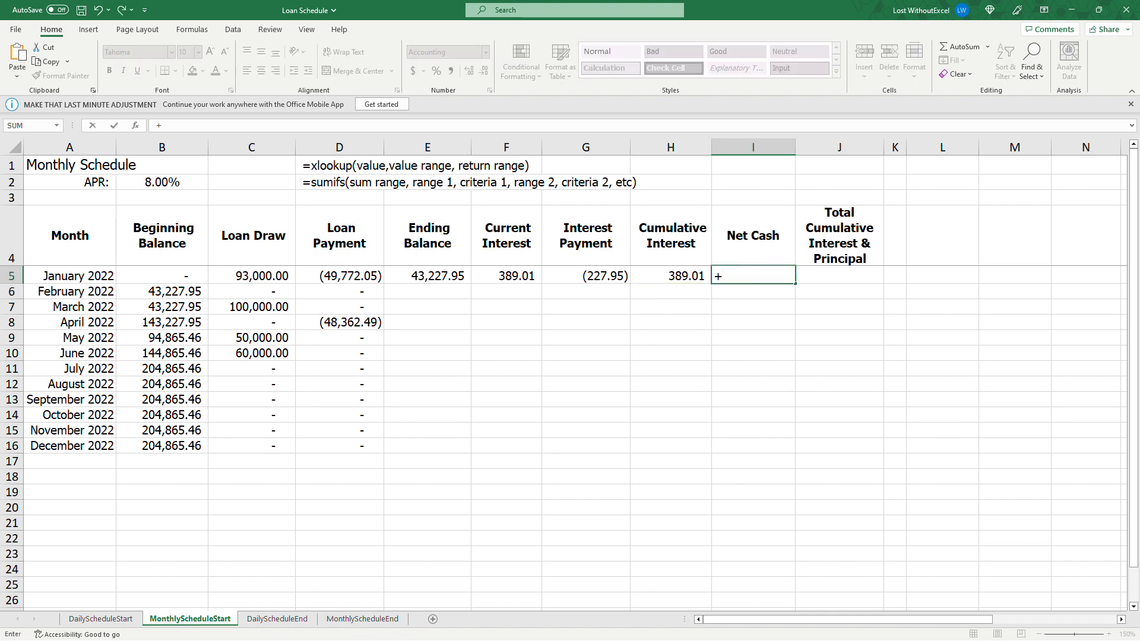
pyautogui.press('Left')
pyautogui.press('Left')
pyautogui.press('Left')
pyautogui.press('Left')
pyautogui.press('Left')
pyautogui.press('Left')
pyautogui.write('+')
pyautogui.press('Left')
pyautogui.press('Left')
pyautogui.press('Left')
pyautogui.press('Left')
pyautogui.press('Left')
pyautogui.write('+')
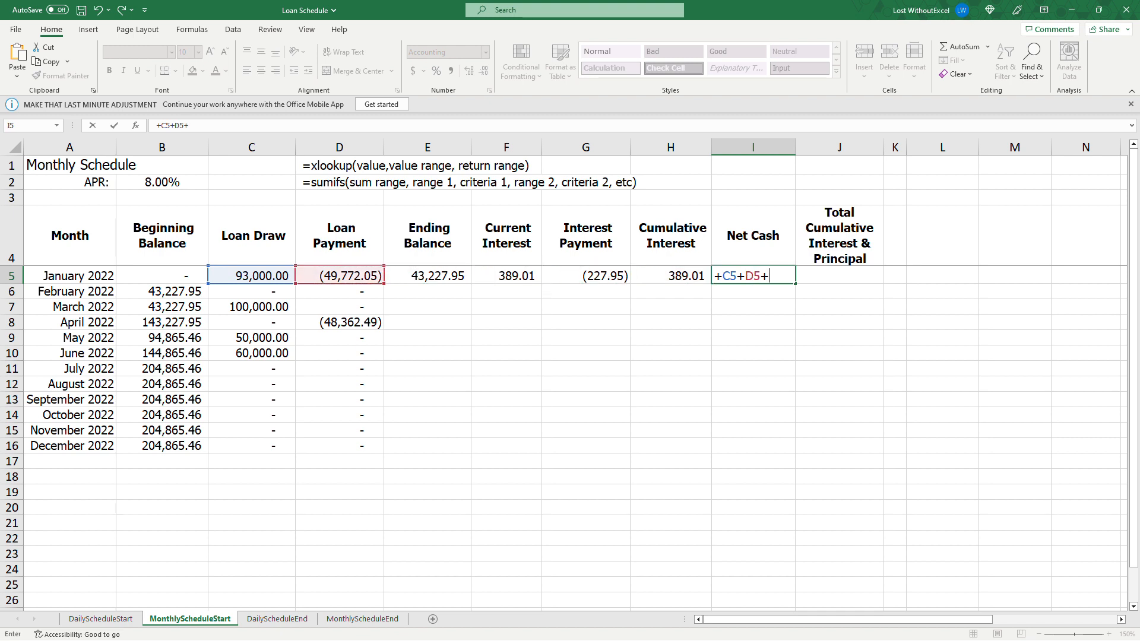
pyautogui.press('Left')
pyautogui.press('Left')
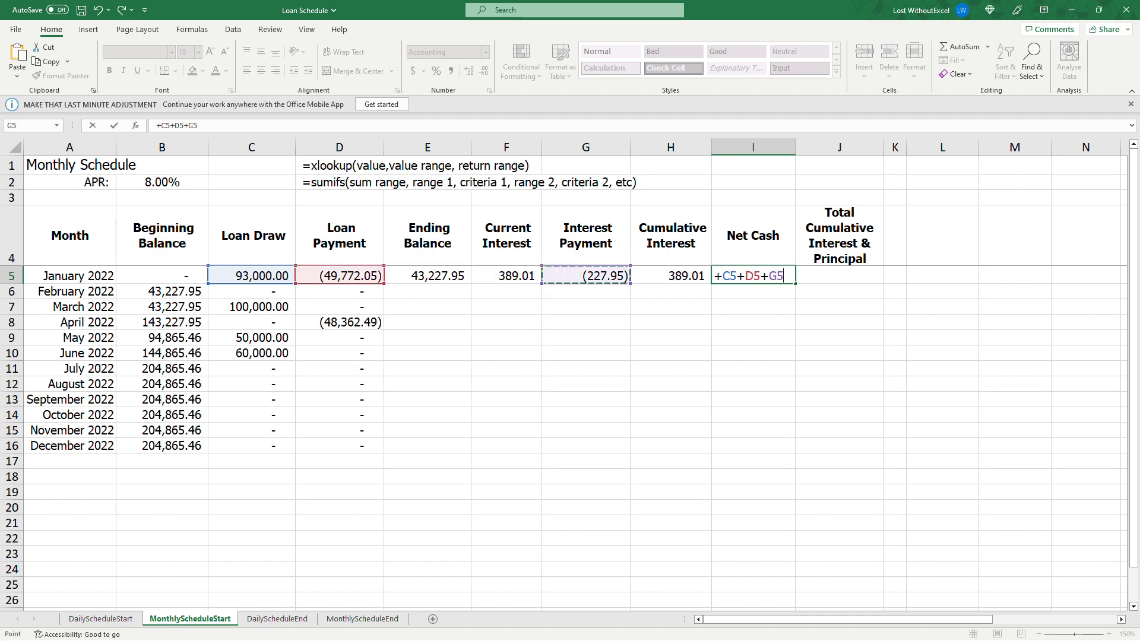
pyautogui.press('Return')
# Step: Enter +E5+H5 in cell J5 to total January's ending balance and cumulative interest
pyautogui.press('Up')
pyautogui.press('Right')
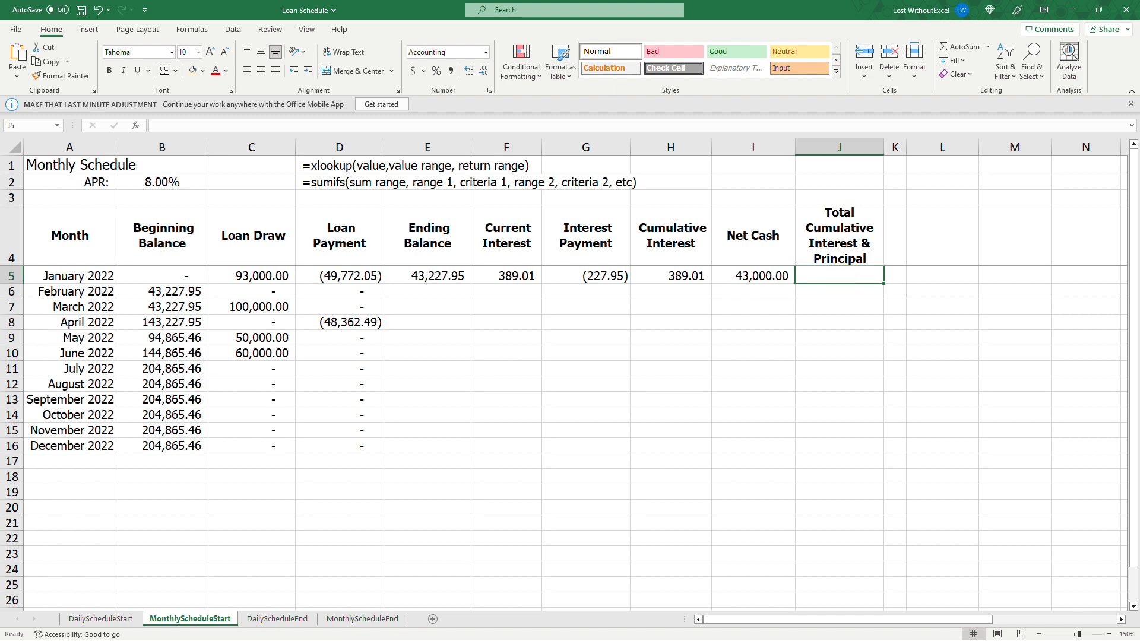
pyautogui.write('+')
pyautogui.press('Left')
pyautogui.press('Left')
pyautogui.press('Left')
pyautogui.press('Left')
pyautogui.press('Left')
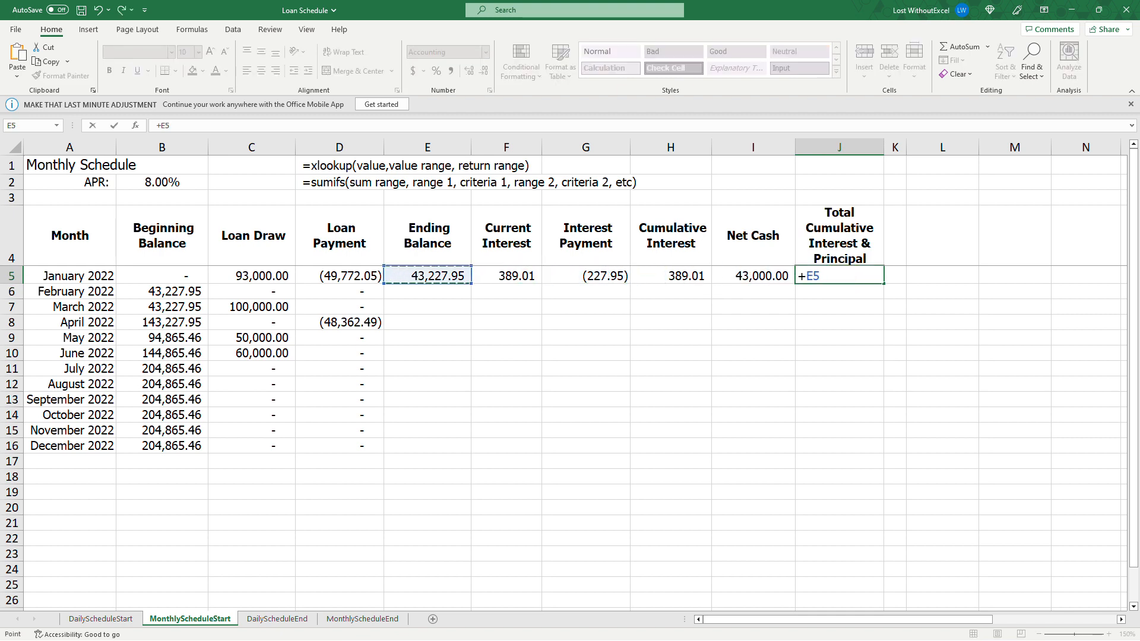
pyautogui.write('+')
pyautogui.press('Left')
pyautogui.press('Left')
pyautogui.press('Return')
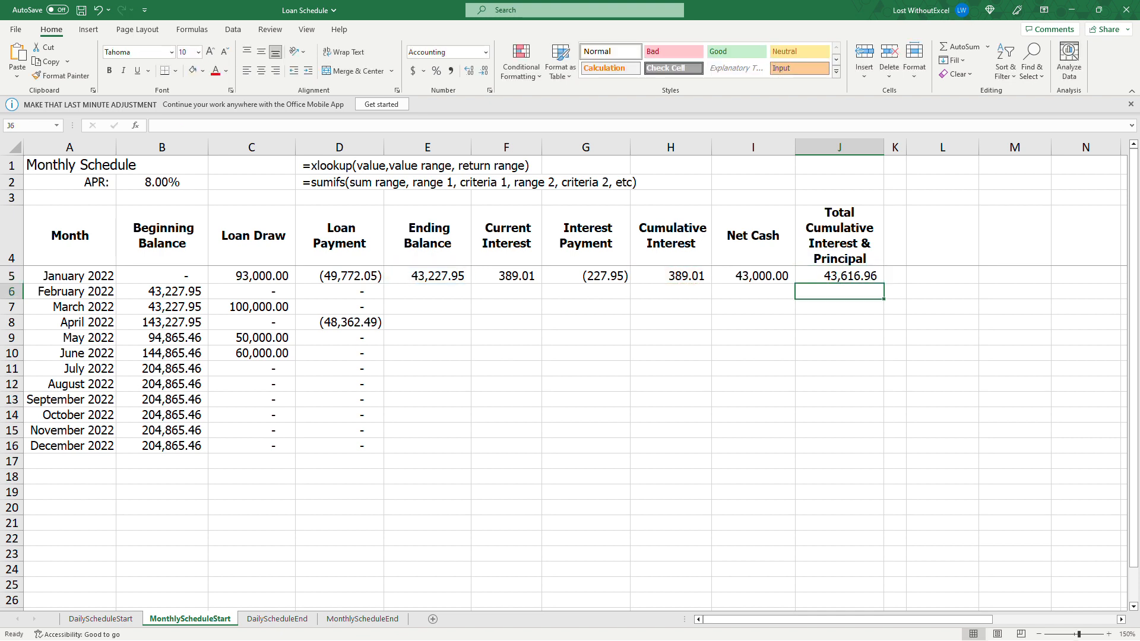
# Step: Compare January's monthly row with the 1/31/2022 row and the January draws, payments and net cash on DailyScheduleStart
pyautogui.click(12, 276)
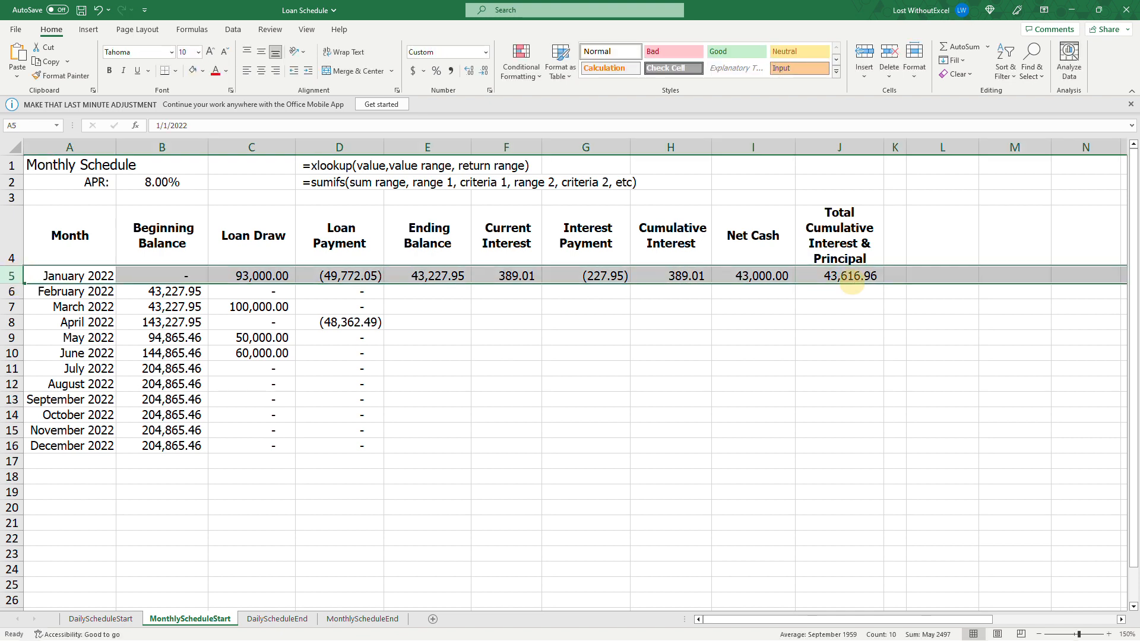
pyautogui.click(850, 279)
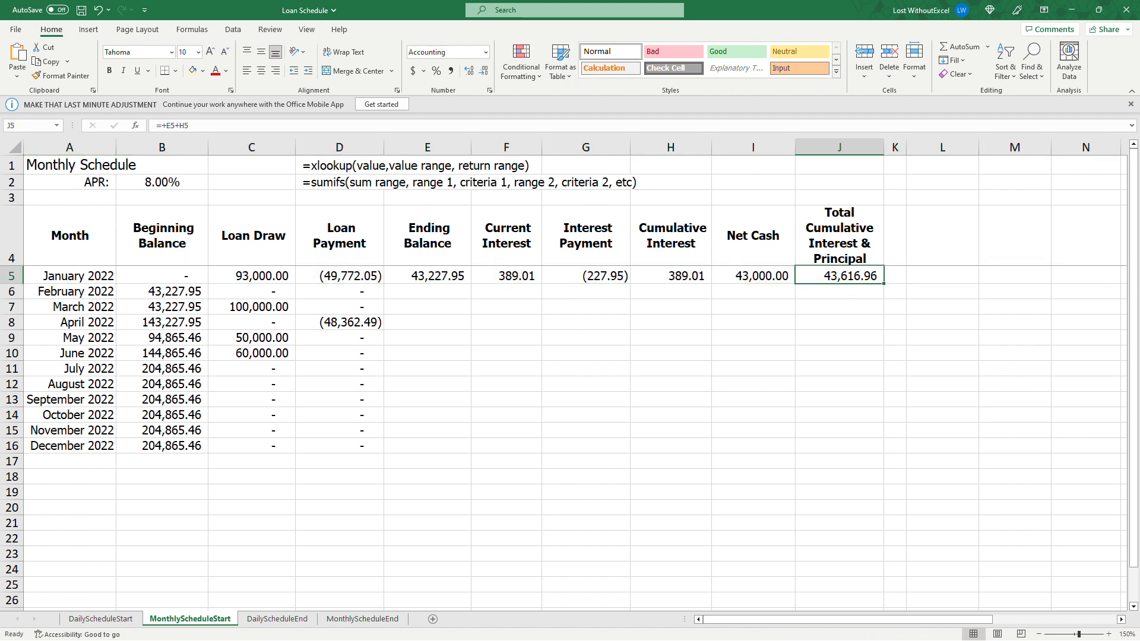
pyautogui.click(100, 619)
pyautogui.scroll(-1, 119, 475)
pyautogui.click(12, 551)
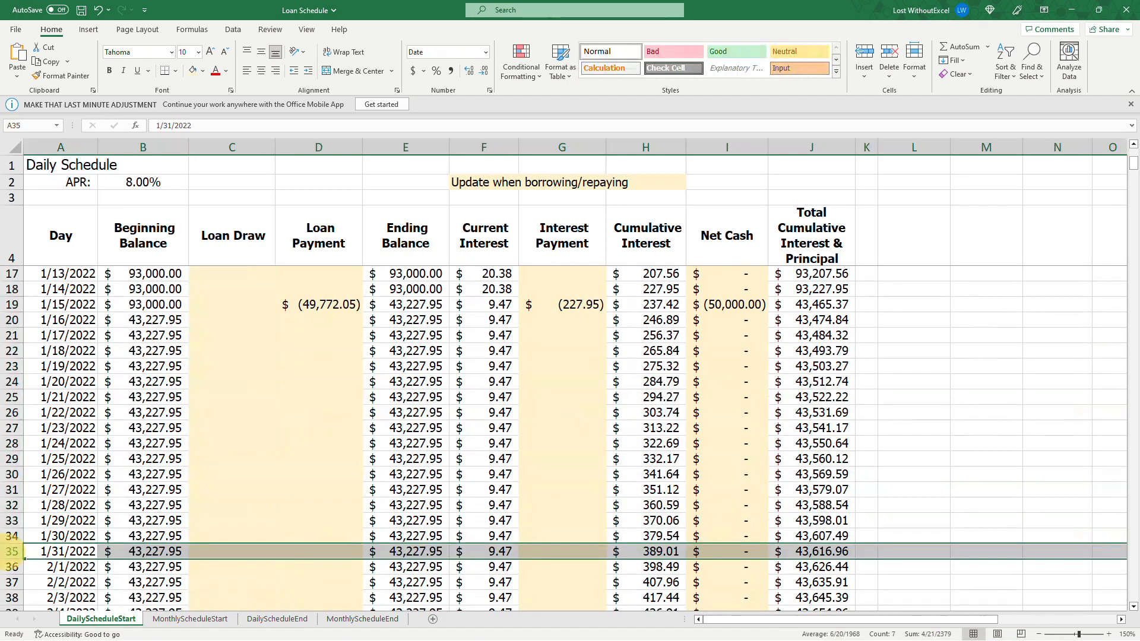
pyautogui.click(826, 551)
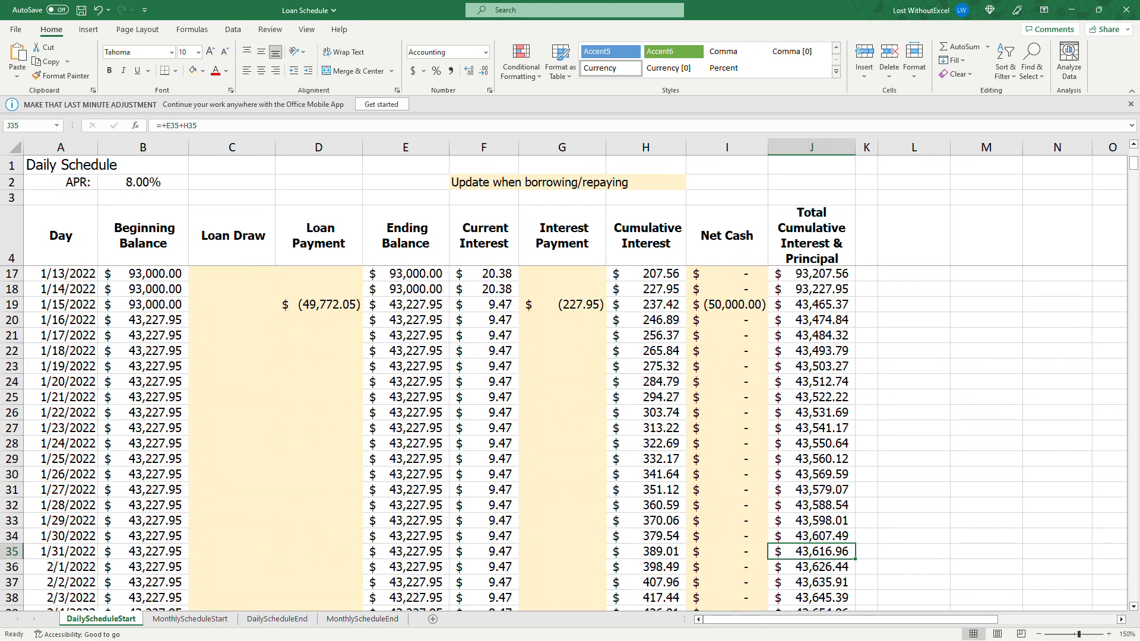
pyautogui.click(12, 552)
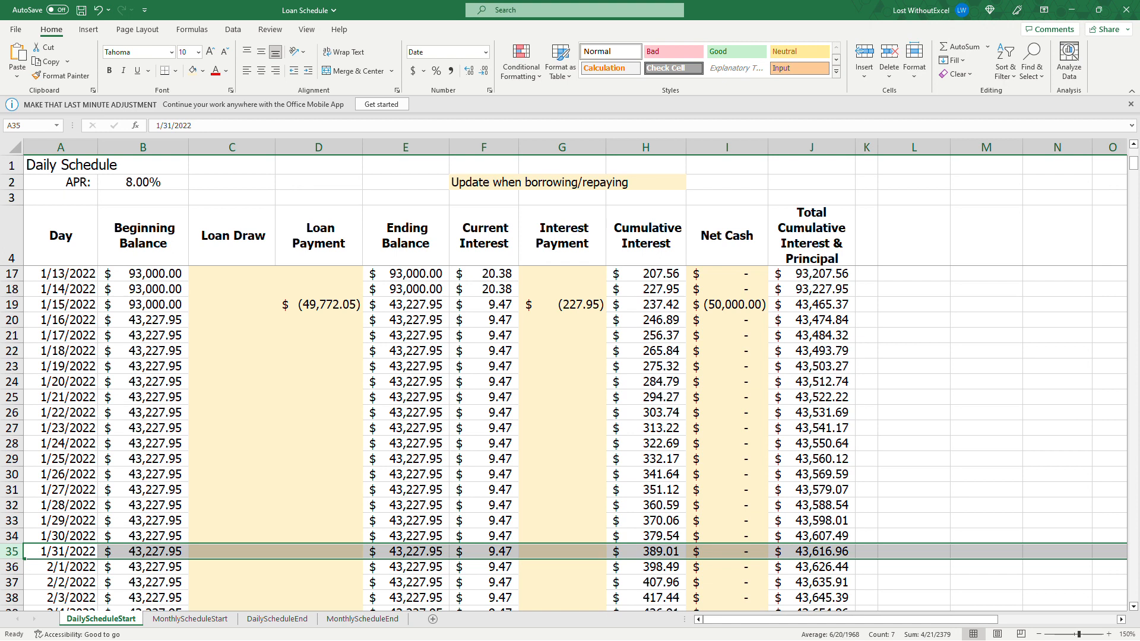
pyautogui.scroll(4, 311, 510)
pyautogui.moveTo(232, 276); pyautogui.dragTo(311, 511)
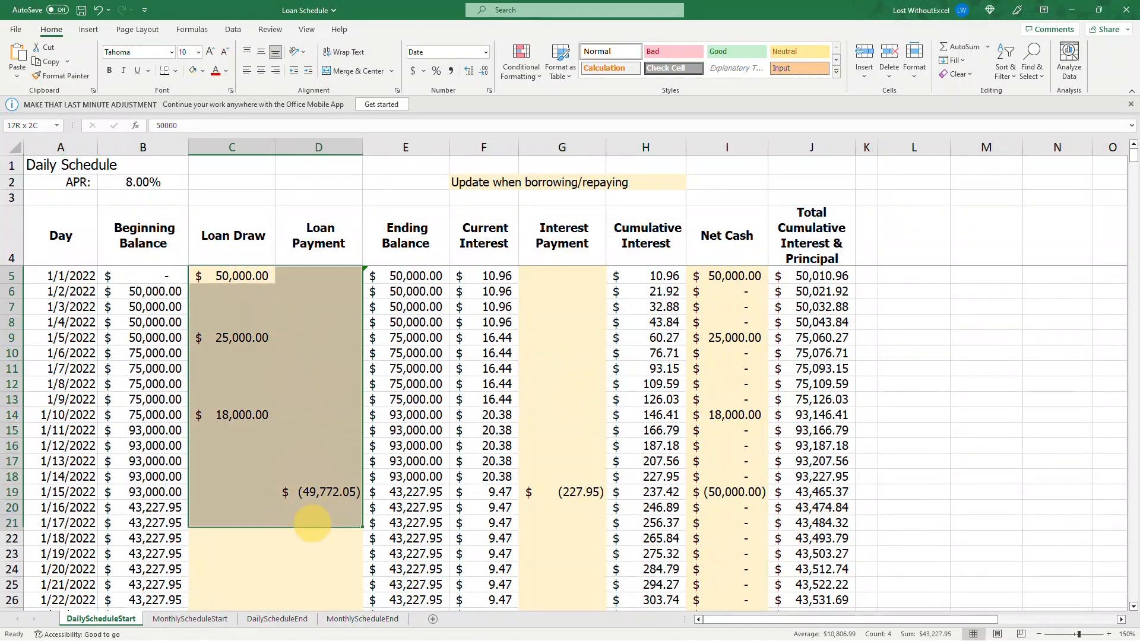
pyautogui.moveTo(563, 400); pyautogui.dragTo(567, 603)
pyautogui.moveTo(727, 276); pyautogui.dragTo(722, 431)
pyautogui.click(560, 419)
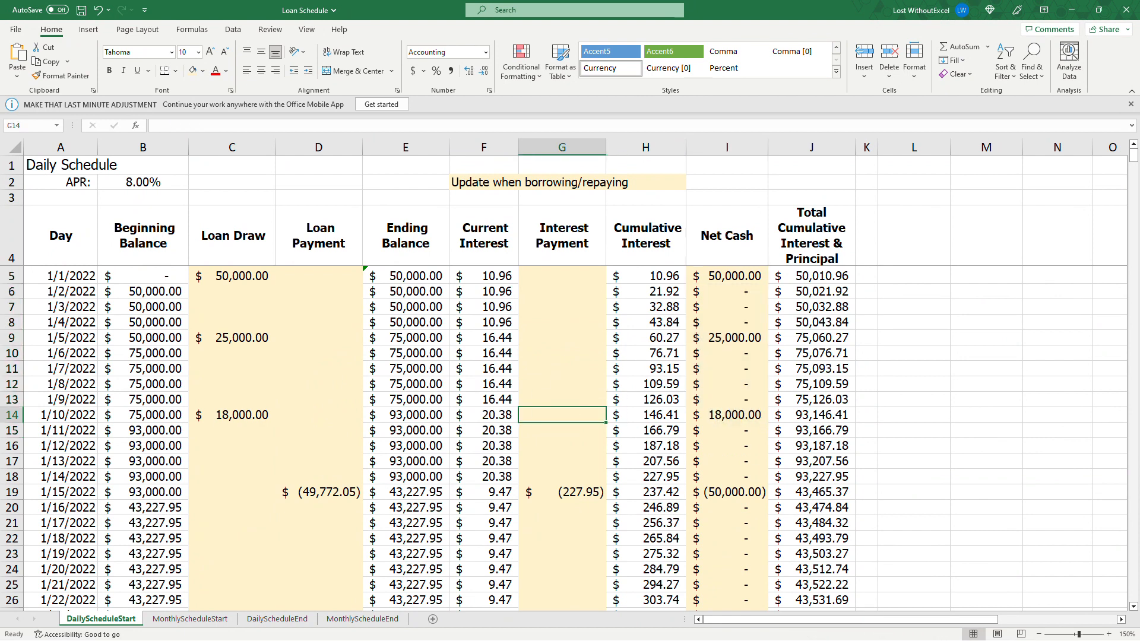
# Step: On MonthlyScheduleStart, fill the Ending Balance, Current Interest and Interest Payment formulas in E5:G5 down through December in row 16
pyautogui.click(190, 618)
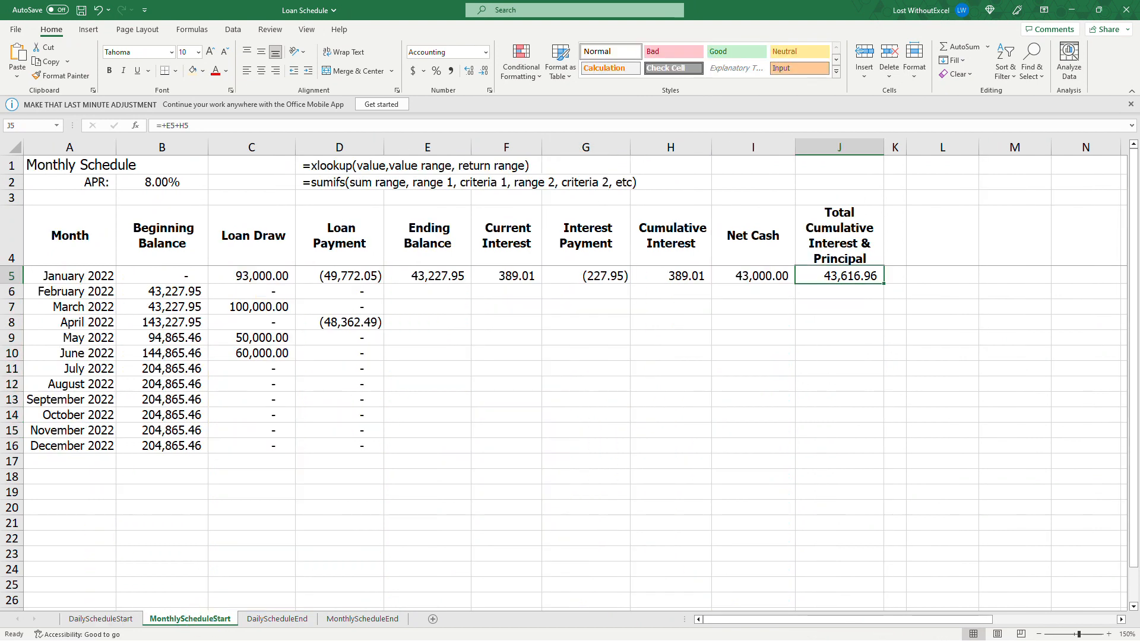
pyautogui.click(521, 305)
pyautogui.click(428, 274)
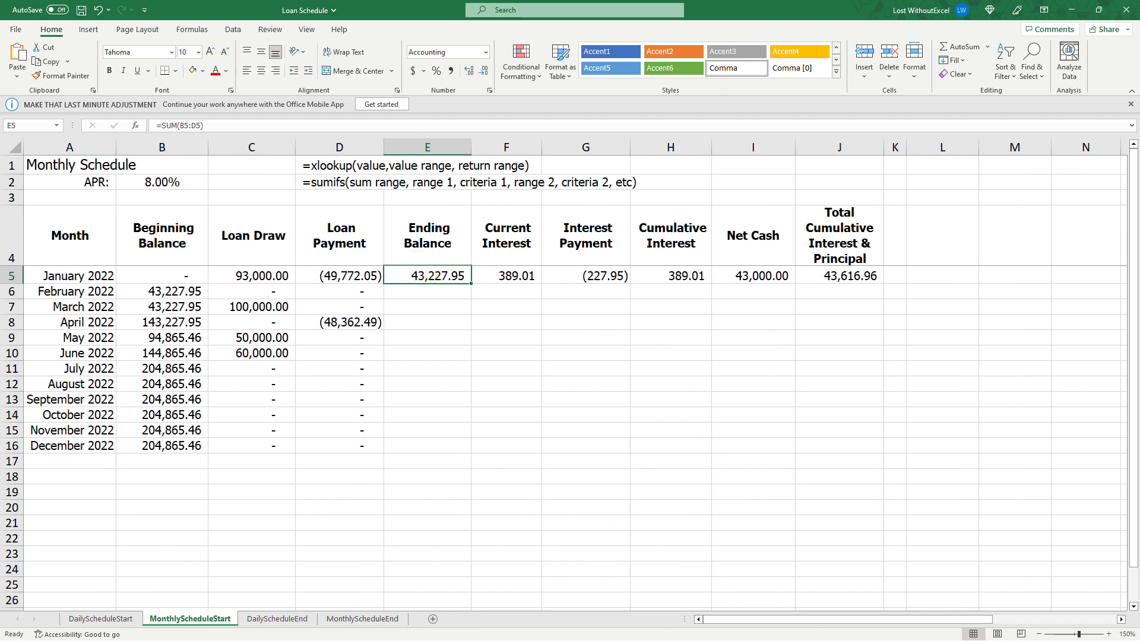
pyautogui.click(420, 274)
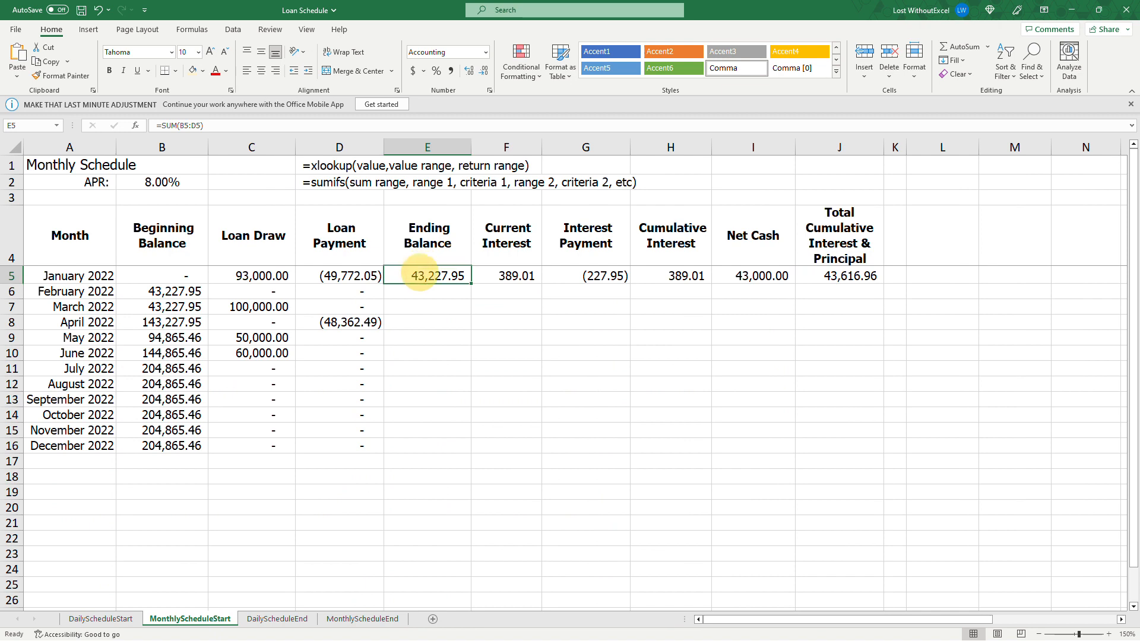
pyautogui.moveTo(419, 275); pyautogui.dragTo(606, 453)
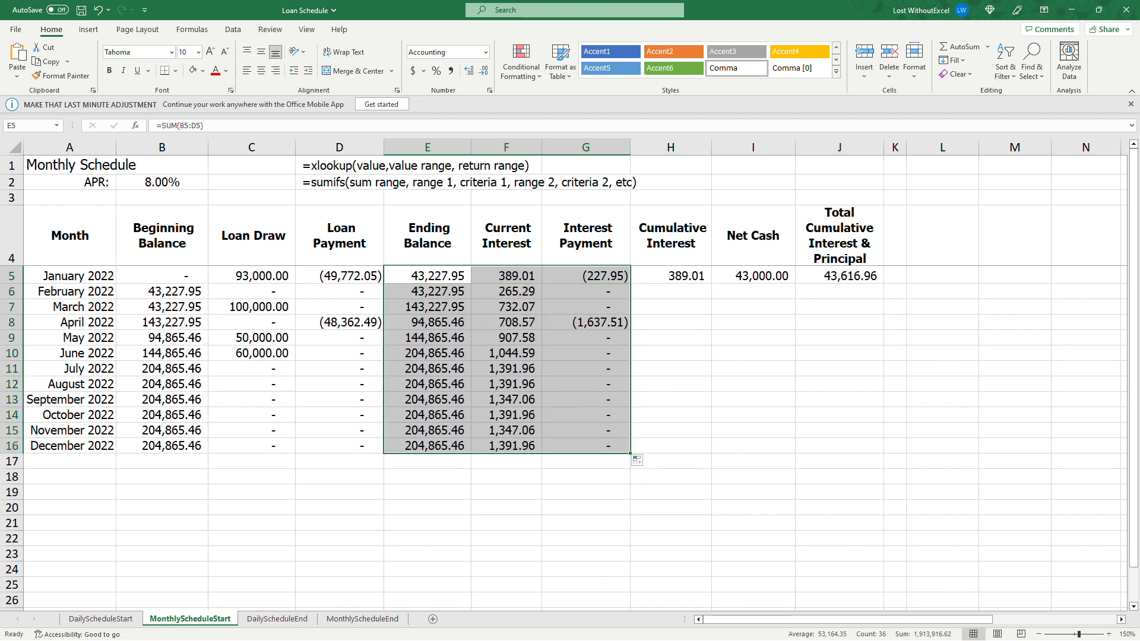
pyautogui.click(435, 277)
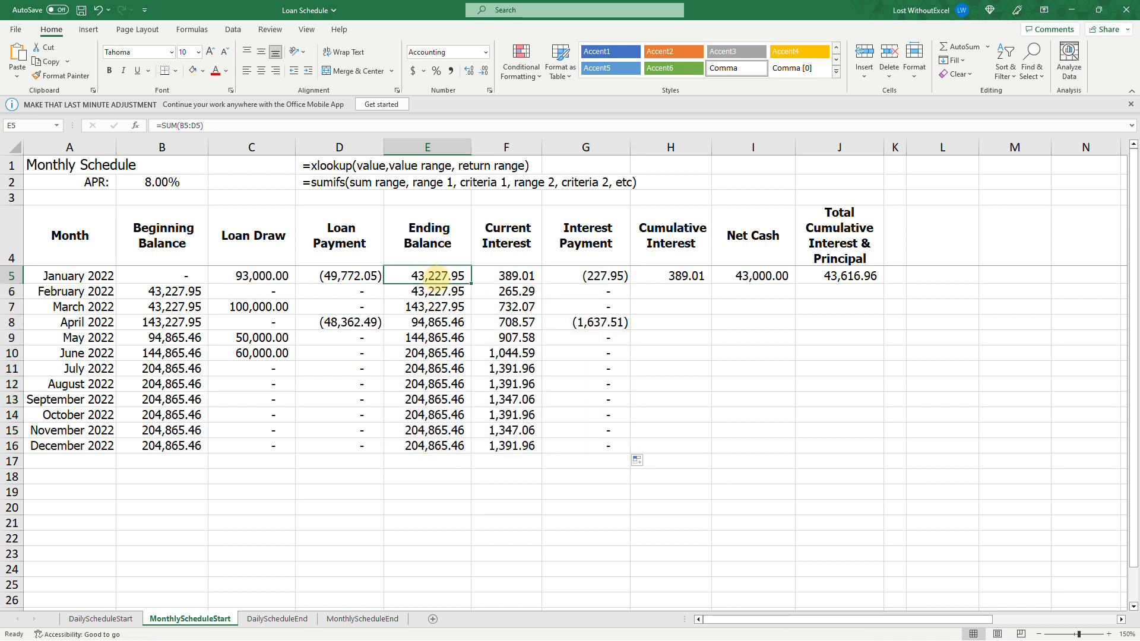
pyautogui.click(514, 276)
pyautogui.click(567, 273)
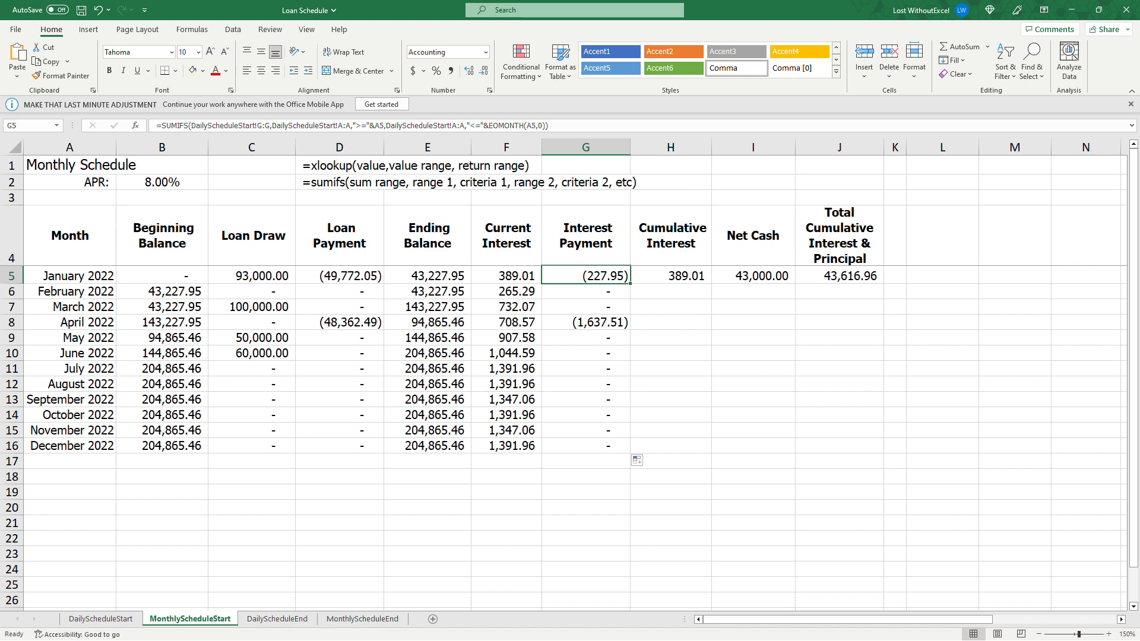
# Step: Enter +H5+F6 in February's Cumulative Interest cell H6 and fill the formula down through H16
pyautogui.click(682, 276)
pyautogui.click(665, 292)
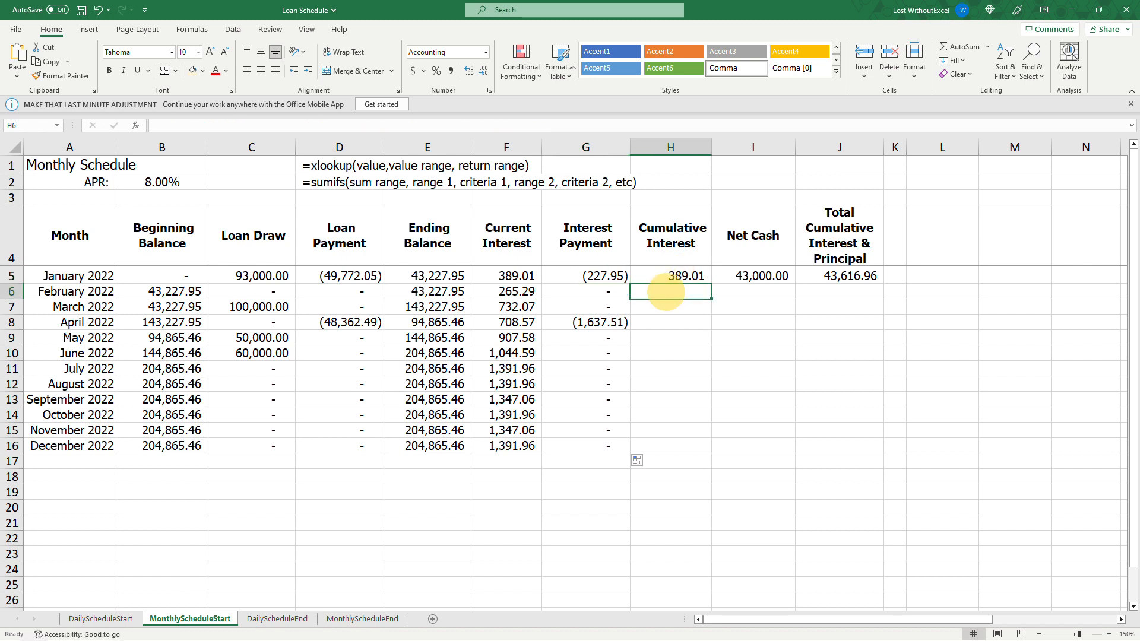
pyautogui.write('+')
pyautogui.press('Up')
pyautogui.write('+')
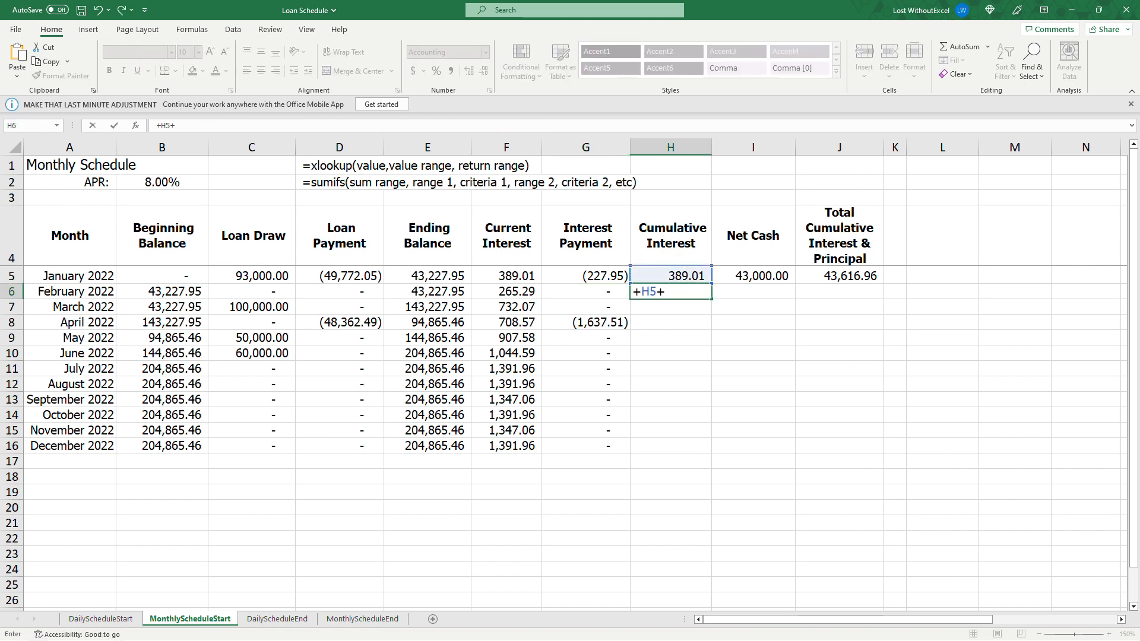
pyautogui.press('Left')
pyautogui.press('Left')
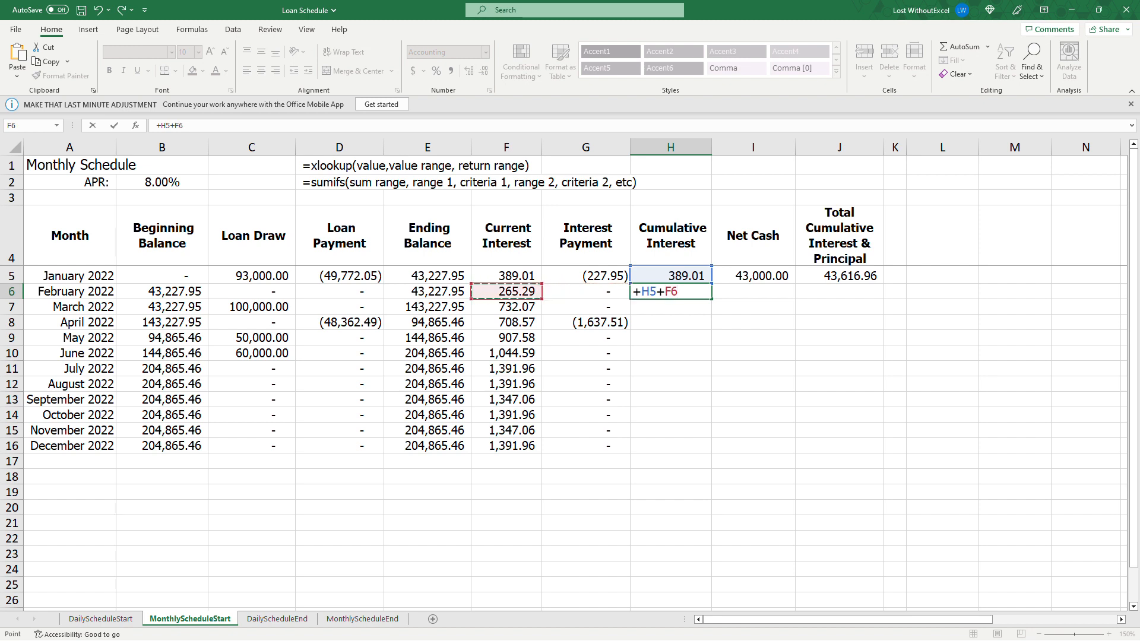
pyautogui.press('Return')
pyautogui.click(683, 292)
pyautogui.moveTo(712, 299); pyautogui.dragTo(700, 450)
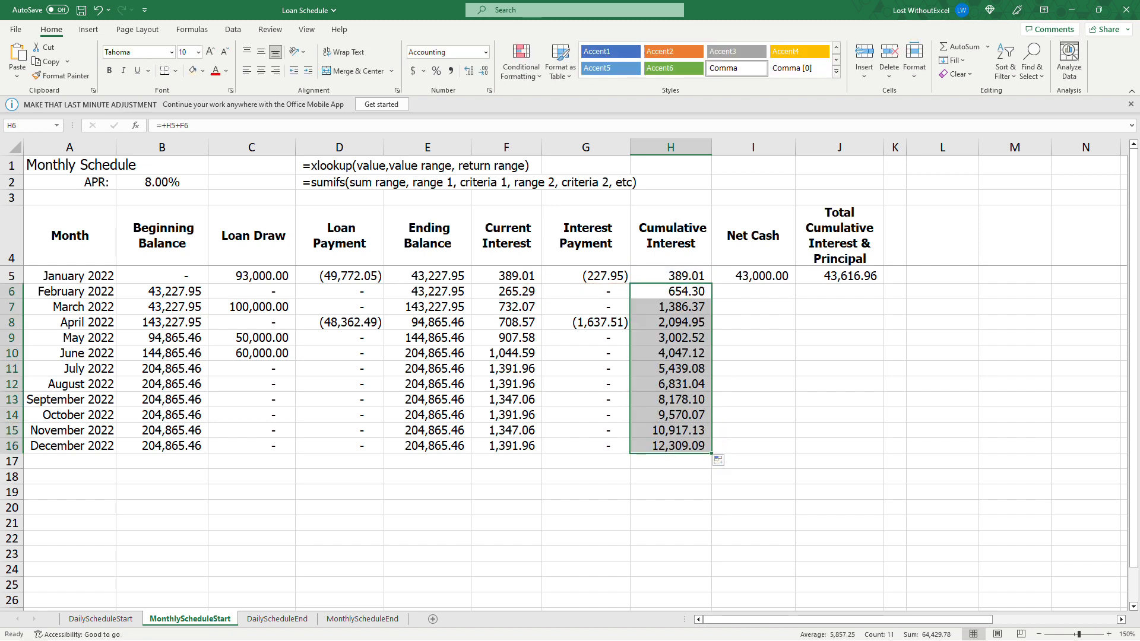
# Step: Fill the Net Cash and Total Cumulative Interest & Principal formulas in I5:J5 down through row 16
pyautogui.click(759, 276)
pyautogui.click(835, 276)
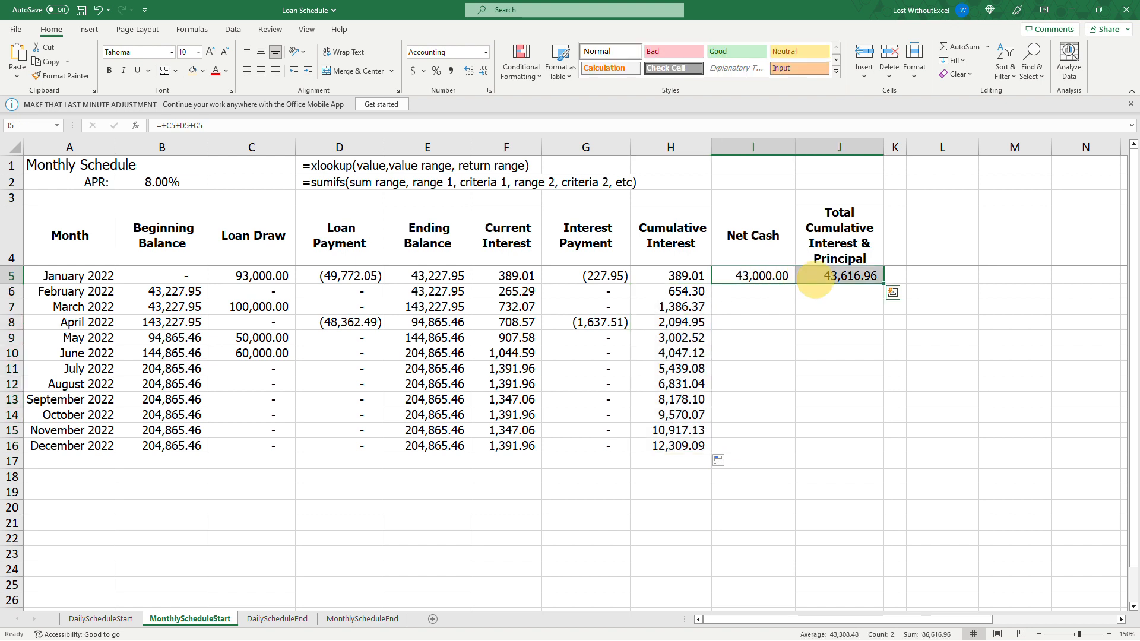
pyautogui.click(686, 306)
pyautogui.click(683, 291)
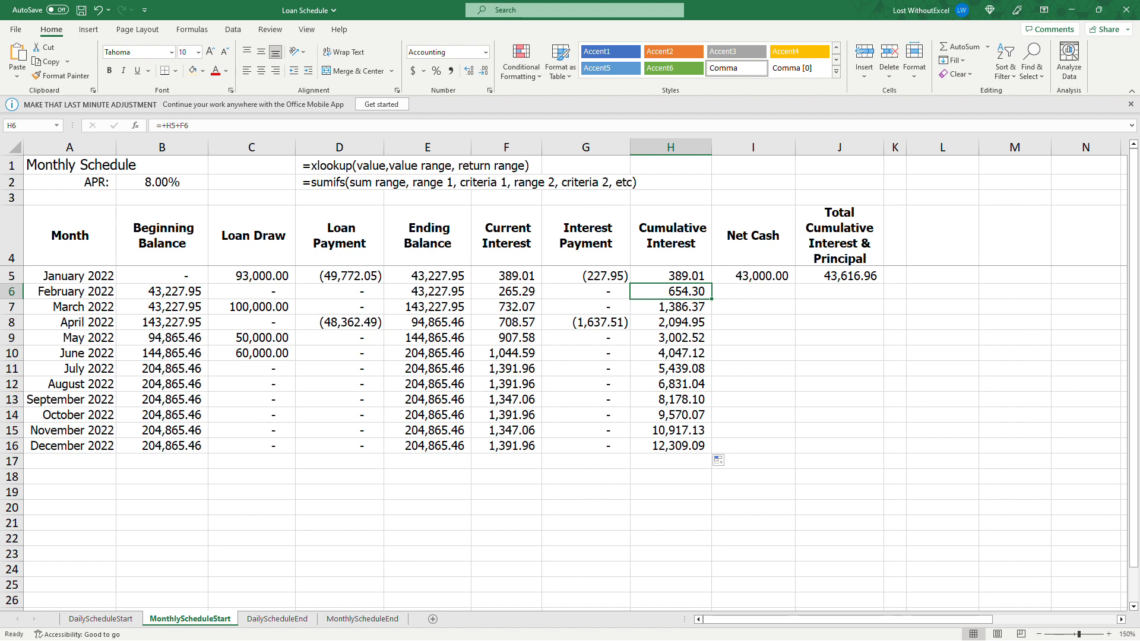
pyautogui.moveTo(763, 276); pyautogui.dragTo(854, 450)
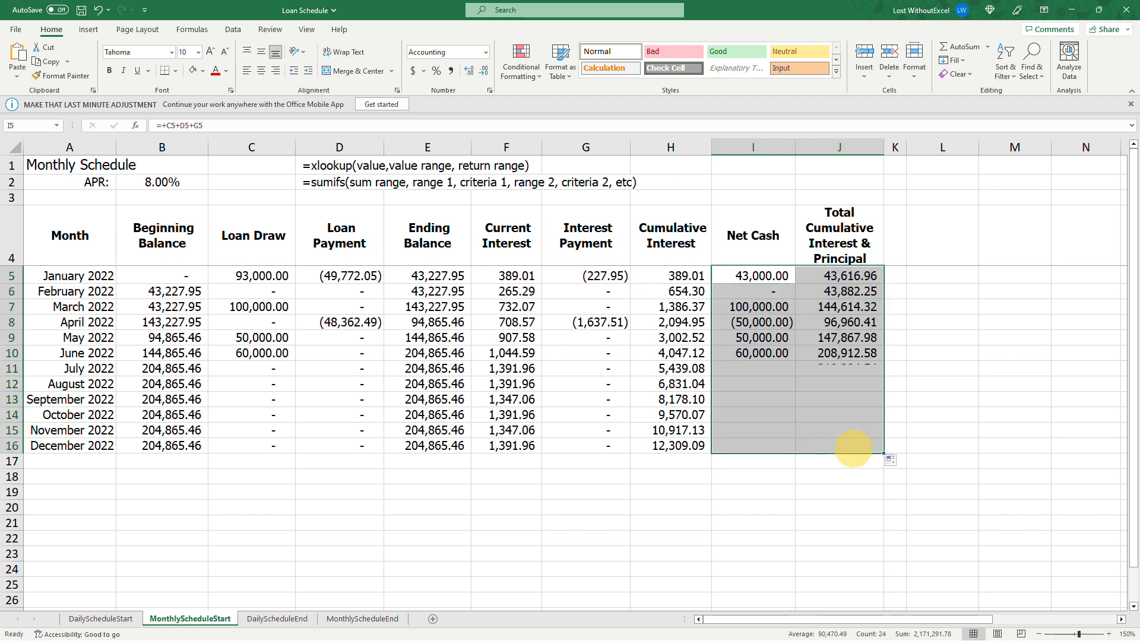
pyautogui.click(753, 493)
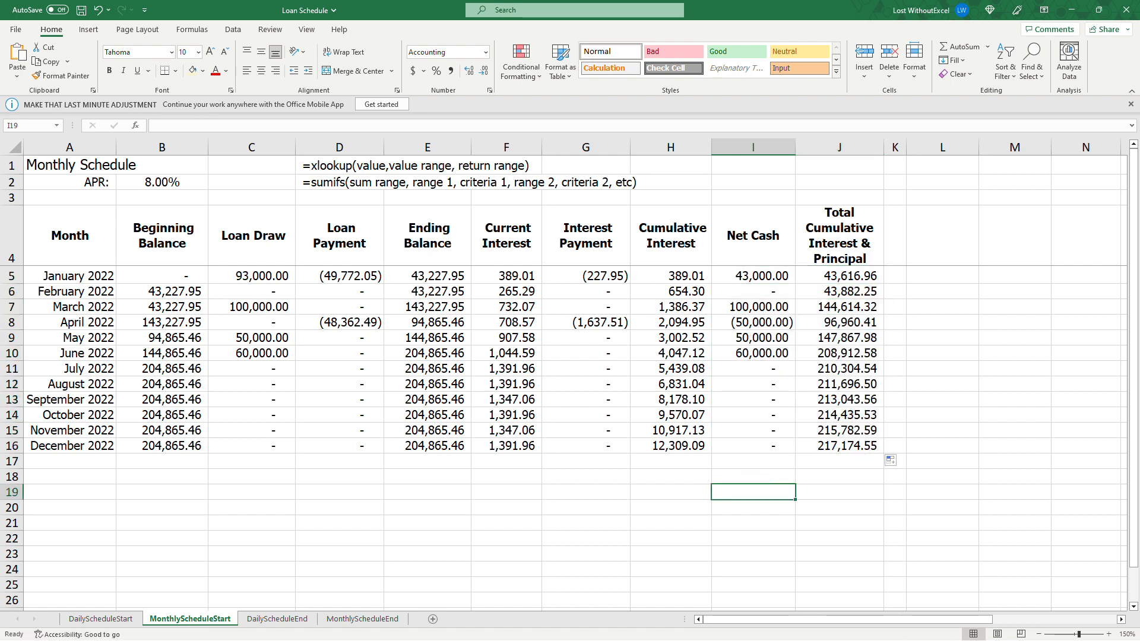
# Step: Check the 12/31/2022 Total Cumulative Interest & Principal on DailyScheduleStart against December's monthly total
pyautogui.click(101, 619)
pyautogui.click(823, 384)
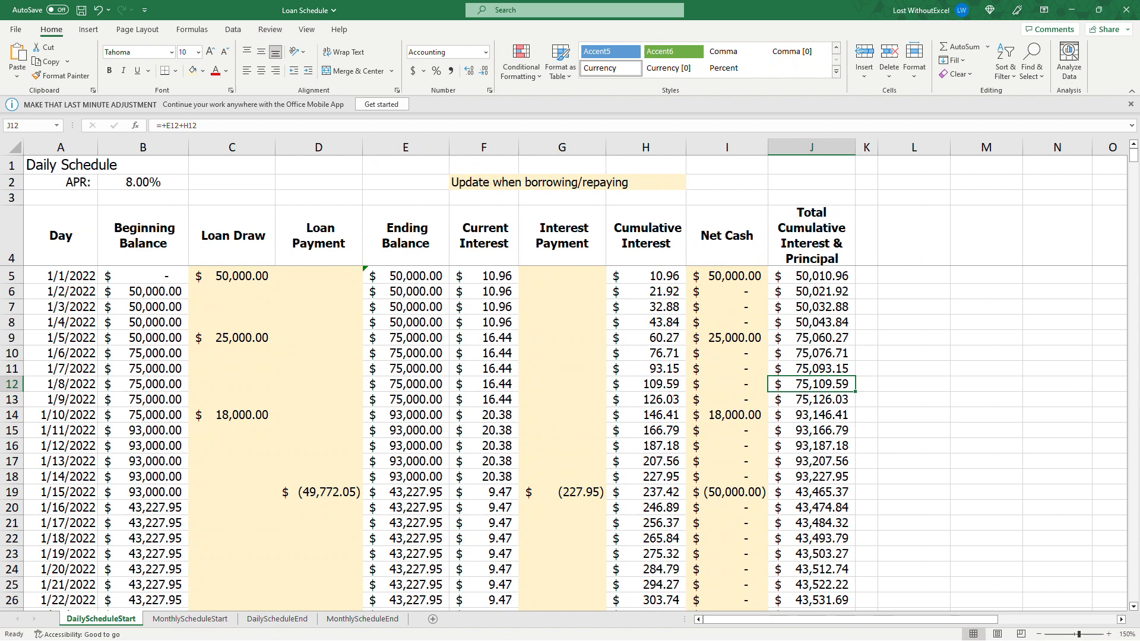
pyautogui.hotkey('ctrl', 'Down')
pyautogui.scroll(-1, 564, 439)
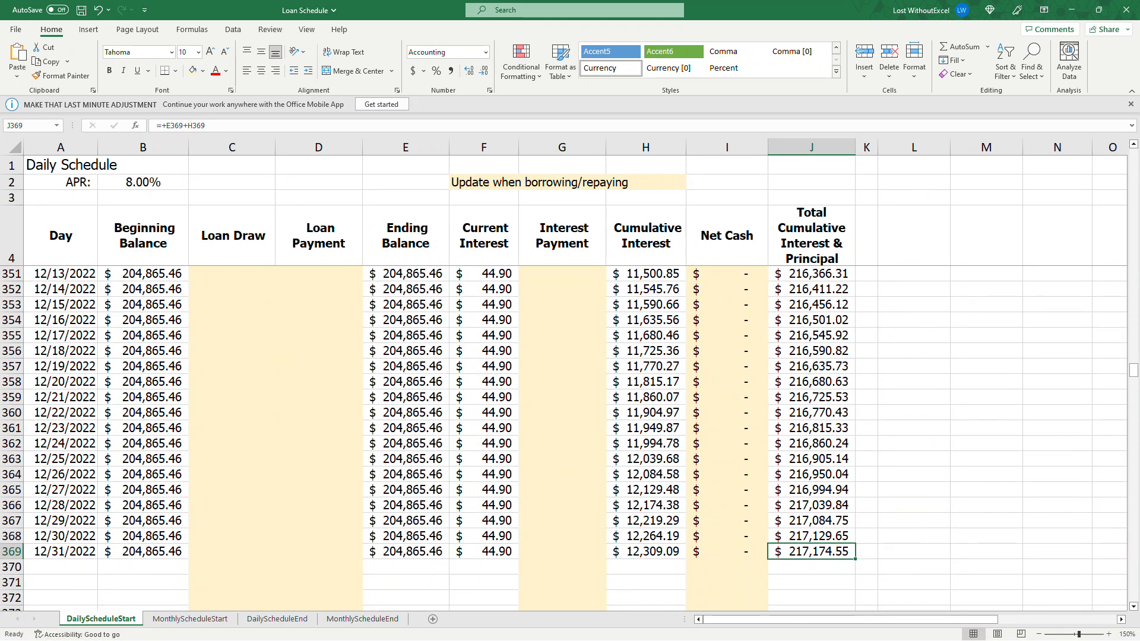
# Step: Format the monthly schedule values in B5:J16 on MonthlyScheduleStart in the Accounting format with dollar signs
pyautogui.click(194, 618)
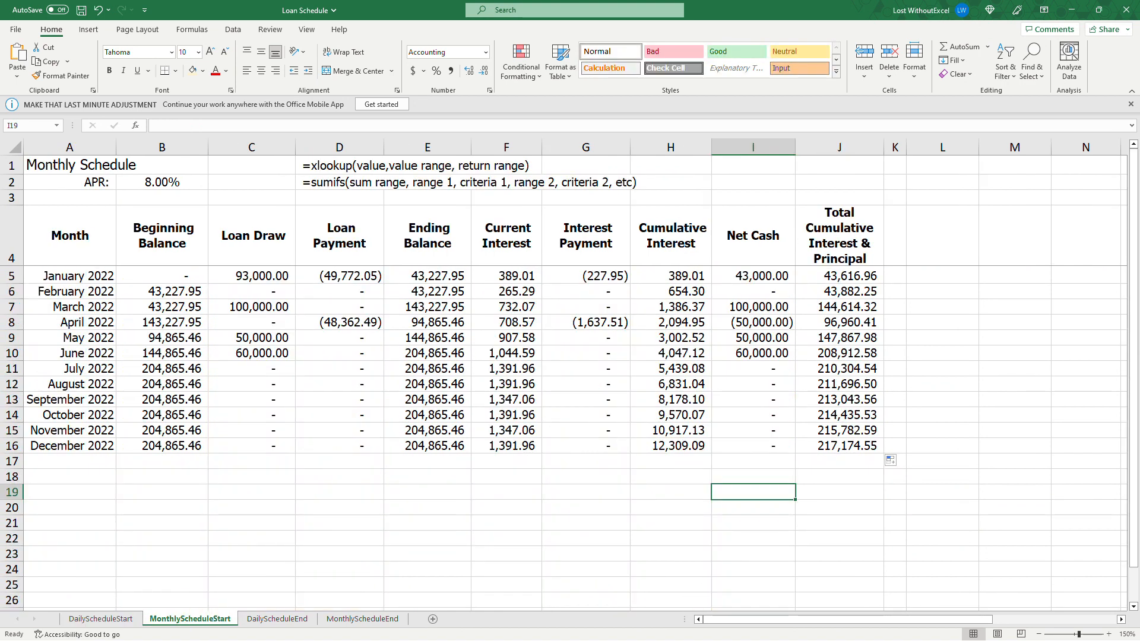
pyautogui.moveTo(178, 276); pyautogui.dragTo(849, 447)
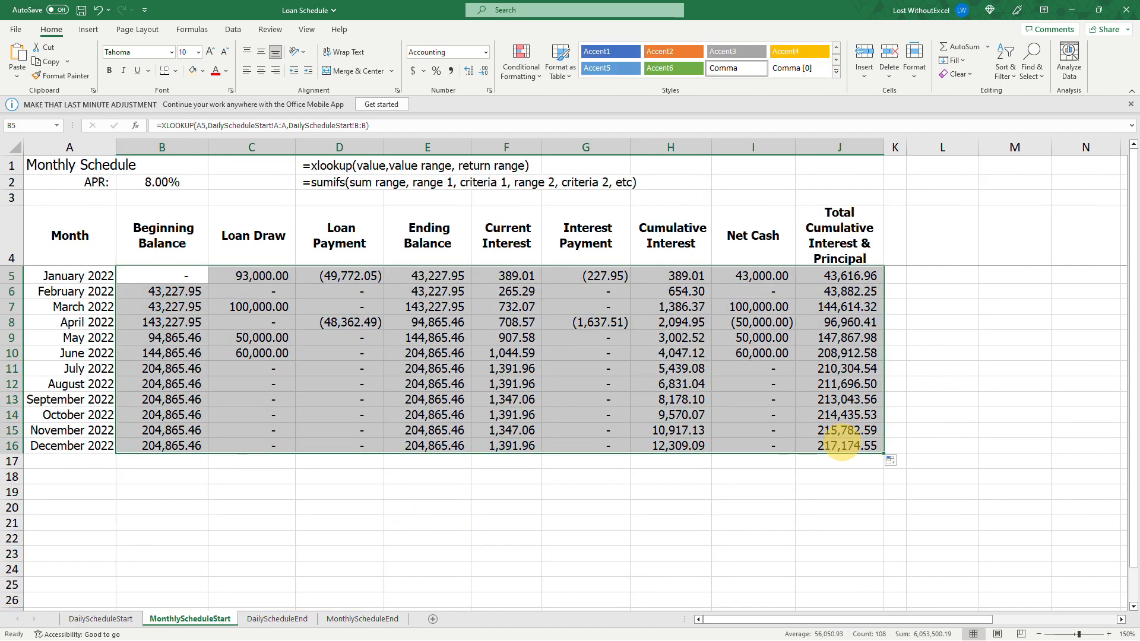
pyautogui.click(414, 72)
pyautogui.click(671, 539)
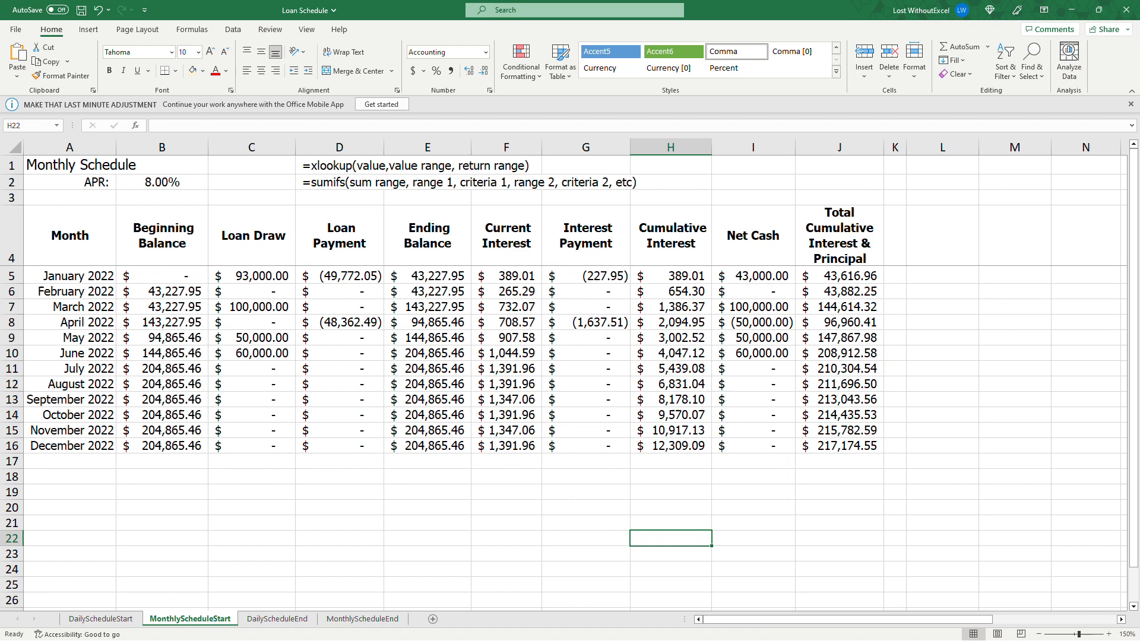
# Step: Clear the XLOOKUP and SUMIFS syntax notes from cells D1:D2 above the monthly schedule
pyautogui.click(615, 463)
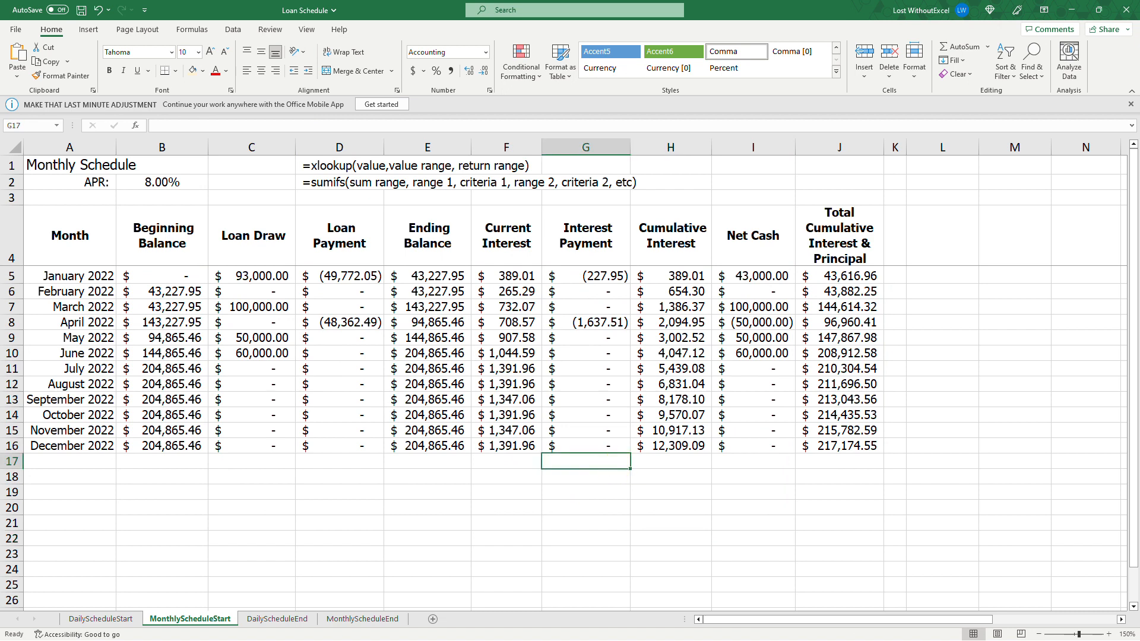
pyautogui.moveTo(320, 166); pyautogui.dragTo(333, 185)
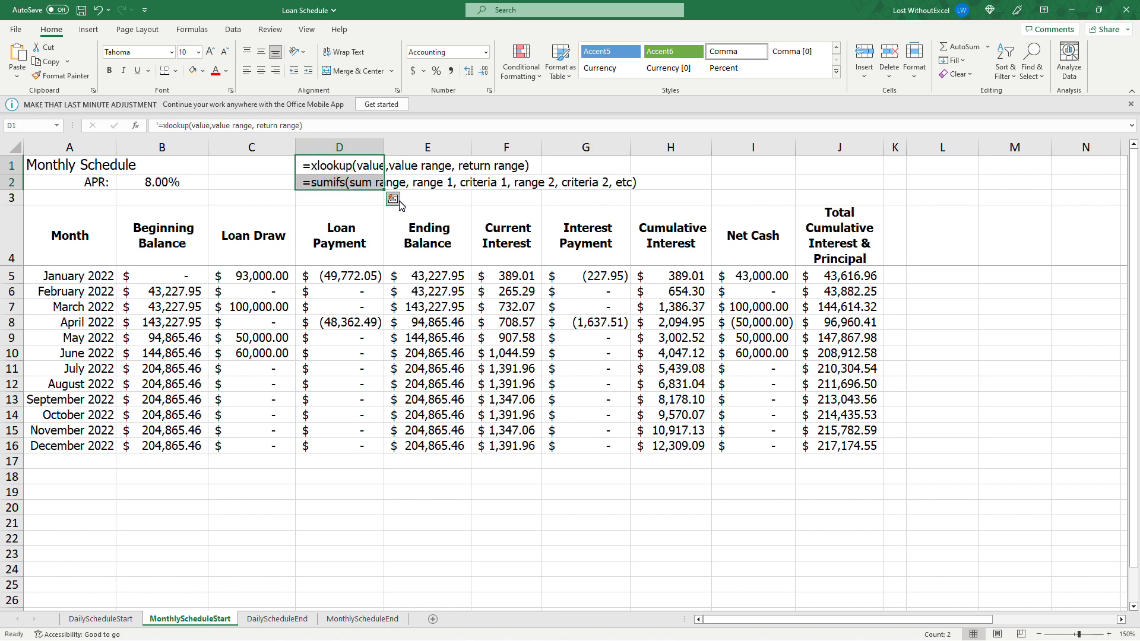
pyautogui.press('Delete')
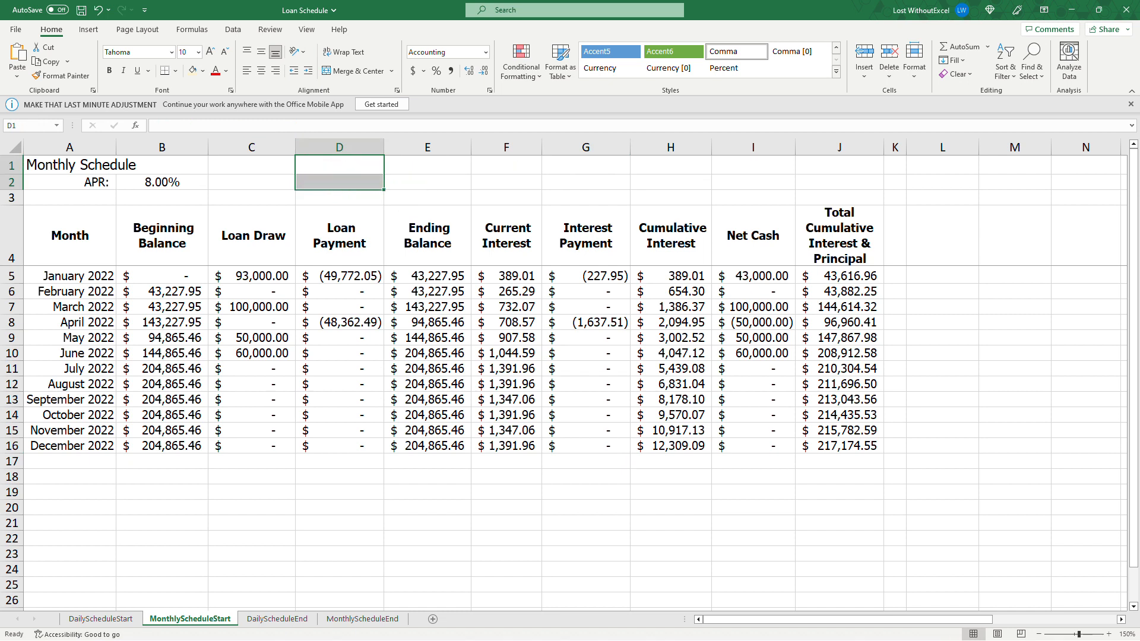
# Step: Review the daily Current Interest values in F351:F360 on DailyScheduleStart and return to the monthly schedule
pyautogui.click(110, 619)
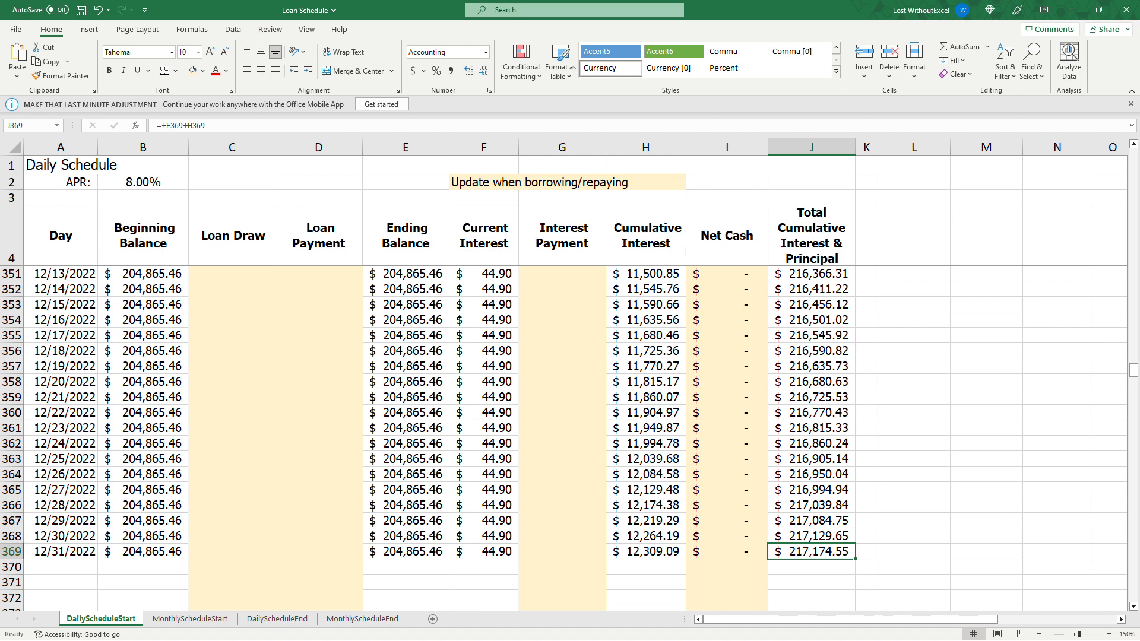
pyautogui.moveTo(484, 273); pyautogui.dragTo(484, 412)
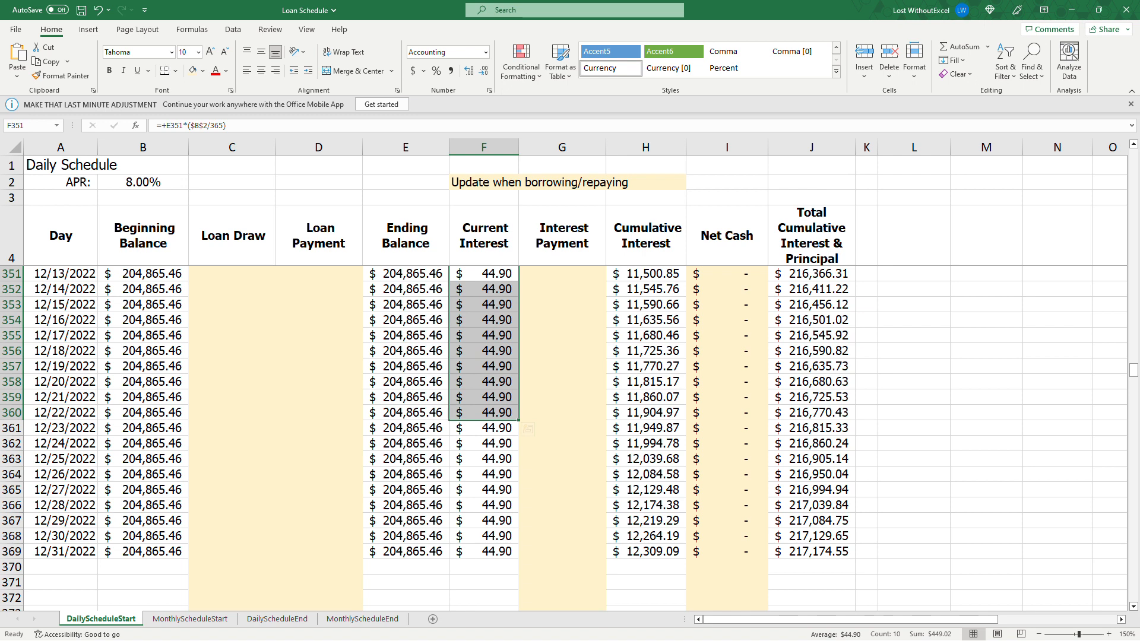
pyautogui.click(190, 618)
pyautogui.click(306, 492)
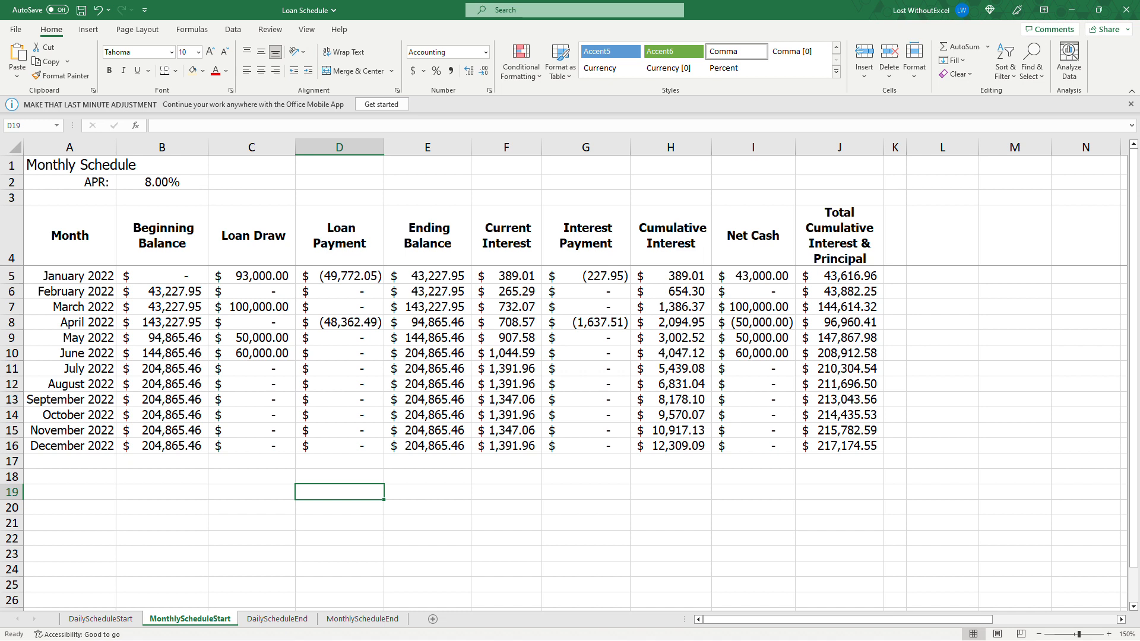
# Step: Replace the December month in A16 with 1/1/2023 and examine how the schedule formulas respond
pyautogui.click(98, 446)
pyautogui.write('1/1/223')
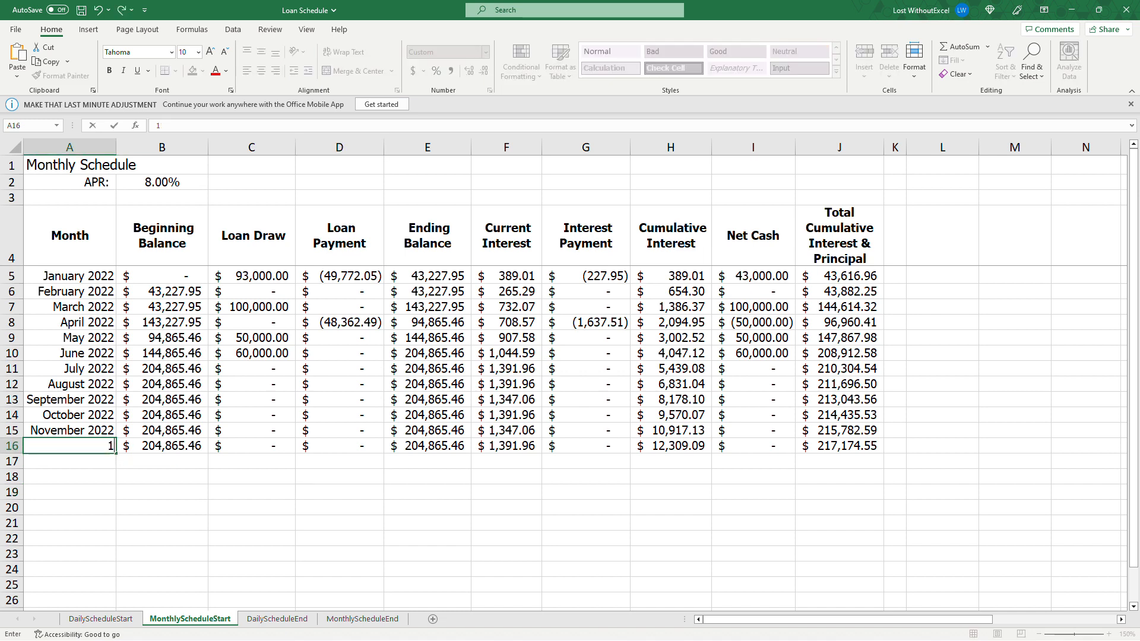
pyautogui.press('BackSpace')
pyautogui.press('BackSpace')
pyautogui.write('023')
pyautogui.press('Return')
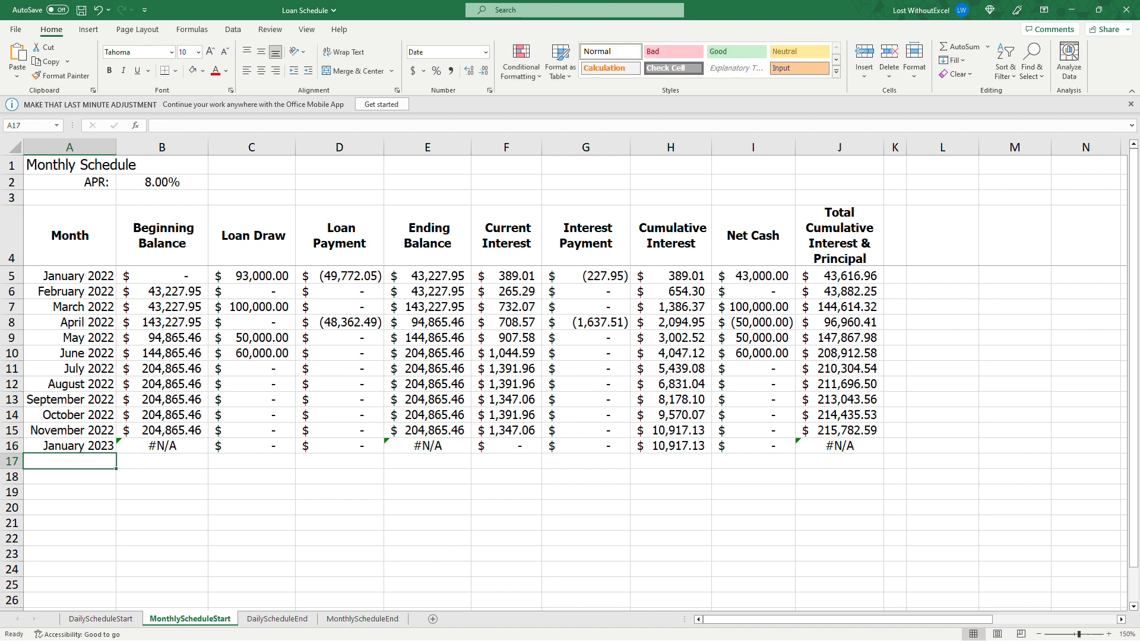
pyautogui.moveTo(252, 276); pyautogui.dragTo(840, 445)
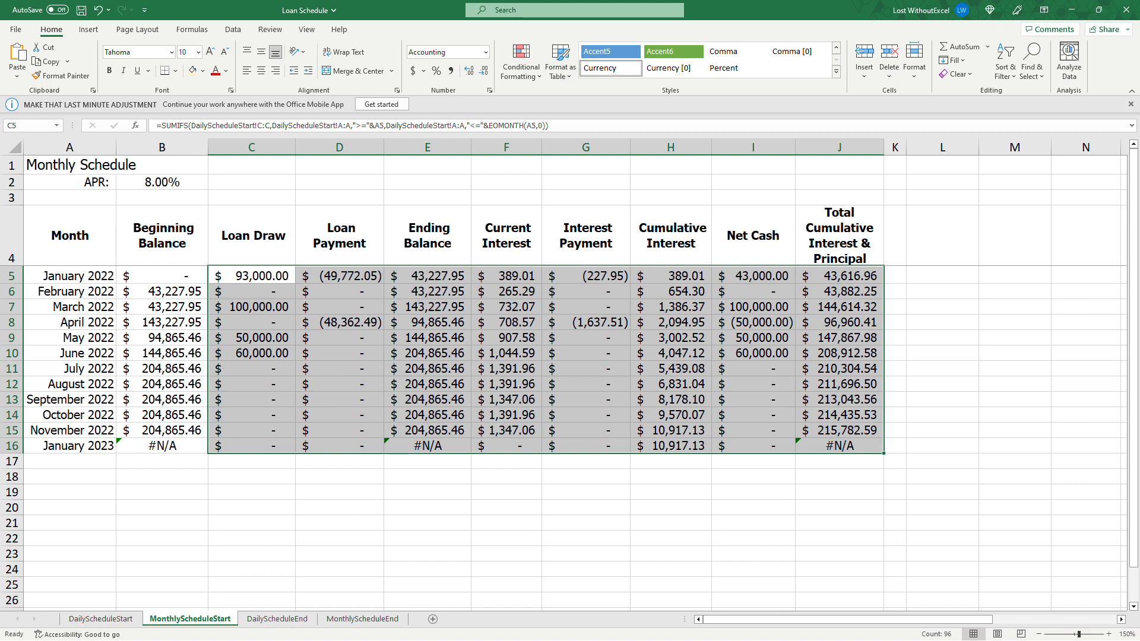
# Step: Extend the daily schedule on DailyScheduleStart by filling A365:J369 down through 10/3/2023 in row 645
pyautogui.click(72, 444)
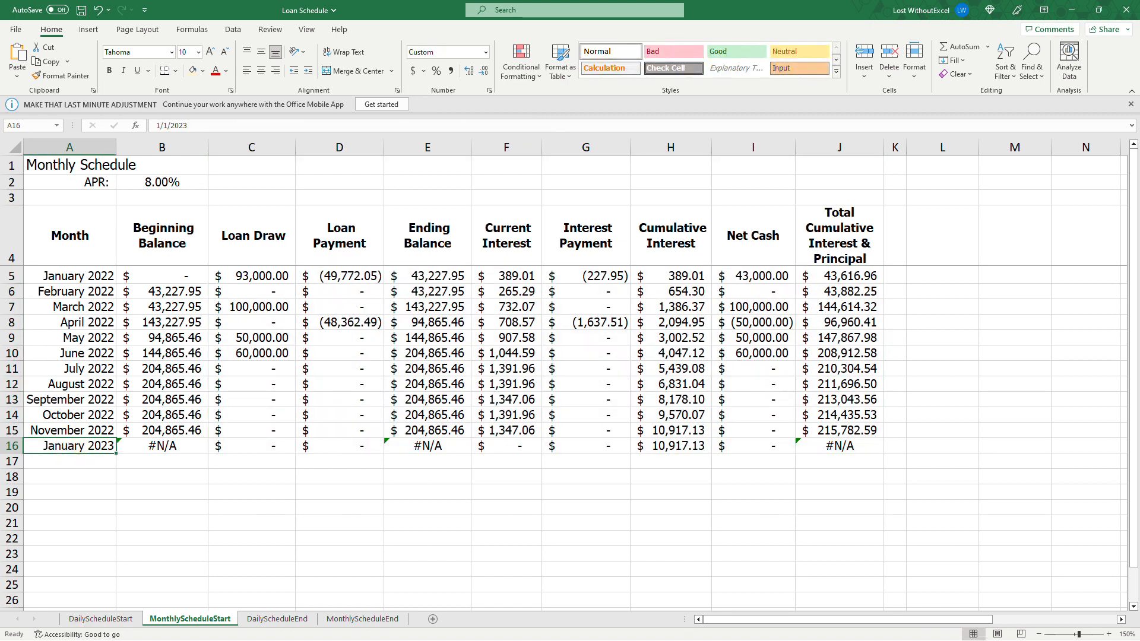
pyautogui.click(98, 619)
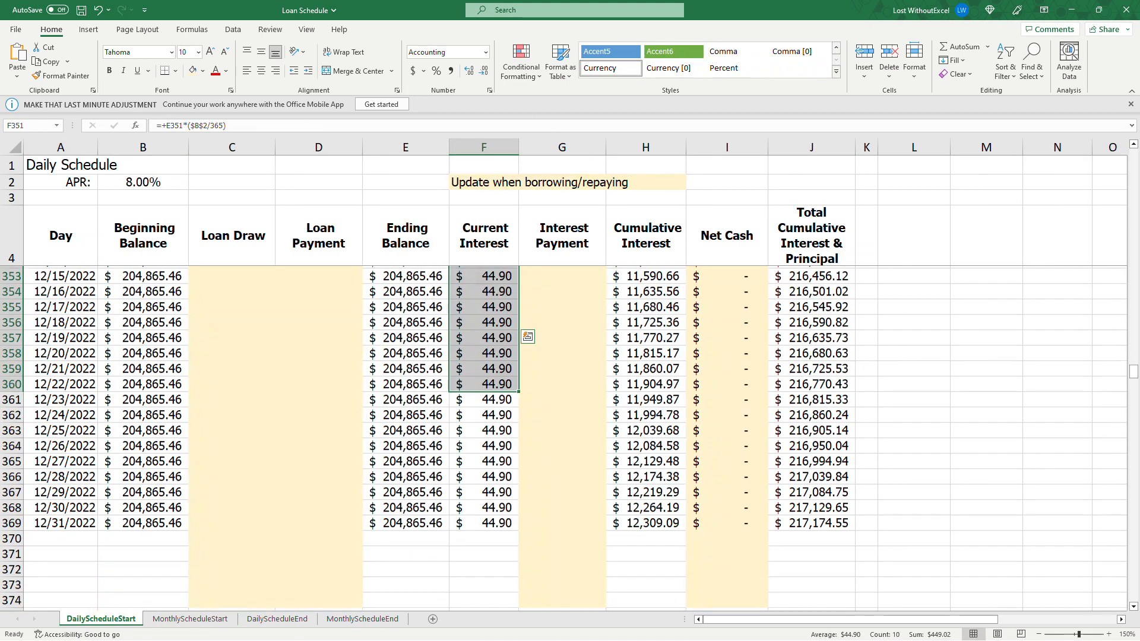
pyautogui.scroll(-4, 571, 380)
pyautogui.scroll(2, 570, 380)
pyautogui.moveTo(65, 351); pyautogui.dragTo(856, 528)
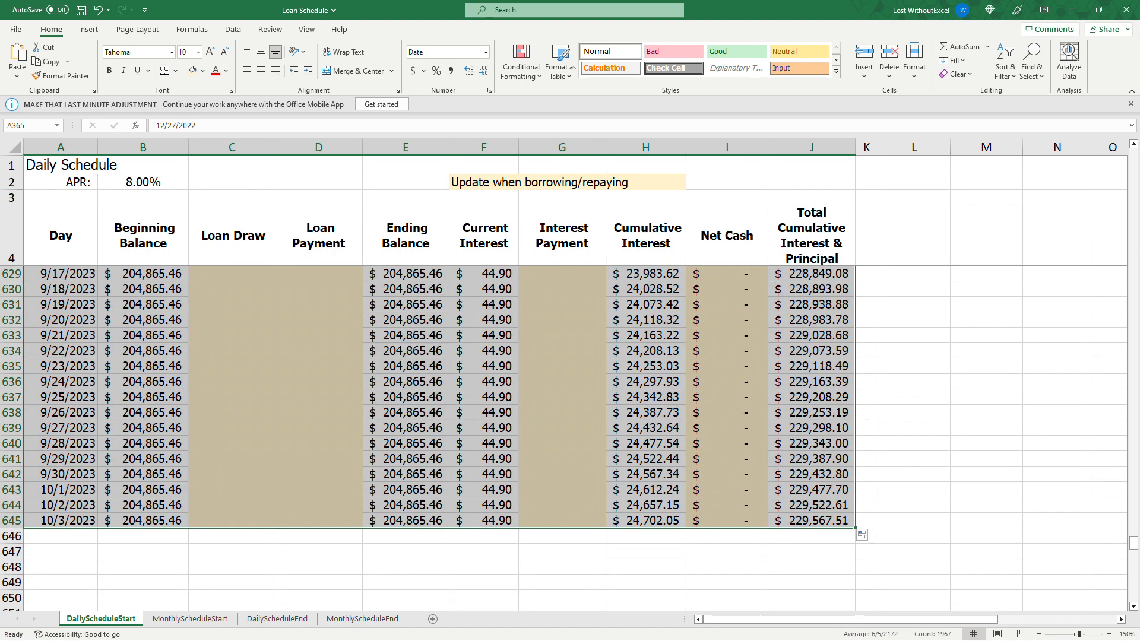
pyautogui.scroll(20, 439, 439)
pyautogui.scroll(6, 564, 439)
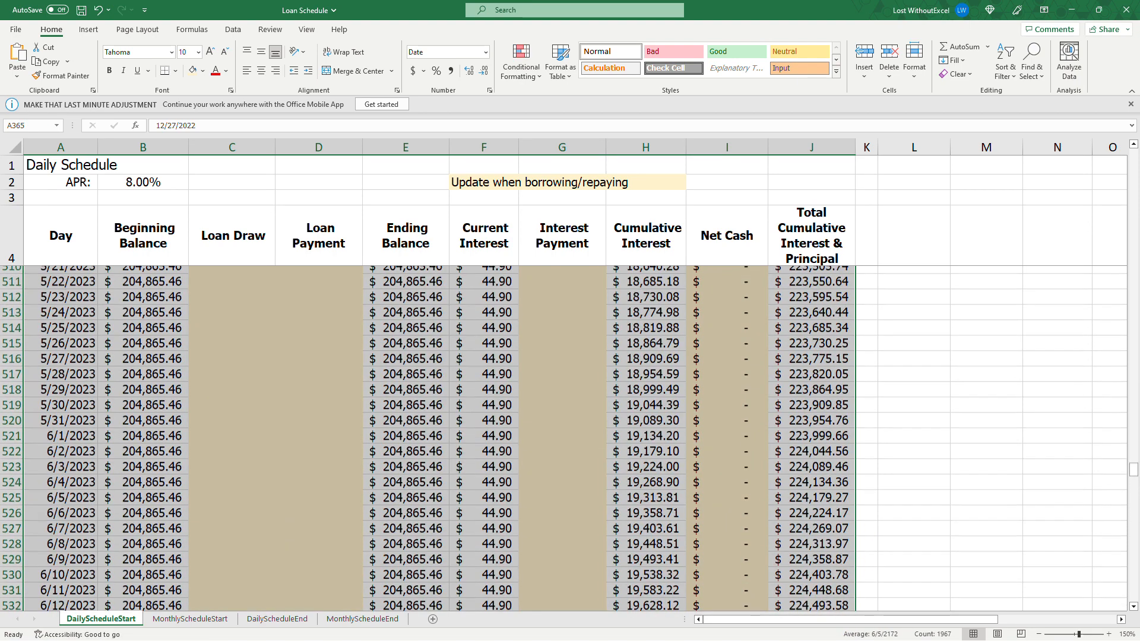
pyautogui.hotkey('ctrl', 'pagedown')
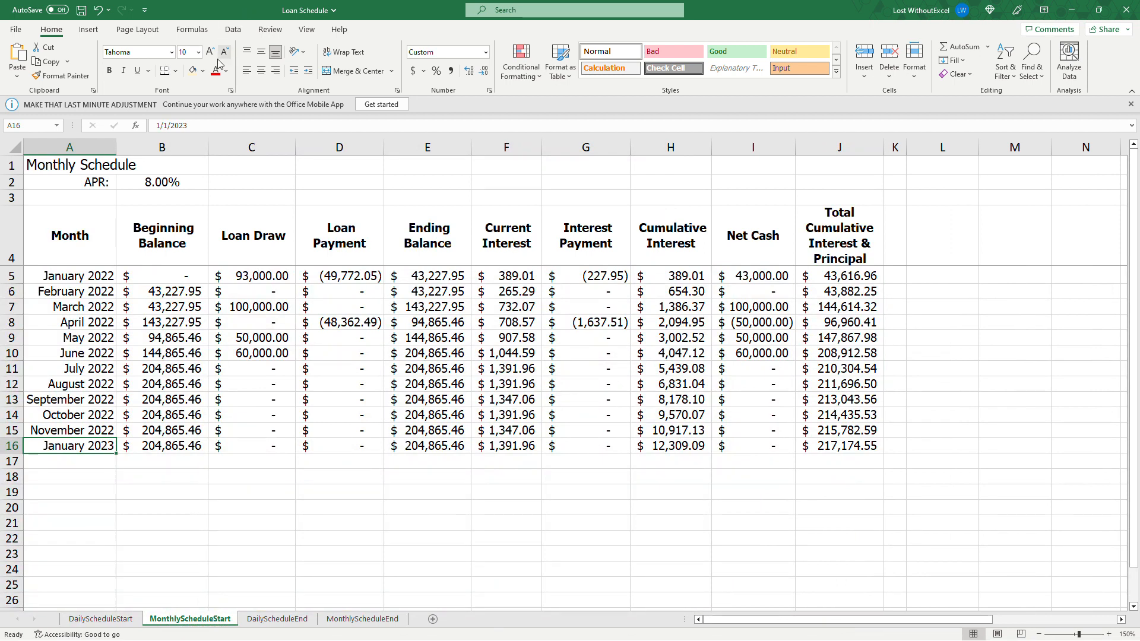
# Step: Change the month date in A16 on MonthlyScheduleStart to 1/1/2024 and inspect the row's formulas
pyautogui.press('F2')
pyautogui.press('BackSpace')
pyautogui.write('4')
pyautogui.press('Return')
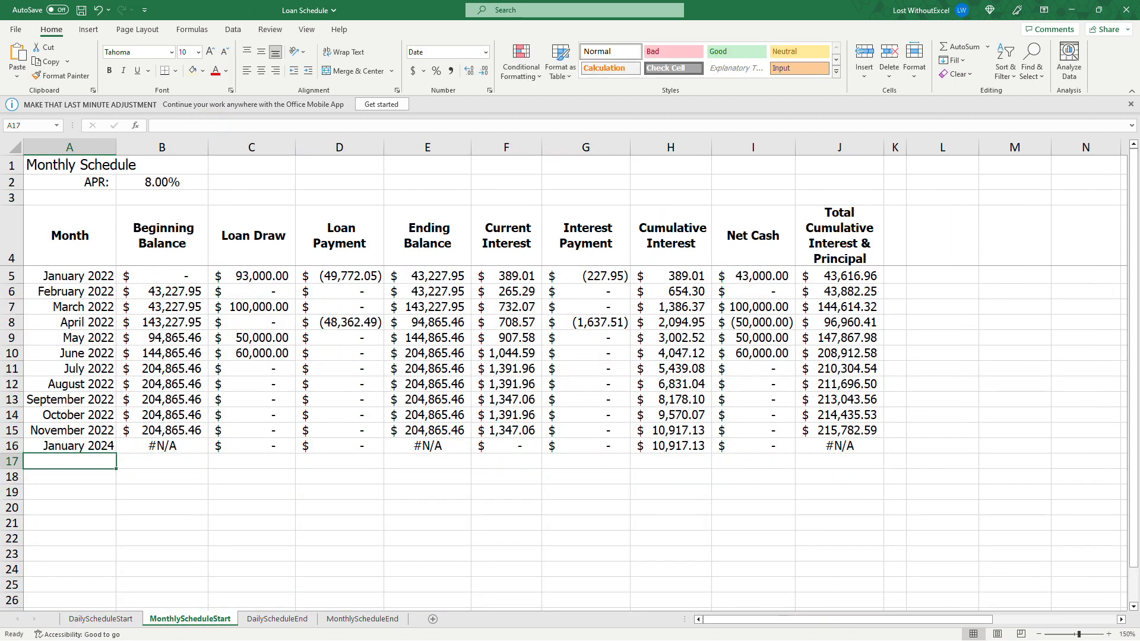
pyautogui.moveTo(163, 446); pyautogui.dragTo(843, 446)
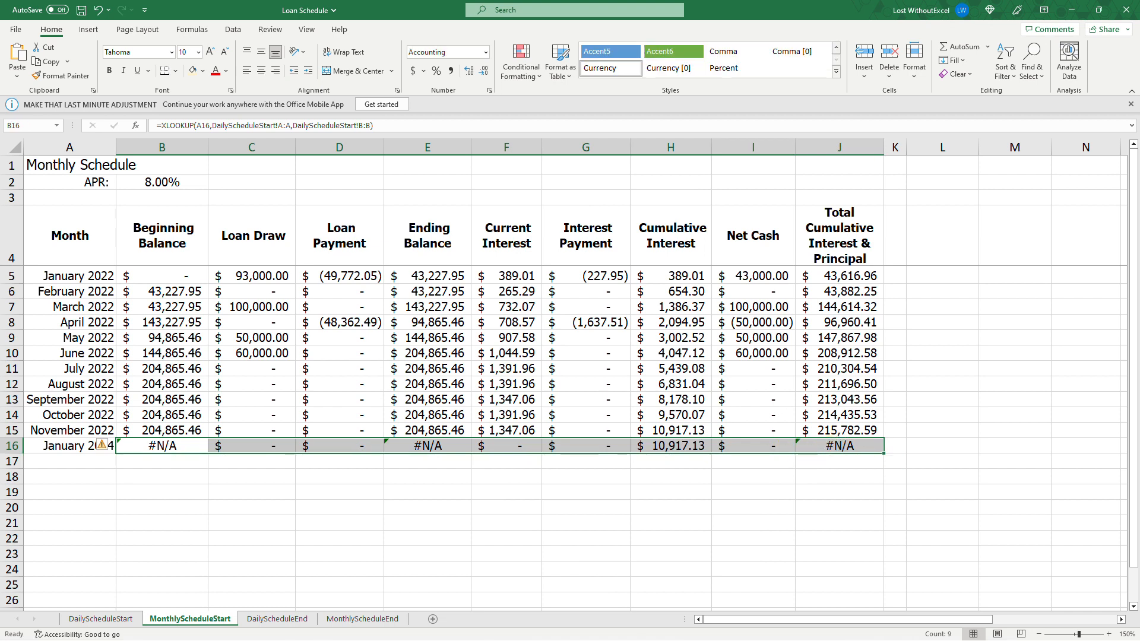
# Step: Examine the XLOOKUP formula in B16 and its source dates on the daily schedule
pyautogui.click(179, 447)
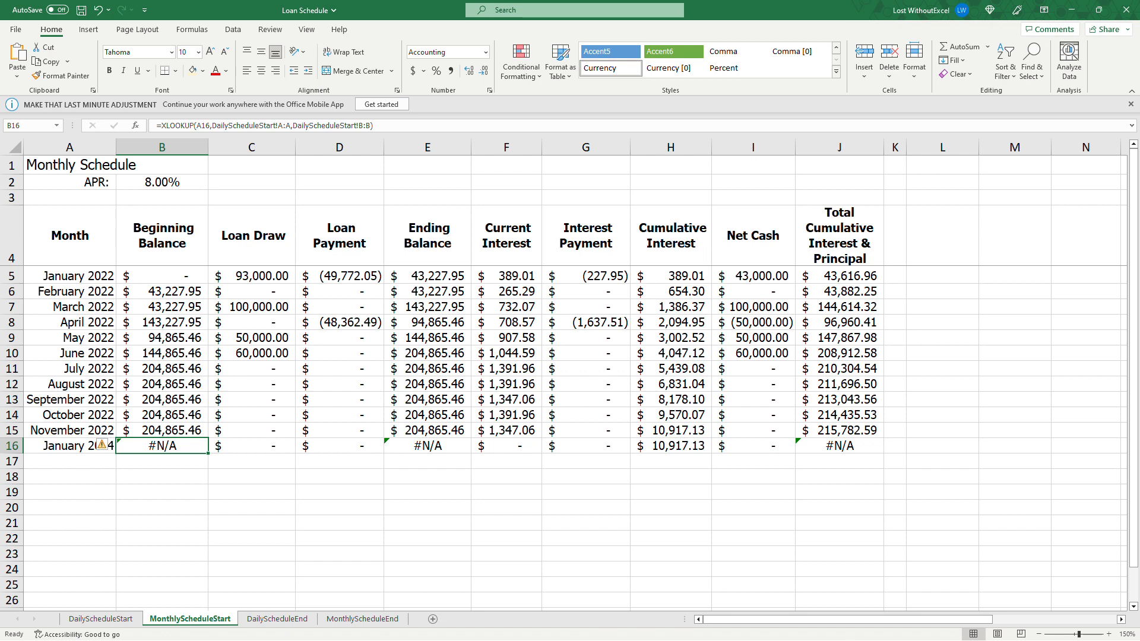
pyautogui.click(163, 518)
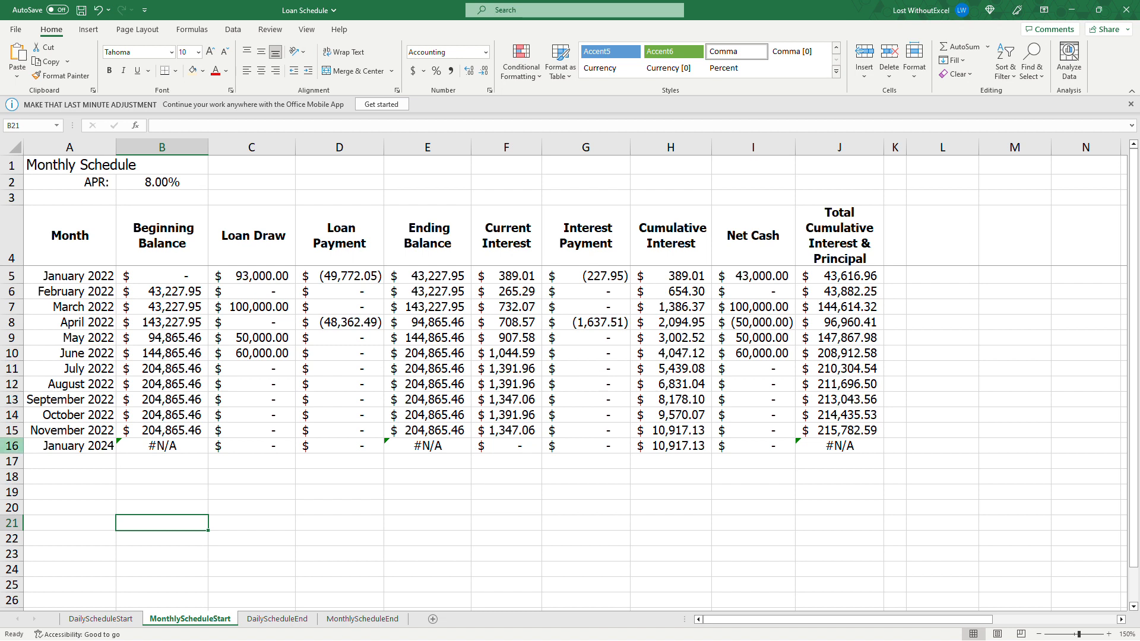
pyautogui.click(159, 450)
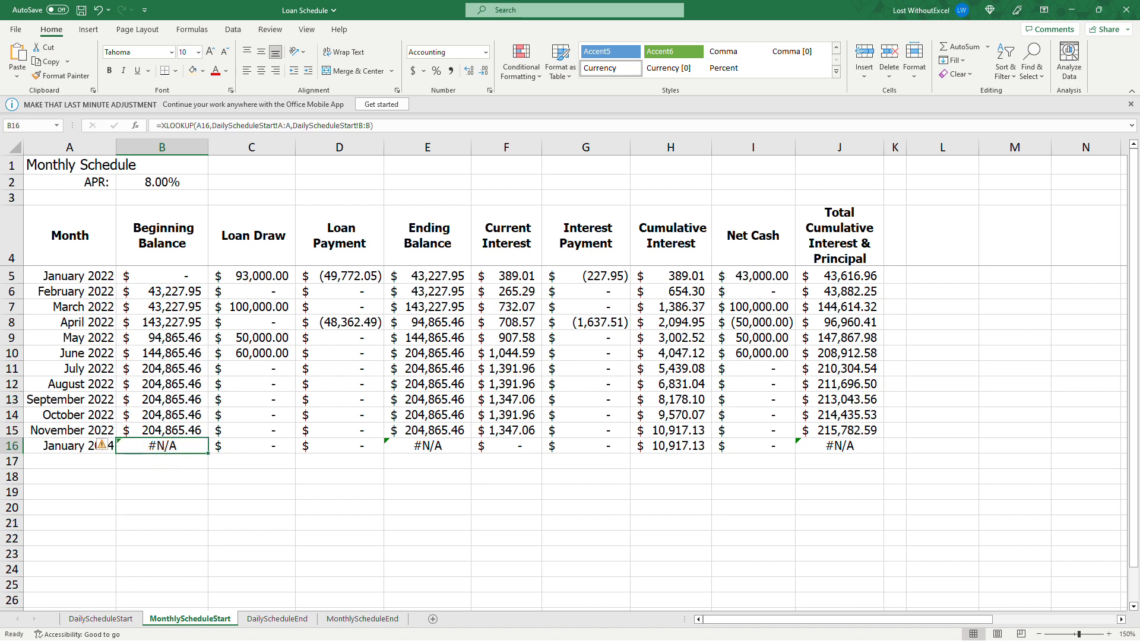
pyautogui.hotkey('ctrl', 'pageup')
pyautogui.hotkey('ctrl', 'pagedown')
# Step: Restore the last month of the monthly schedule by entering 12/1/22 in A16
pyautogui.click(59, 444)
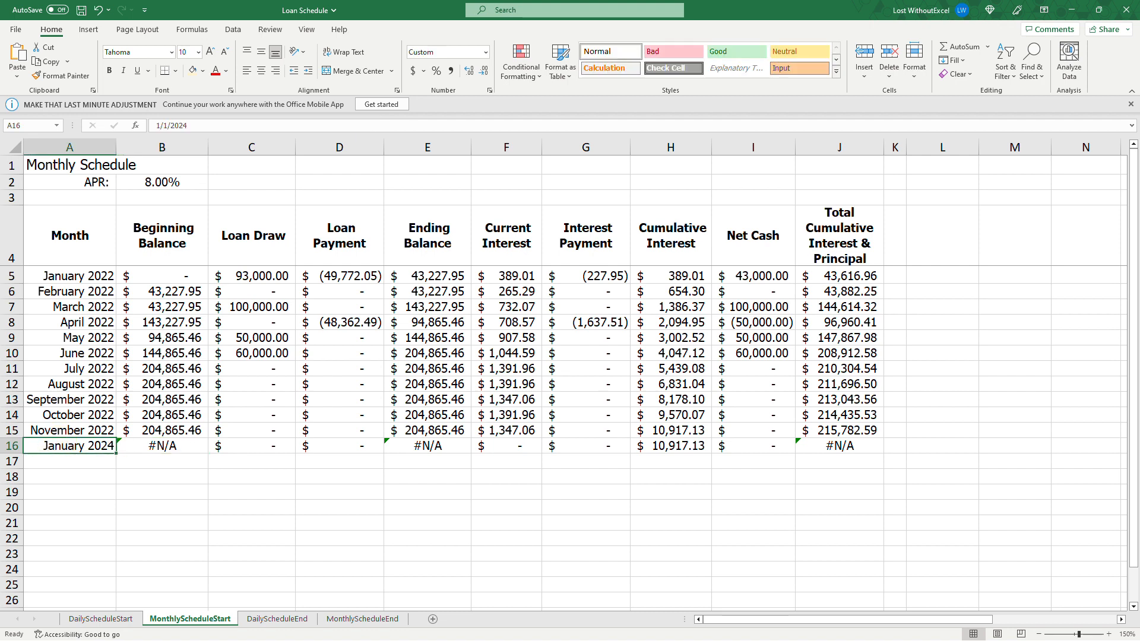
pyautogui.write('12/1/22')
pyautogui.press('Return')
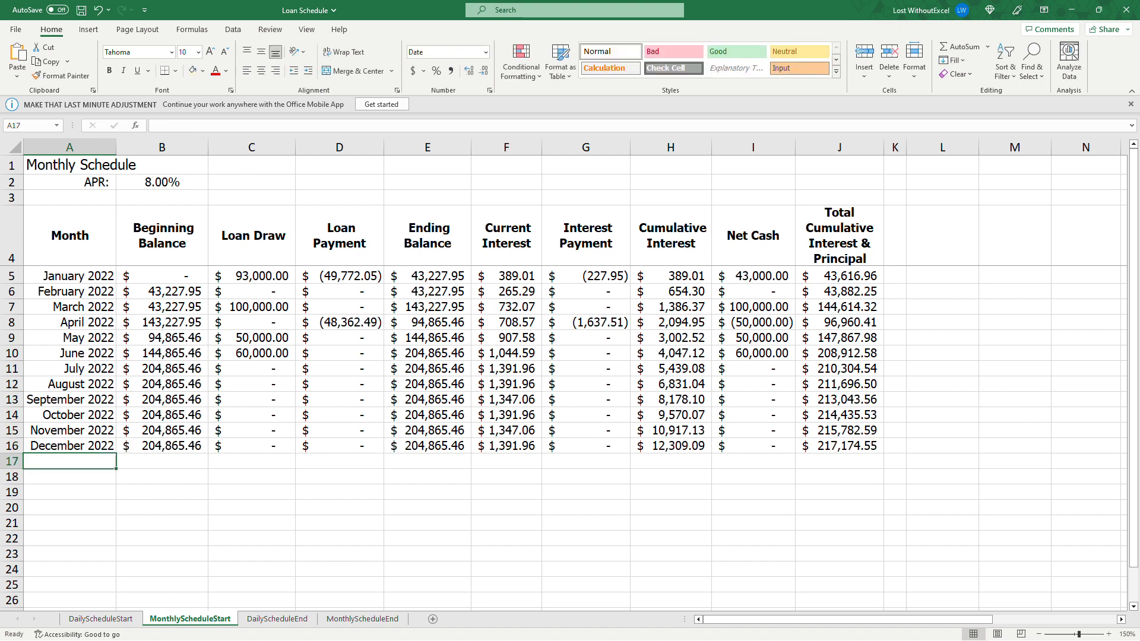